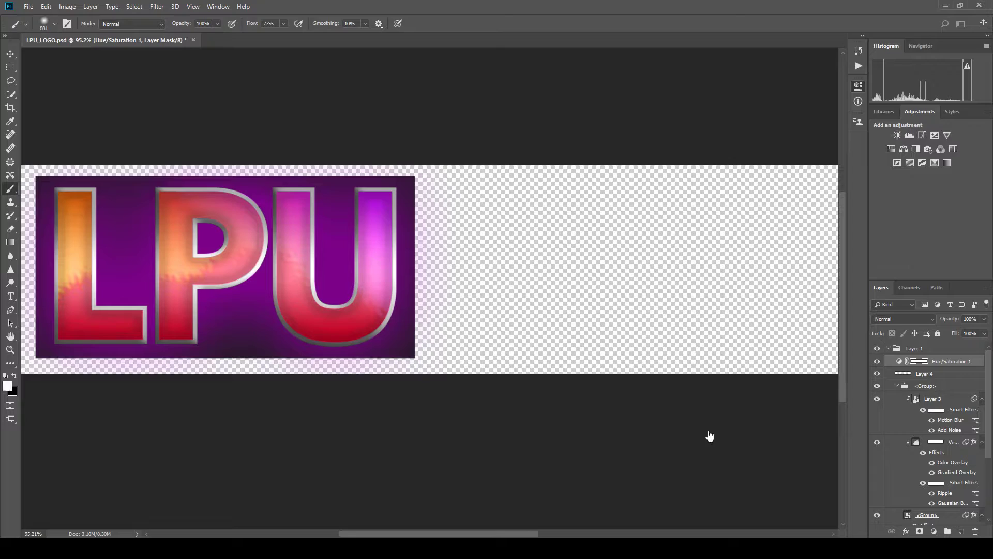
Create a new wide banner document with a white background.
key("ctrl+n")
key("Return")
scroll(484, 344, "down", 1)
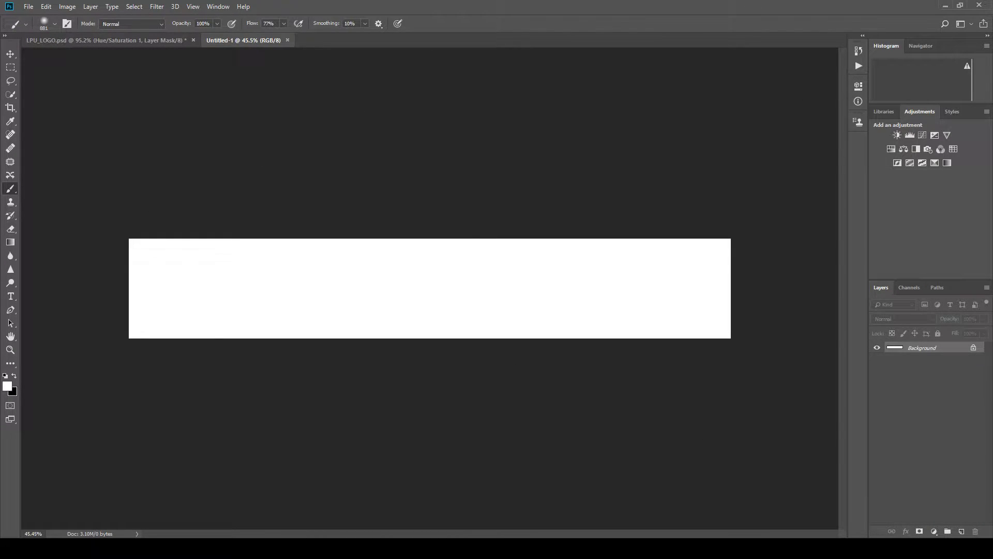
Add the text LASTPOWERUP near the lower left of the canvas and reset the foreground and background colours to black and white.
key("t")
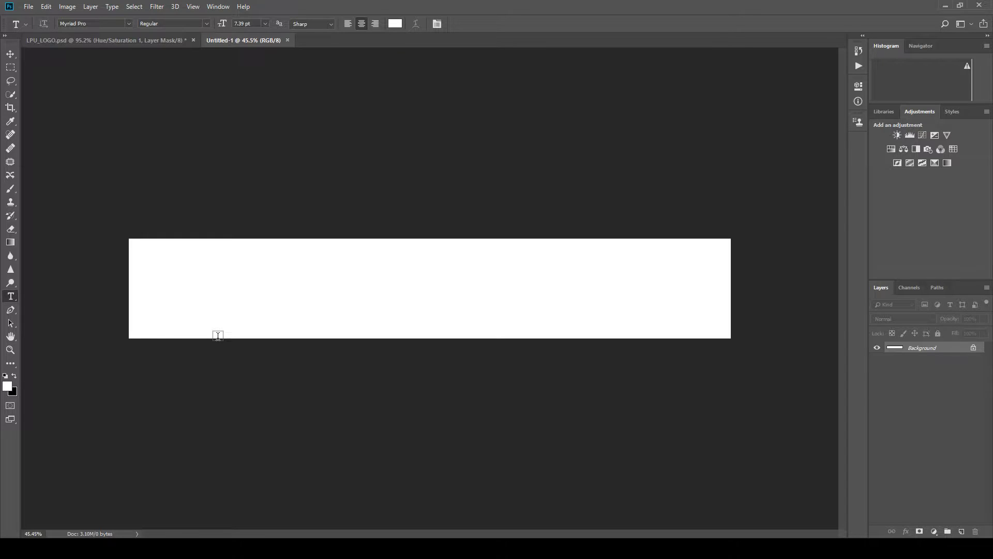
left_click(230, 313)
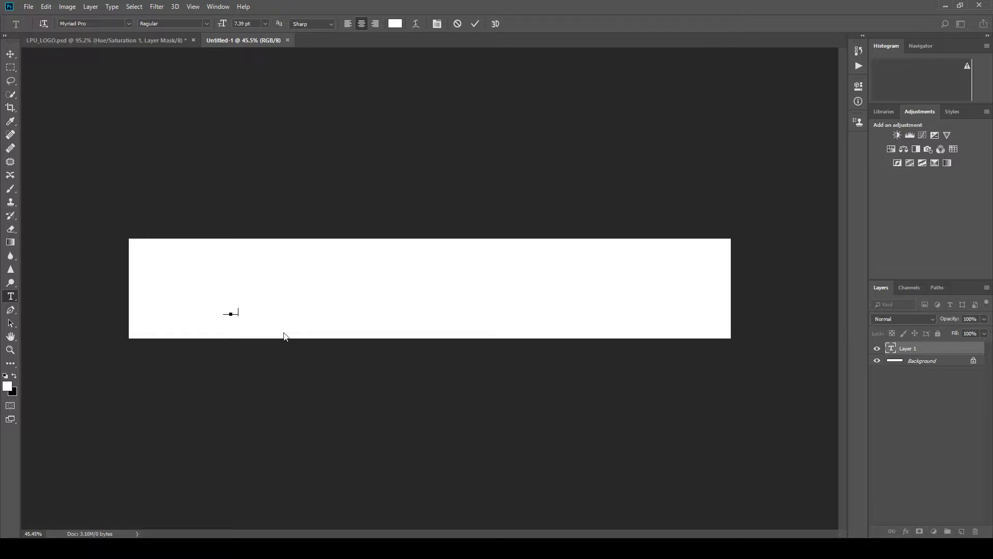
type("L")
type("y Un")
left_click(10, 54)
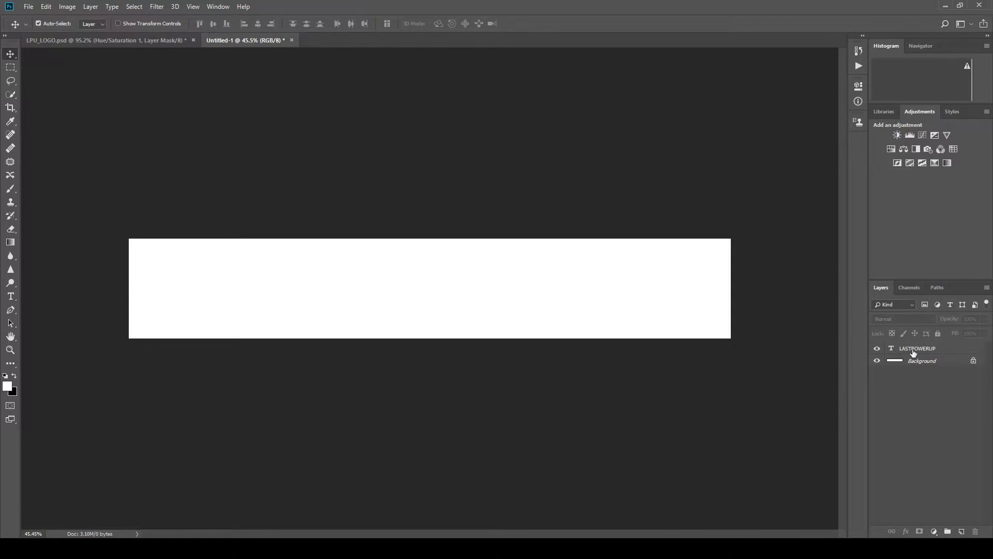
left_click(4, 376)
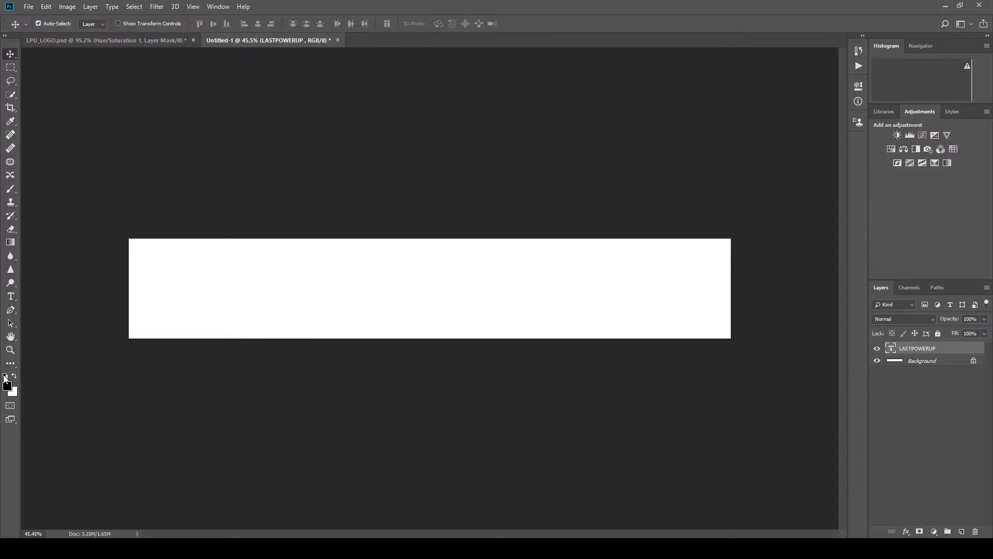
left_click(206, 276)
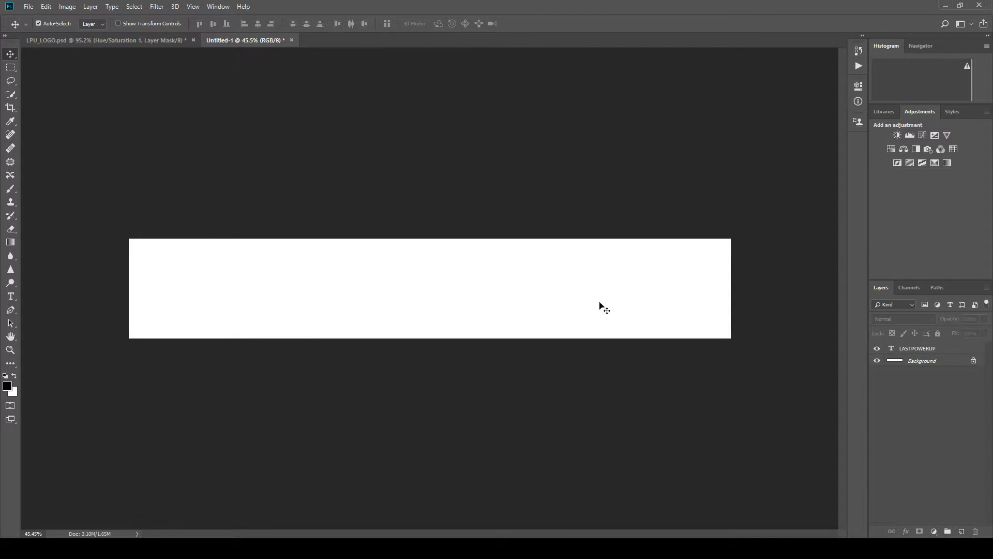
left_click(909, 348)
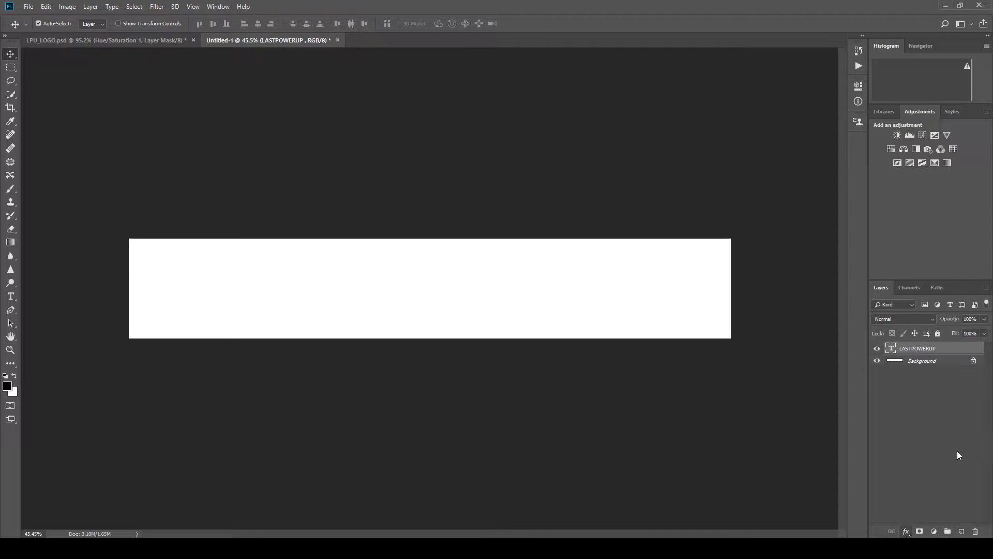
left_click(939, 501)
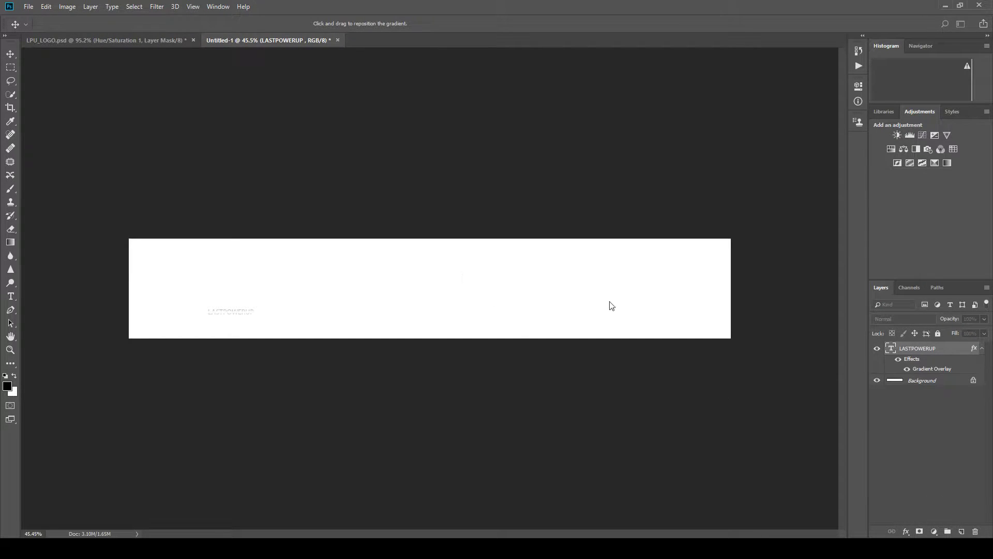
key("Escape")
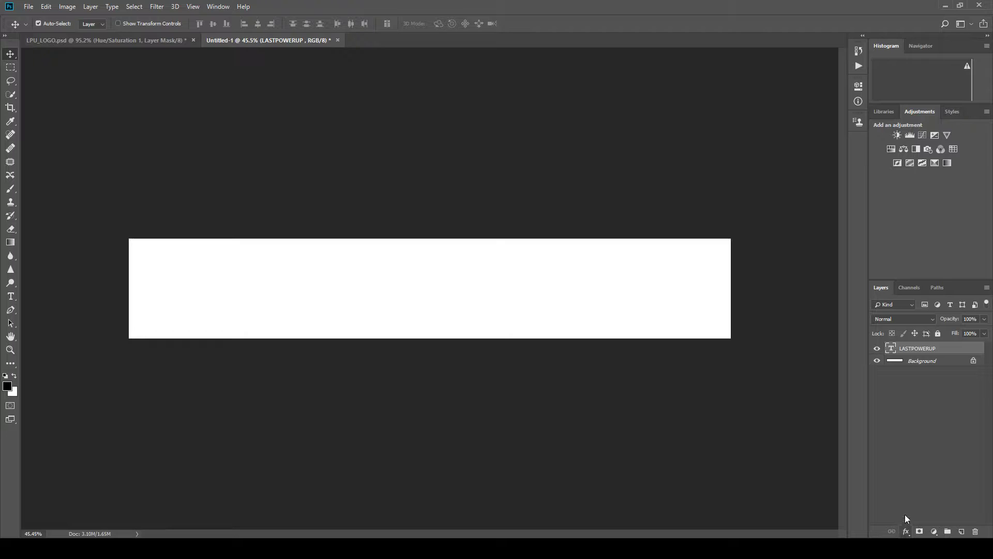
Apply a red Color Overlay effect to the LASTPOWERUP text layer.
left_click(935, 490)
left_click(732, 252)
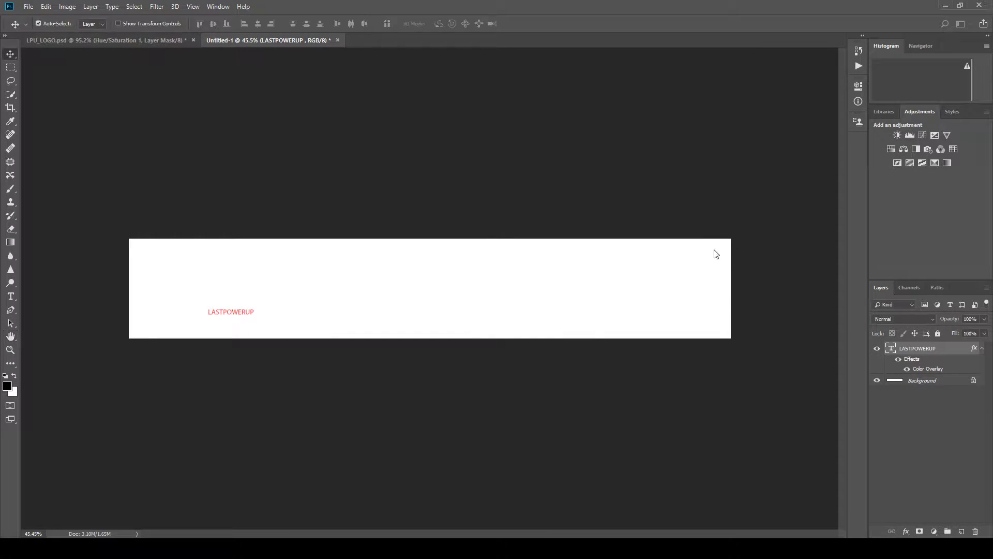
scroll(200, 328, "up", 8)
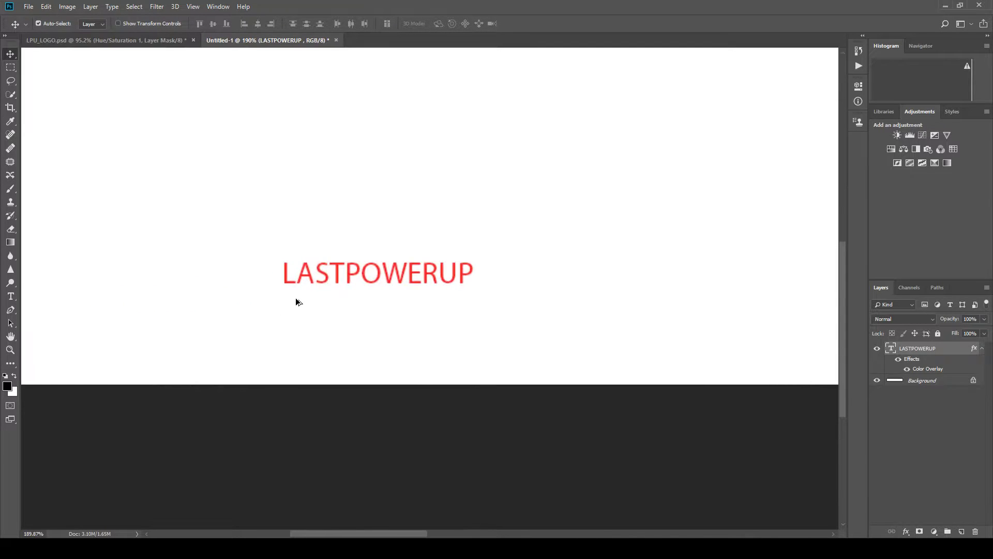
scroll(451, 212, "down", 5)
left_click_drag(452, 210, 228, 388)
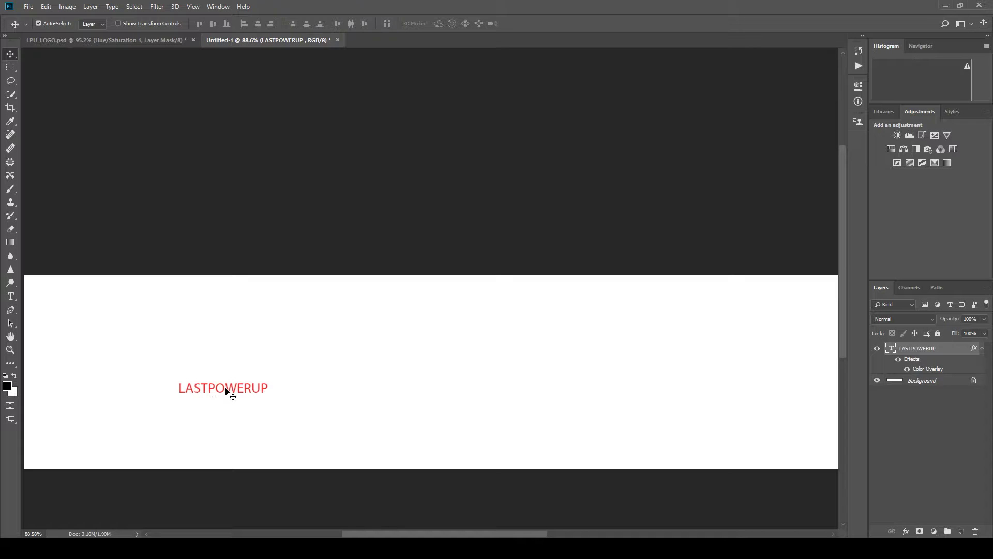
Change the font of the whole LASTPOWERUP text to League Spartan Bold.
key("t")
left_click(227, 389)
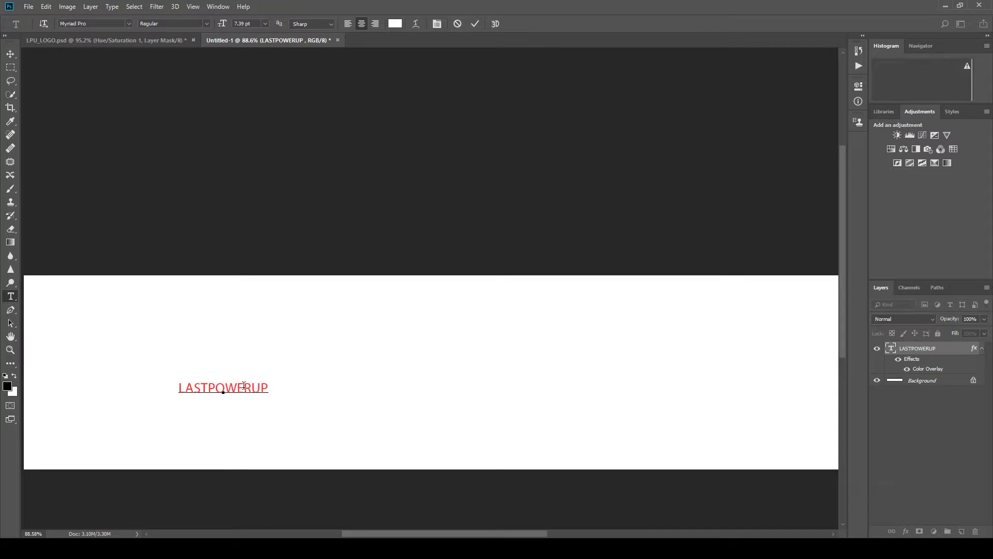
double_click(243, 386)
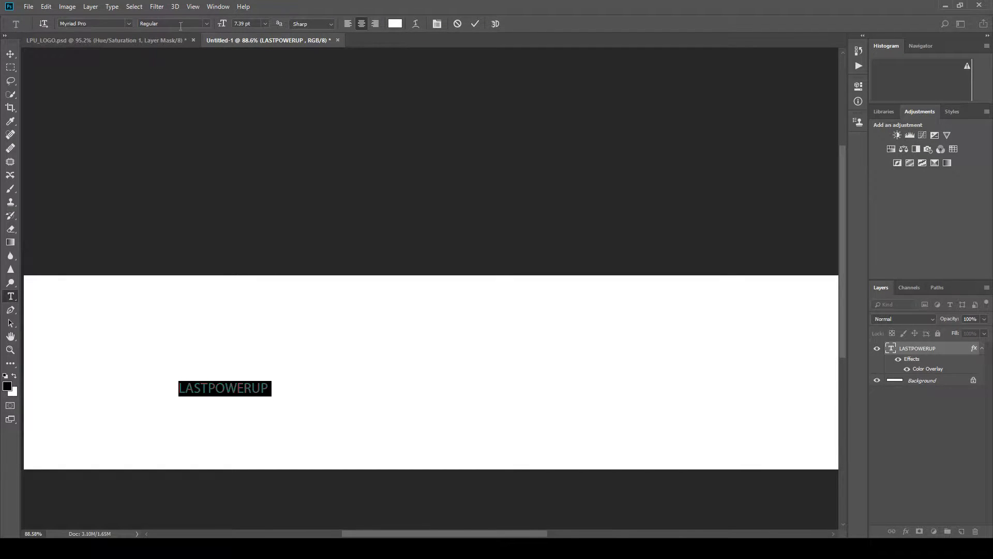
left_click(101, 24)
type("lea")
key("Return")
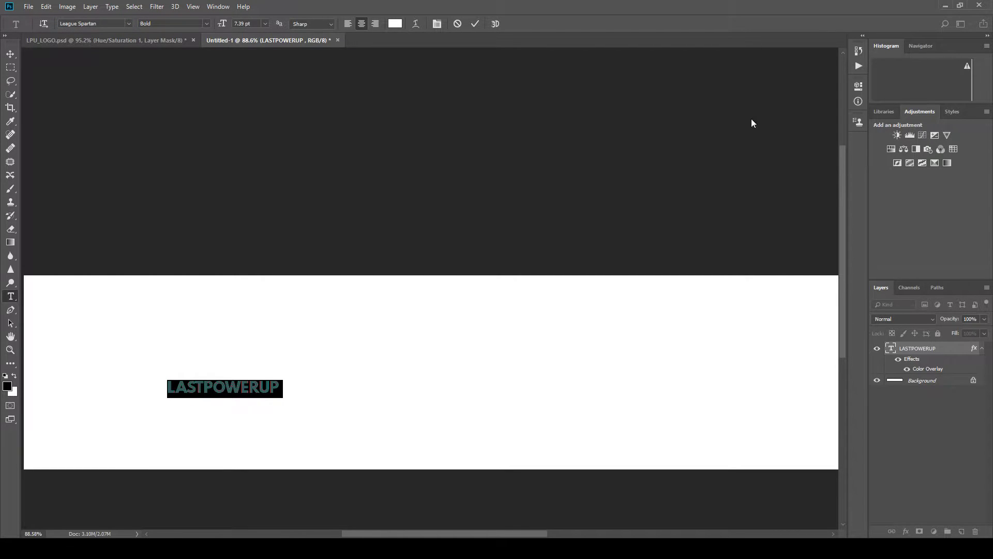
left_click(223, 404)
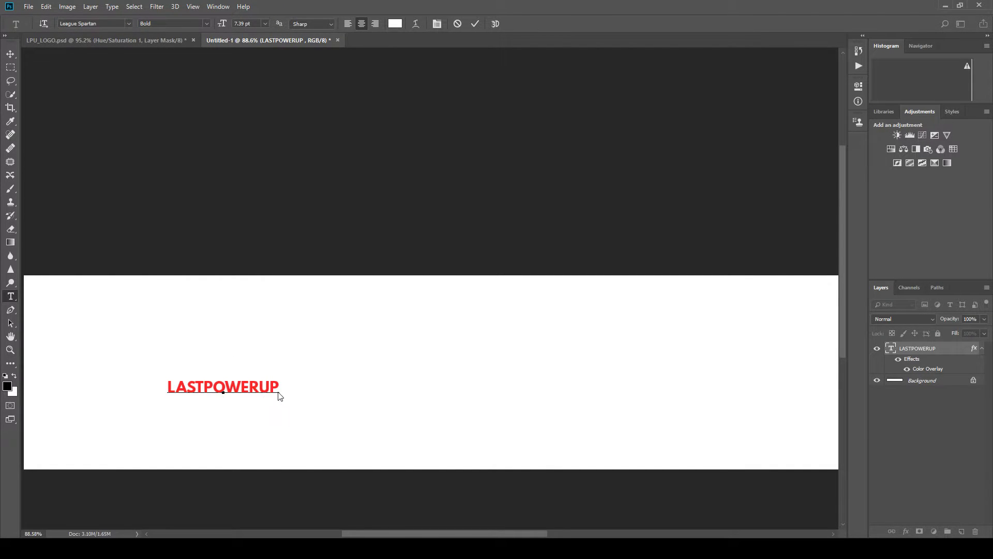
key("ctrl+Return")
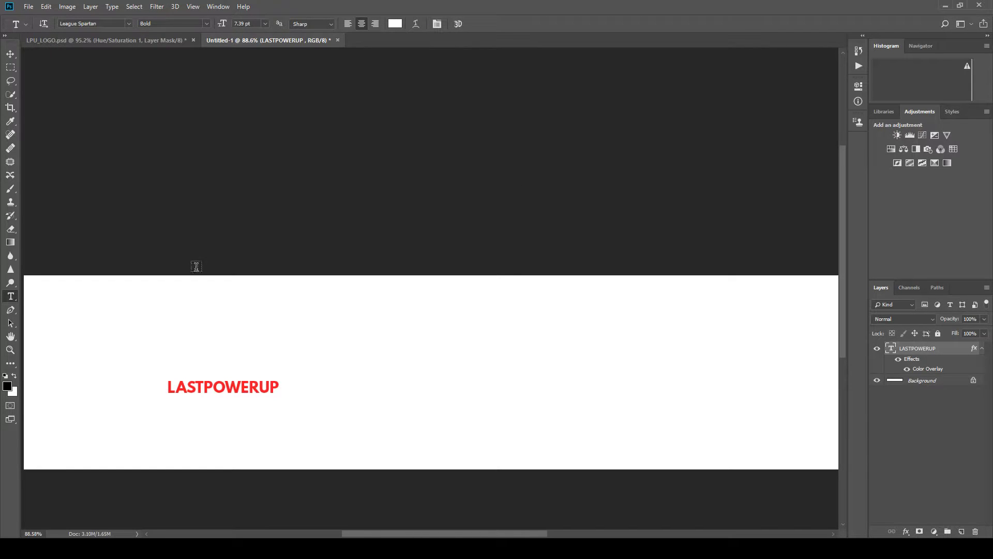
Scale the LASTPOWERUP text proportionally to about 927% and centre it so it nearly fills the banner width.
left_click(11, 56)
key("ctrl+t")
left_click_drag(280, 378, 693, 165)
left_click_drag(458, 291, 432, 373)
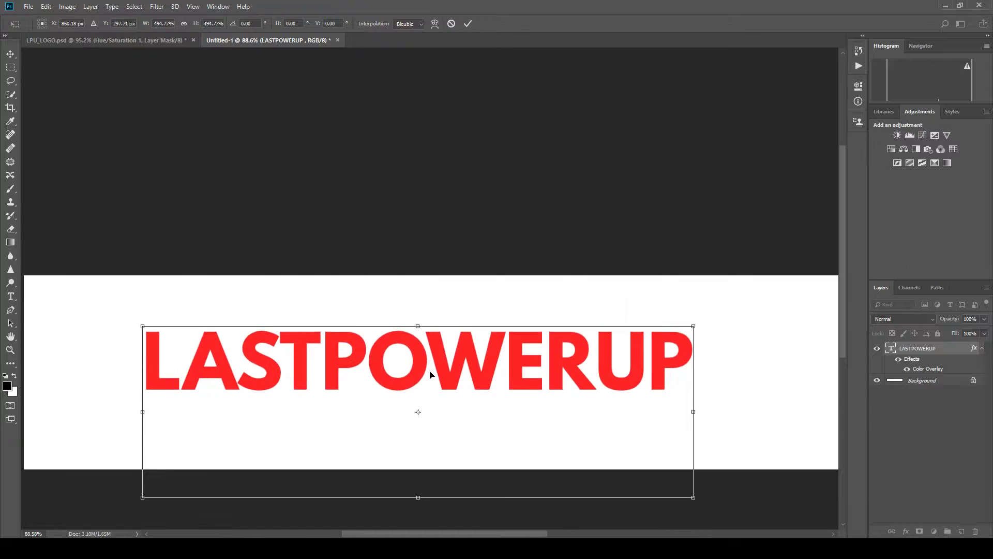
scroll(466, 344, "down", 2)
left_click_drag(528, 361, 538, 362)
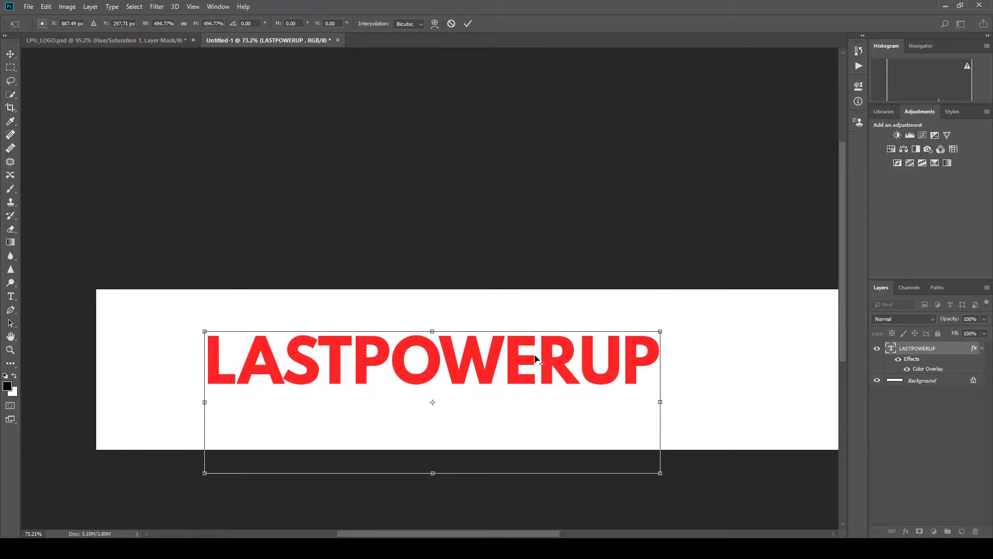
scroll(592, 333, "down", 2)
left_click_drag(491, 261, 778, 144)
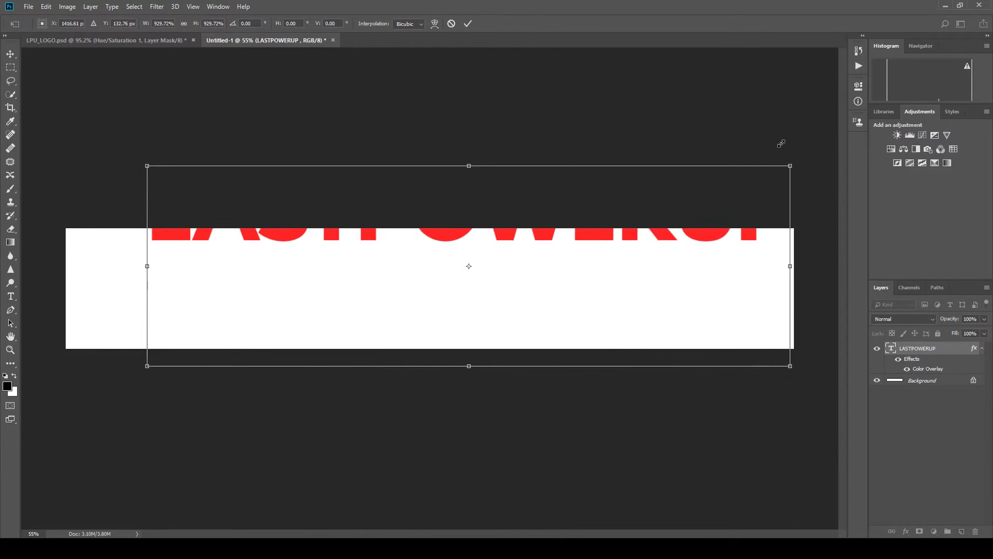
left_click_drag(552, 238, 505, 317)
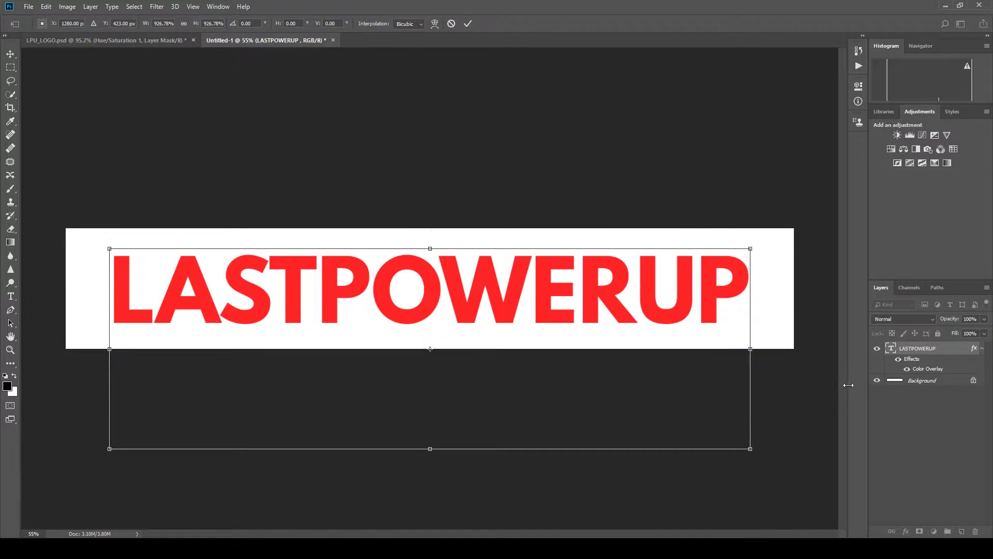
key("Return")
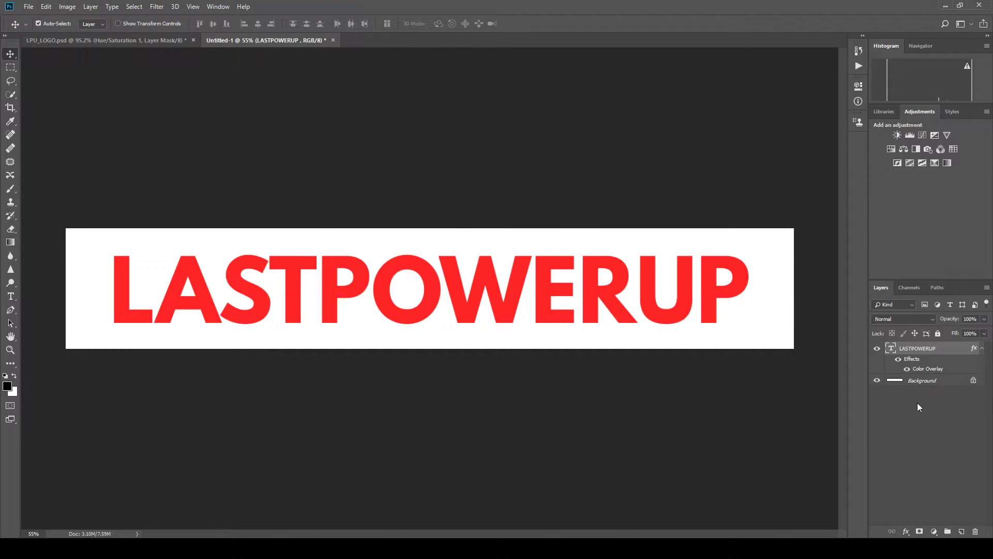
Turn off the text's Color Overlay and add a vertical Gradient Overlay running from dark grey through white to dark grey.
left_click(927, 498)
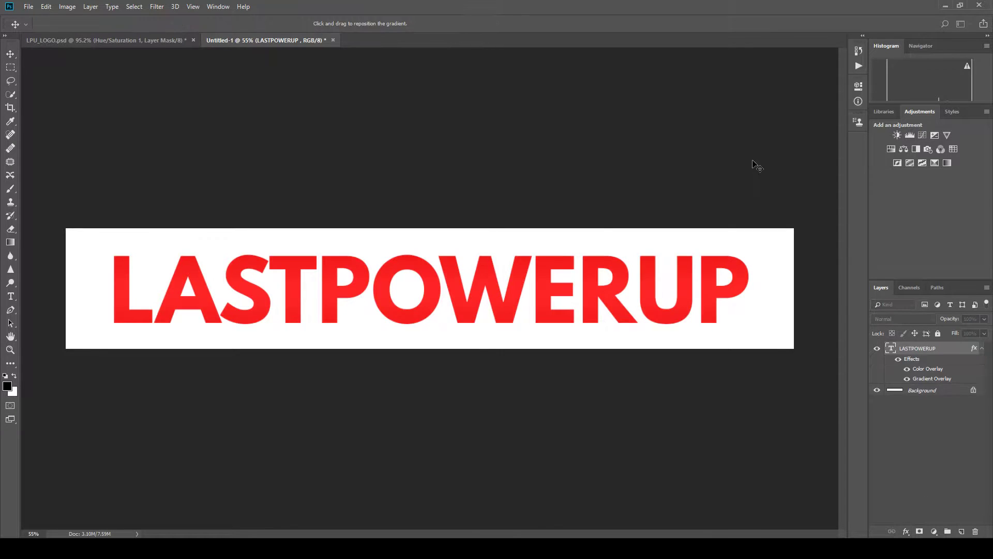
left_click(385, 368)
key("i")
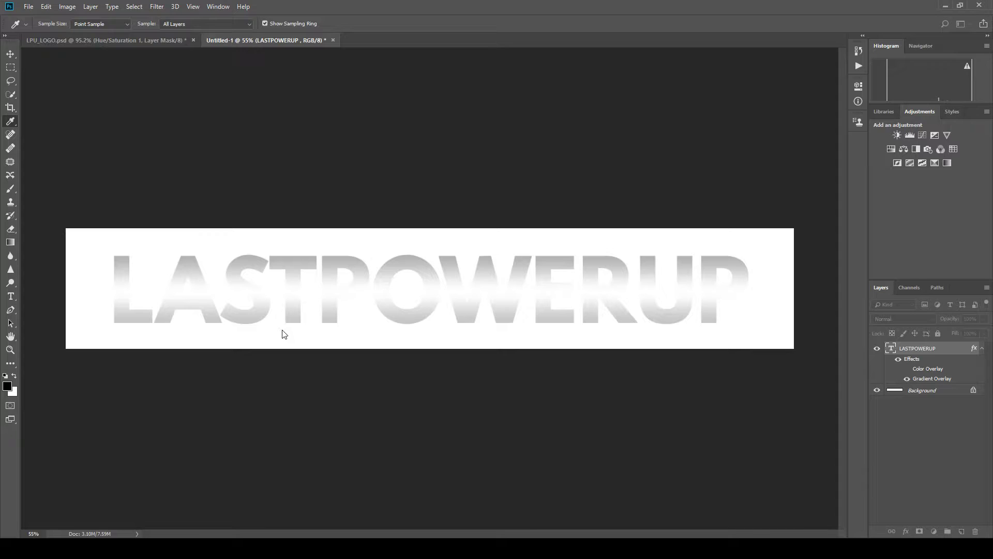
left_click(416, 270)
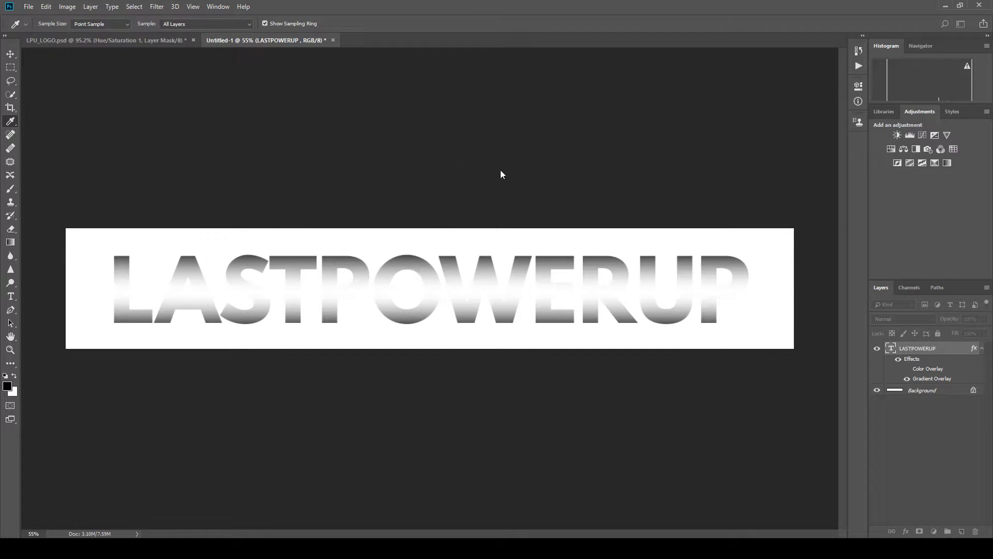
Recolour the gradient overlay's stops with blue at the upper end and magenta at the lower end of the letters.
left_click(490, 129)
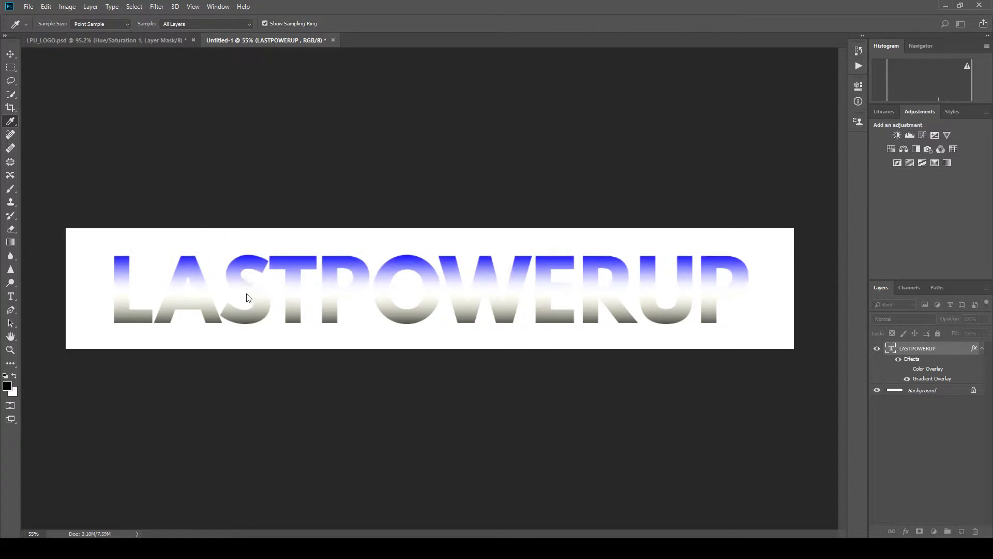
left_click(348, 176)
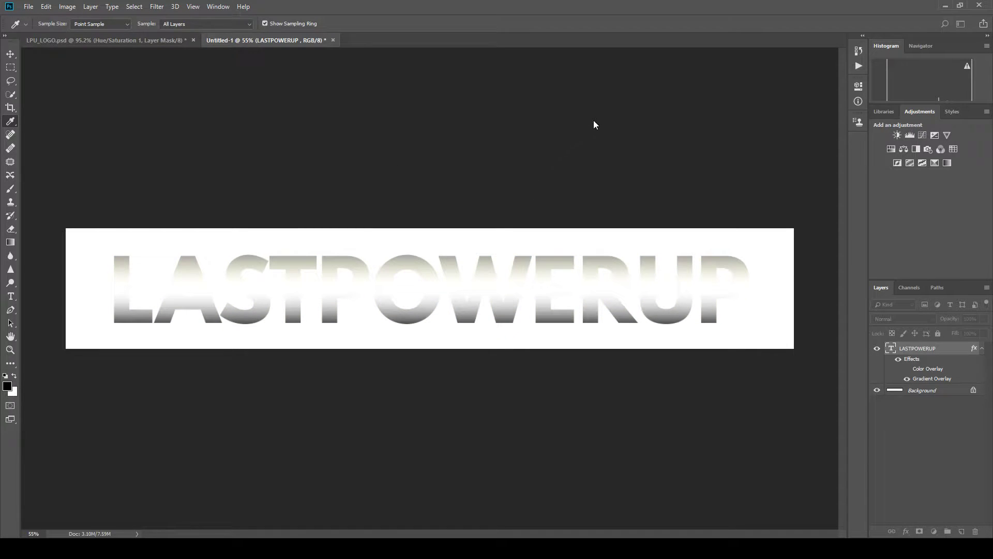
left_click_drag(279, 292, 355, 297)
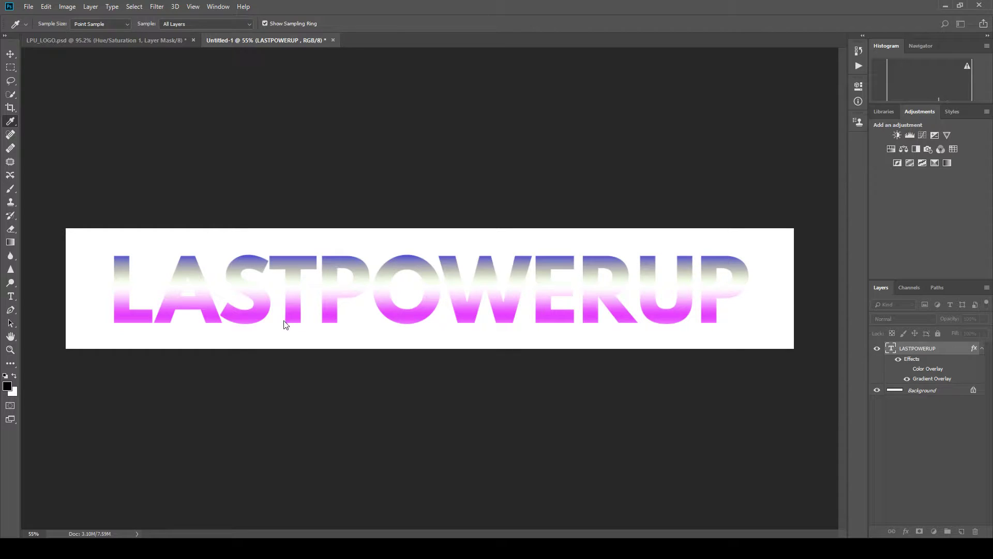
left_click(302, 323)
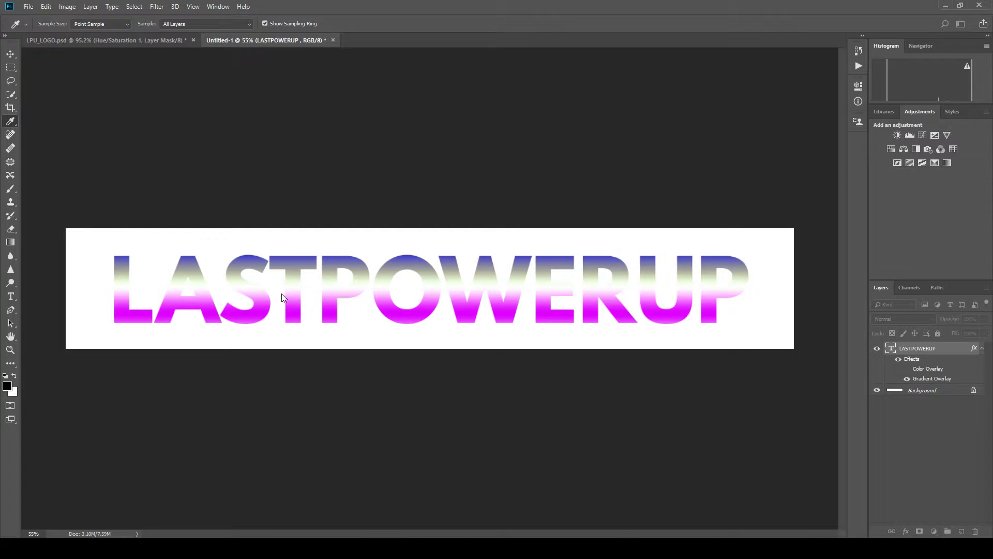
Remove the khaki stop and adjust the remaining stops for a blue, white and magenta gradient, and apply the overlay to the text.
left_click_drag(283, 293, 265, 358)
mouse_move(320, 294)
left_mouse_down()
mouse_move(307, 294)
mouse_move(331, 292)
left_mouse_up()
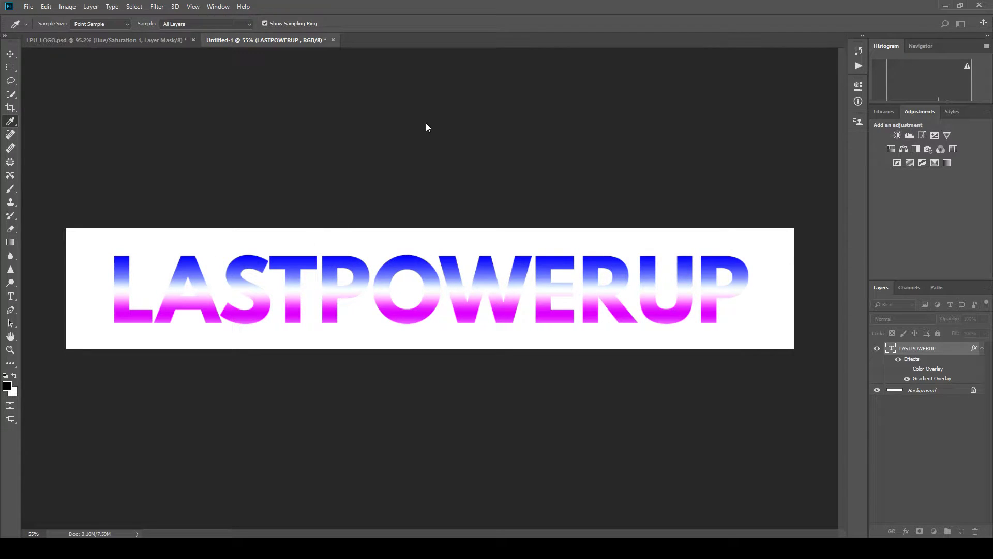
key("v")
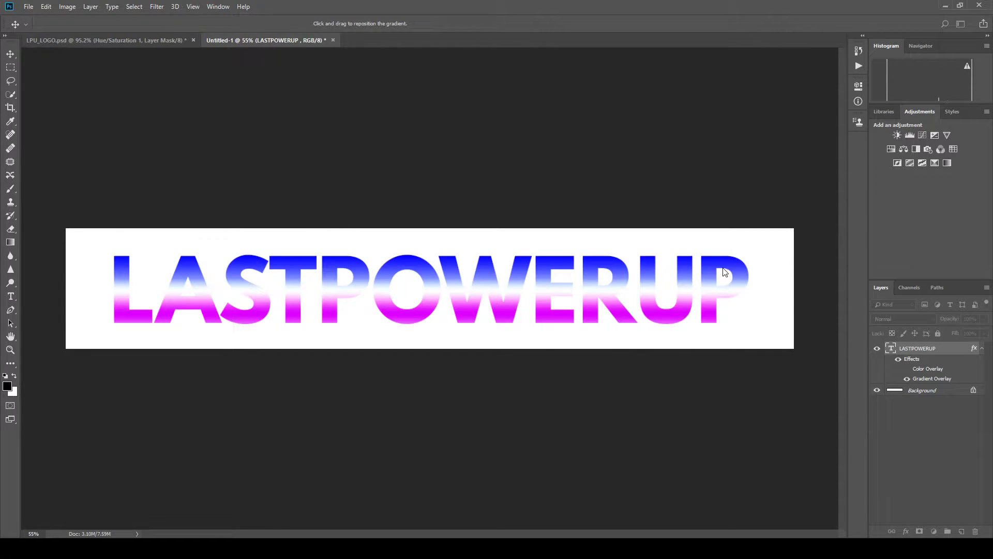
left_click(730, 254)
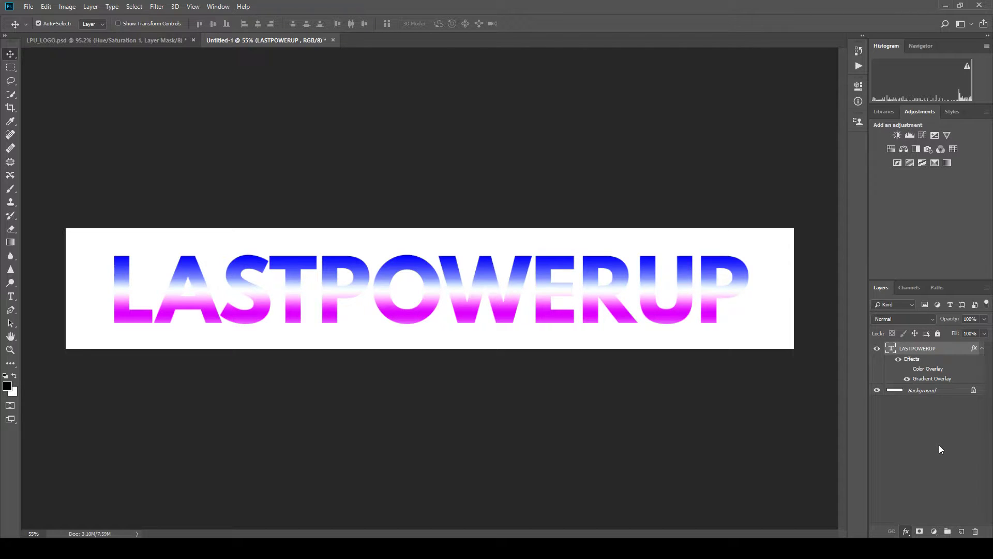
Try a dark drop shadow on the LASTPOWERUP text, offset slightly below the letters.
left_click(928, 526)
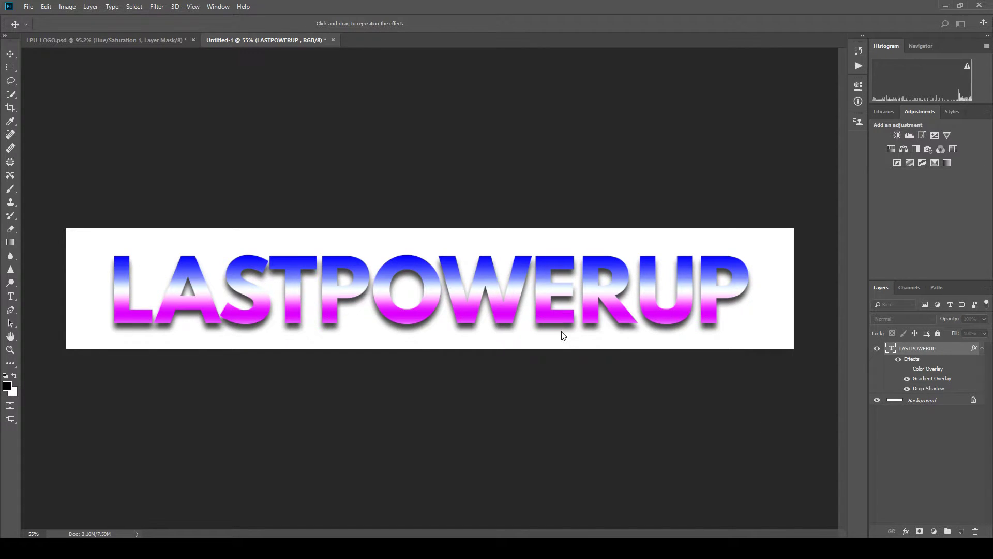
left_click_drag(557, 321, 580, 326)
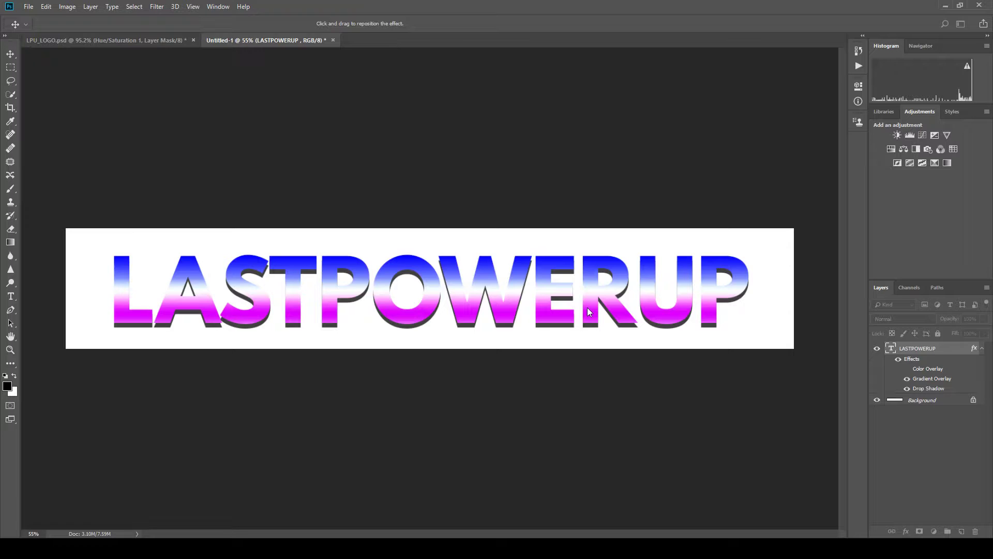
Turn off the text's Drop Shadow, add an outer Bevel & Emboss around the letters and tint its shading violet.
left_click(387, 278)
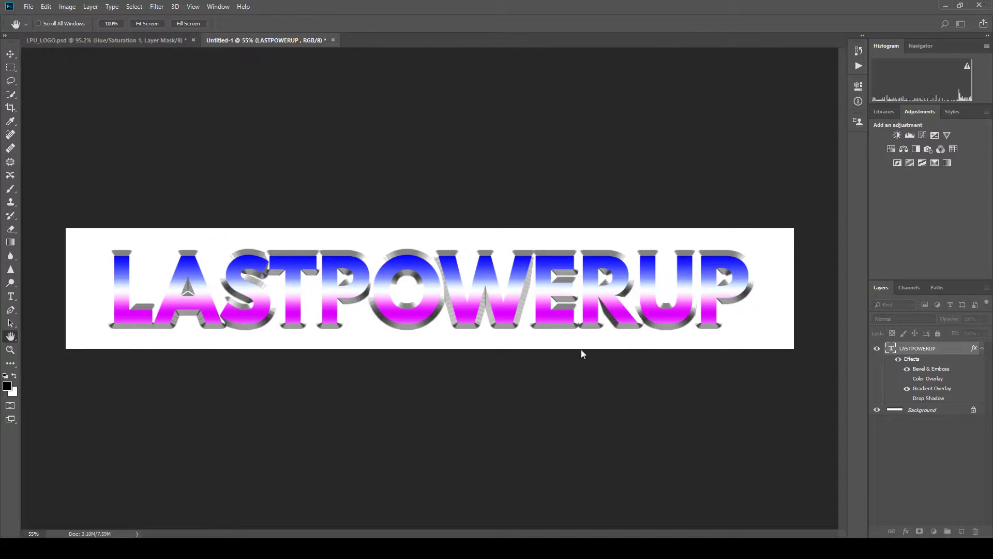
key("i")
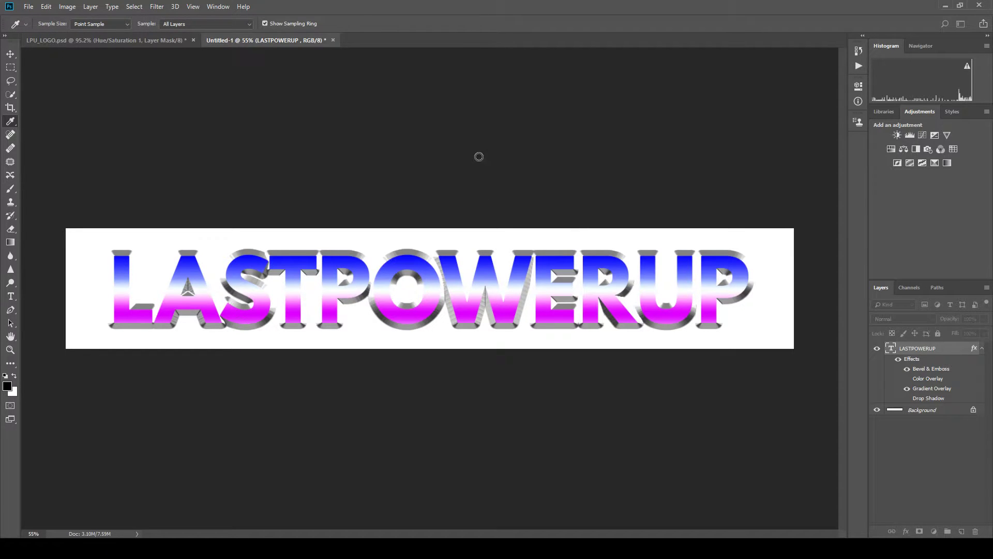
key("h")
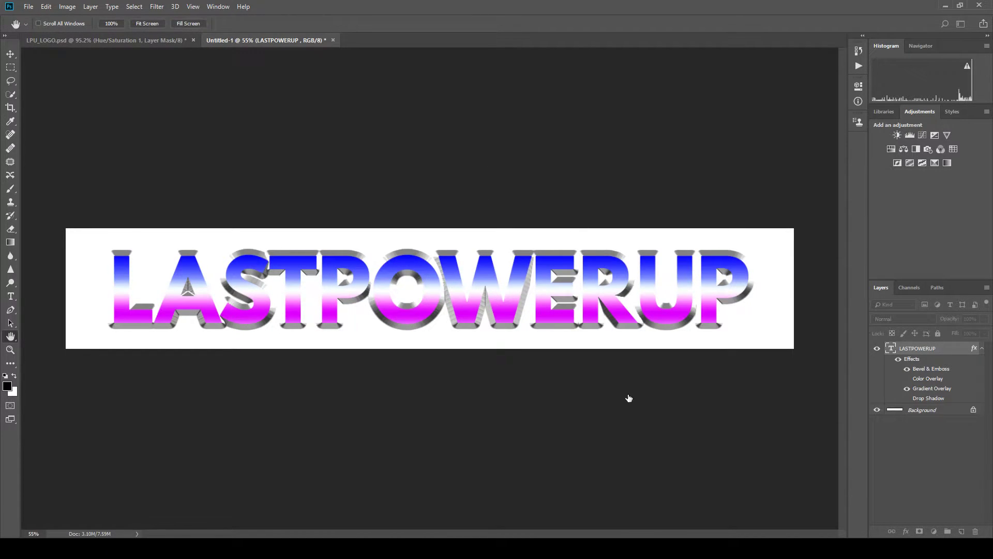
key("i")
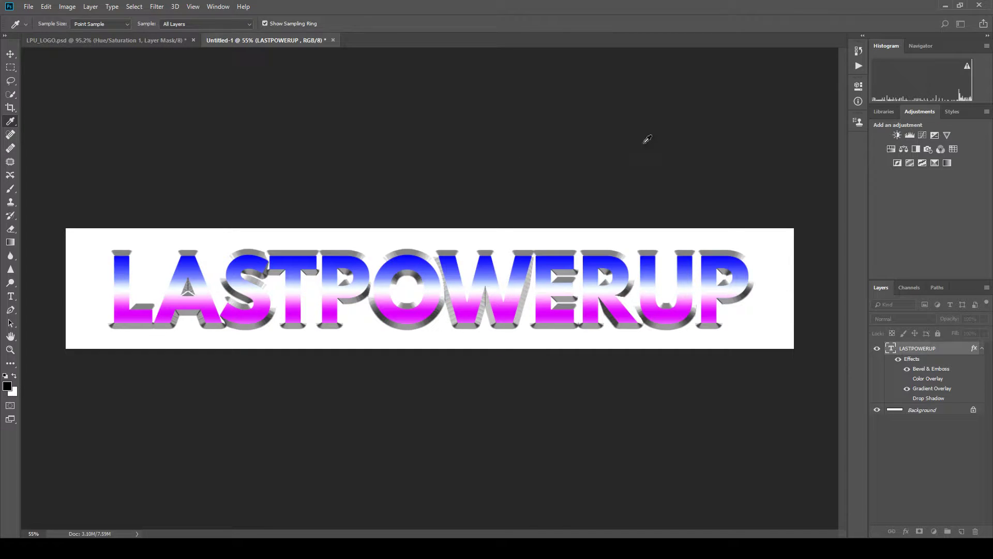
key("h")
key("i")
left_click(480, 164)
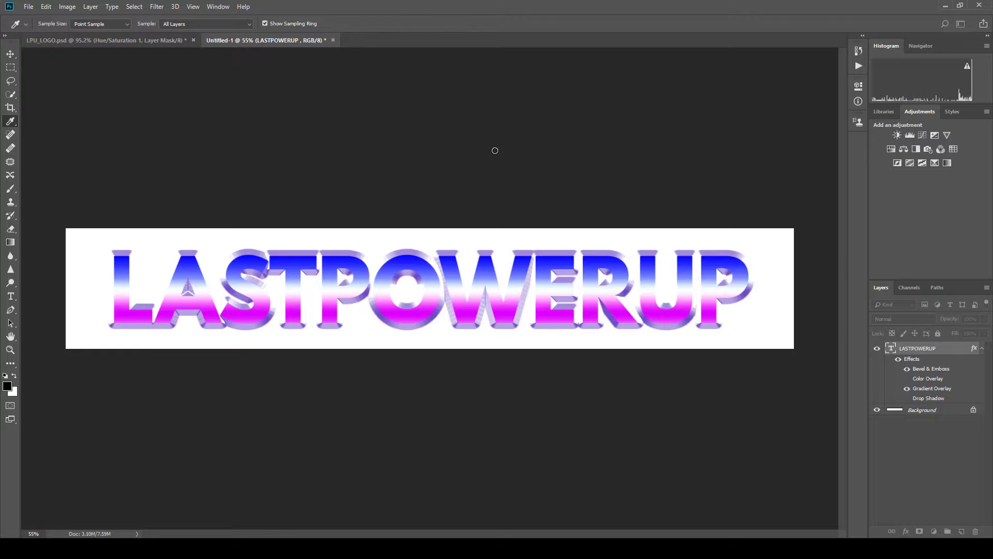
Reduce the bevel's size to a thin edge around the letters and apply the layer effects.
key("h")
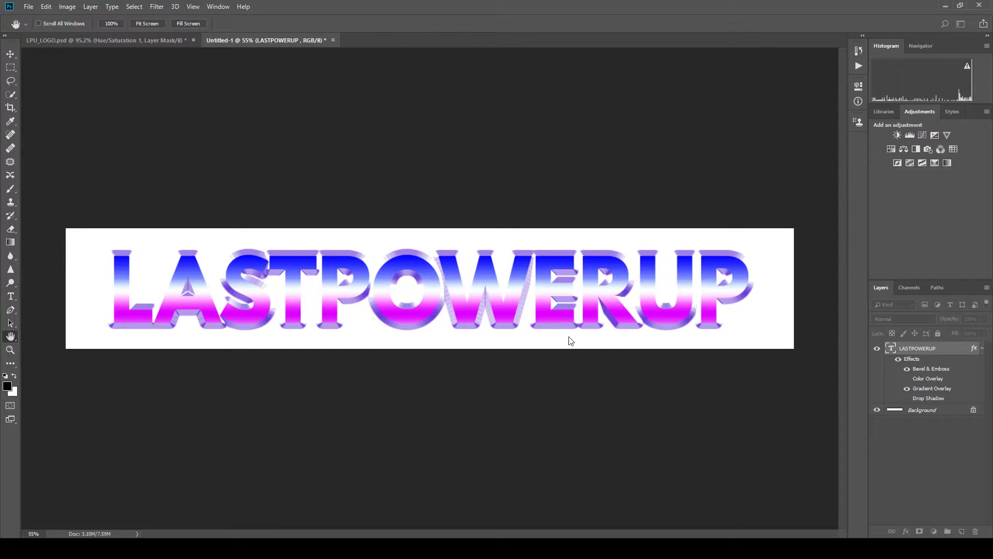
left_click_drag(568, 309, 565, 308)
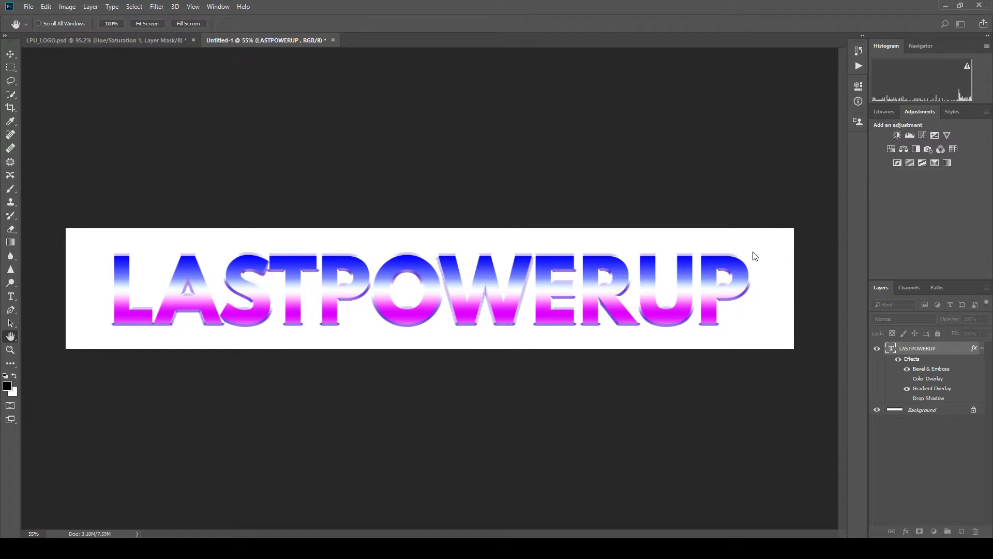
key("v")
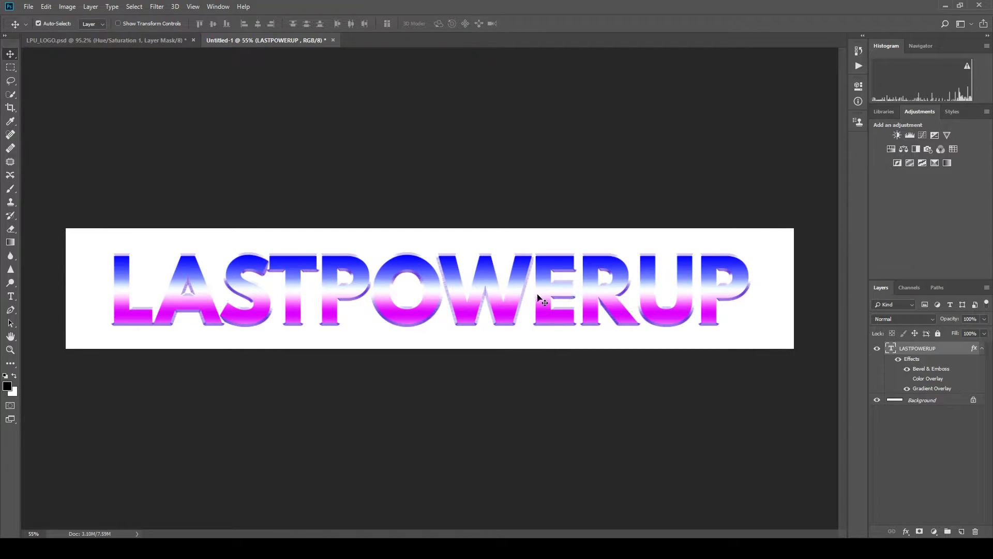
Increase the tracking of the whole LASTPOWERUP text so the letters spread across nearly the full banner width.
key("t")
left_click(367, 288)
key("ctrl+a")
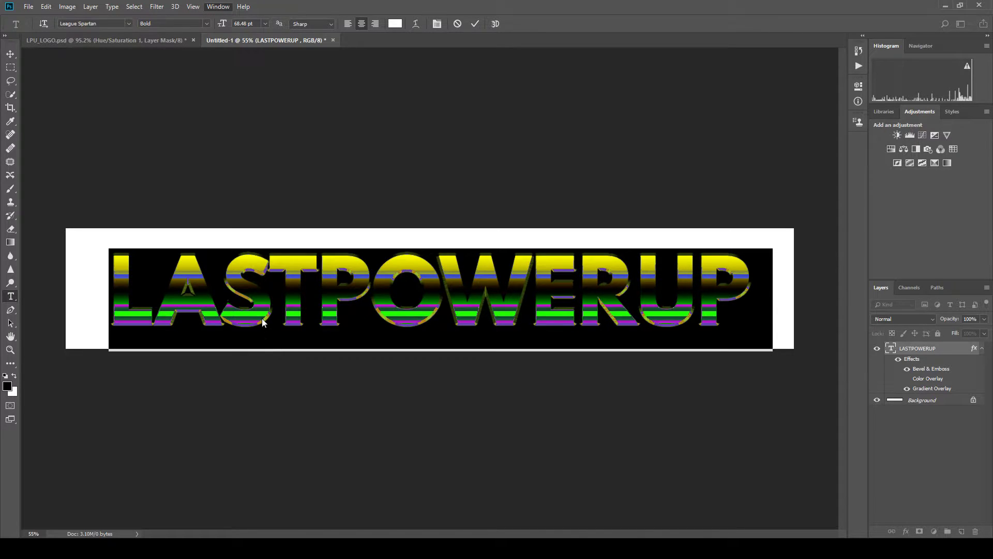
left_click(235, 125)
key("alt+Right")
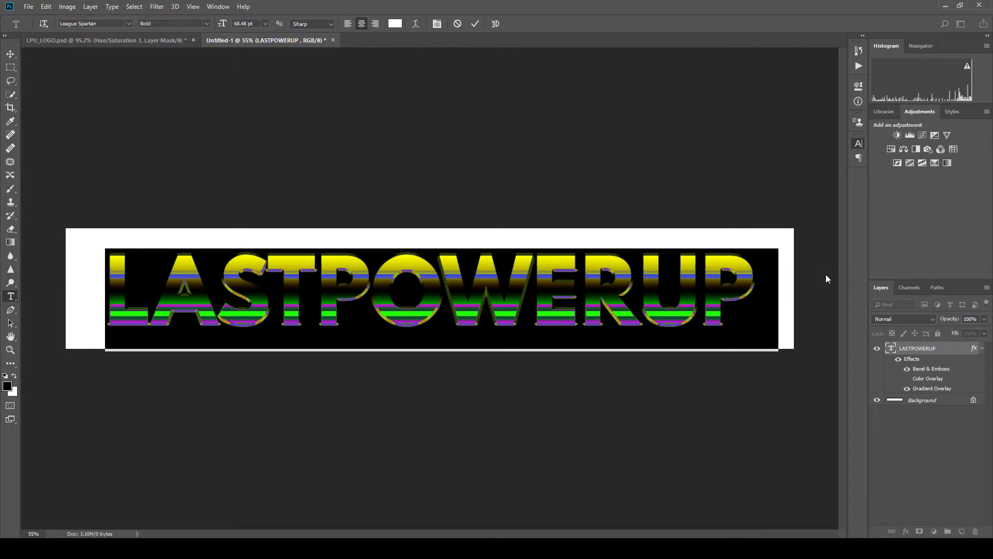
key("alt+Right")
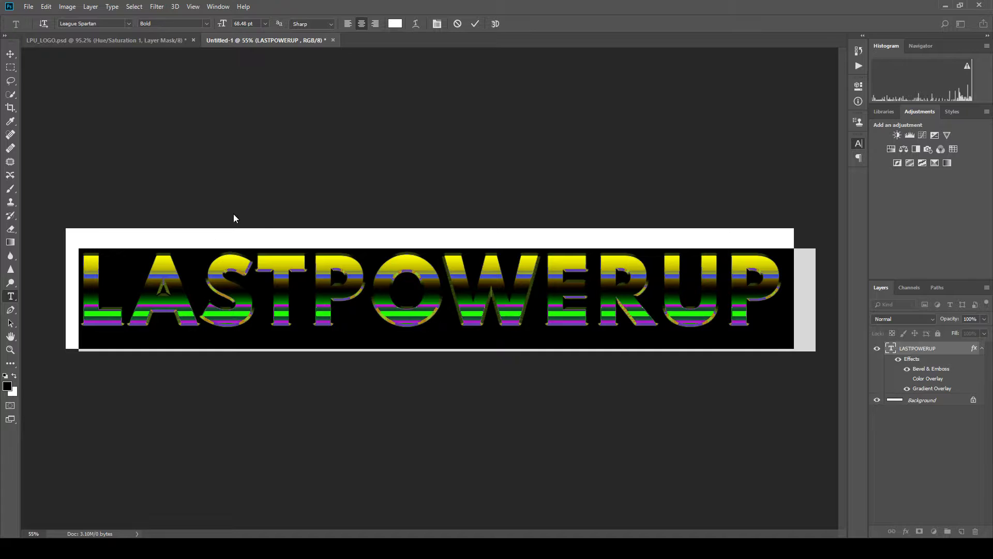
left_click(542, 296)
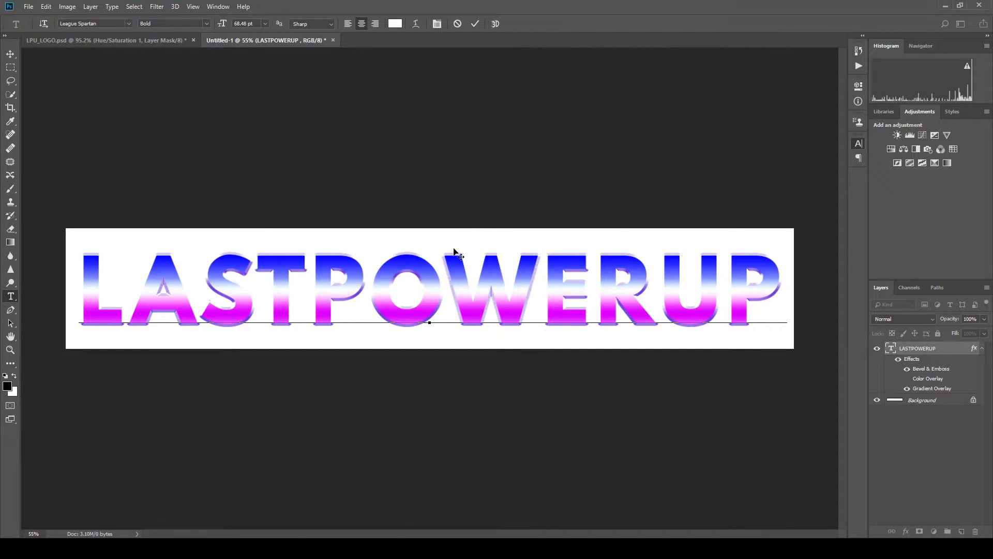
left_click(954, 465)
Add a new layer directly beneath the text layer and fill it with black.
left_click(962, 531)
left_click_drag(922, 354, 926, 401)
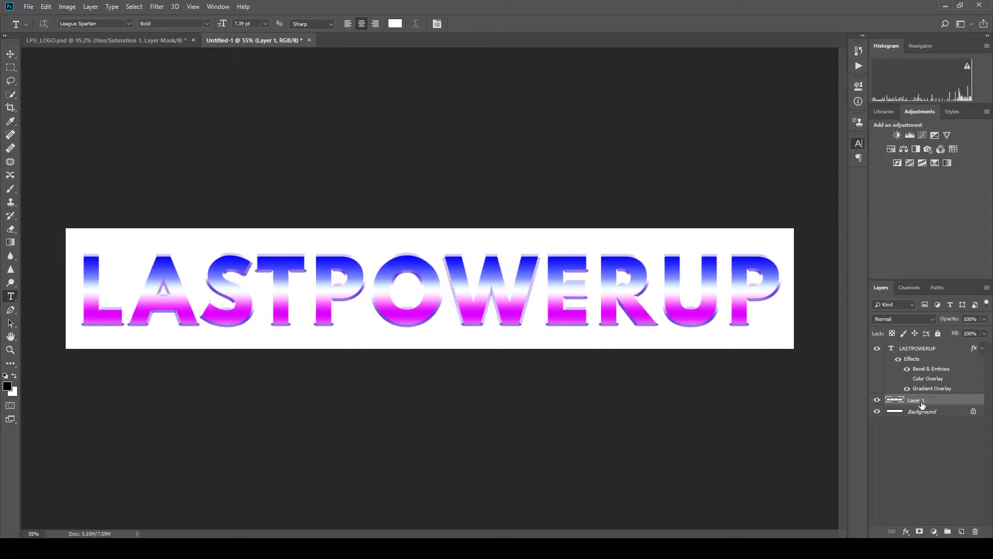
key("x")
key("ctrl+BackSpace")
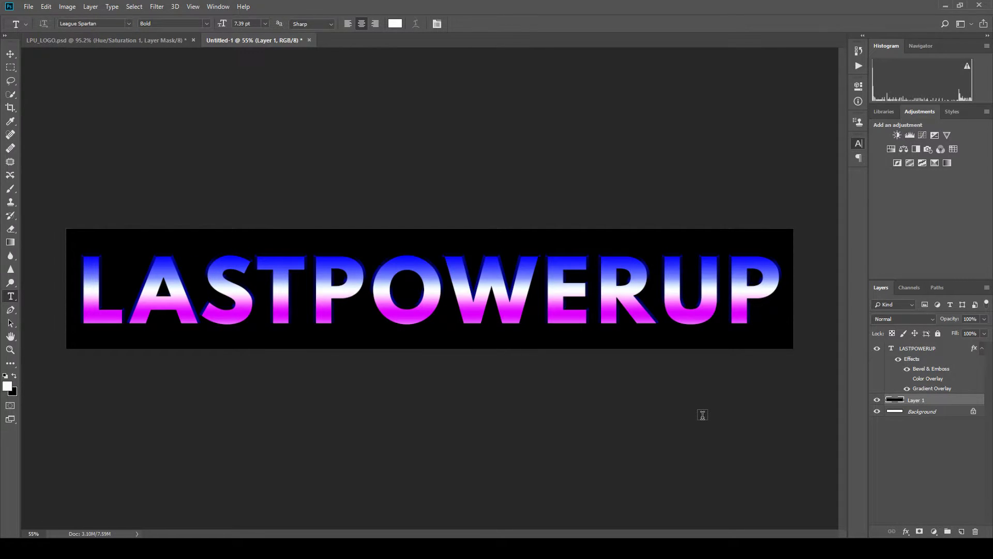
left_click(880, 399)
left_click(880, 400)
Set the foreground to a very dark purple and refill the layer behind the text with it.
key("i")
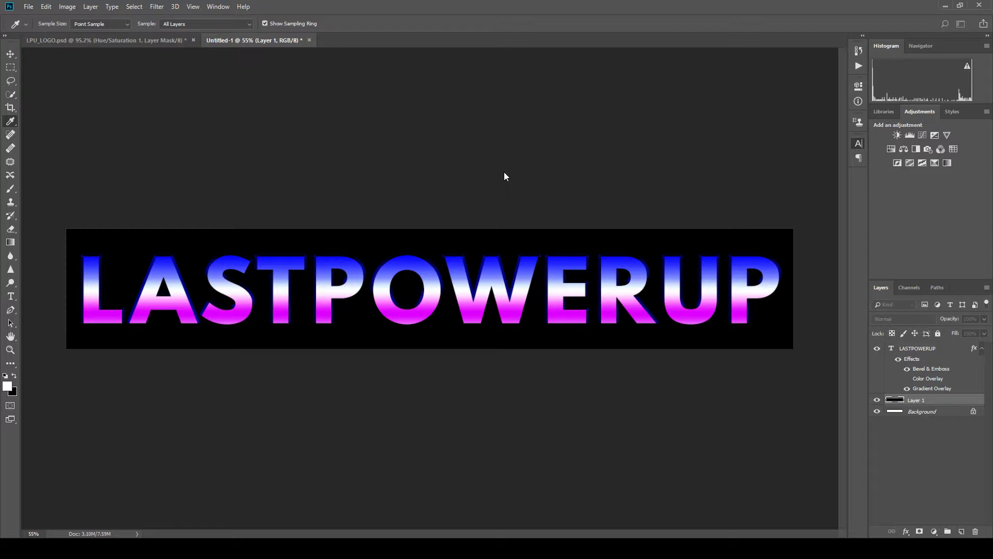
left_click(485, 240)
key("t")
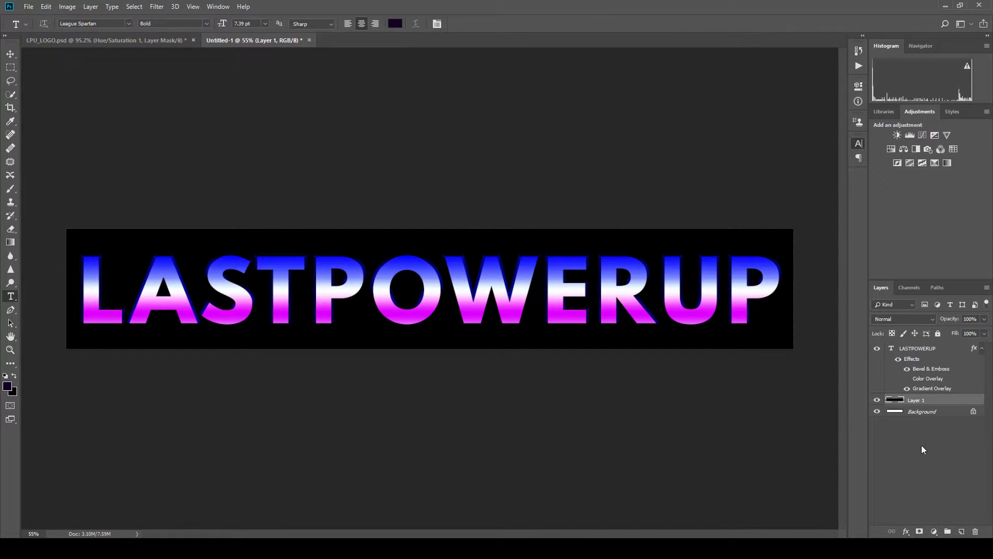
key("alt+BackSpace")
left_click(10, 54)
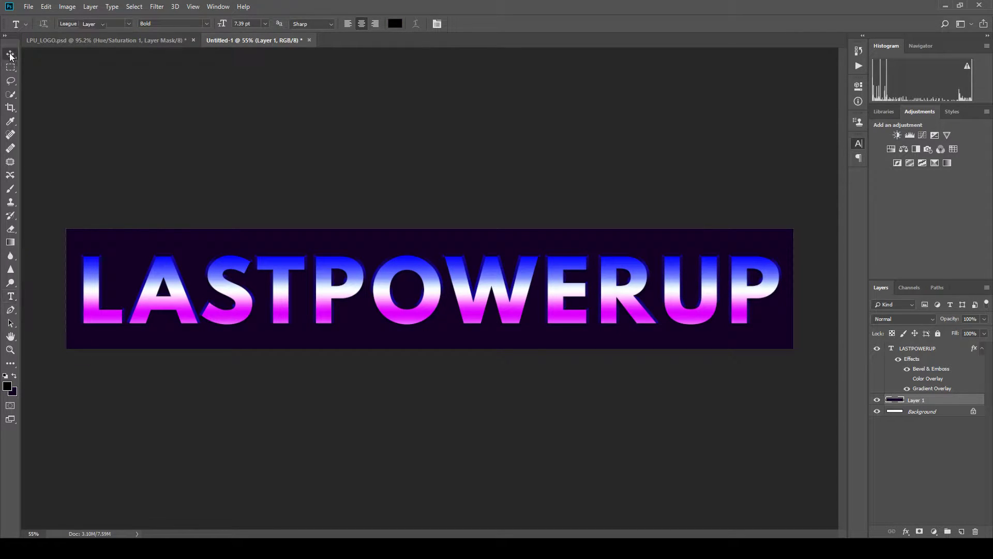
left_click(923, 426)
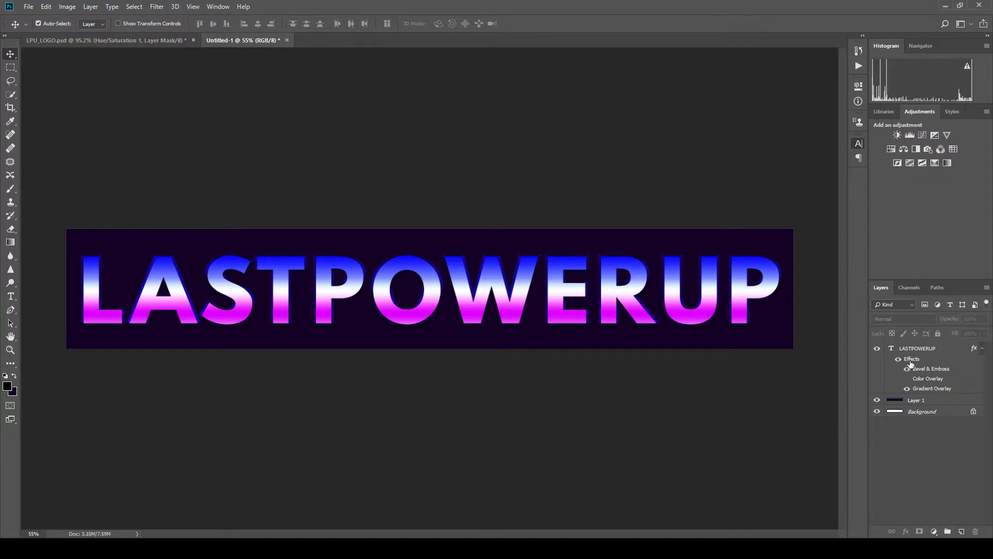
left_click(948, 370)
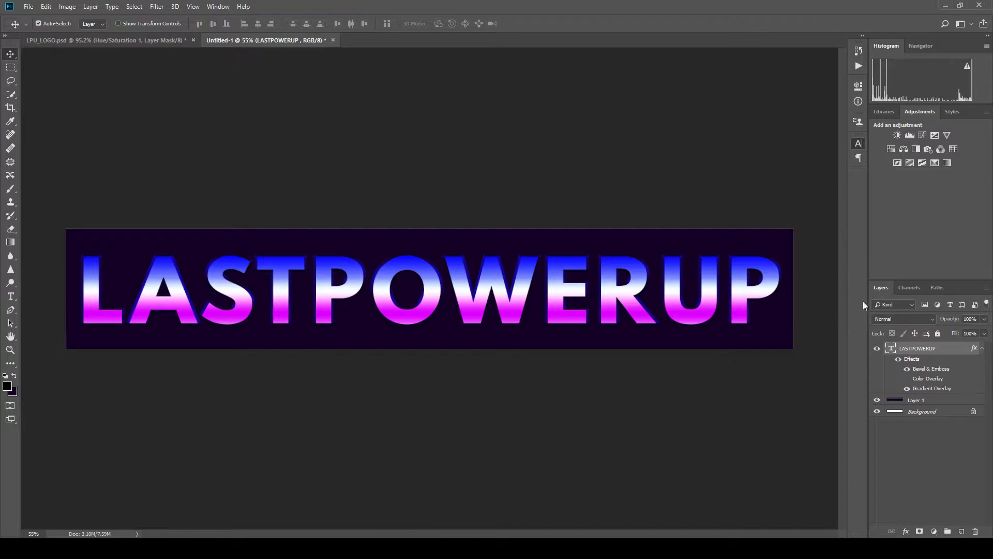
left_click(942, 401)
key("h")
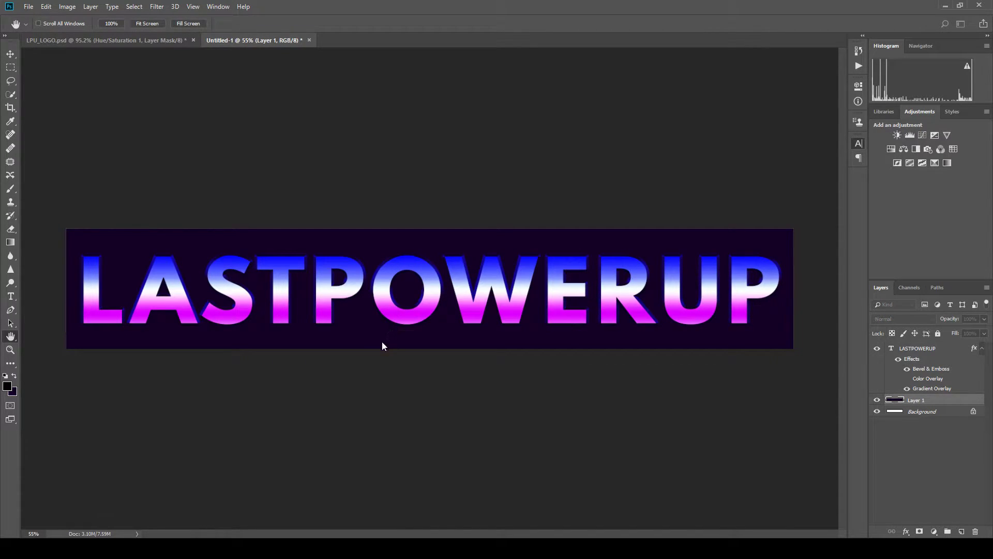
Add a dark purple stop to the text's gradient overlay between the white and magenta bands.
left_click(921, 360)
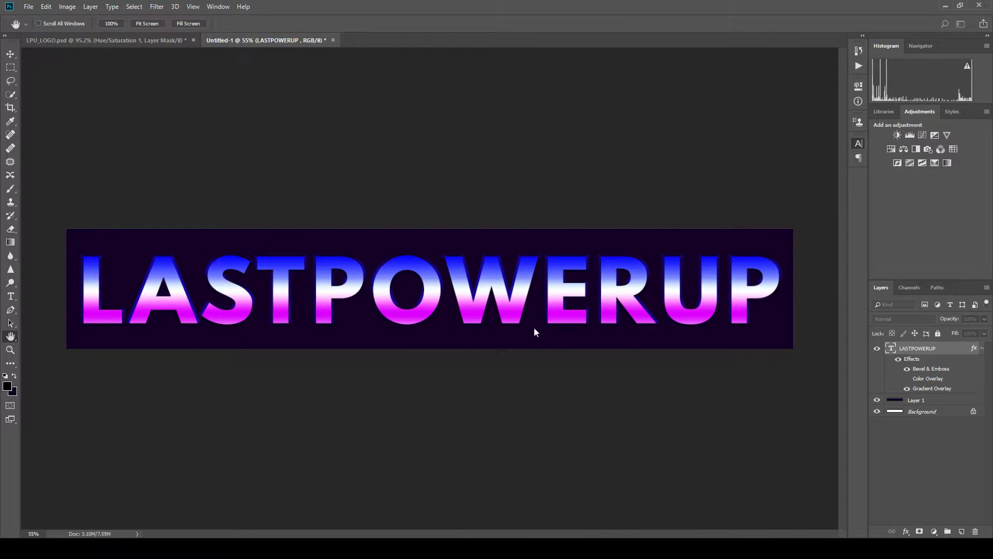
key("i")
left_click(373, 295)
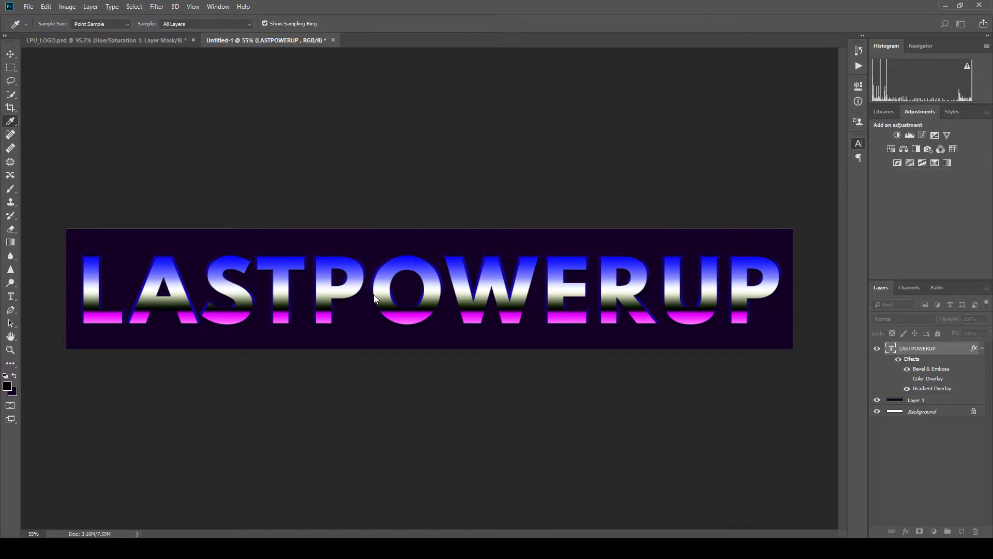
mouse_move(371, 294)
left_mouse_down()
mouse_move(366, 324)
mouse_move(374, 295)
left_mouse_up()
left_click(487, 189)
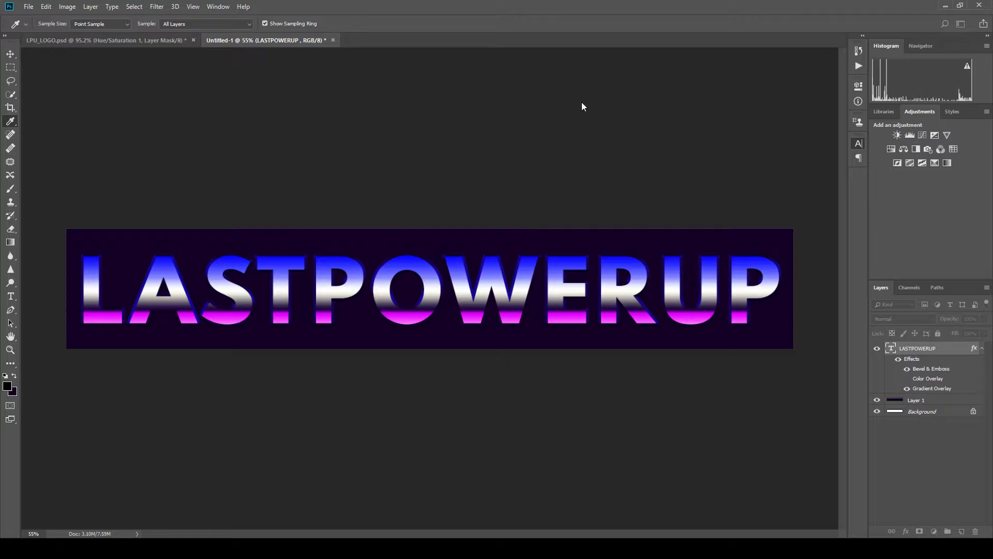
Reposition the gradient's white, dark and magenta stops to form a sharp horizon line across the lower half of the letters.
left_click_drag(384, 294, 365, 302)
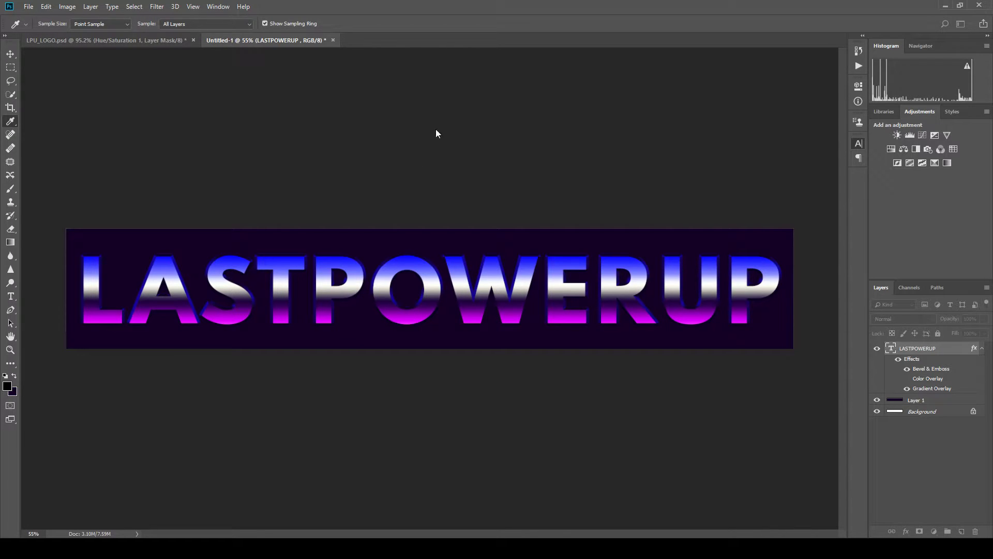
left_click_drag(374, 290, 364, 288)
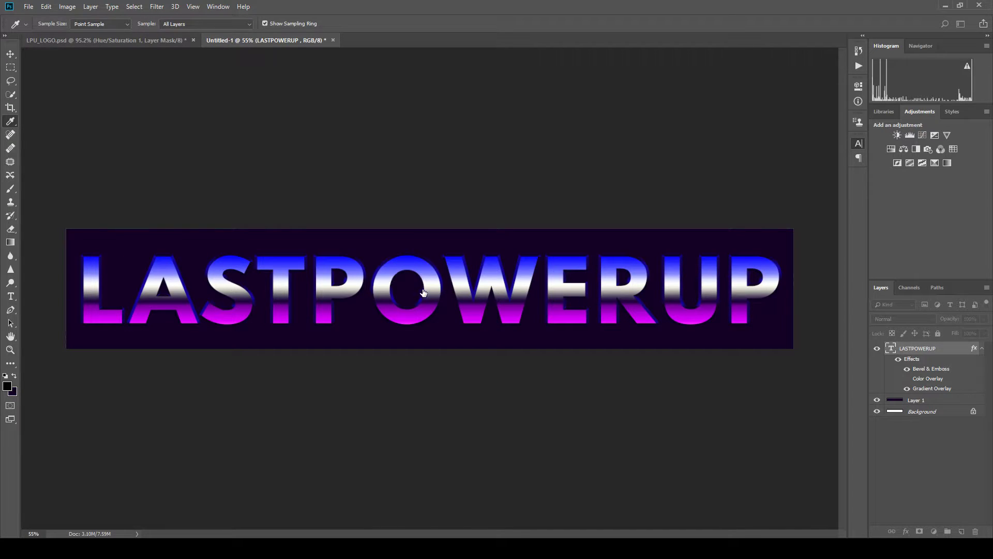
left_click_drag(429, 292, 388, 295)
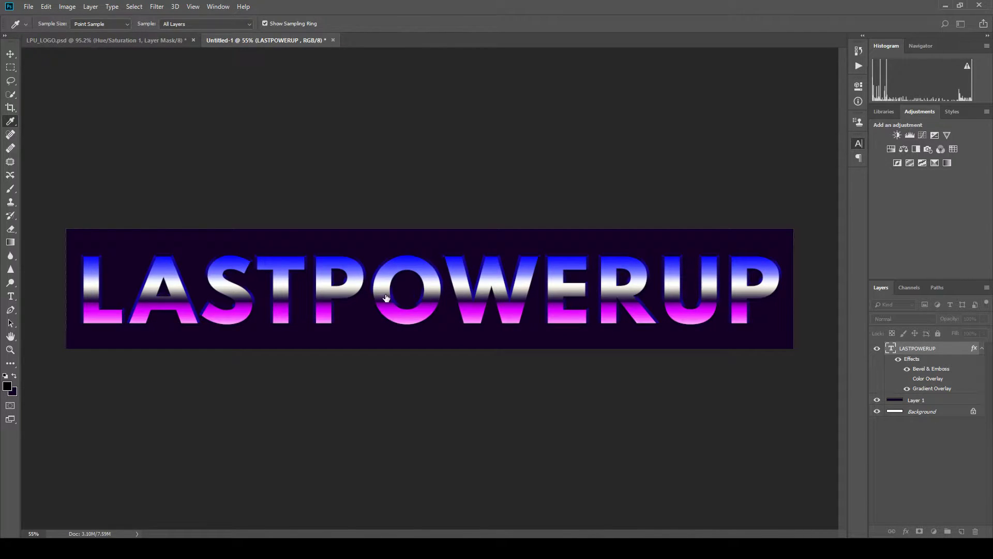
left_click_drag(304, 296, 322, 301)
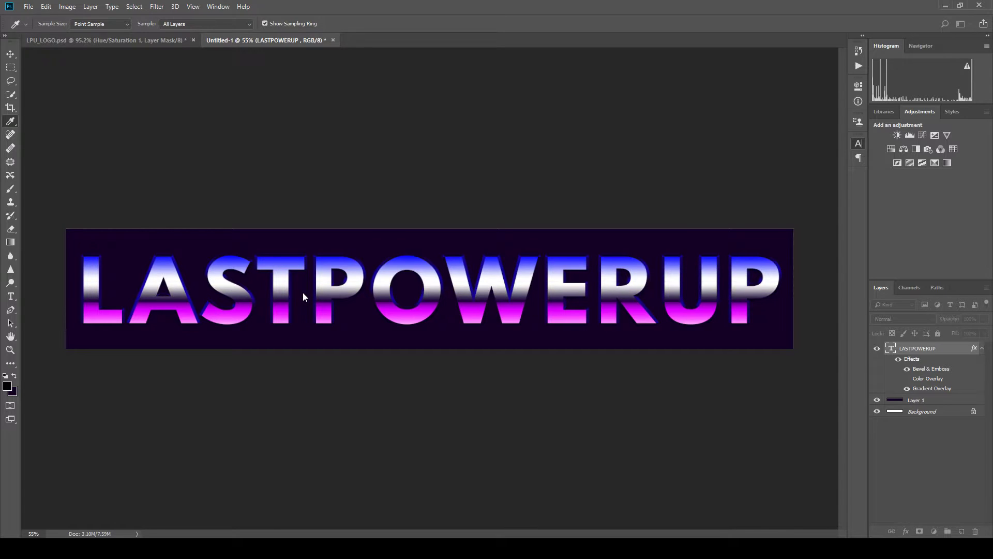
Rework the gradient with a solid blue upper band and a magenta-to-white fade below the dark horizon, and apply the overlay.
left_click_drag(260, 298, 372, 297)
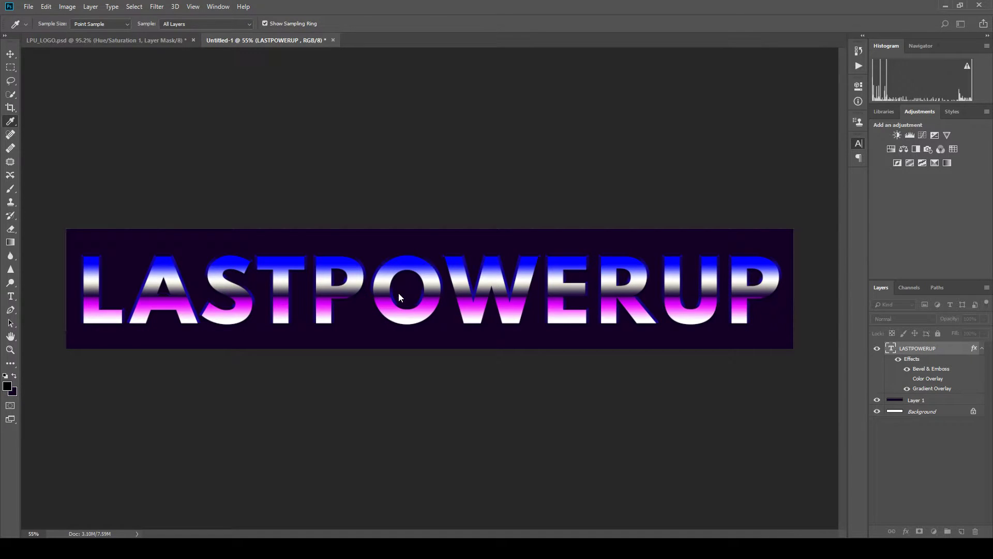
left_click_drag(355, 295, 382, 297)
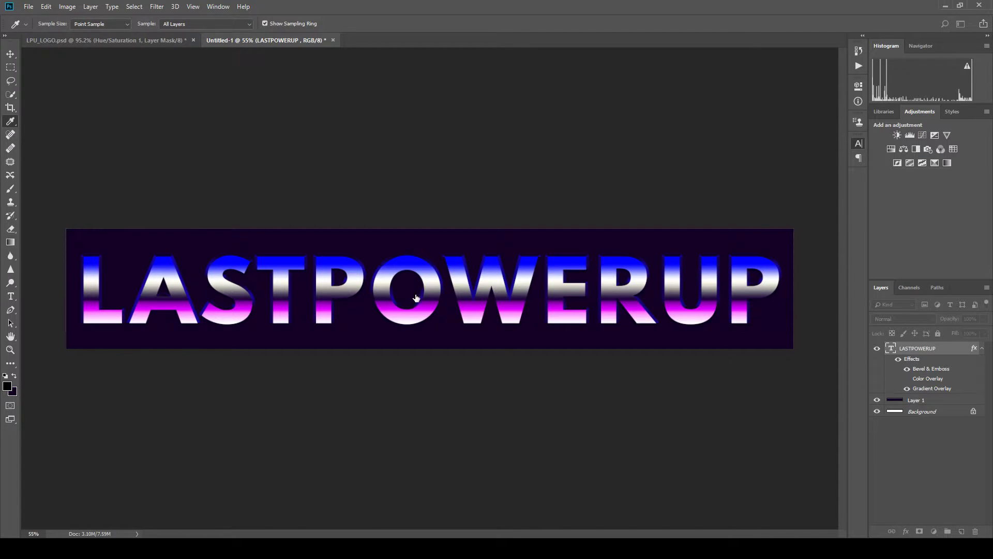
left_click_drag(439, 294, 420, 305)
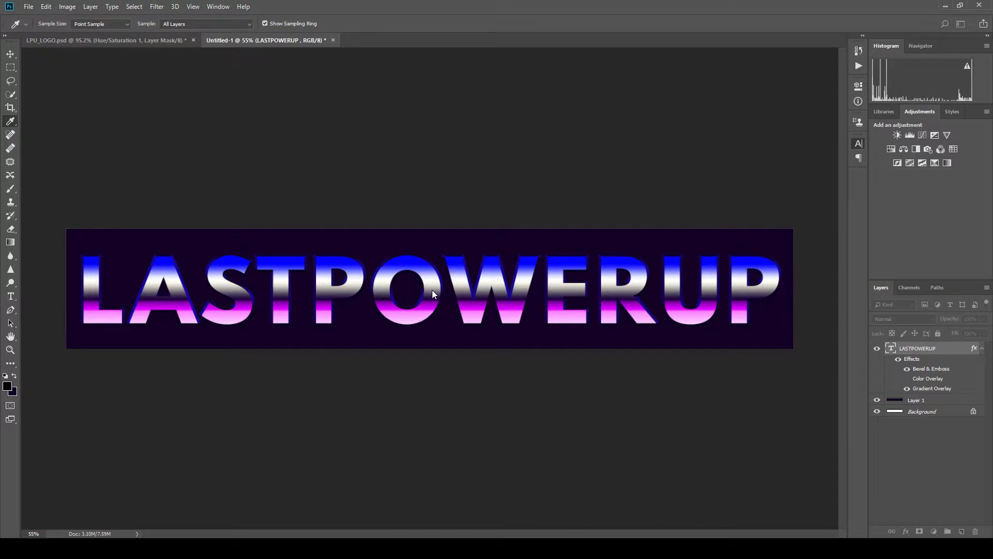
left_click_drag(414, 291, 406, 294)
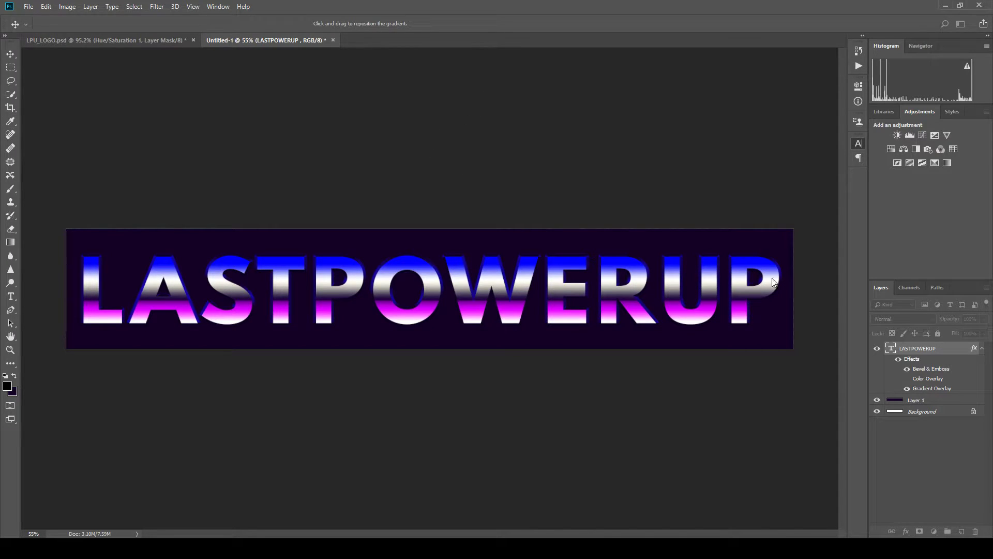
key("v")
scroll(508, 393, "down", 4)
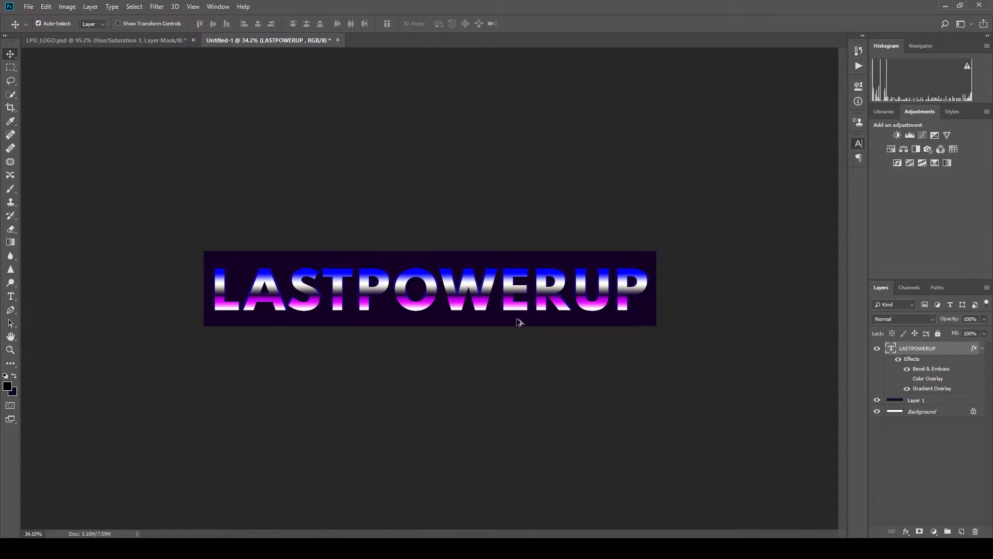
scroll(462, 368, "up", 2)
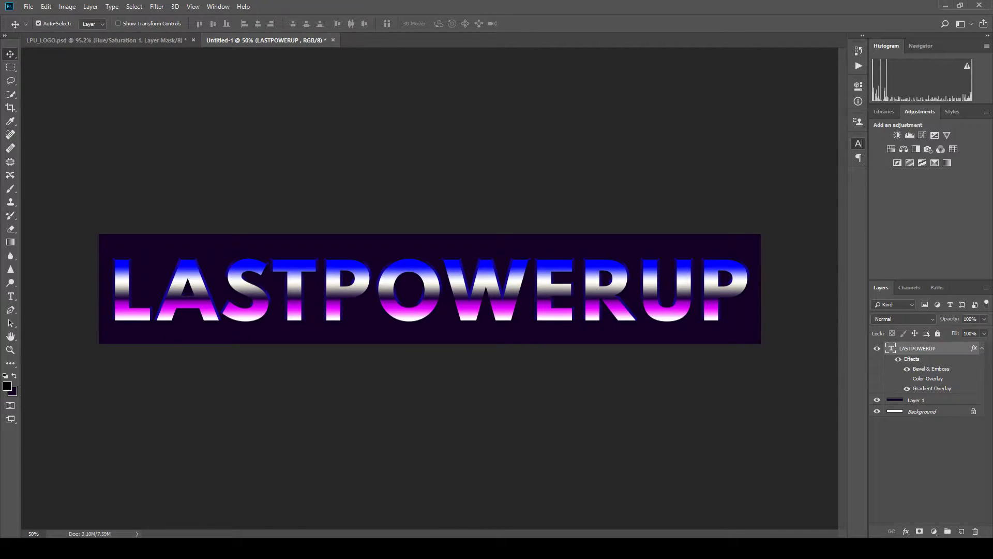
scroll(461, 300, "up", 5)
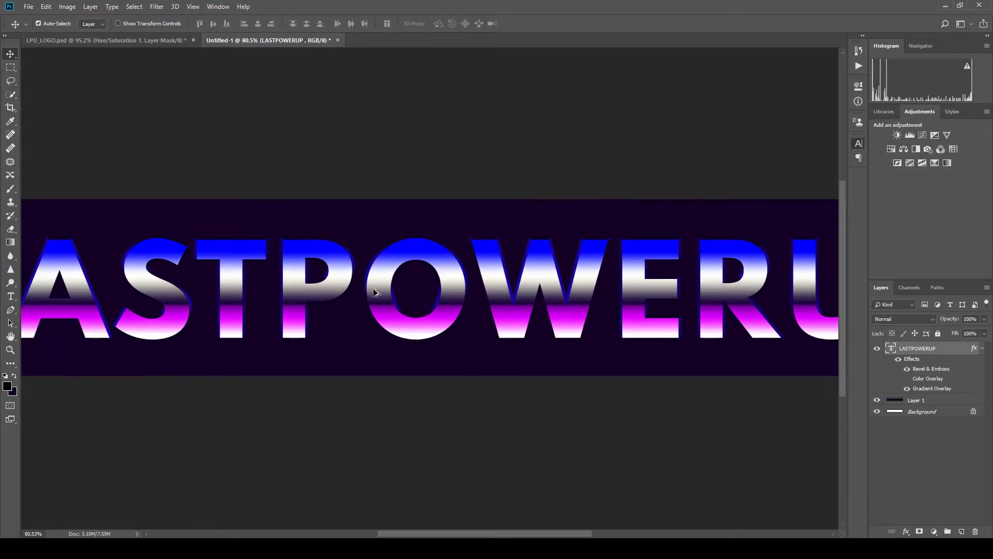
scroll(574, 326, "down", 2)
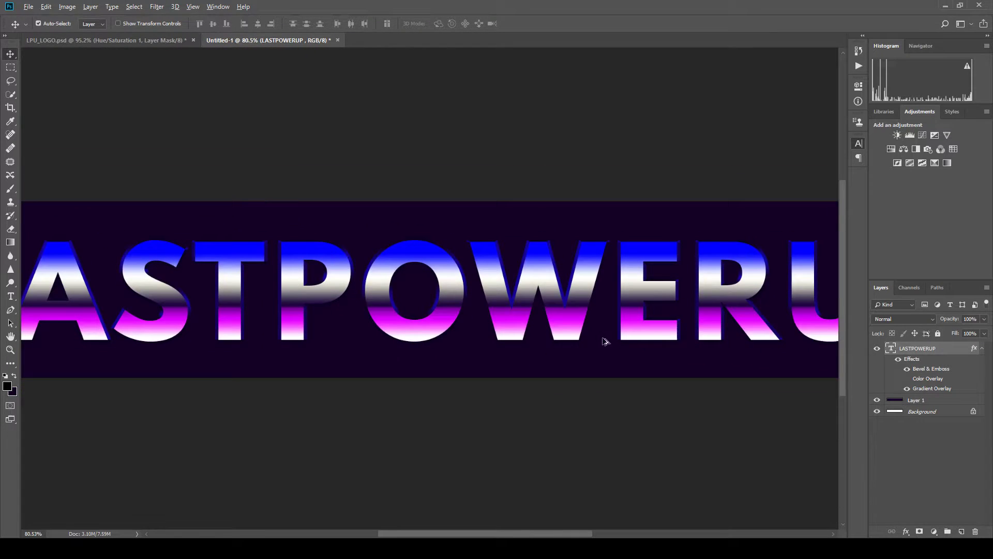
scroll(572, 326, "down", 2)
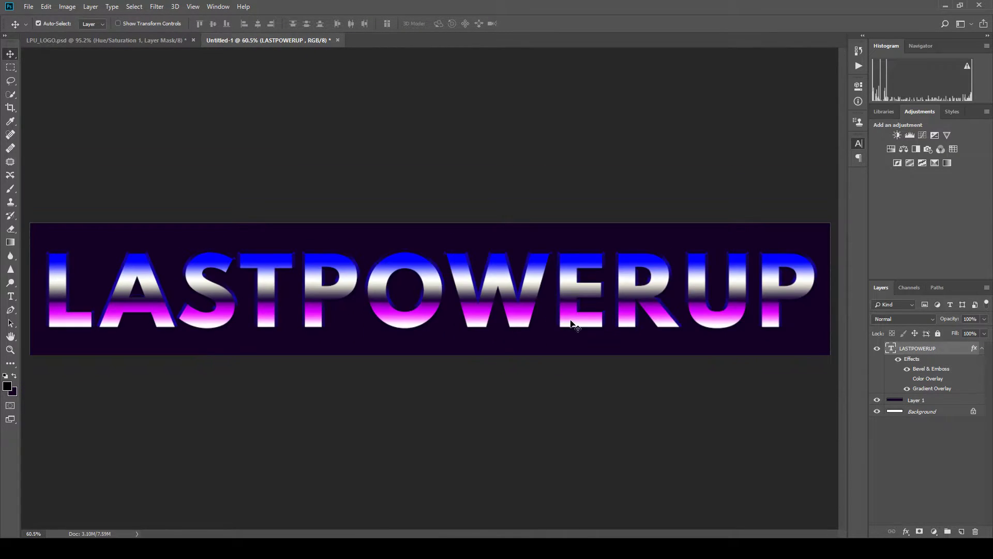
left_click(925, 399)
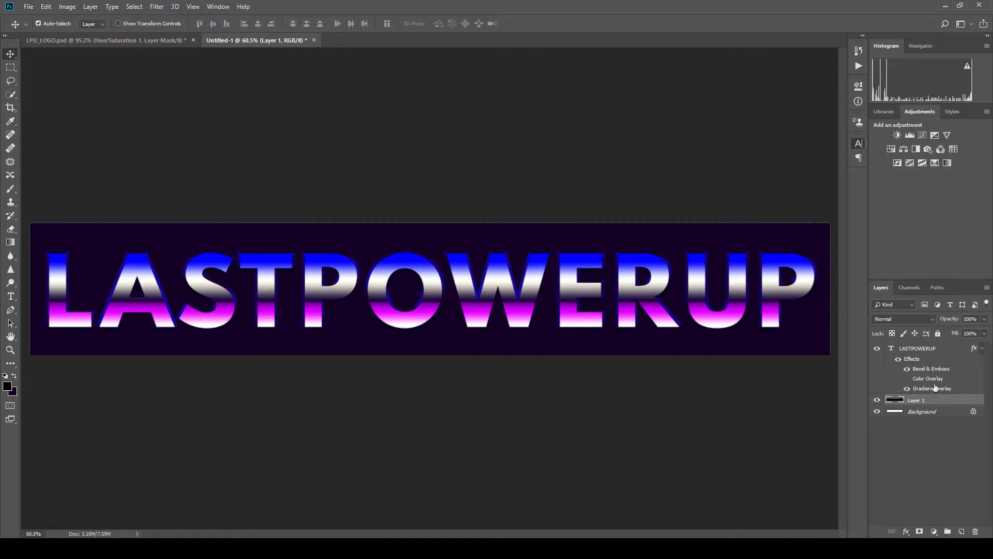
left_click(925, 356)
key("h")
left_click(406, 389)
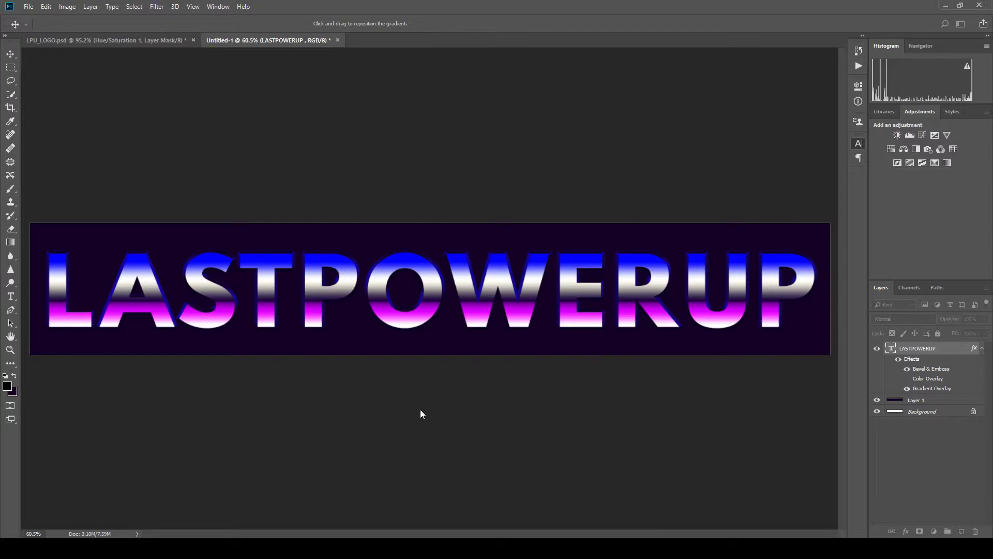
left_click(732, 267)
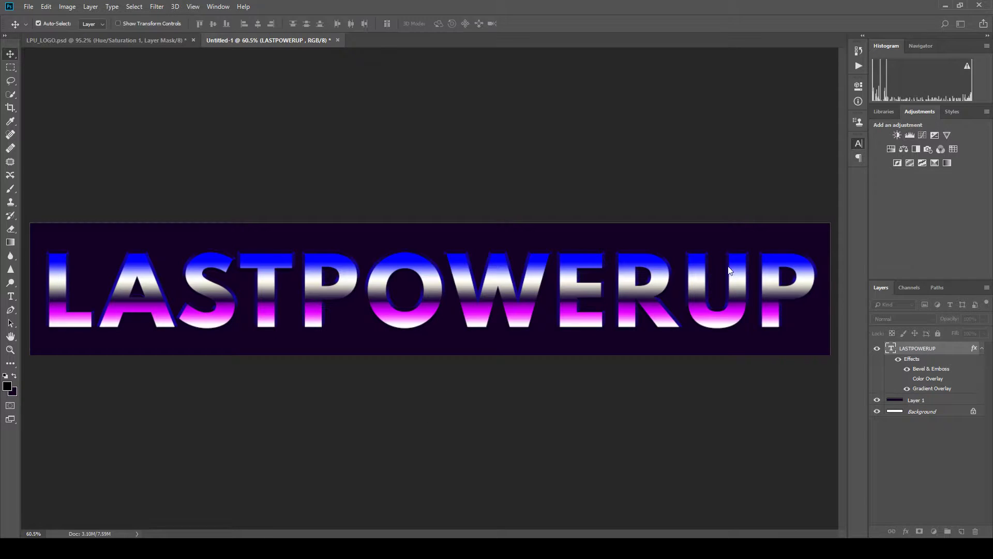
Try an outer glow on the LASTPOWERUP text, switch it off and tone down the blue bevel edge around the letters.
double_click(921, 361)
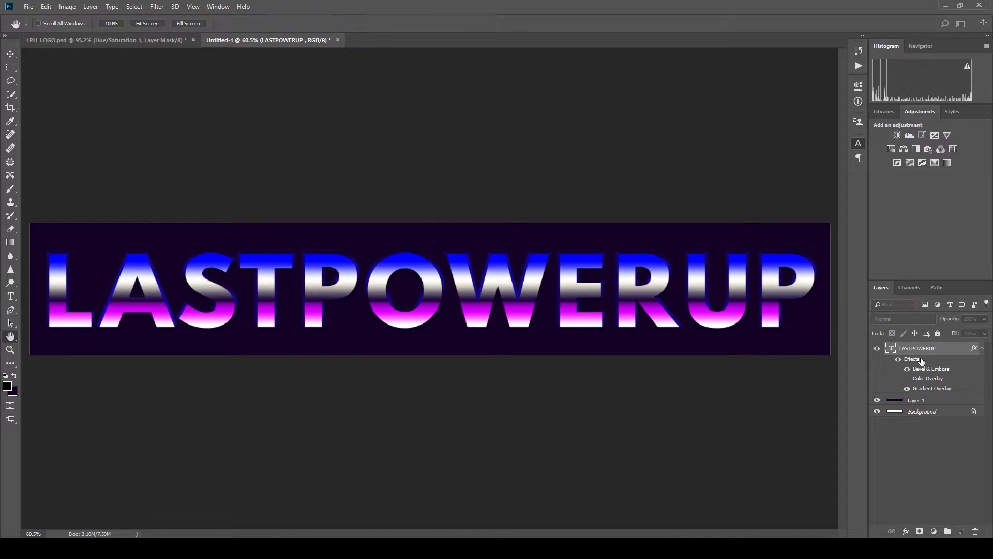
left_click(410, 403)
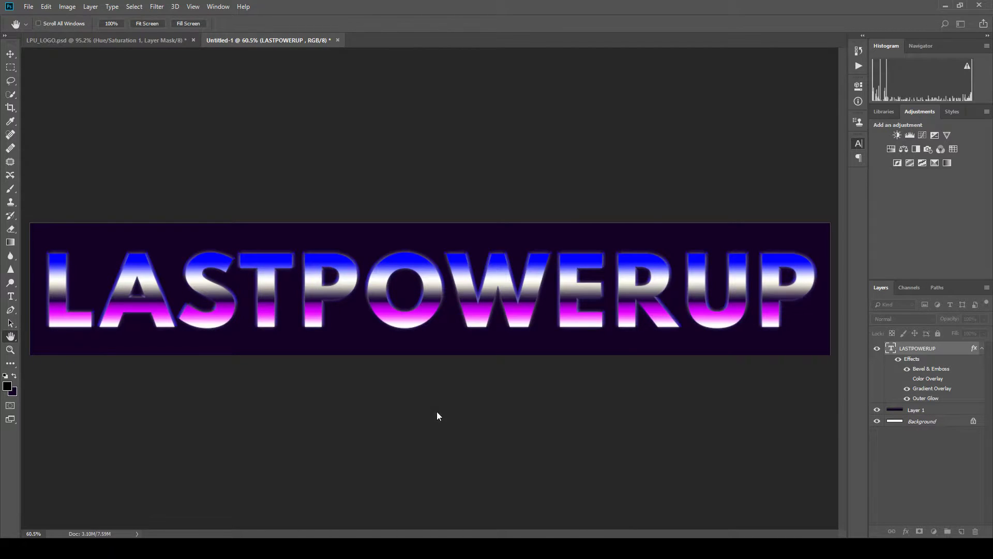
left_click(384, 411)
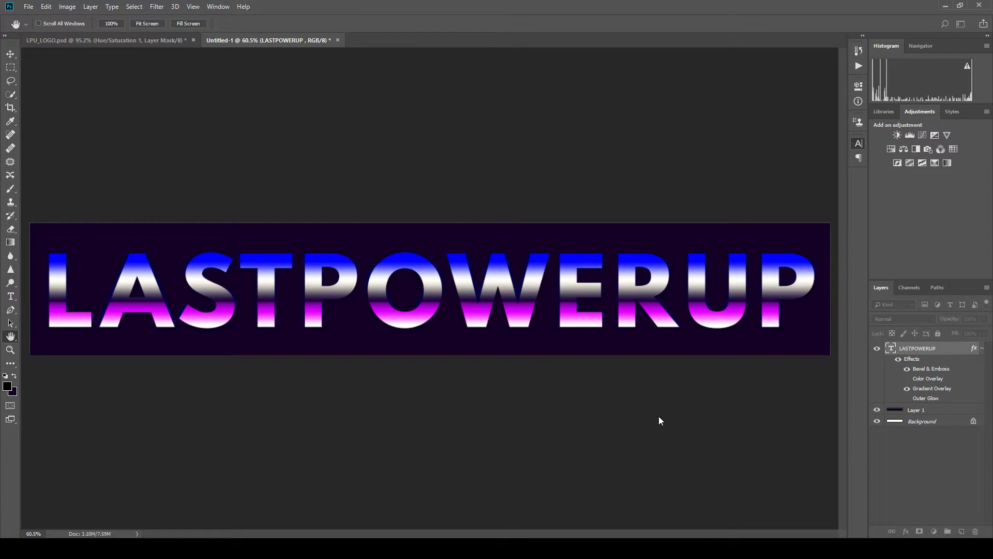
key("i")
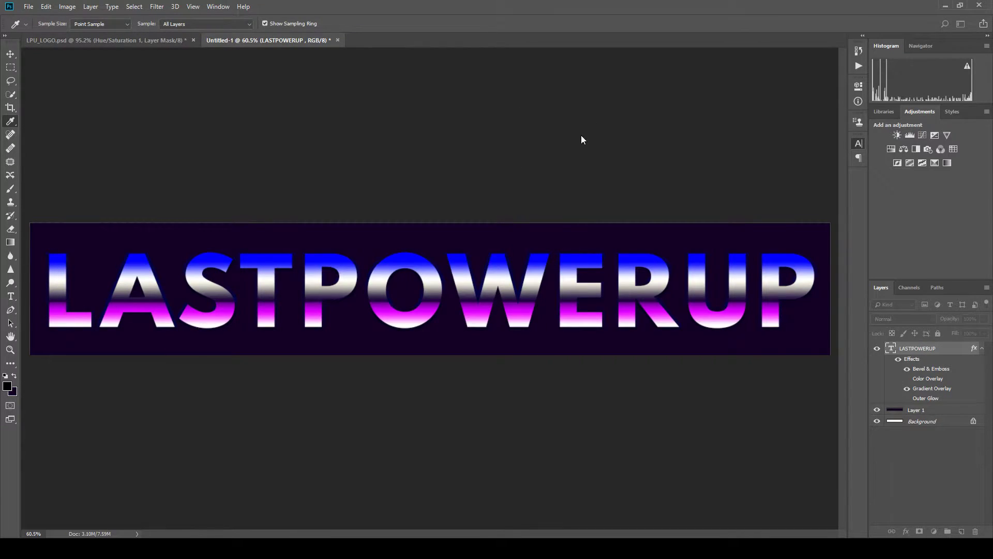
key("h")
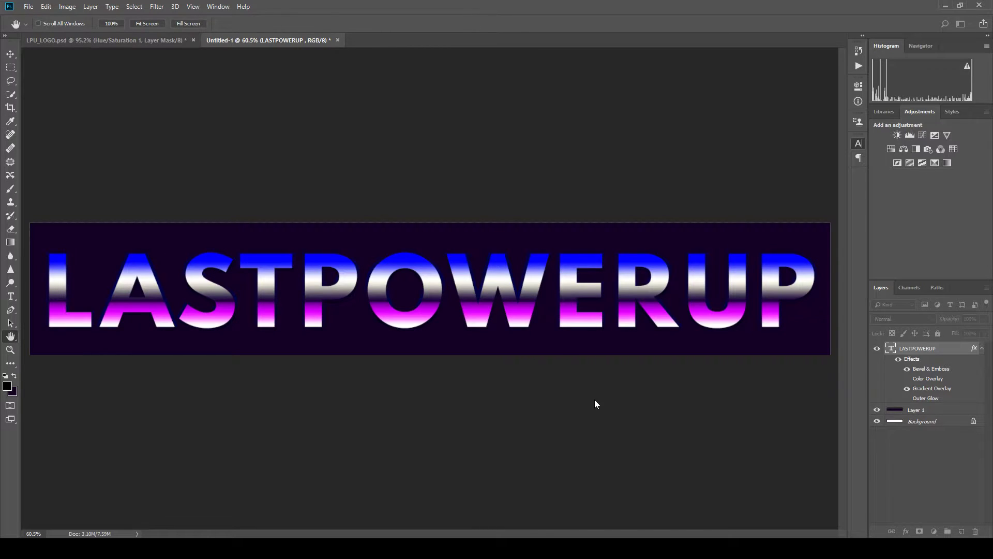
key("v")
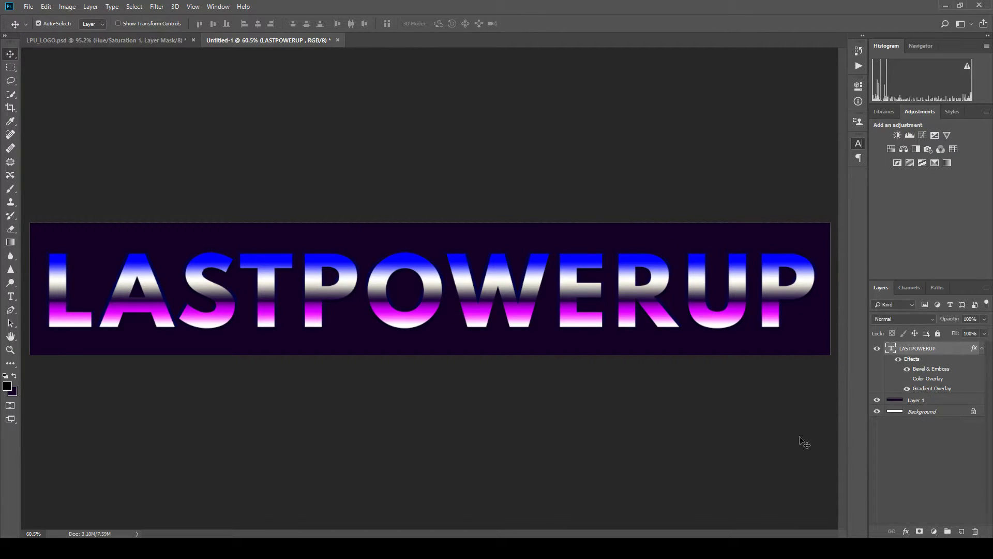
Place the opaque 252 wireframe landscape image over the middle of the banner.
left_click(914, 480)
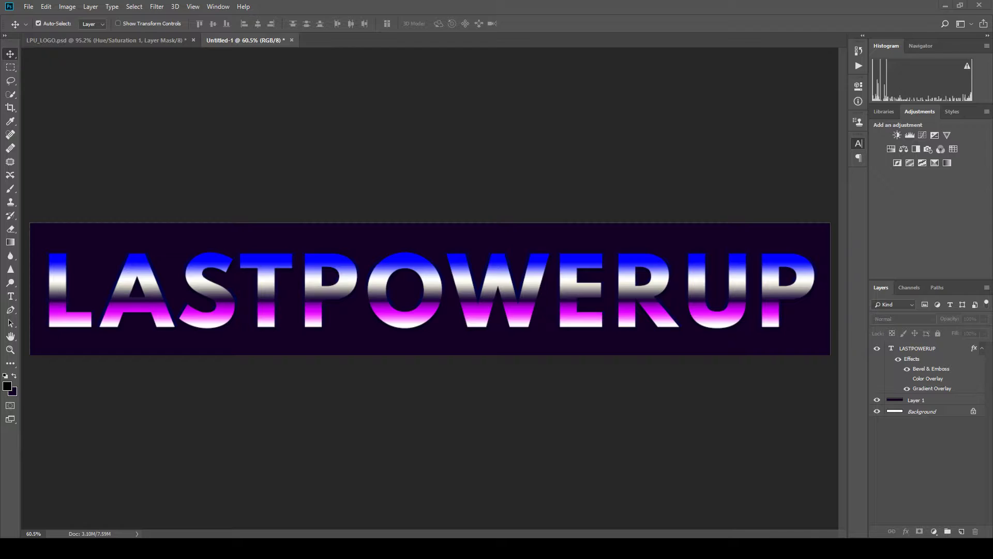
left_click_drag(0, 290, 135, 291)
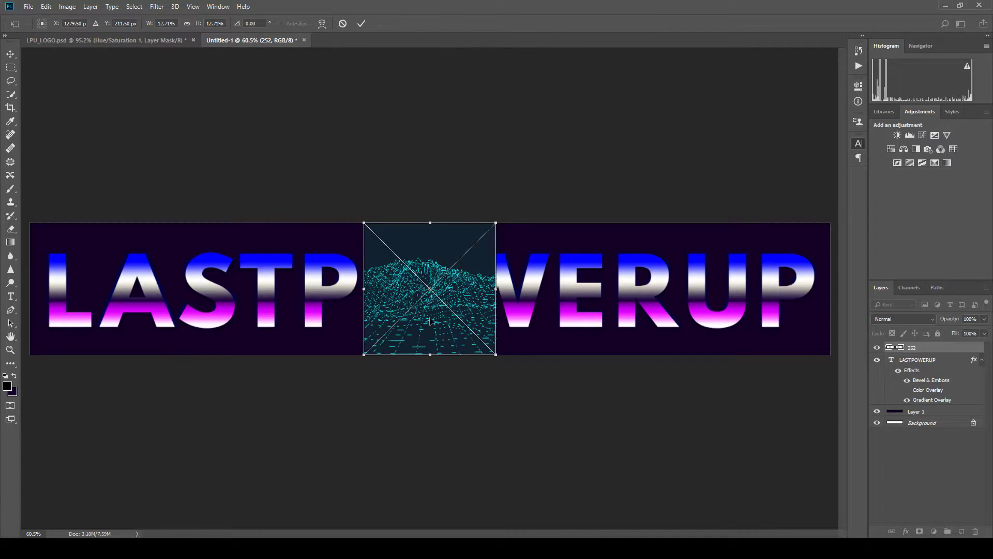
scroll(426, 346, "up", 3)
scroll(434, 315, "up", 6)
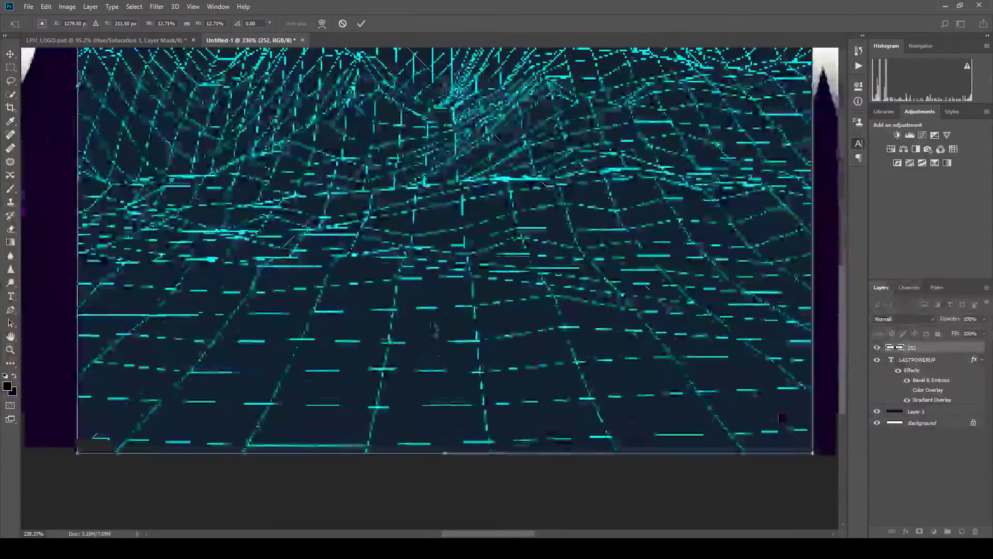
left_click(360, 24)
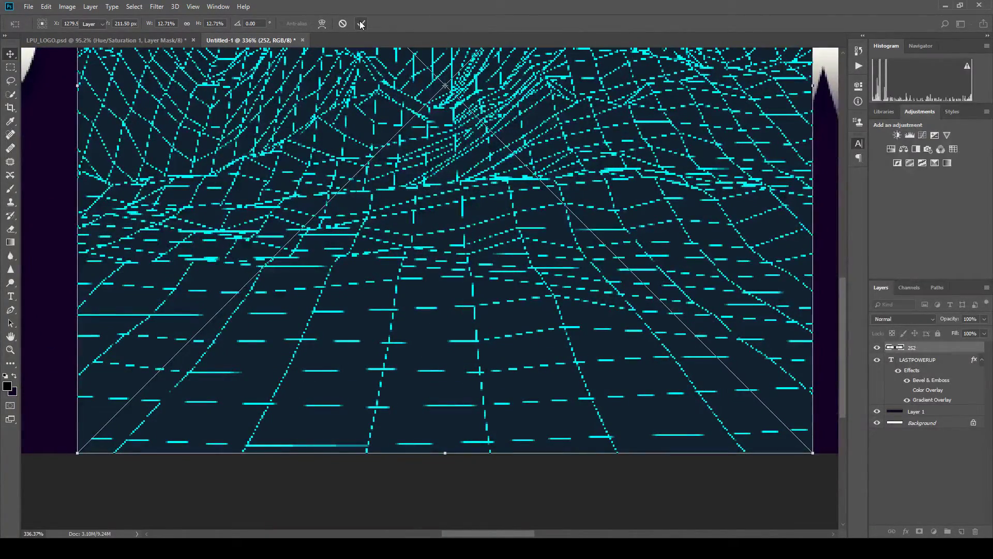
Try the 252 landscape image slightly lower on the banner and delete its layer.
scroll(434, 195, "down", 5)
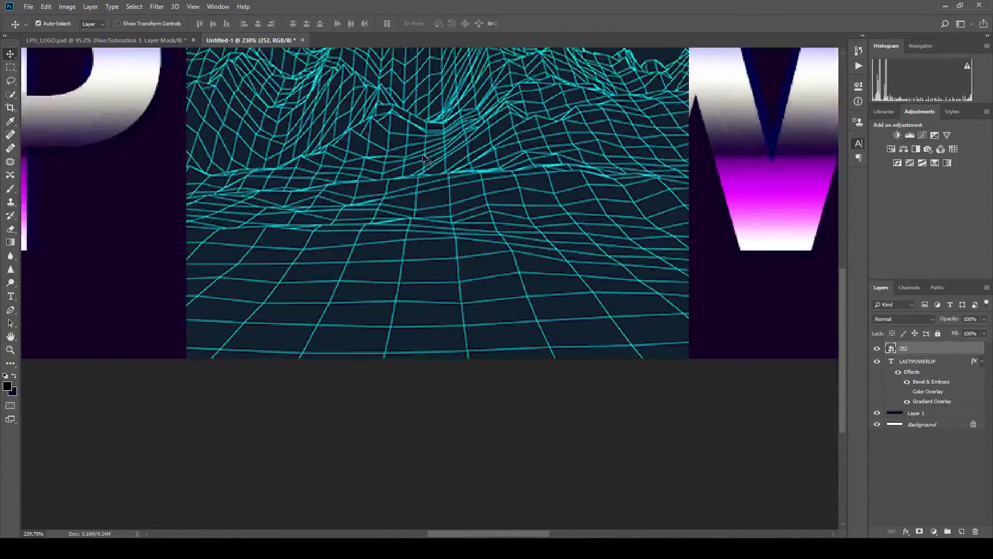
scroll(439, 196, "down", 3)
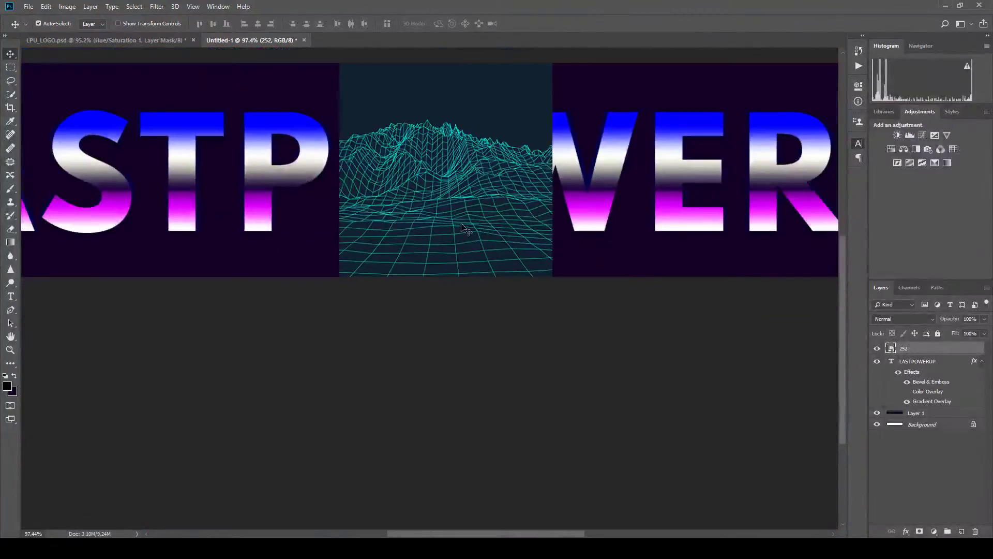
left_click_drag(466, 224, 468, 264)
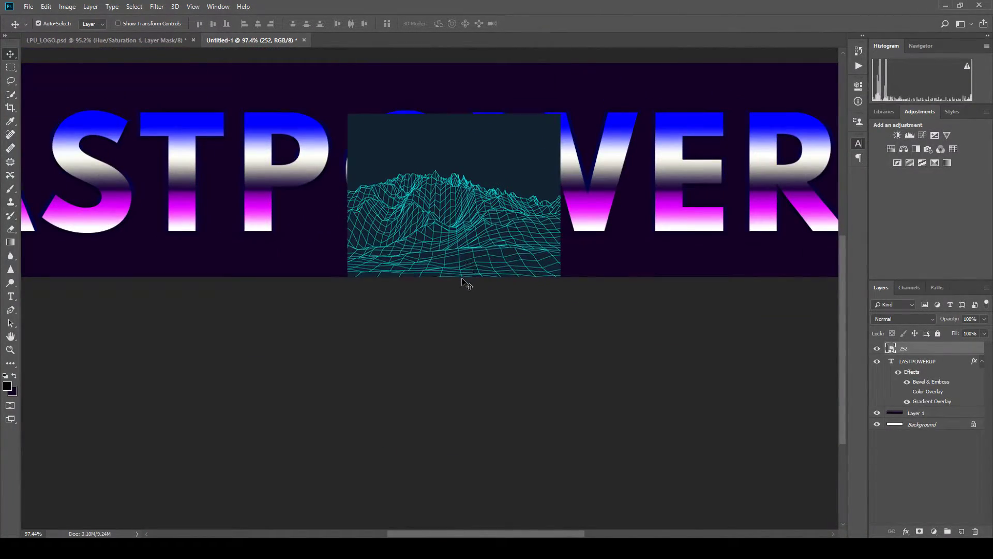
key("Delete")
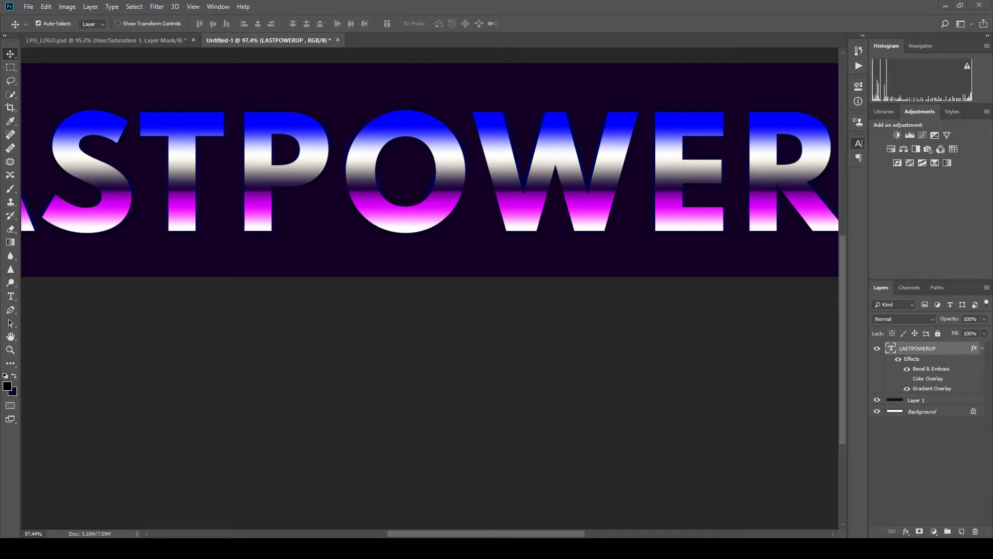
Place the transparent 252 [Converted] wireframe landscape over the middle of the banner at its initial 5.15% scale.
left_click(366, 417)
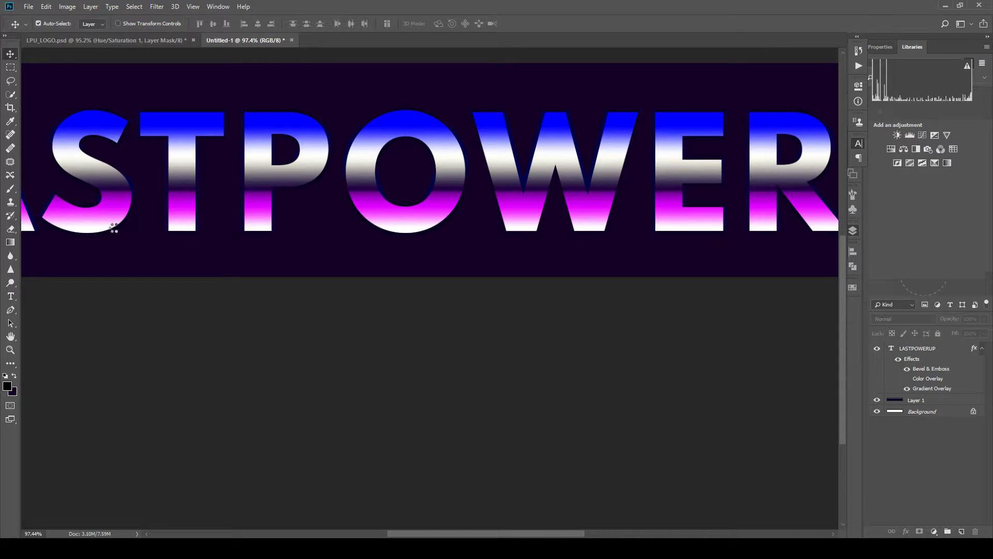
key("ctrl+t")
scroll(380, 216, "down", 5)
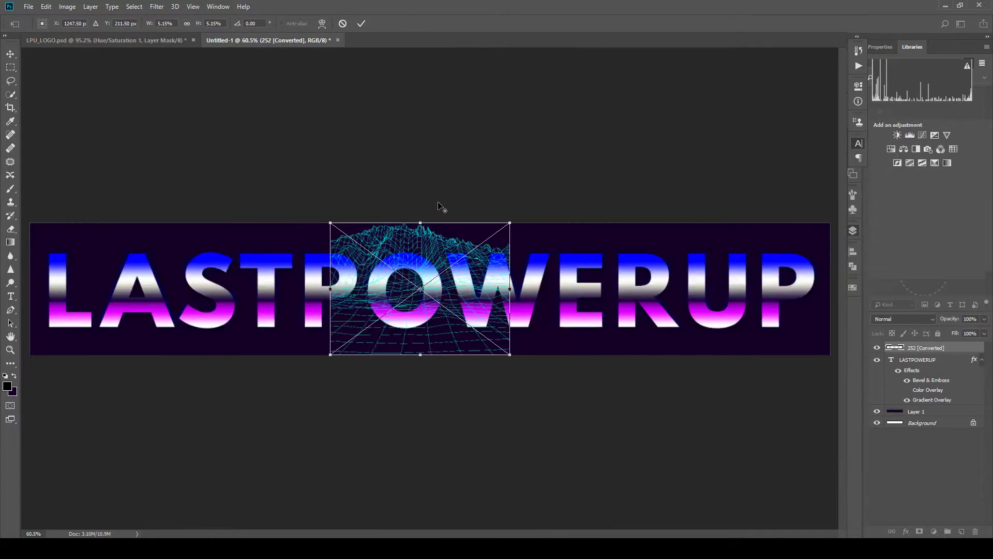
scroll(433, 360, "up", 4)
scroll(434, 360, "up", 5)
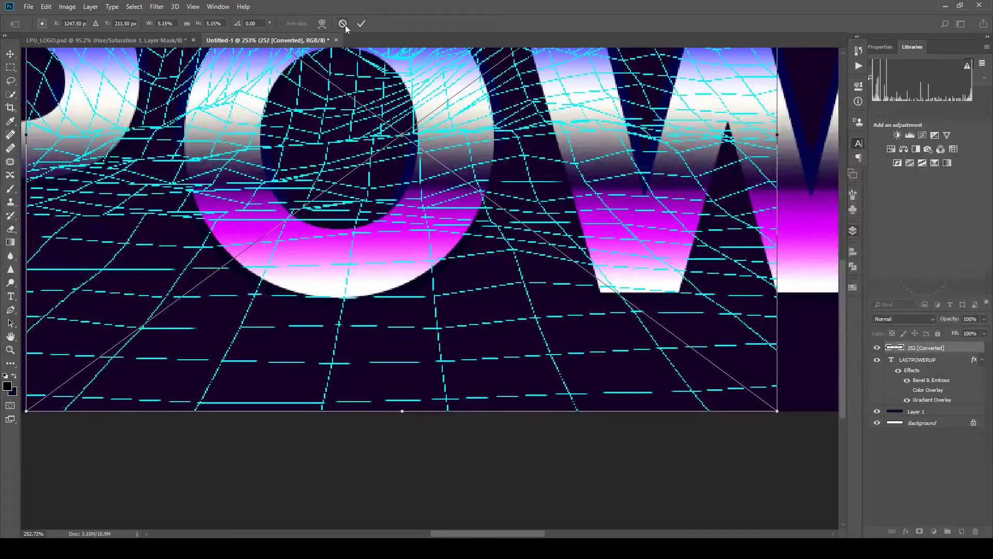
left_click(362, 23)
left_click(362, 23)
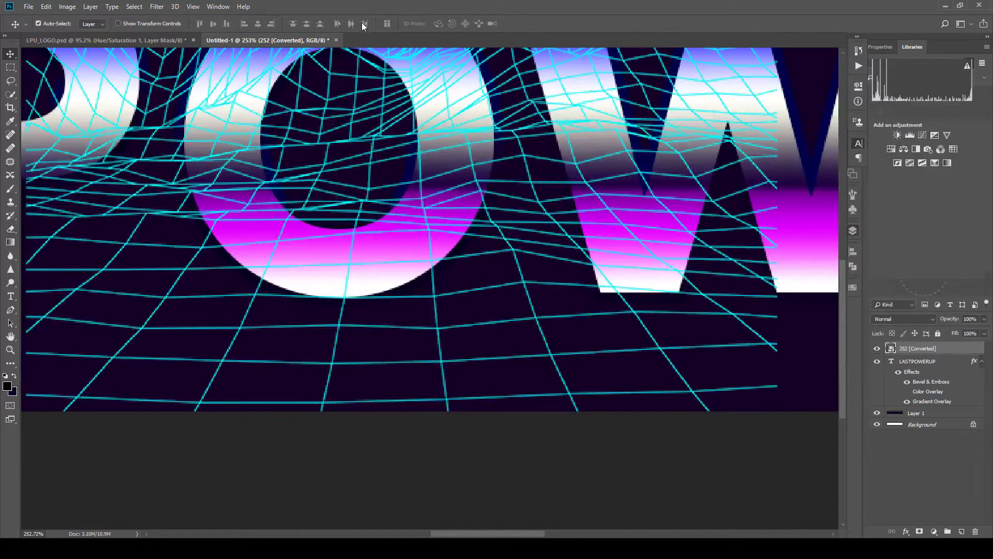
scroll(458, 218, "down", 5)
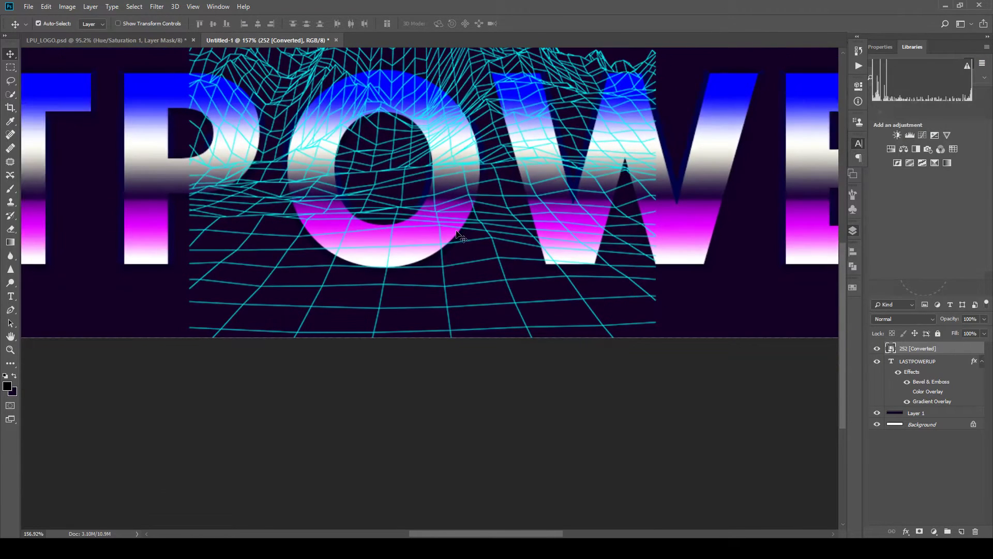
scroll(458, 239, "down", 2)
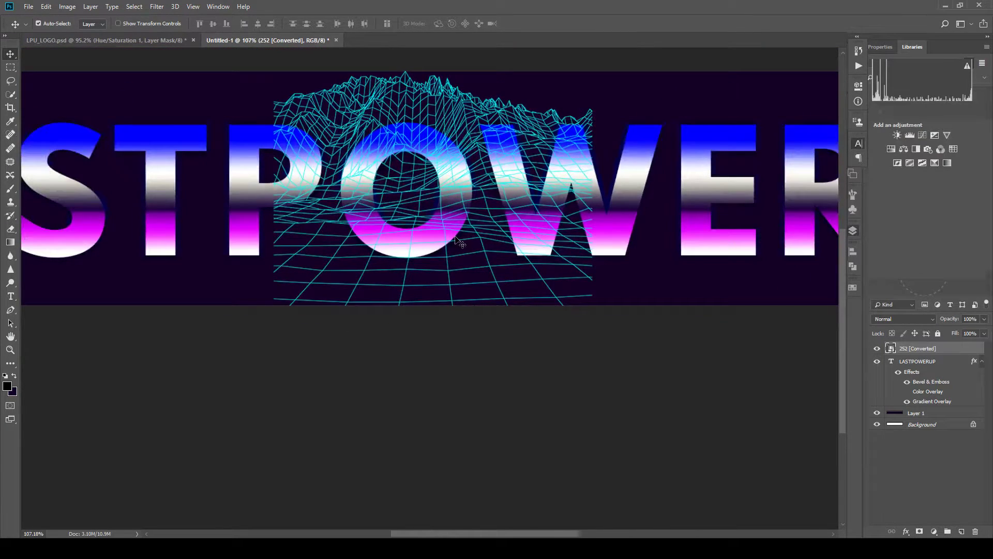
scroll(457, 239, "down", 3)
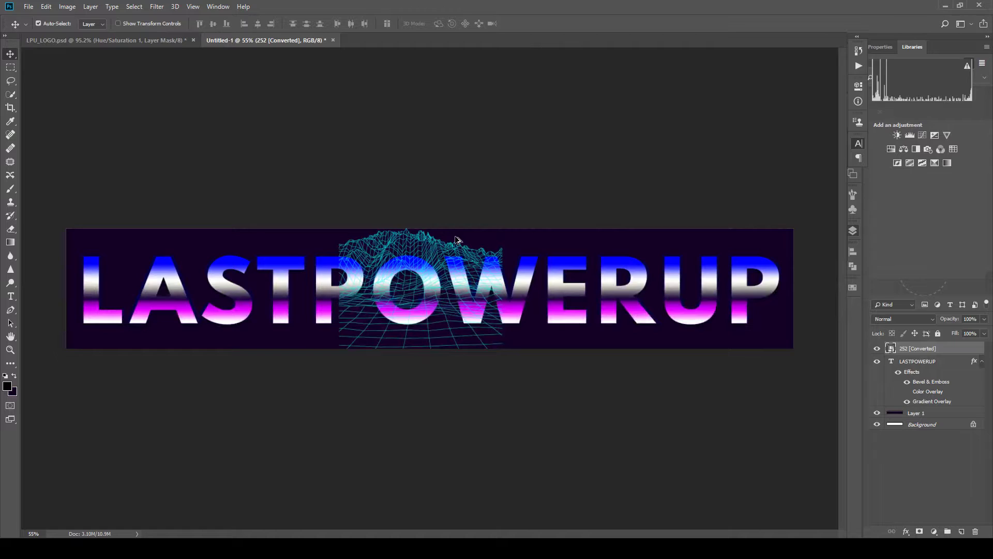
left_click_drag(449, 260, 424, 242)
key("ctrl+z")
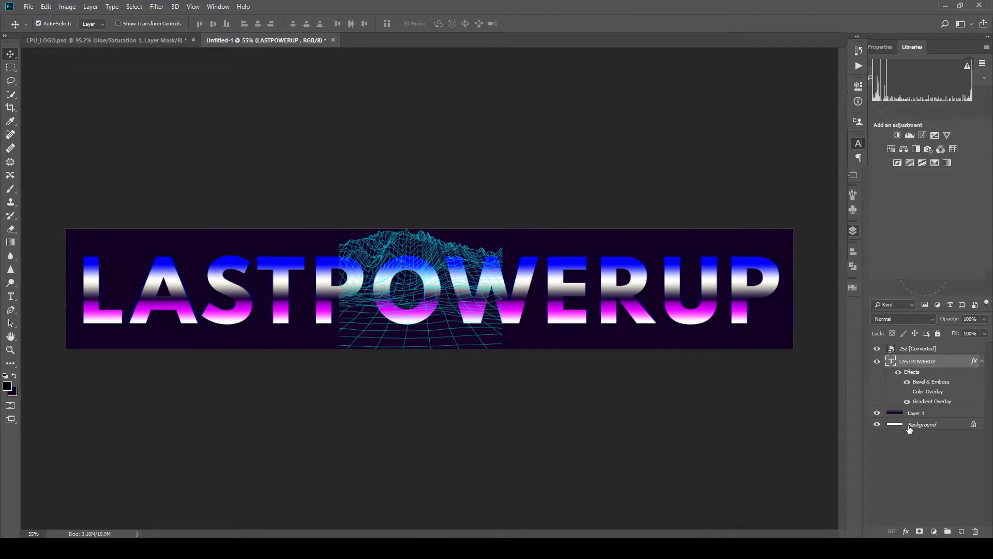
Scale the 252 [Converted] landscape to 14.12% and position it over the banner's left part with its peaks near the upper edge.
left_click(930, 350)
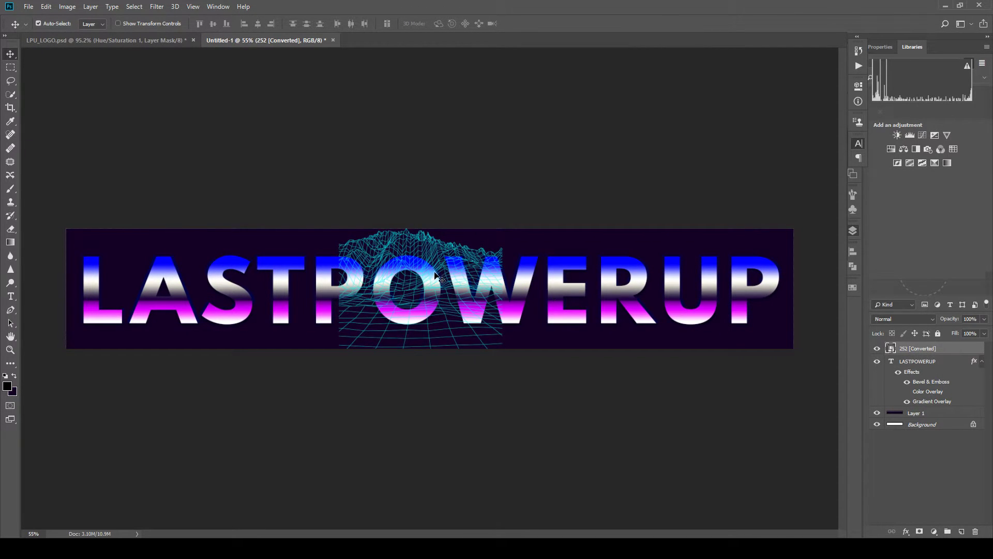
key("ctrl+t")
scroll(437, 278, "down", 1)
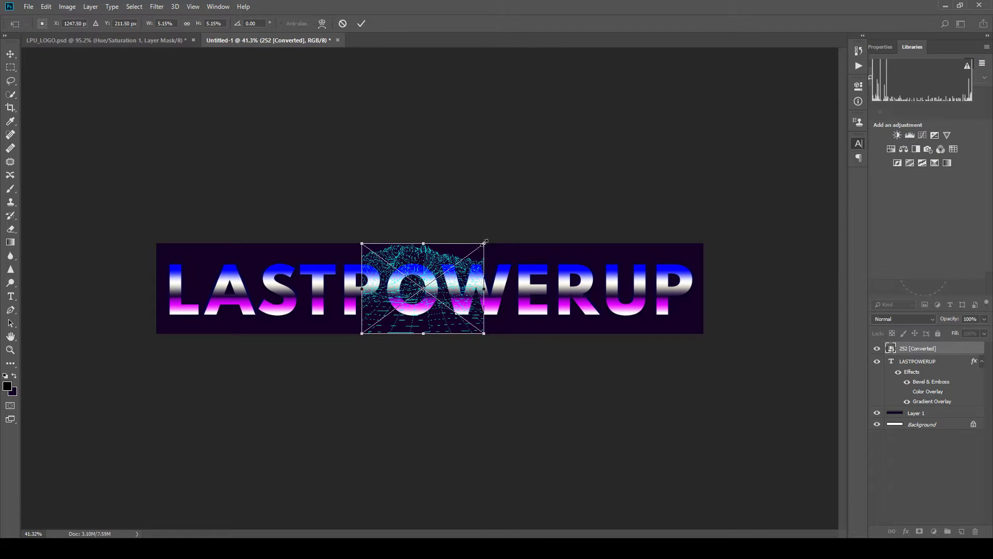
left_click_drag(485, 243, 704, 92)
left_click_drag(611, 260, 556, 339)
left_click_drag(429, 391, 272, 470)
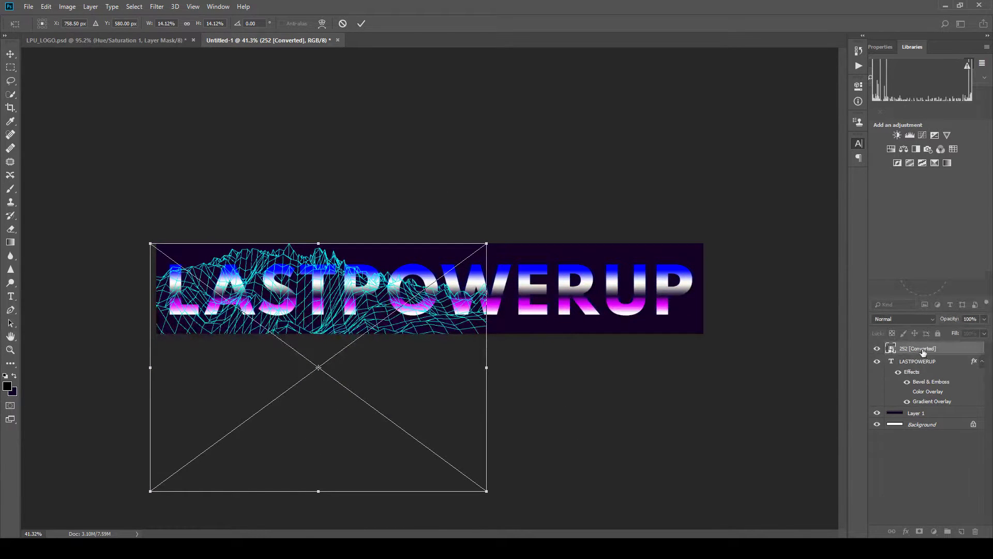
left_click(362, 23)
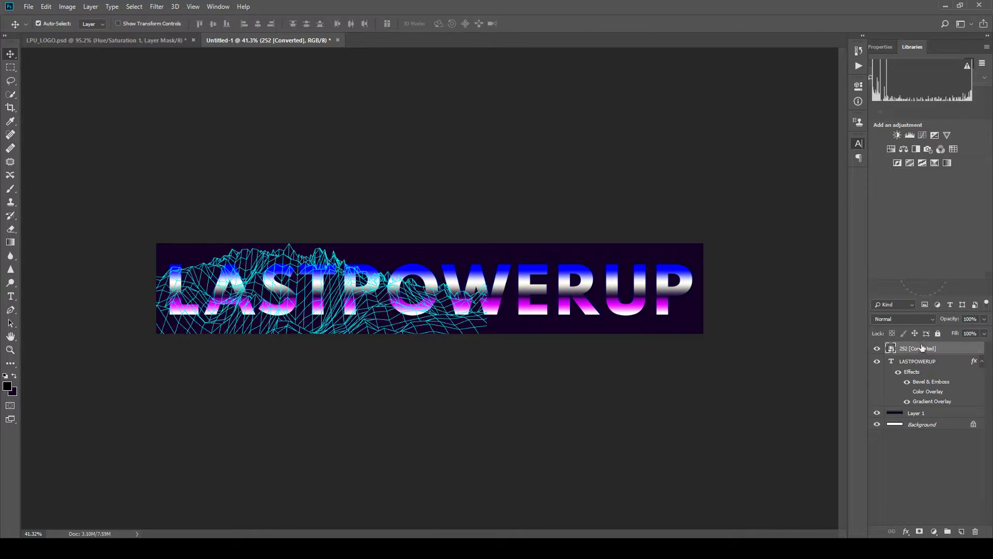
Move the 252 [Converted] layer between the LASTPOWERUP text and Layer 1, and keep the landscape layer selected.
left_click_drag(924, 348, 933, 396)
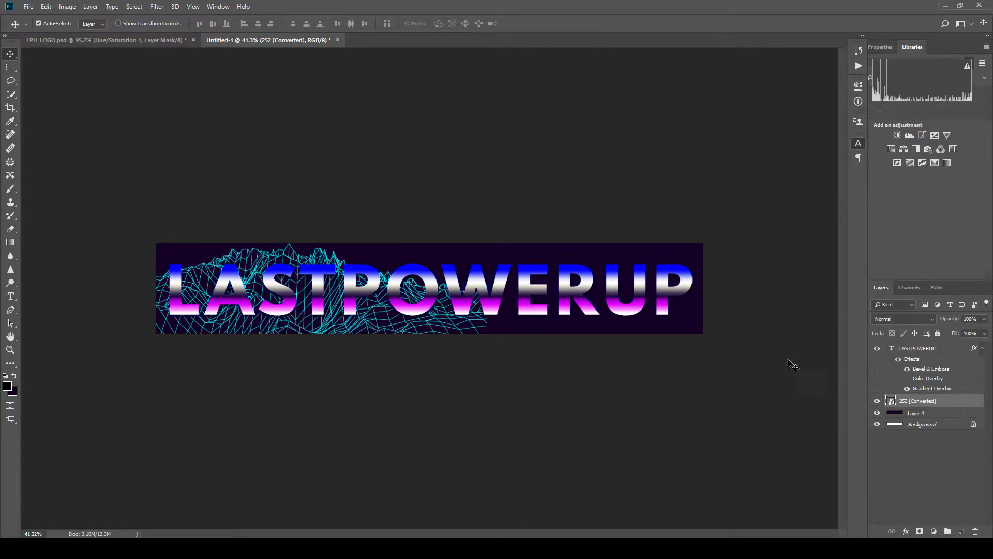
left_click_drag(299, 253, 309, 247)
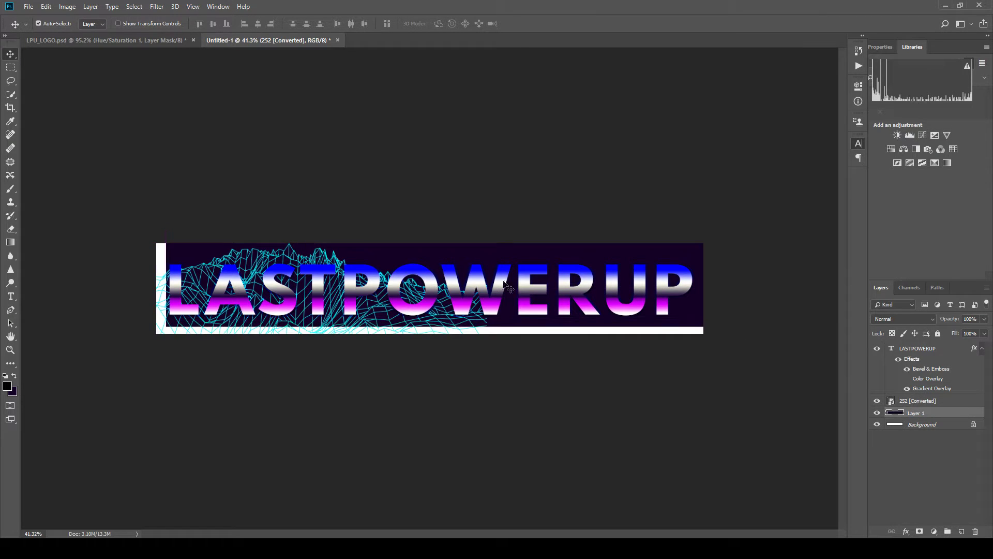
key("ctrl+z")
left_click(917, 400)
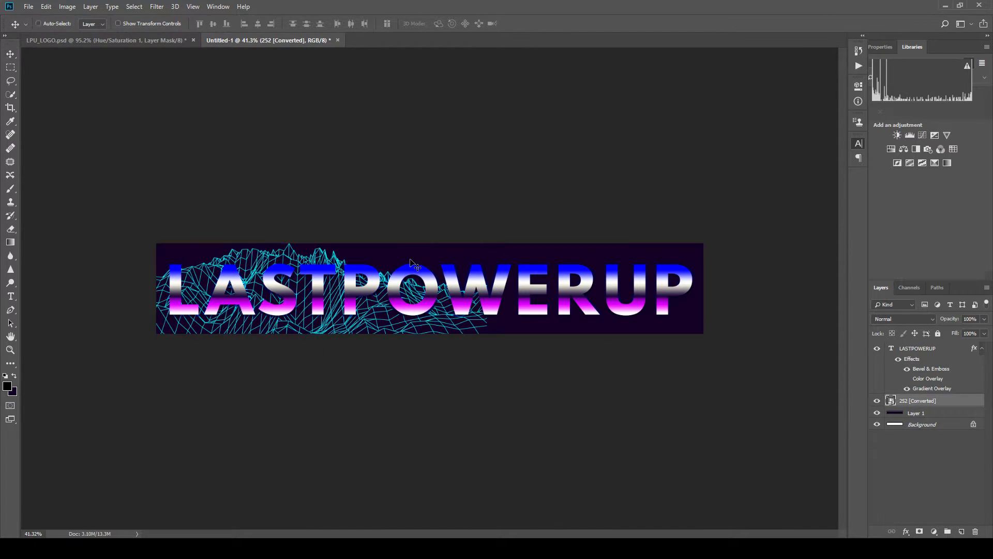
Scale the 252 [Converted] landscape to about 23.29% and position it across the full banner width with its peaks just inside the upper edge.
key("ctrl+t")
left_click_drag(492, 242, 712, 84)
left_click_drag(454, 257, 454, 425)
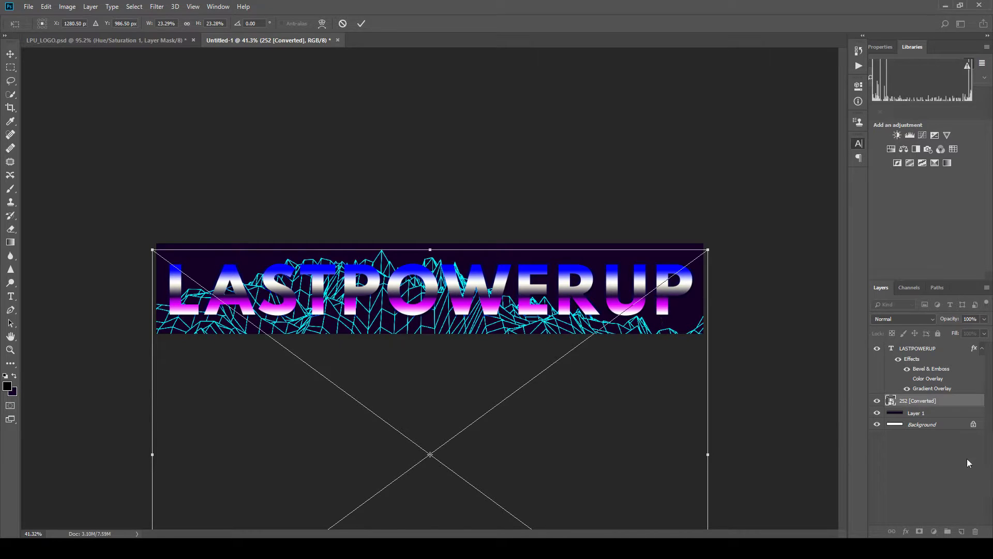
key("Return")
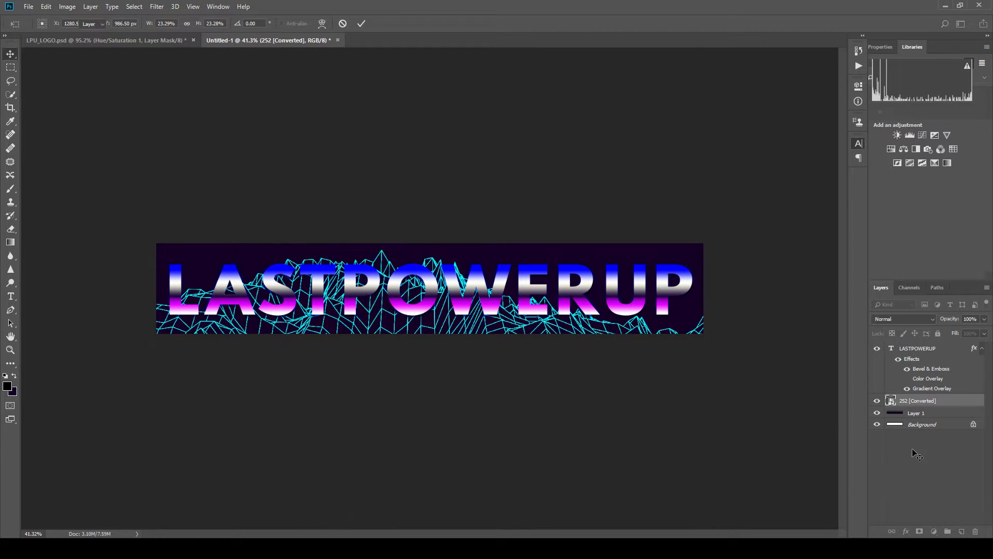
left_click(926, 446)
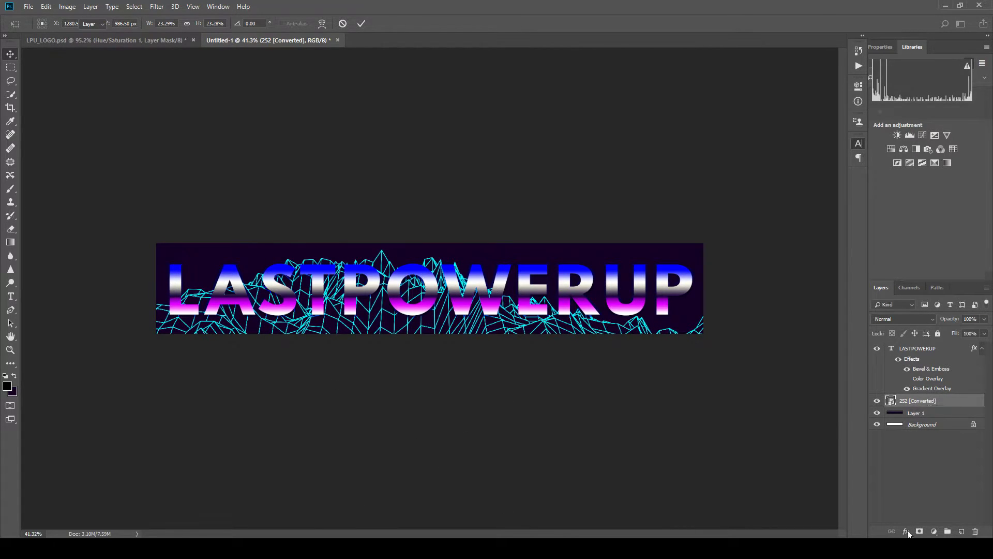
Add a horizontal Gradient Overlay to the 252 [Converted] landscape, fading from purple at its left end through blue to cyan at its right.
left_click(918, 402)
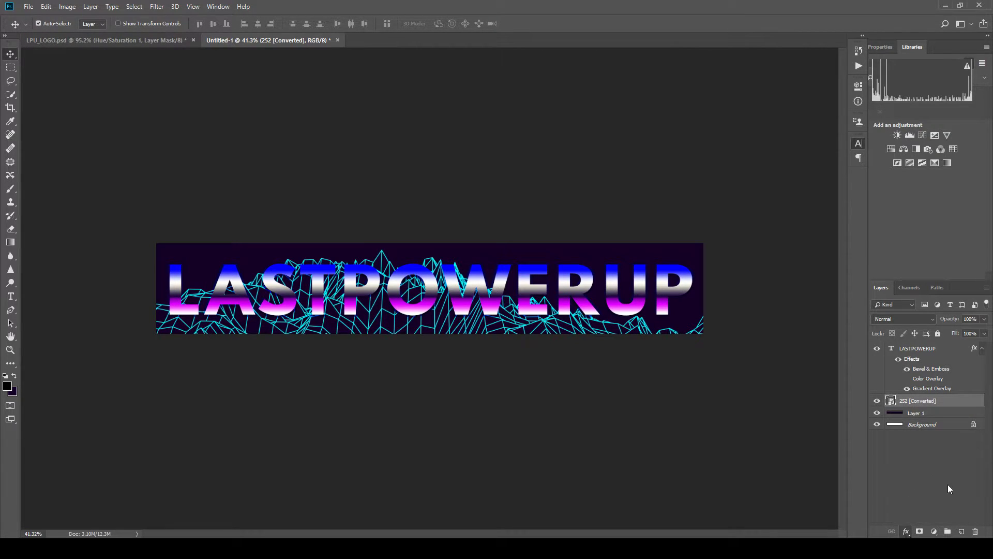
left_click(707, 326)
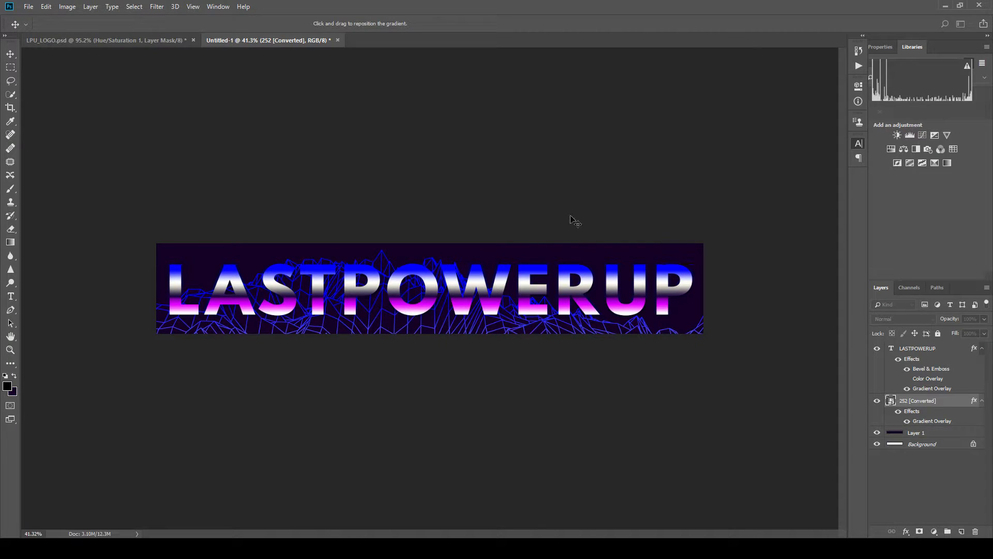
key("i")
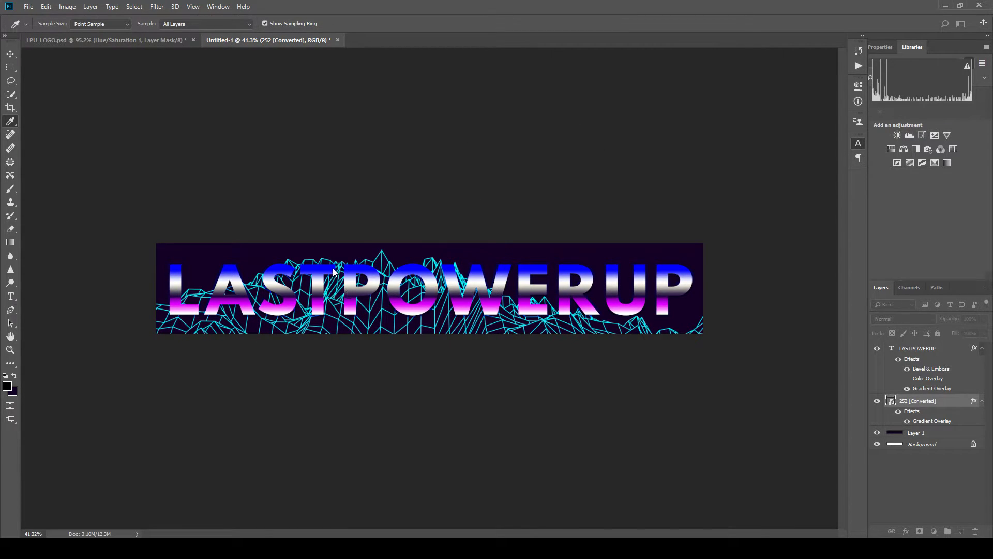
key("v")
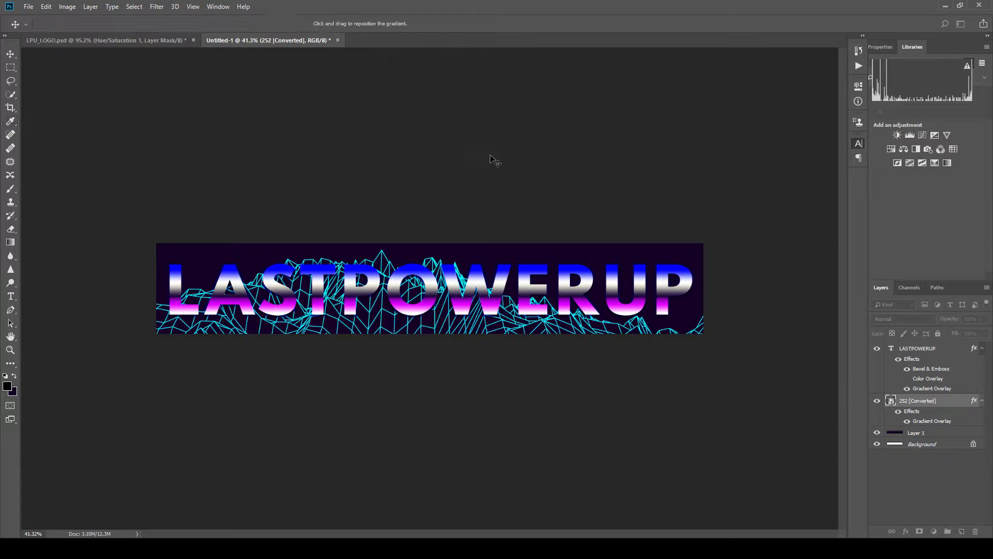
key("g")
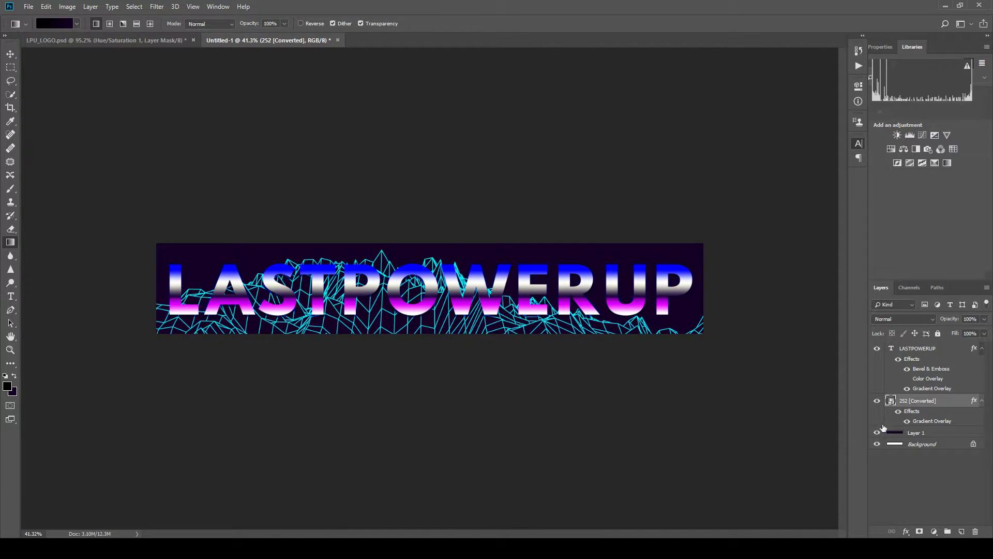
key("h")
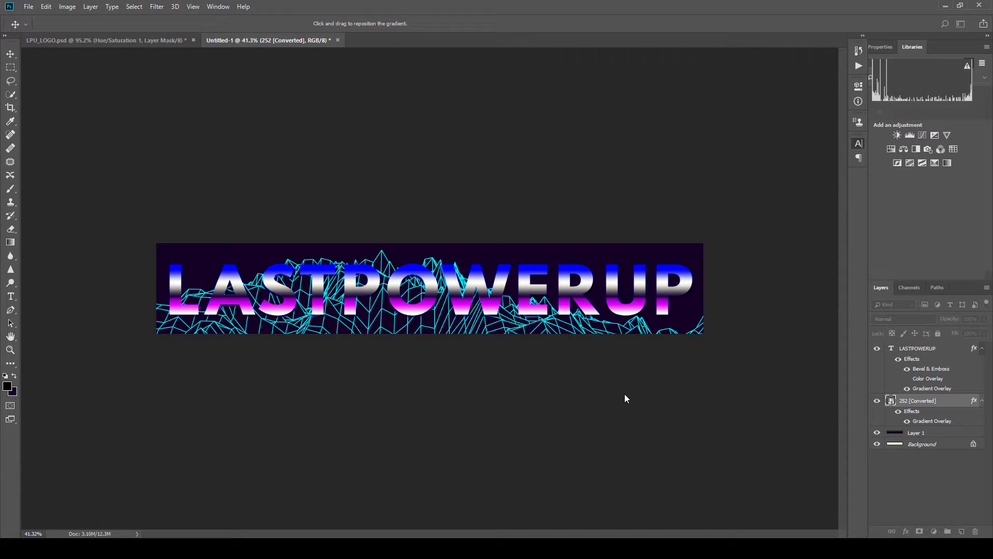
mouse_move(609, 383)
left_mouse_down()
mouse_move(623, 387)
mouse_move(607, 386)
mouse_move(610, 395)
mouse_move(620, 383)
left_mouse_up()
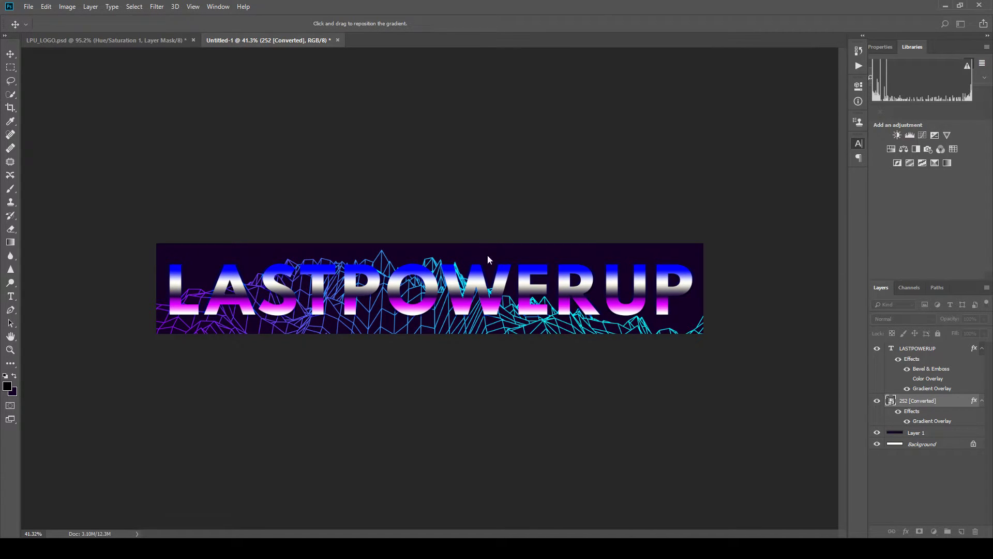
key("g")
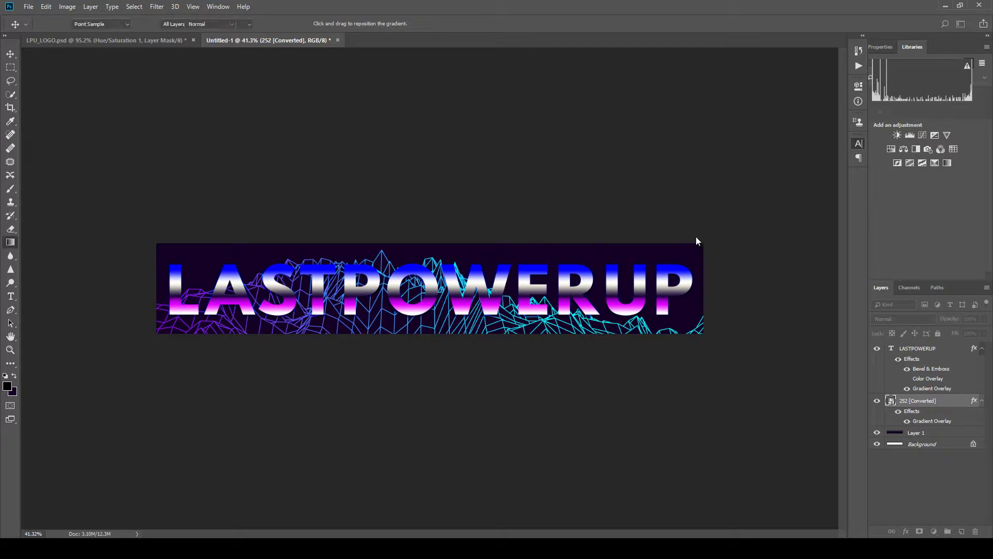
Rework the LASTPOWERUP text's Bevel & Emboss into a narrow, hard-edged bevel inside the letter edges.
scroll(436, 288, "up", 5)
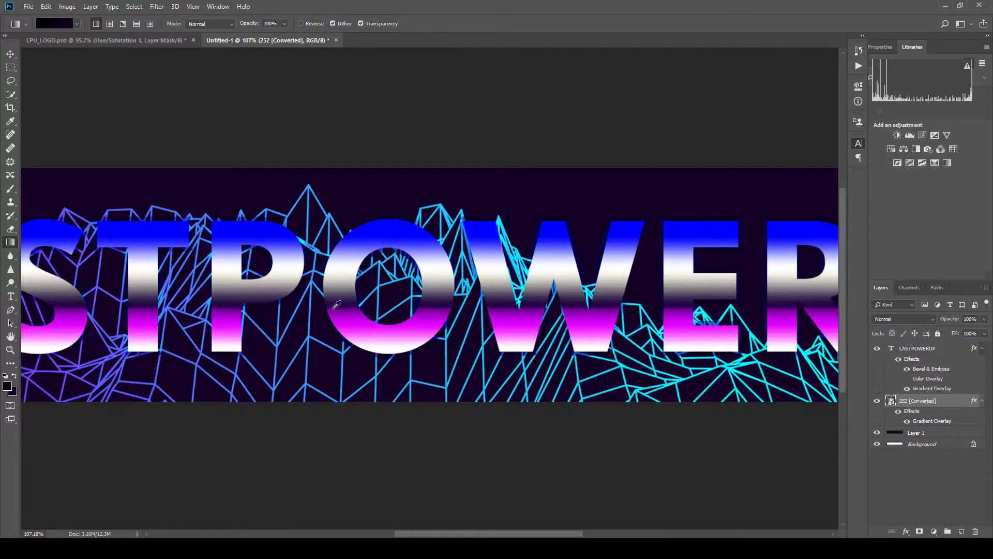
scroll(337, 295, "up", 4)
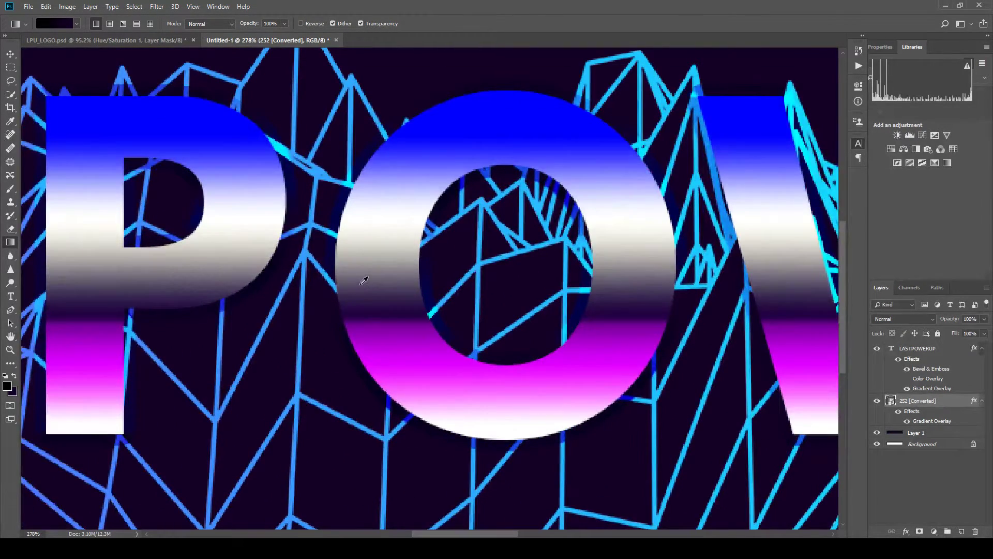
scroll(363, 279, "down", 2)
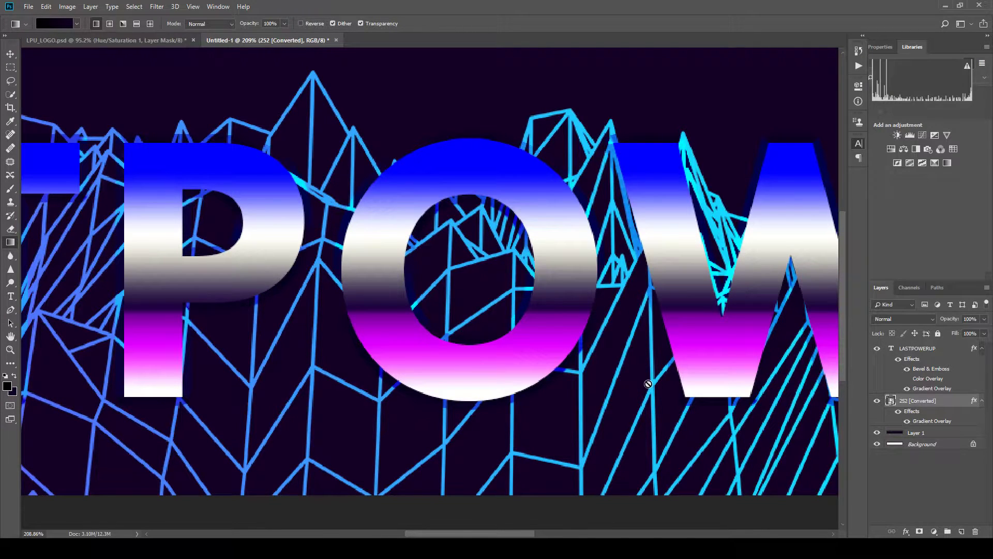
left_click(929, 358)
key("h")
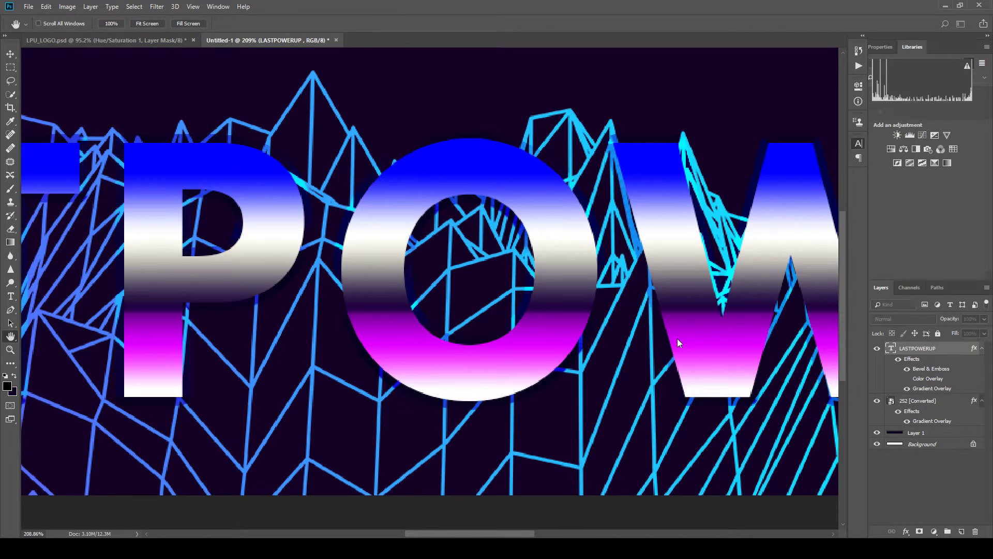
left_click(358, 275)
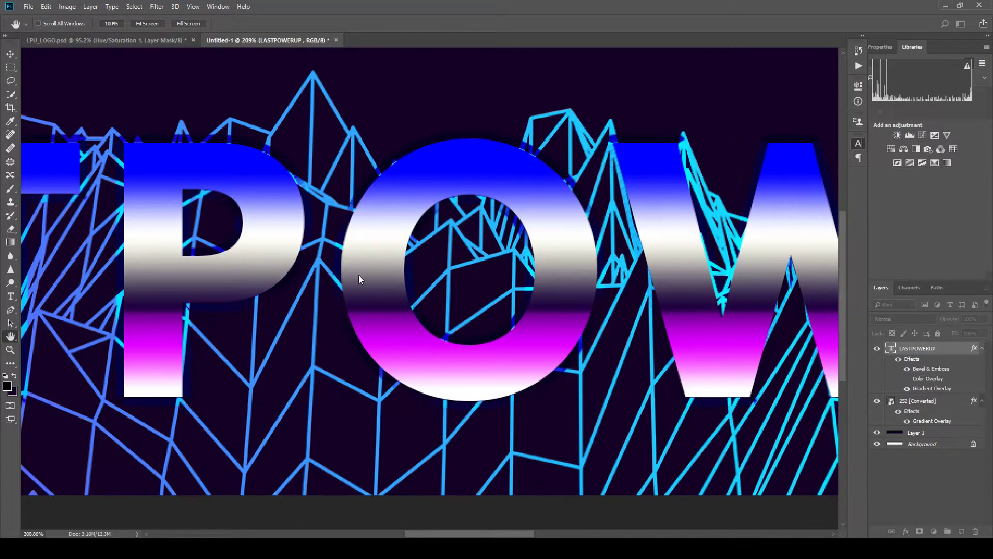
left_click(353, 293)
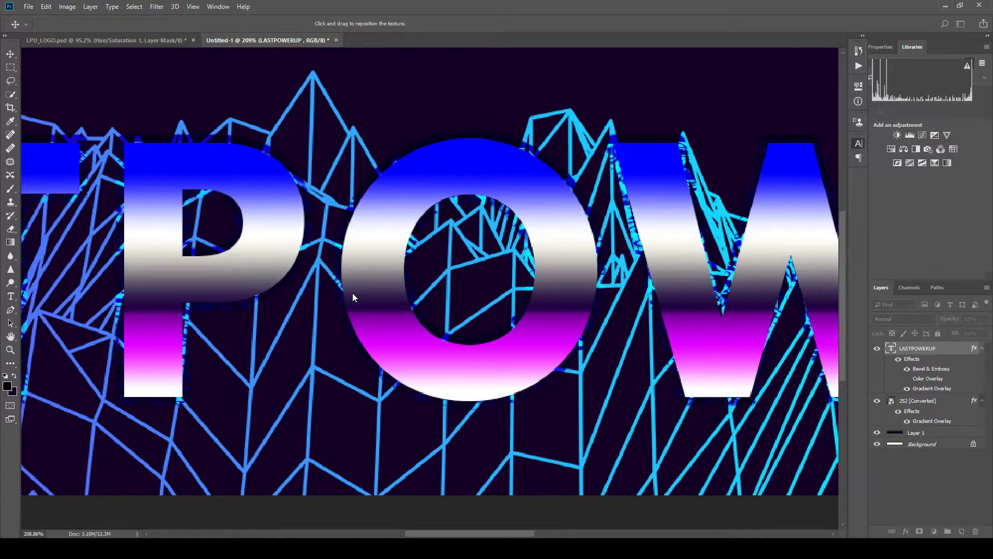
left_click_drag(344, 279, 344, 287)
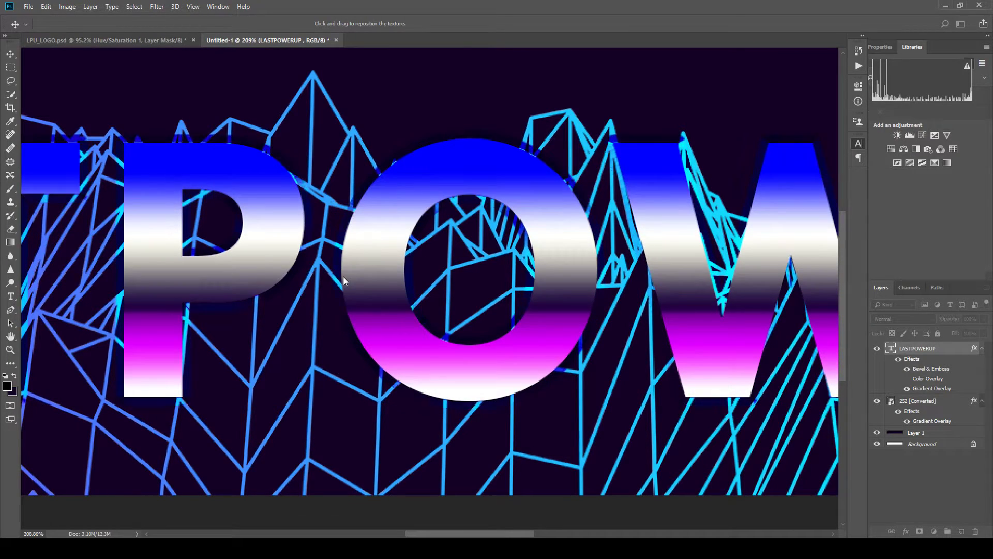
key("h")
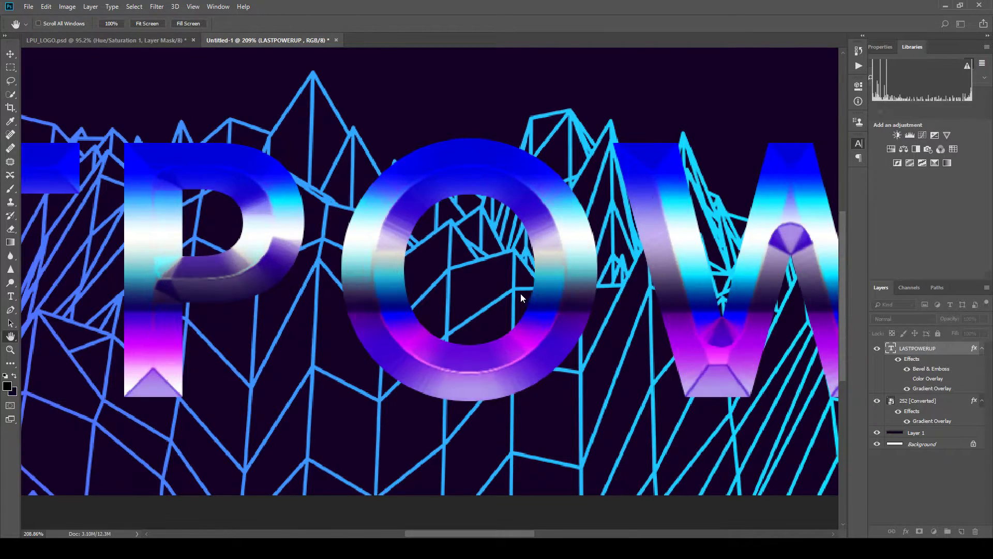
key("g")
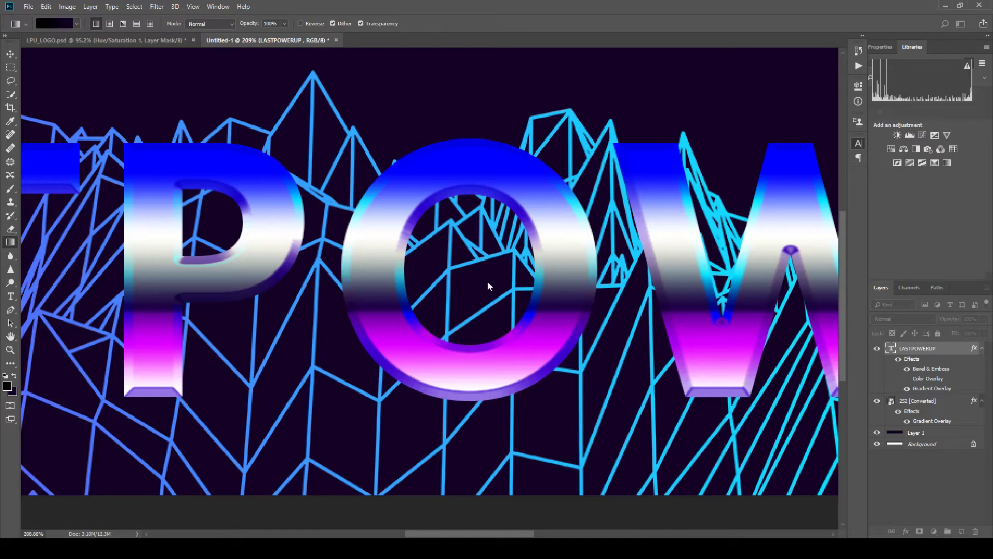
Set the highlight colour of the LASTPOWERUP text's Bevel & Emboss to magenta.
scroll(509, 247, "down", 5)
scroll(507, 250, "down", 1)
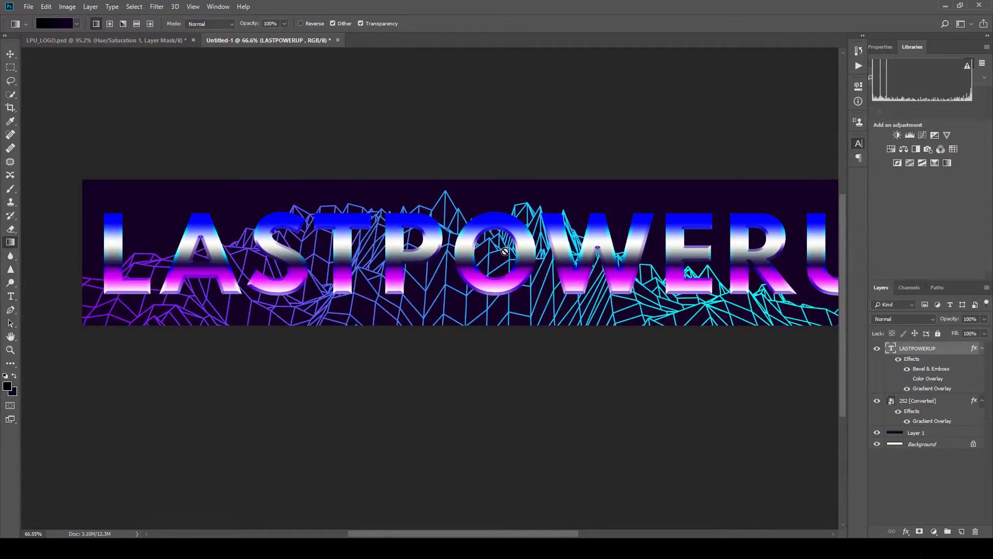
scroll(505, 251, "down", 1)
scroll(485, 282, "up", 3)
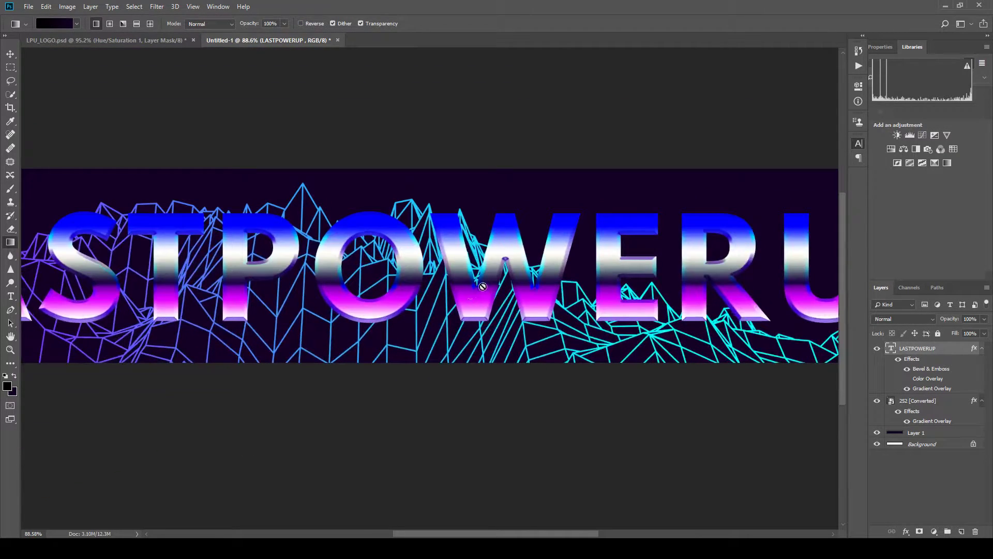
scroll(481, 287, "up", 4)
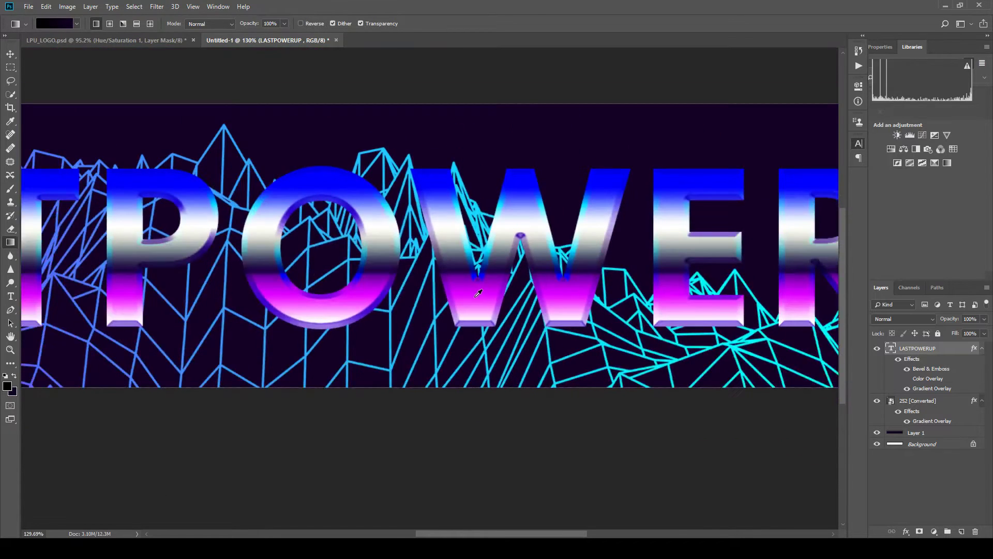
scroll(479, 291, "down", 2)
key("h")
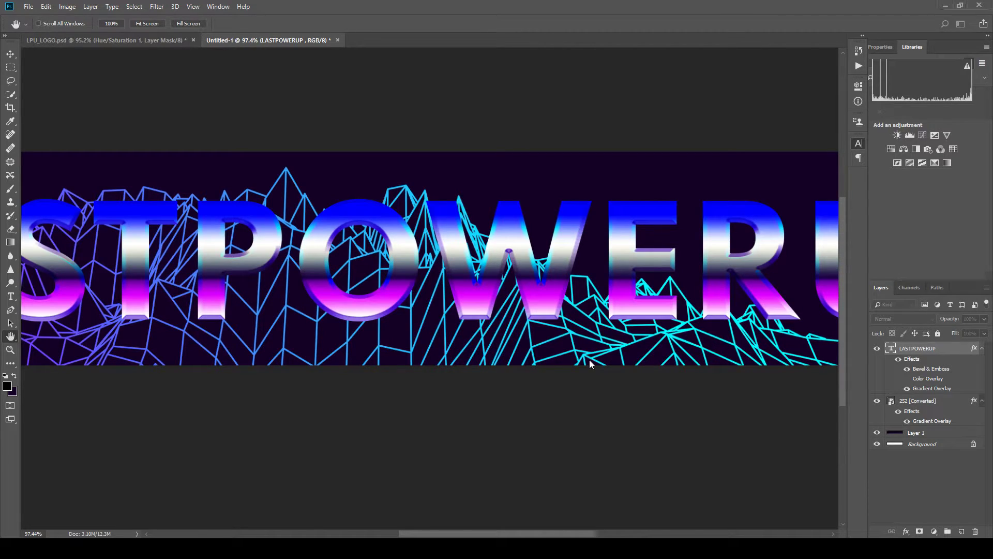
key("i")
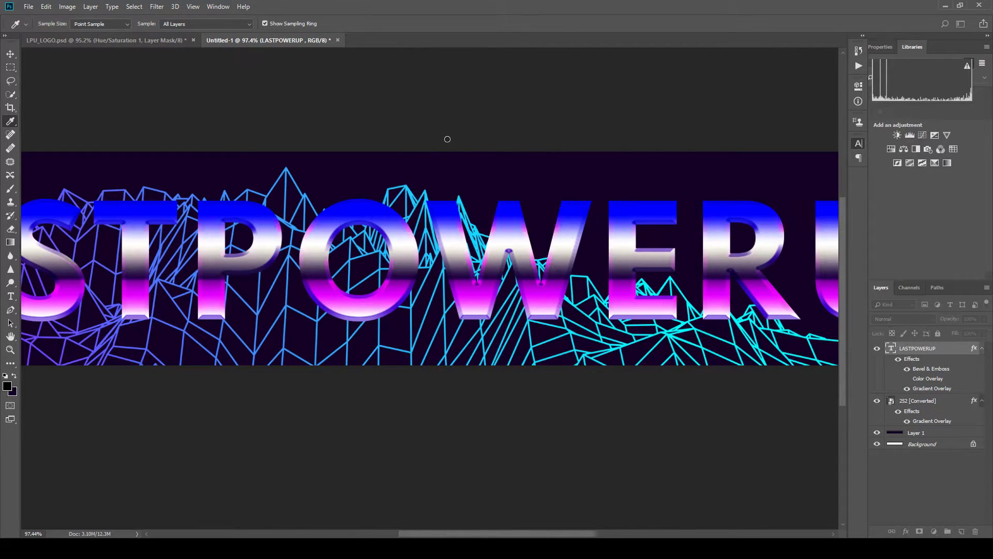
key("h")
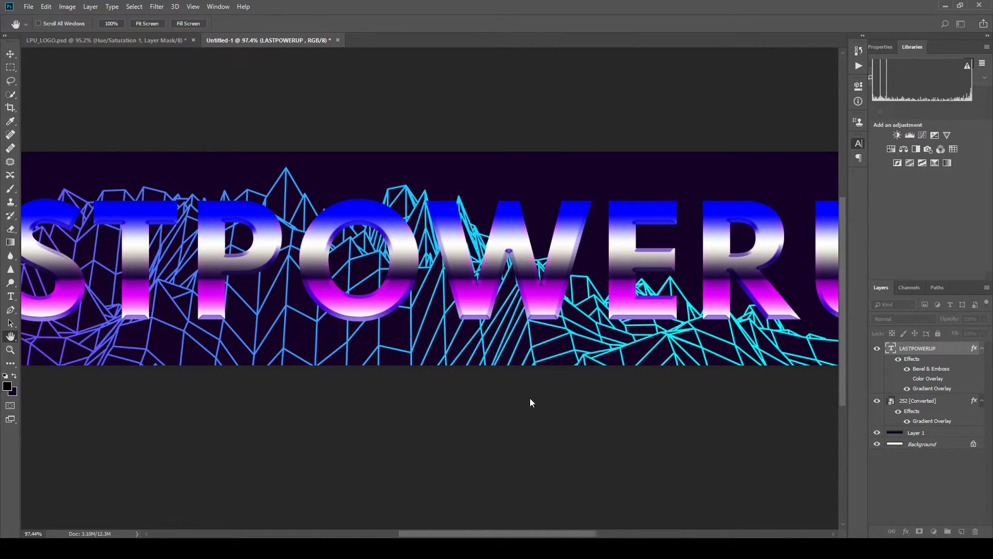
Set the shadow colour of the LASTPOWERUP text's Bevel & Emboss to grey and check the bevel across the whole banner.
key("i")
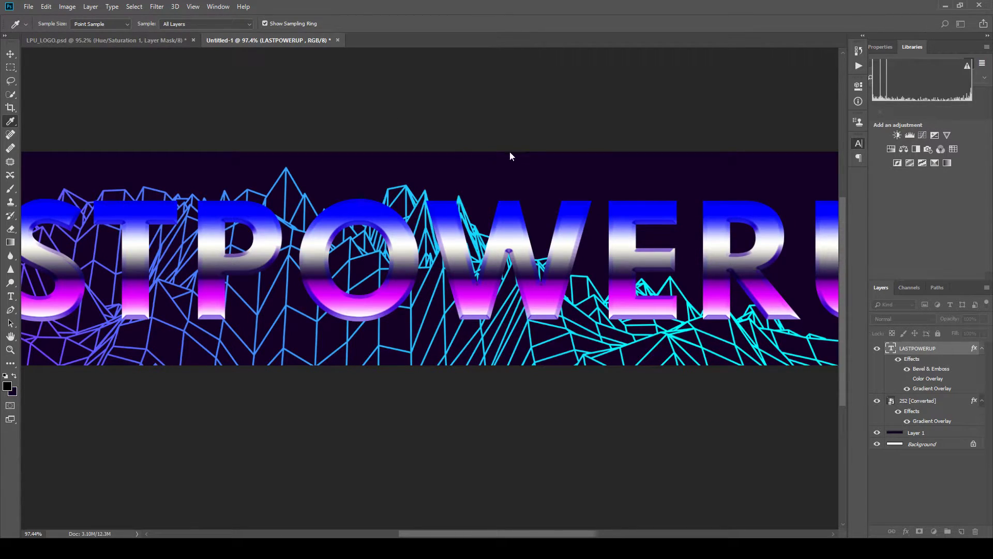
key("h")
key("i")
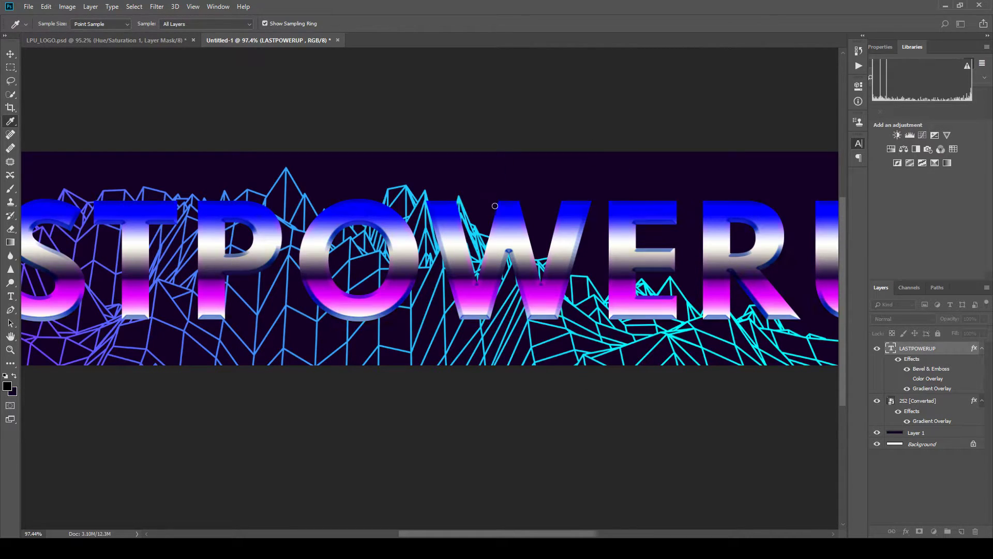
key("h")
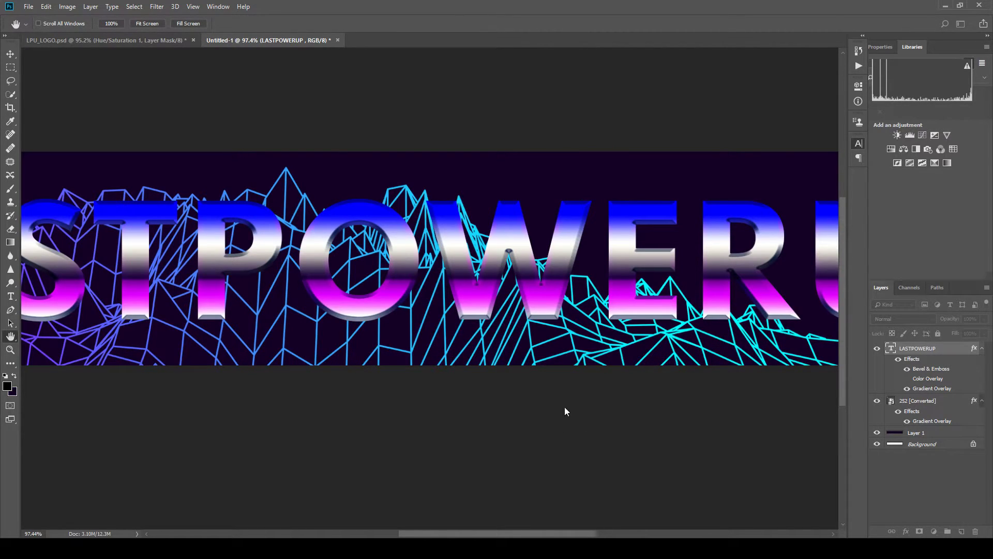
key("g")
scroll(588, 364, "down", 2)
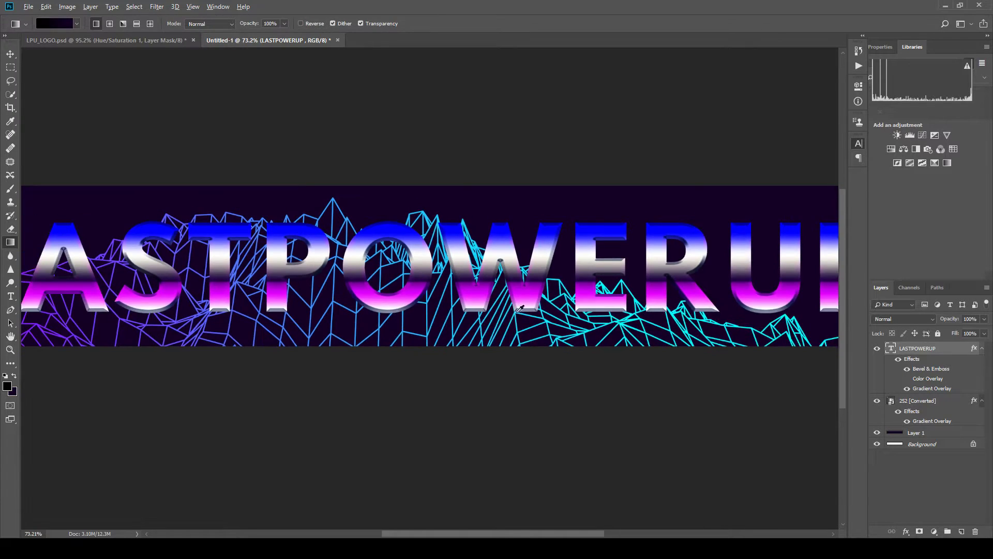
key("ctrl+minus")
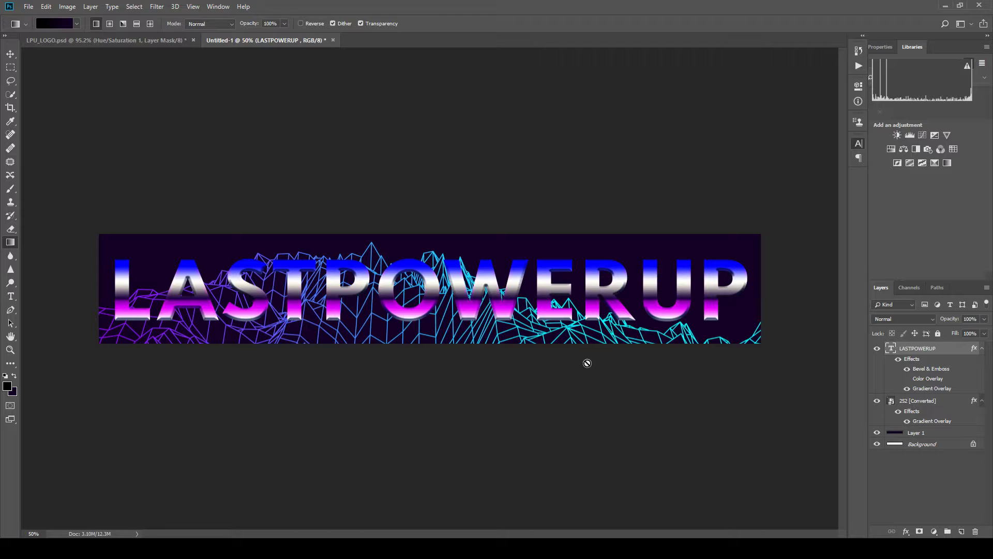
scroll(552, 316, "up", 5)
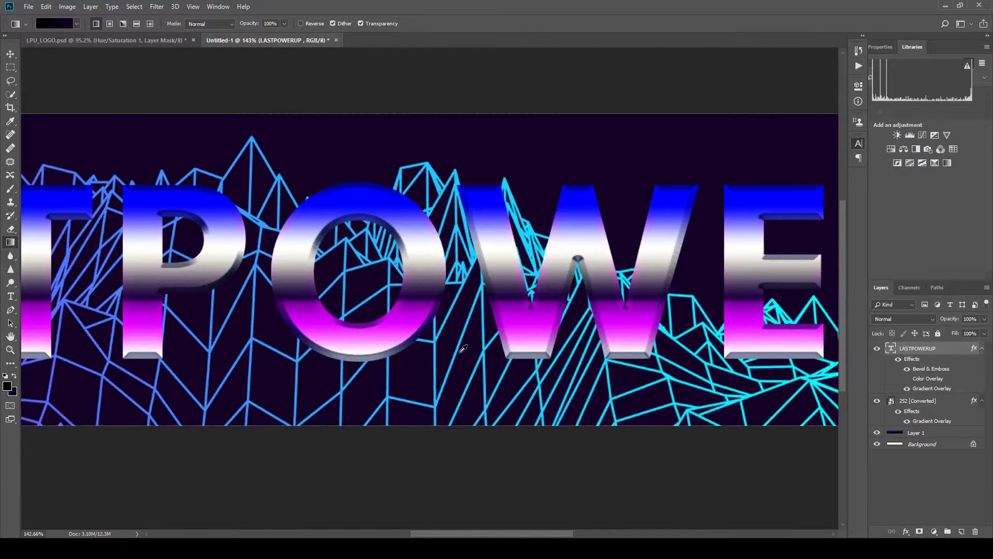
scroll(463, 350, "down", 5)
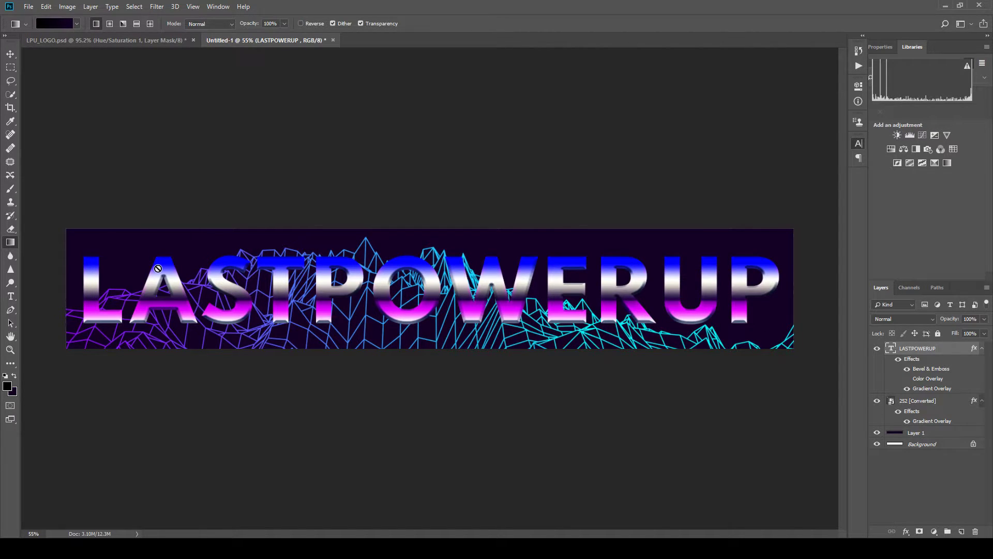
Try moving the artwork behind the letters slightly upward, undo the move, and select the Background layer.
left_click(10, 54)
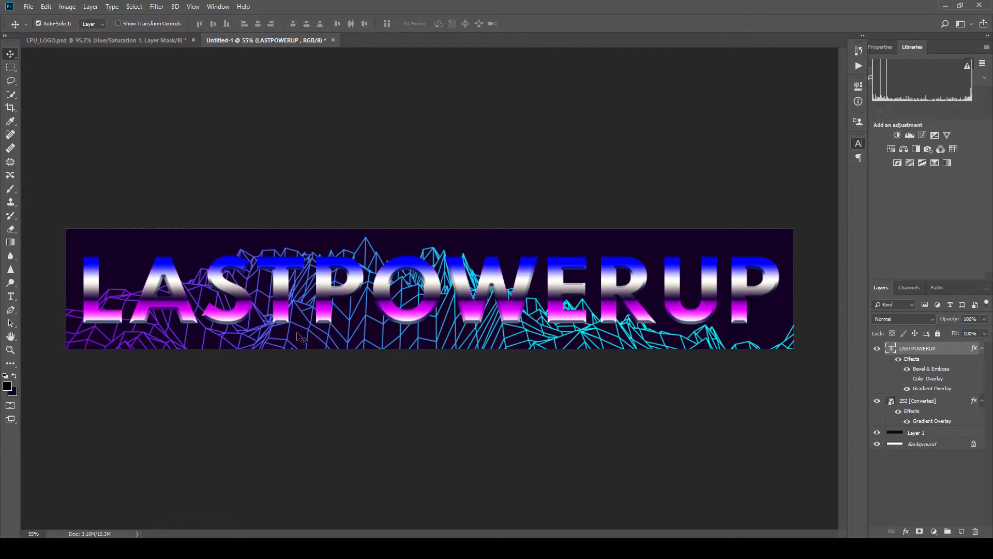
left_click_drag(295, 332, 302, 299)
key("ctrl+z")
left_click(913, 444)
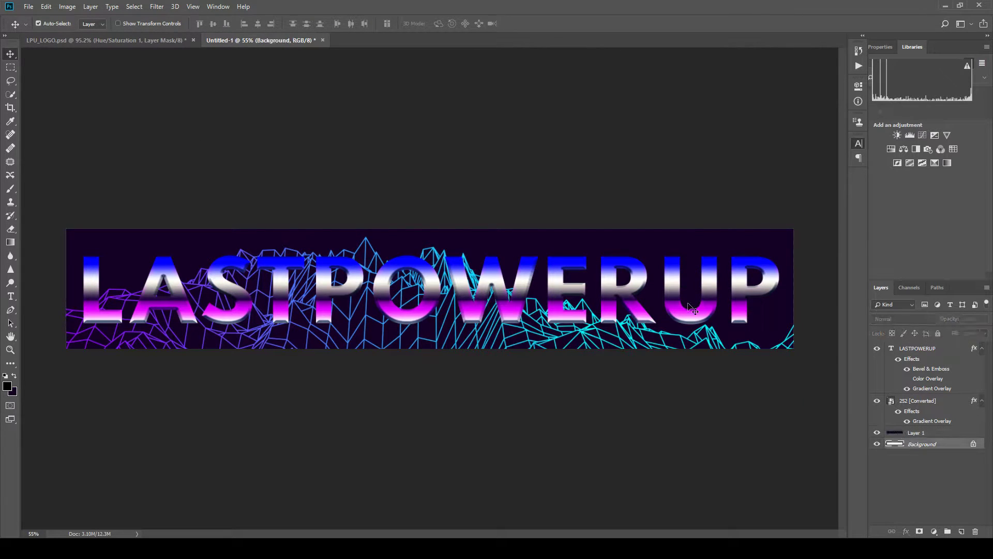
left_click_drag(499, 341, 504, 248)
key("ctrl+z")
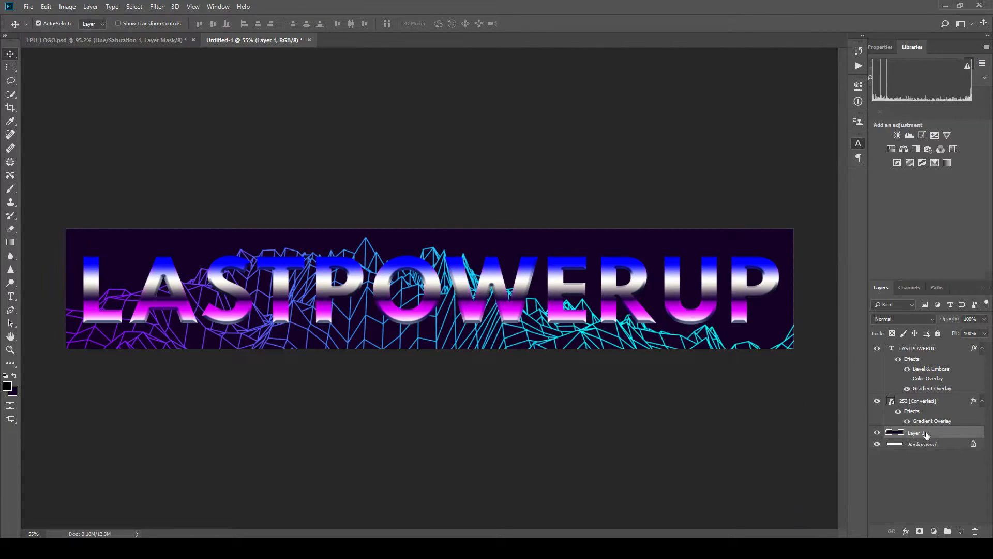
left_click(939, 400)
left_click_drag(568, 348, 569, 289)
key("ctrl+z")
Move the 252 [Converted] wireframe upward until its lower mesh covers the banner, and hide the LASTPOWERUP text.
left_click(920, 401)
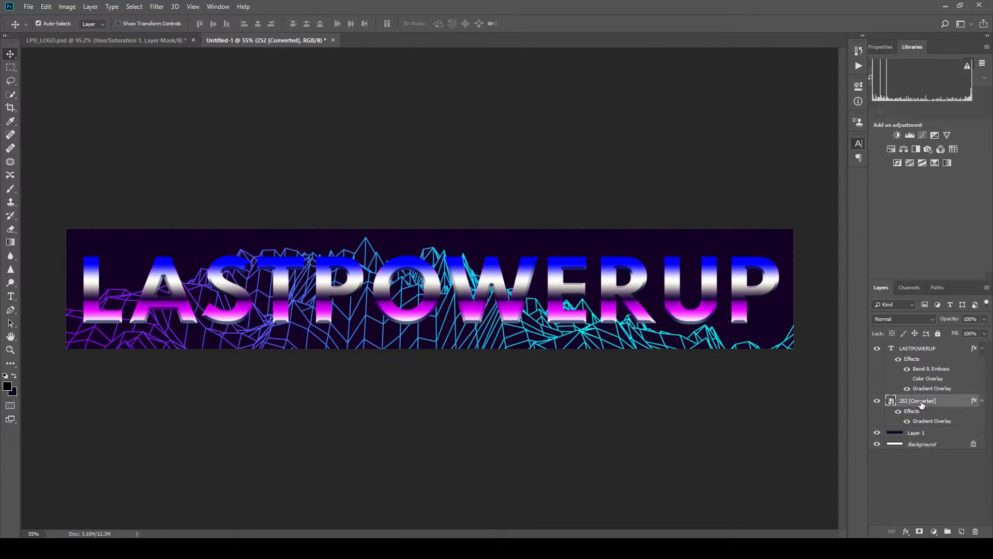
left_click_drag(717, 345, 683, 104)
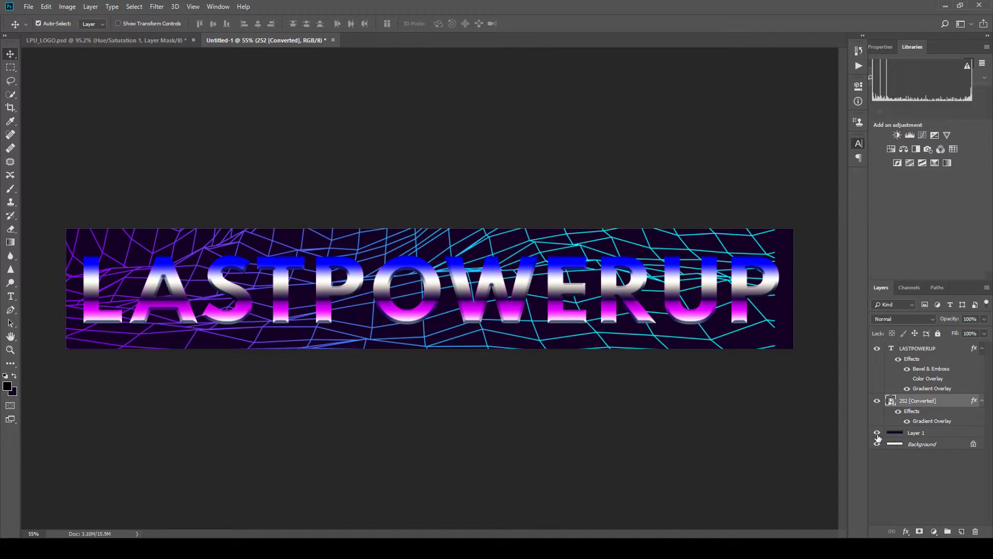
left_click(876, 348)
mouse_move(639, 324)
left_mouse_down()
mouse_move(650, 321)
mouse_move(636, 319)
left_mouse_up()
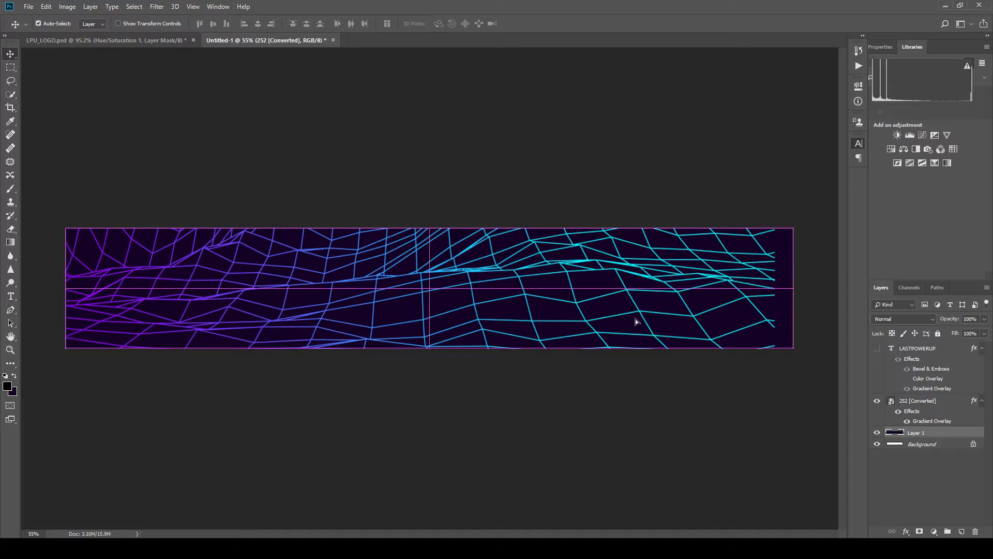
left_click(922, 403)
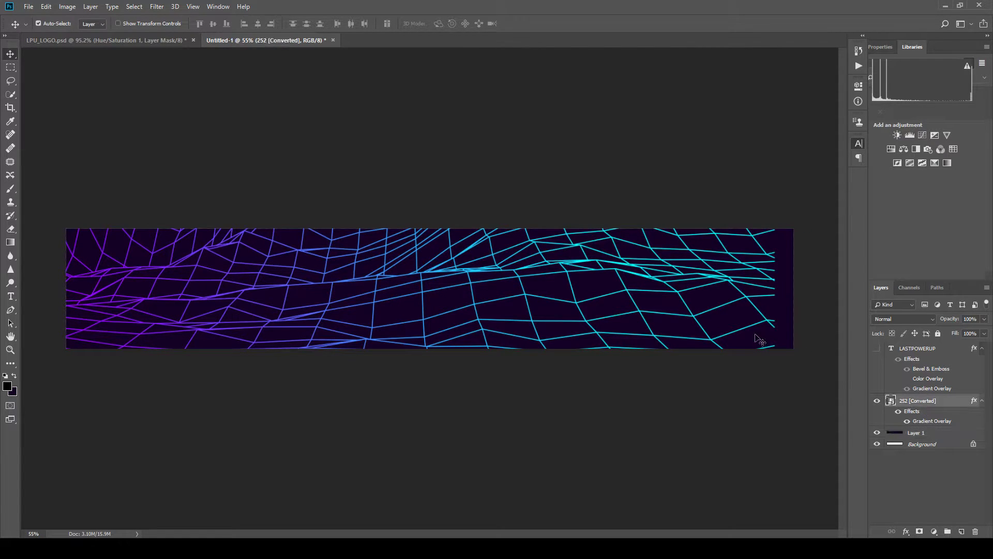
left_click_drag(750, 328, 759, 328)
key("ctrl+z")
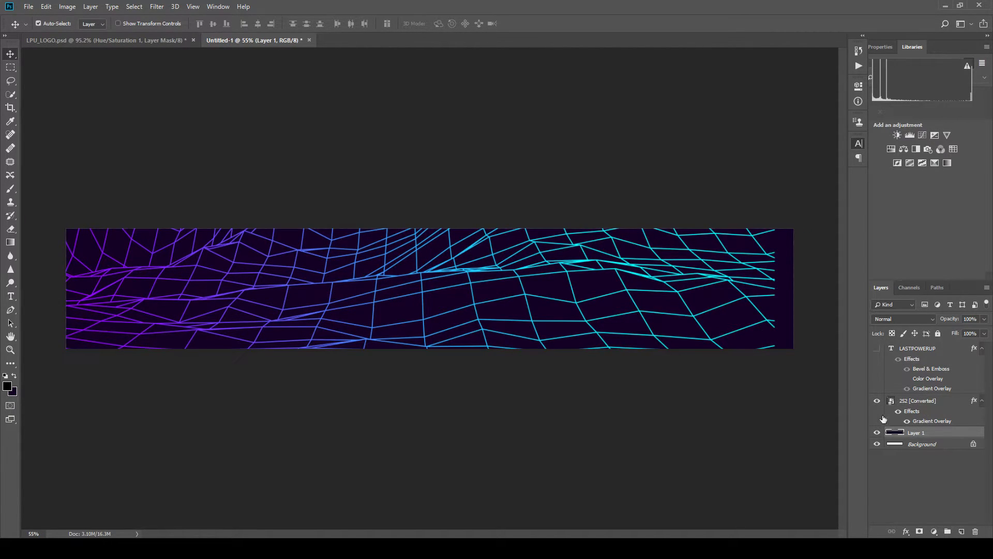
left_click(923, 404)
mouse_move(440, 273)
left_mouse_down()
mouse_move(448, 274)
mouse_move(437, 278)
left_mouse_up()
key("ctrl+z")
left_click(911, 402)
key("ctrl+z")
Set auto-selection to Group and shift the wireframe so its mesh reaches the banner's right edge.
scroll(482, 301, "up", 2)
left_click(95, 24)
left_click(96, 32)
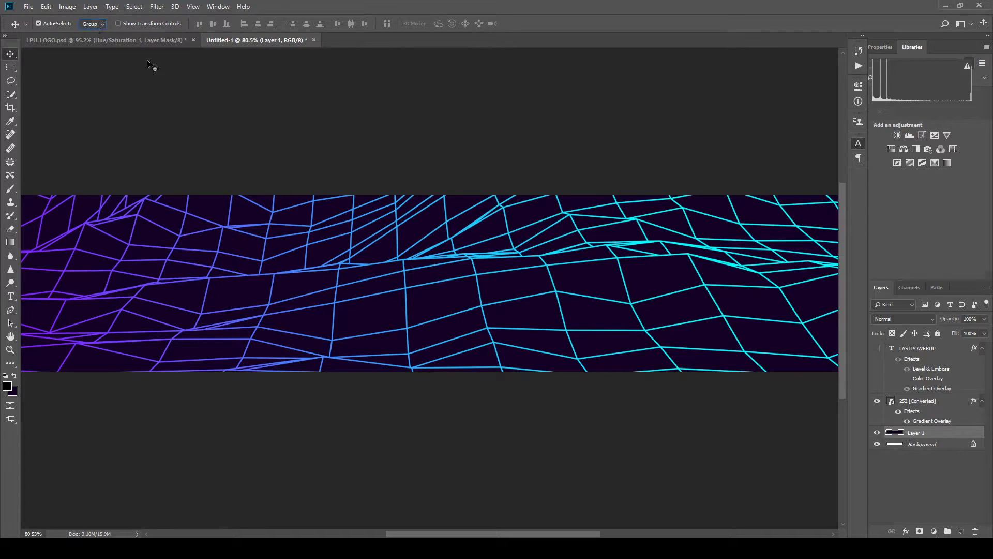
left_click(925, 408)
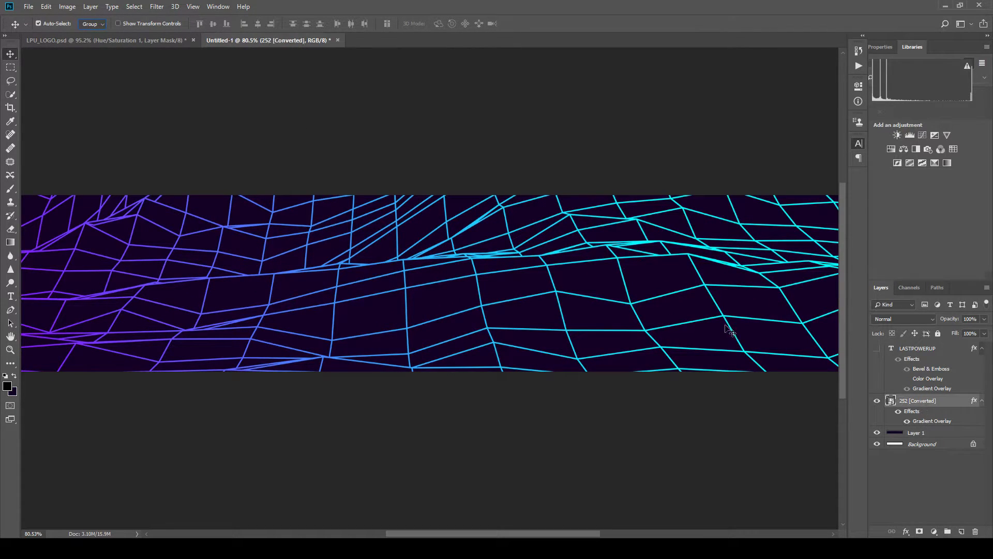
scroll(737, 326, "down", 2)
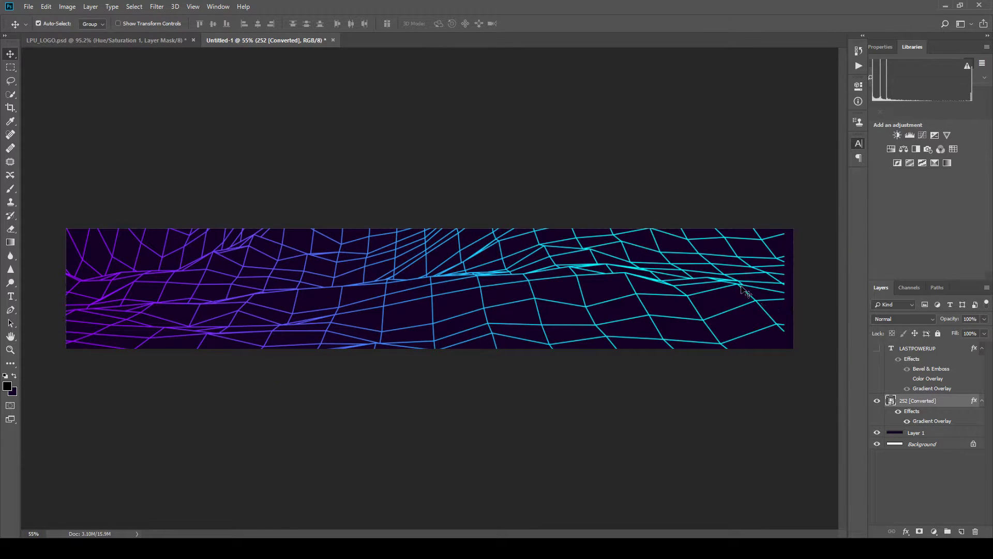
left_click_drag(737, 287, 737, 295)
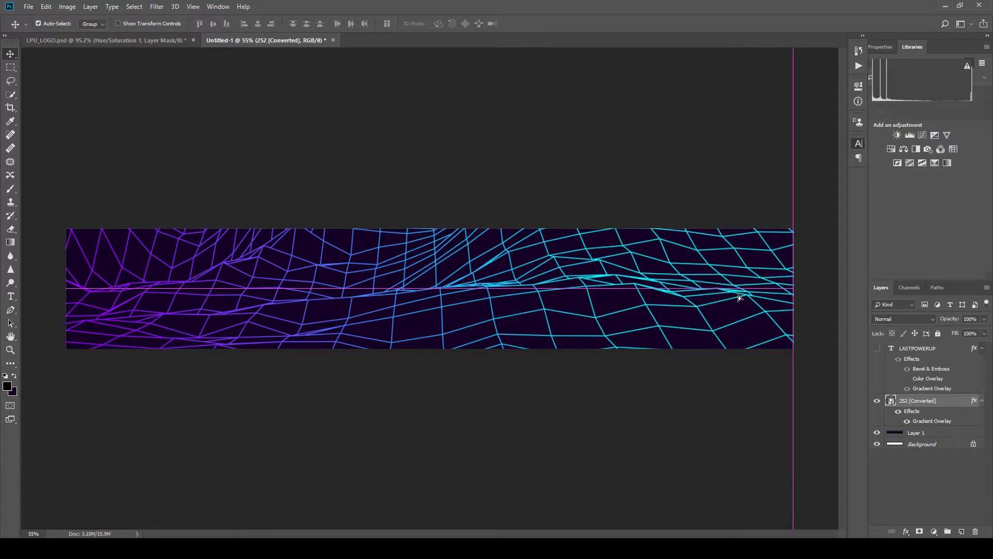
left_click_drag(738, 295, 738, 295)
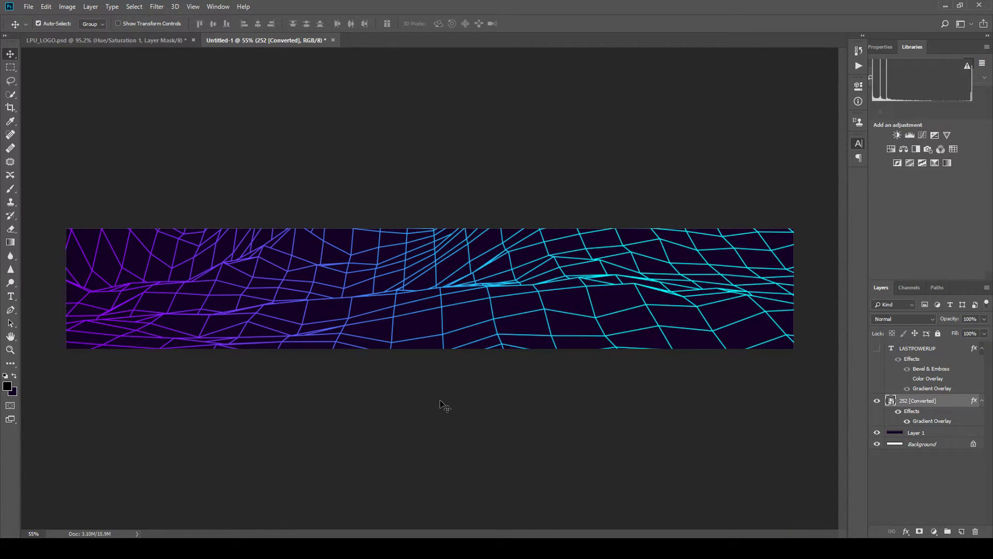
left_click(443, 404)
left_click(490, 291)
Add a Gradient Overlay to Layer 1 and arrange its colours from dark purple through magenta and blue to white.
left_click(925, 435)
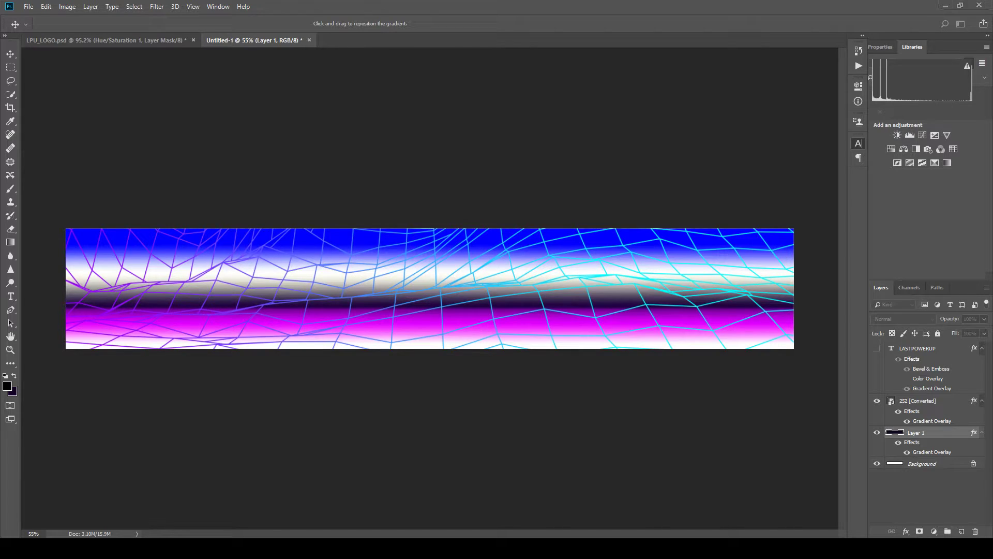
key("i")
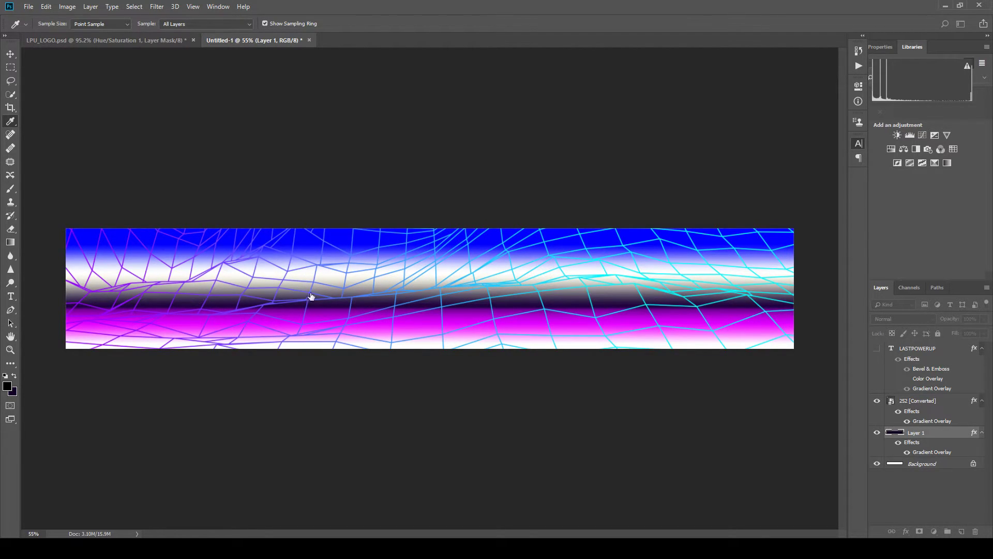
left_click_drag(310, 294, 310, 360)
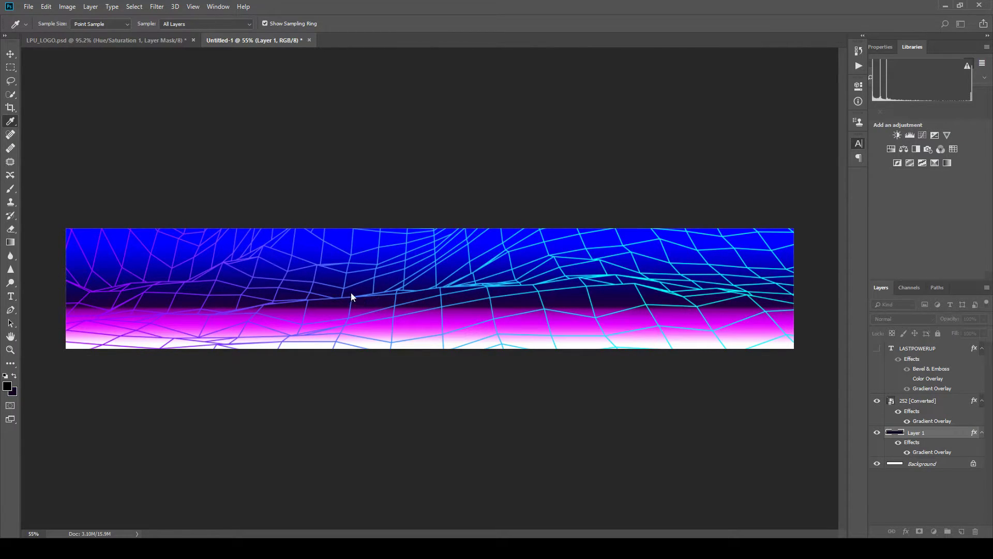
left_click_drag(246, 293, 271, 290)
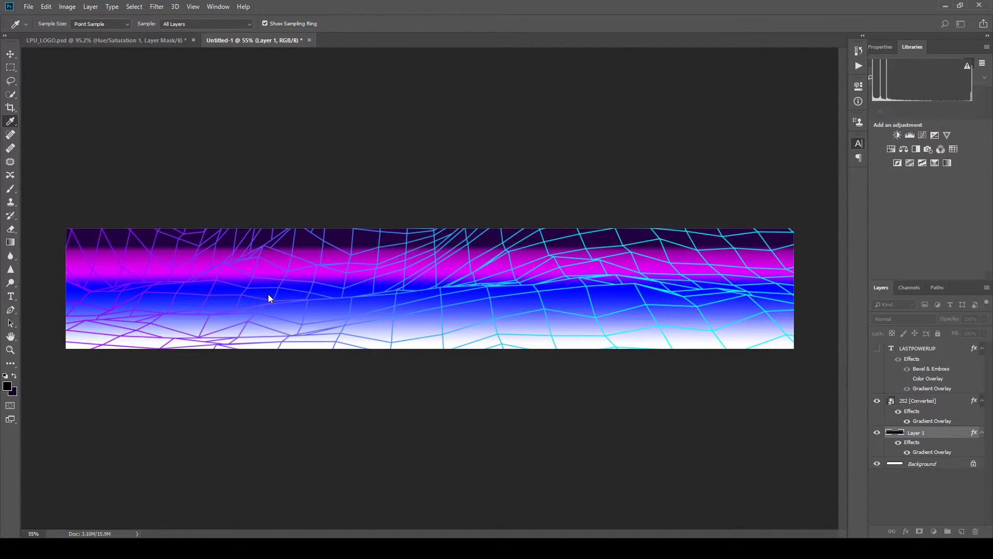
left_click_drag(270, 299, 272, 288)
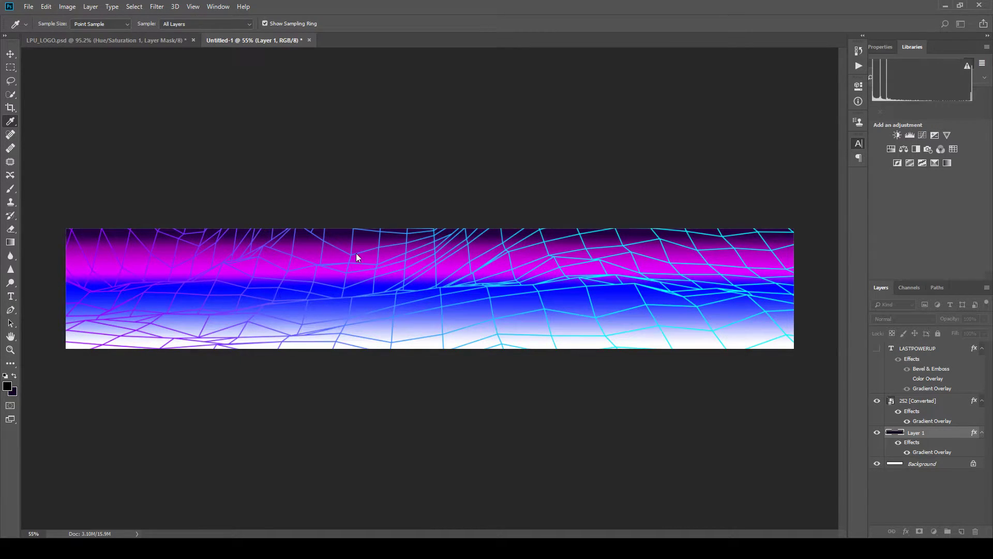
Reduce Layer 1's gradient to a fade from dark purple at the top to magenta at the bottom, and show the LASTPOWERUP text.
left_click_drag(408, 293, 352, 294)
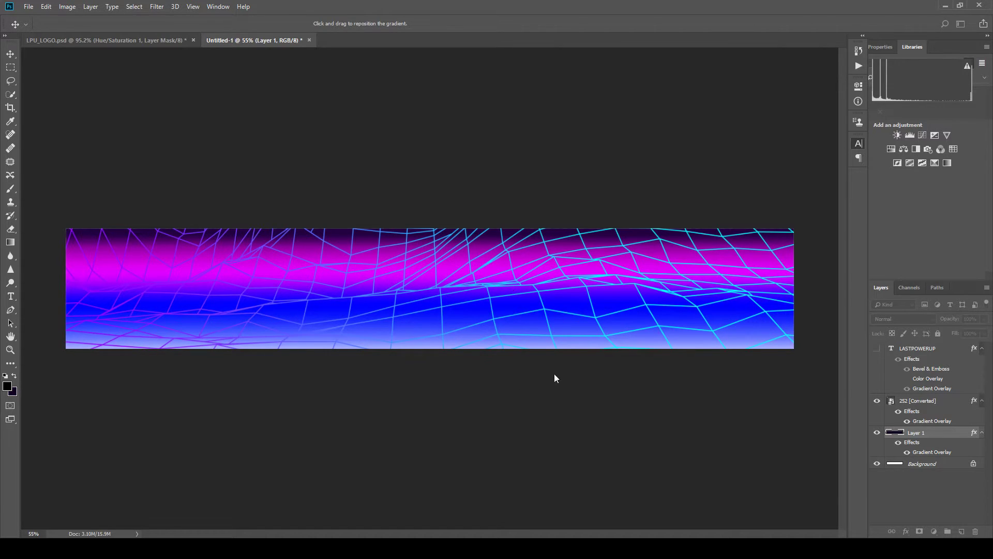
left_click(622, 426)
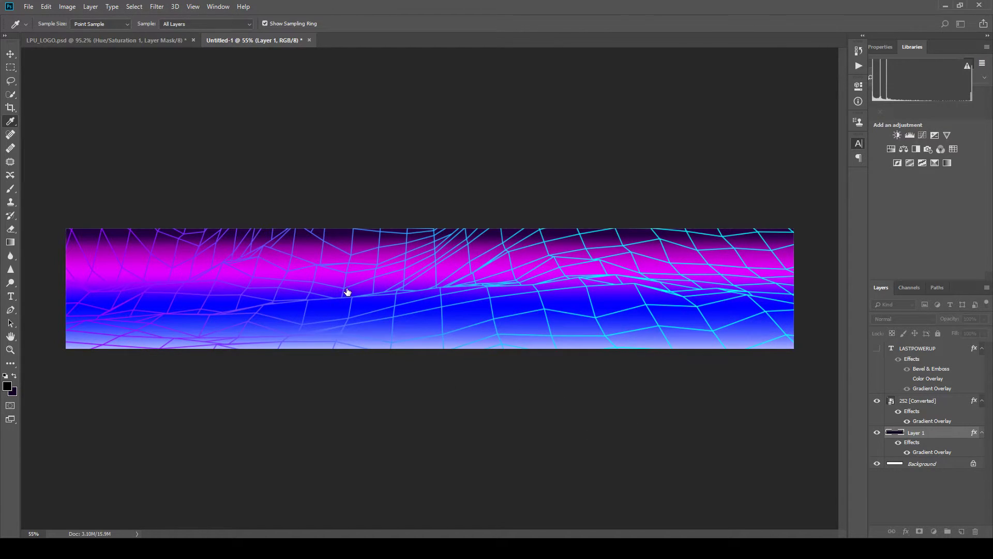
left_click_drag(361, 293, 387, 289)
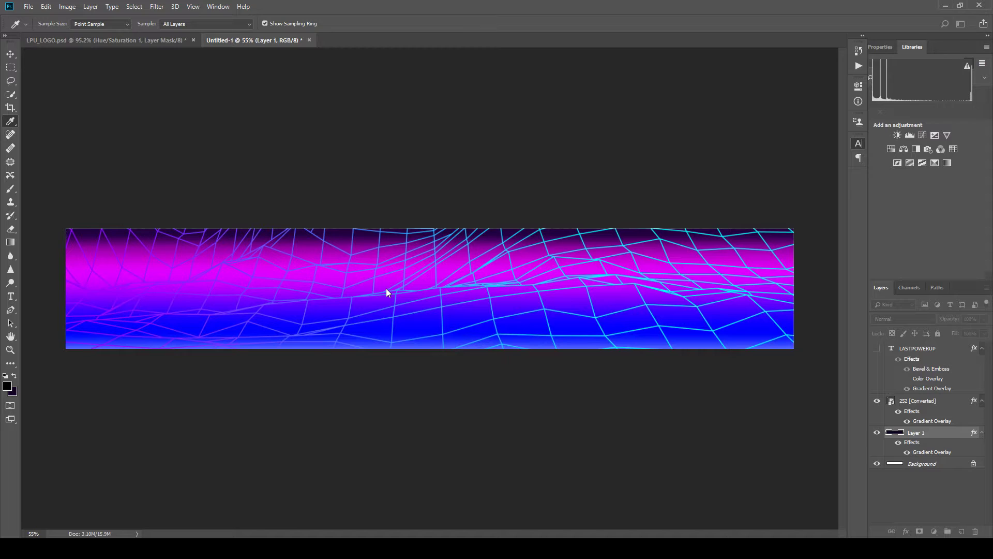
left_click_drag(393, 341, 426, 290)
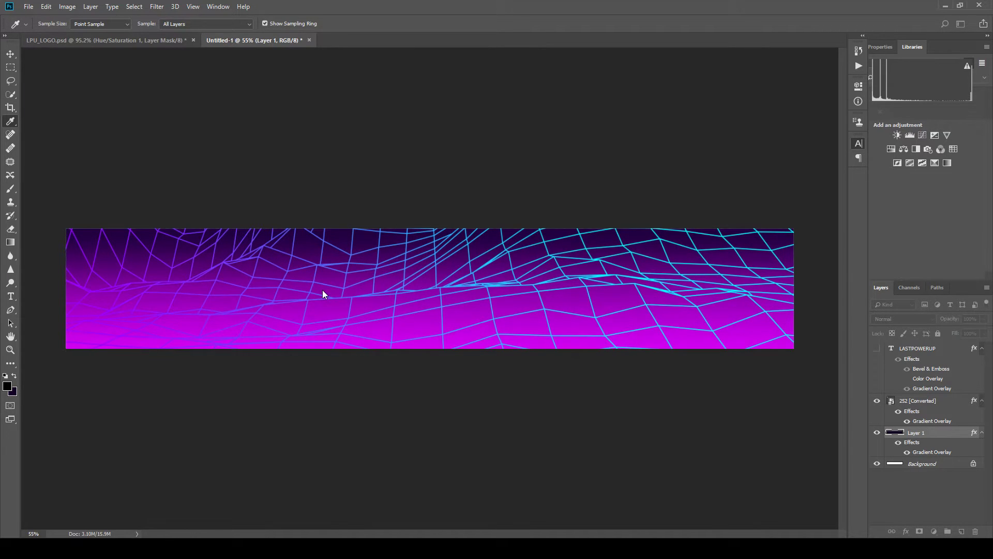
left_click_drag(393, 291, 394, 295)
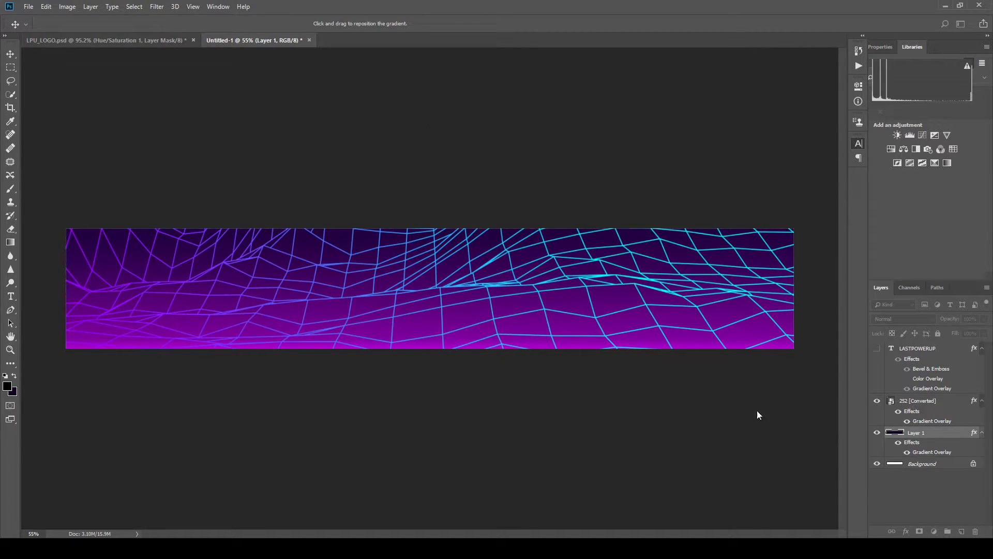
left_click(877, 348)
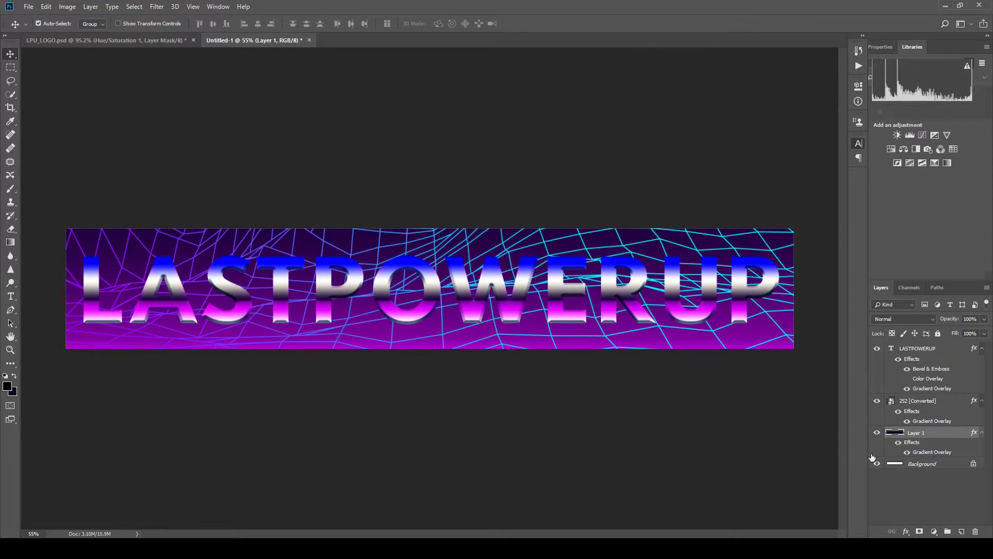
Rework the LASTPOWERUP text's Gradient Overlay with a lighter blue at the letter tops and magenta instead of white at their base.
double_click(926, 348)
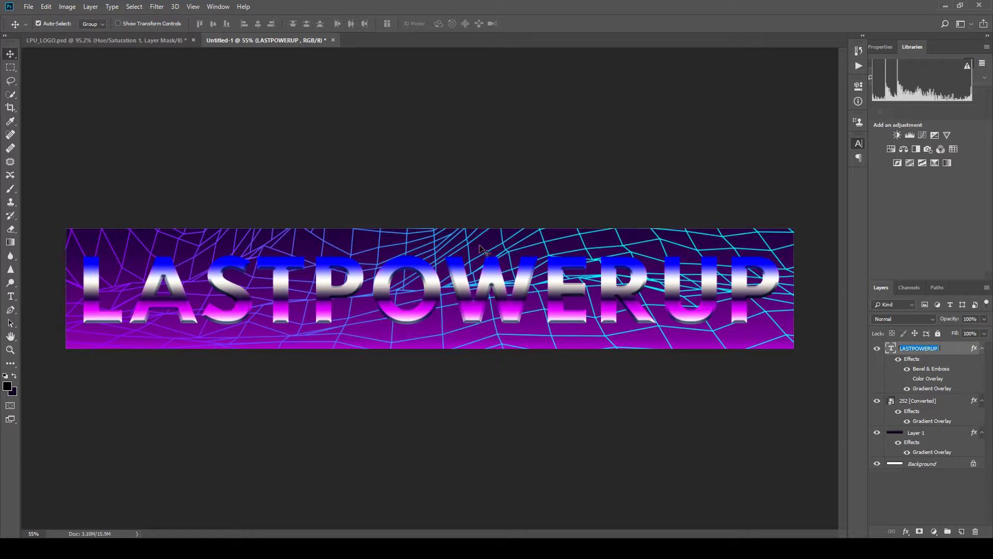
key("h")
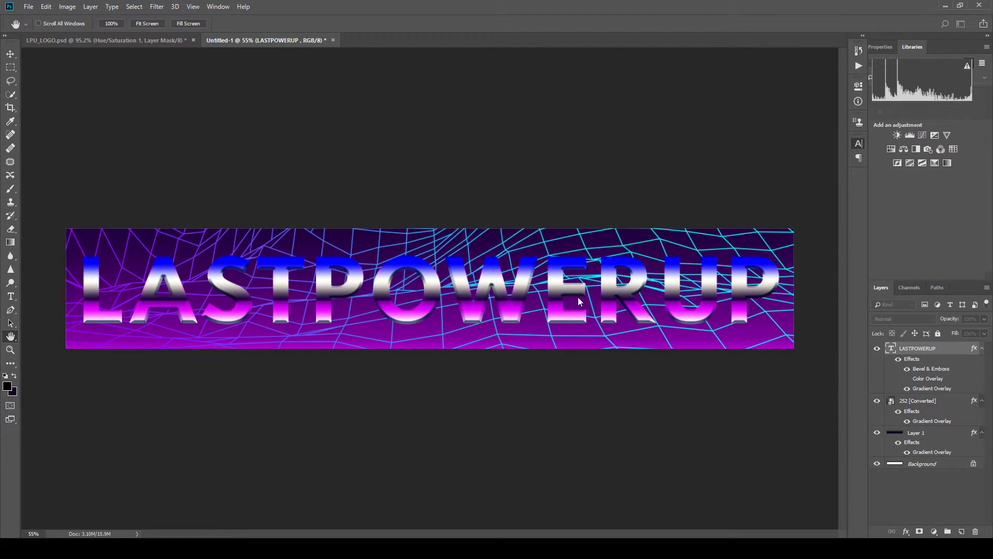
left_click(508, 396)
key("i")
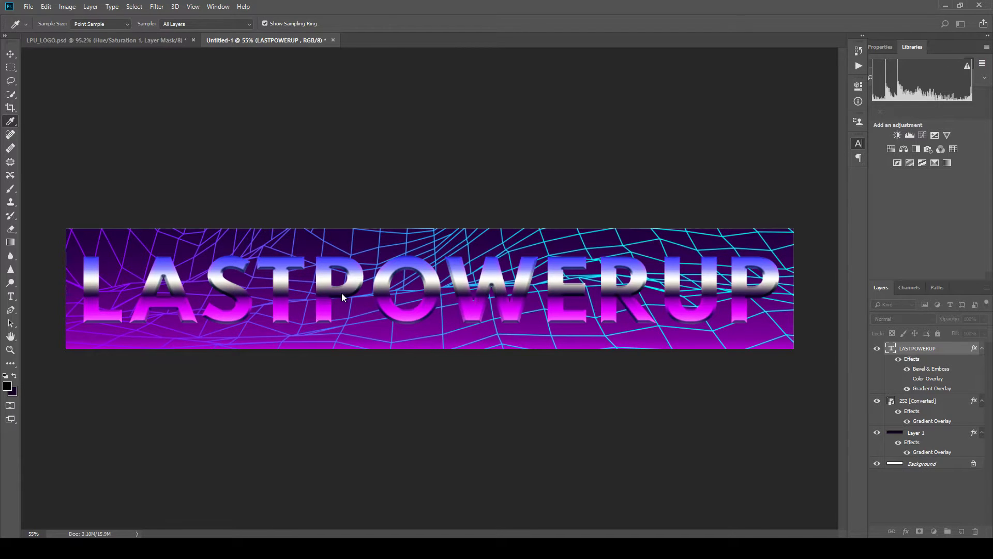
left_click(429, 133)
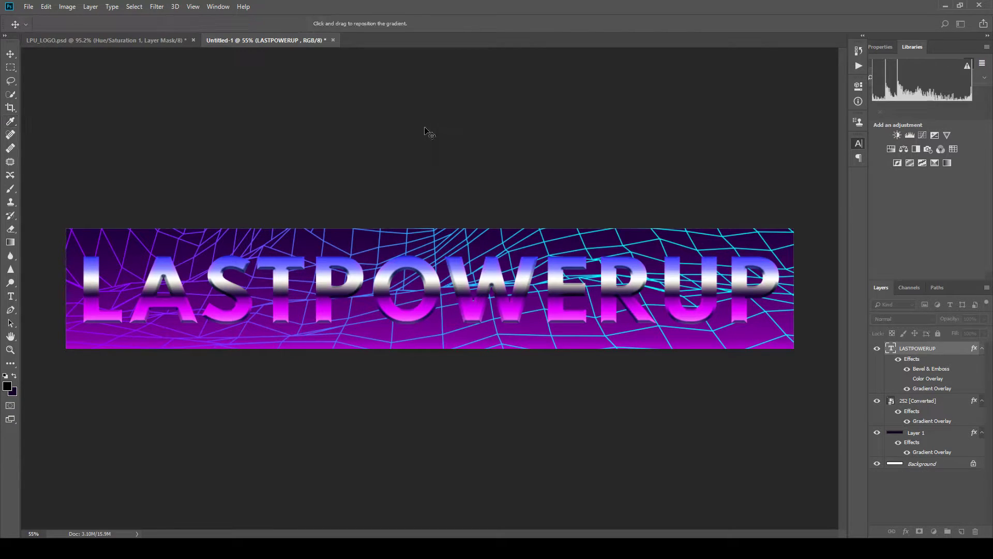
left_click(801, 267)
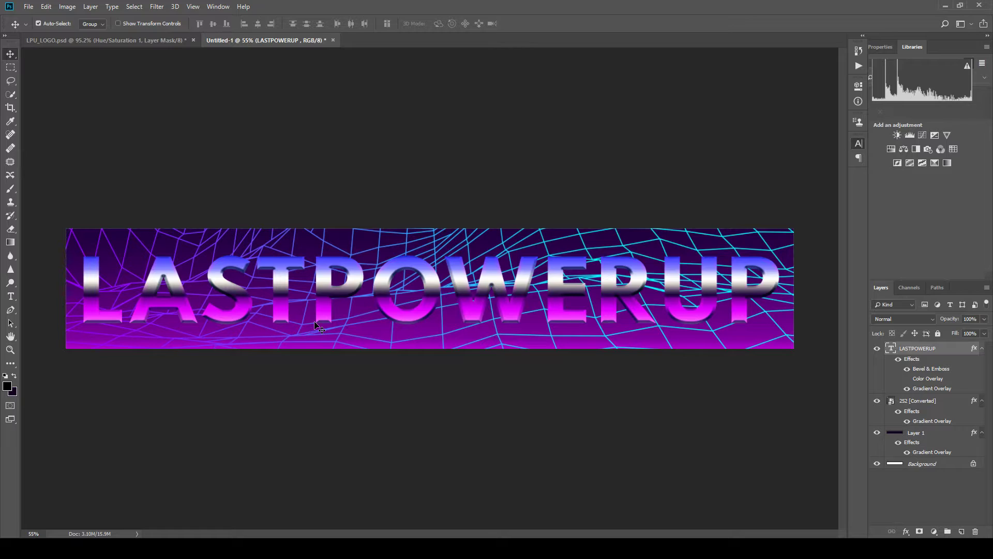
left_click_drag(387, 294, 389, 285)
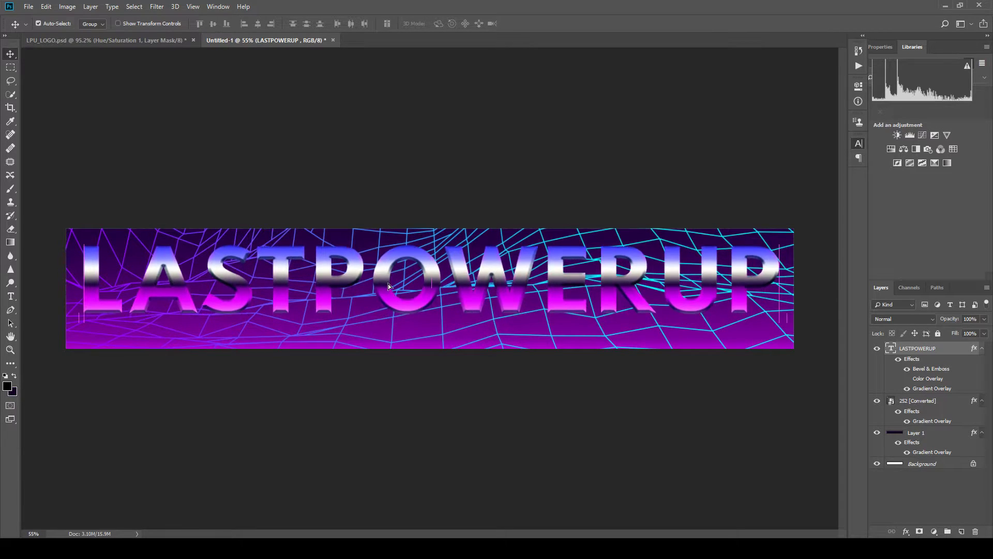
key("ctrl+z")
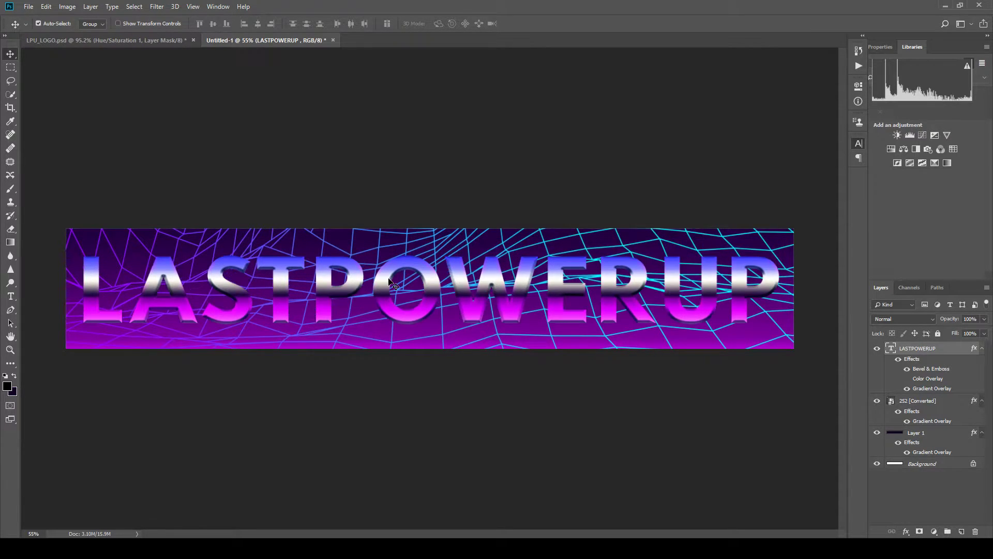
left_click(930, 492)
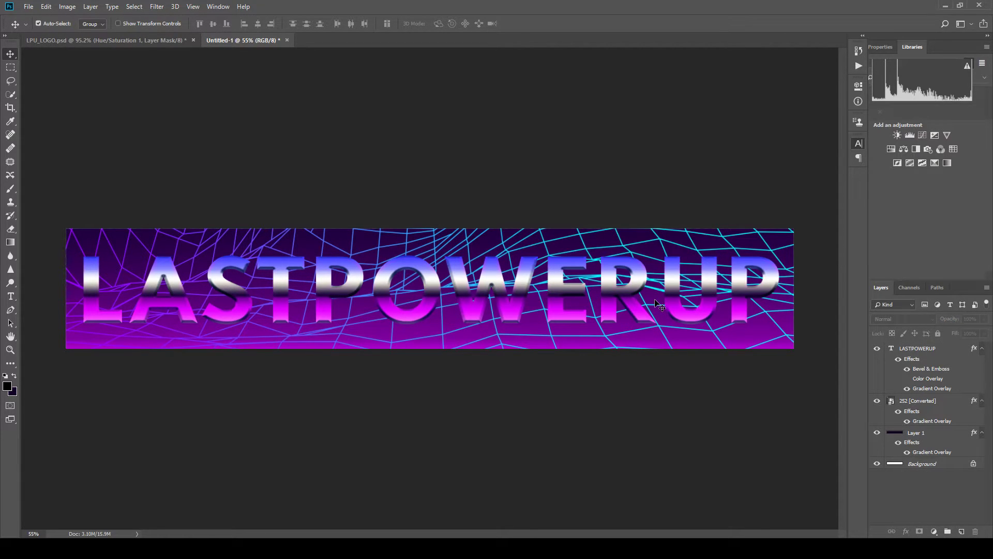
Duplicate the LASTPOWERUP text layer as a smart object and make a second copy of that smart object.
left_click(930, 450)
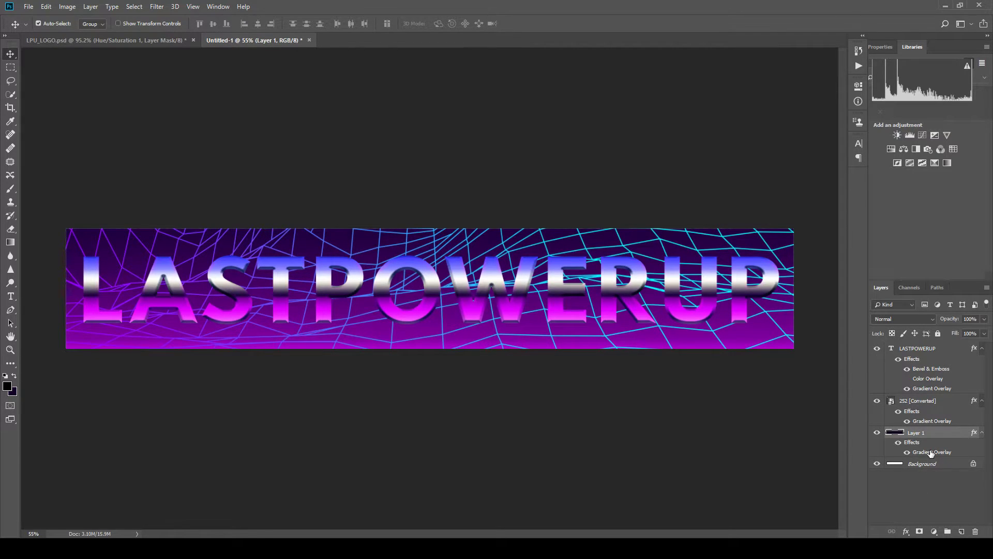
left_click(931, 402)
left_click(933, 348)
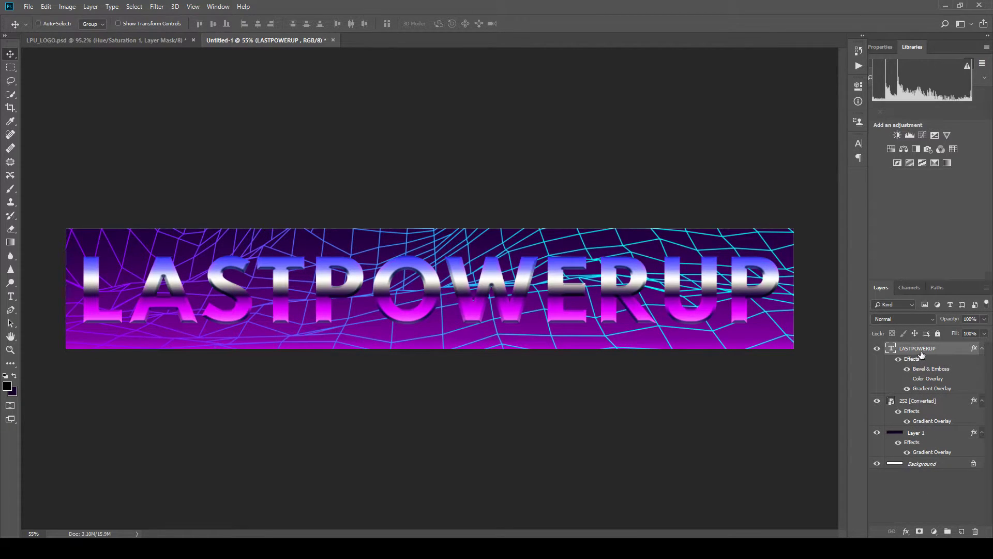
key("ctrl+j")
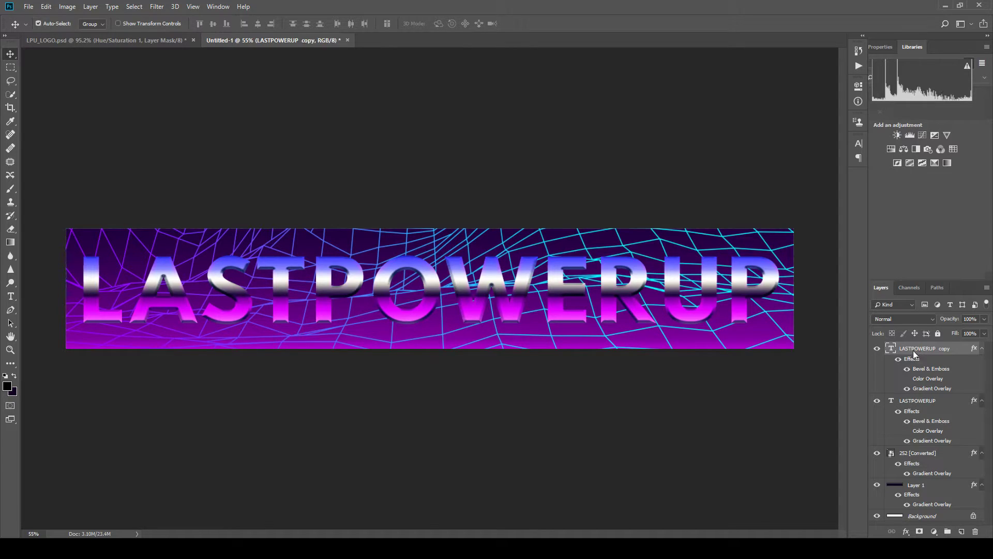
left_click(849, 196)
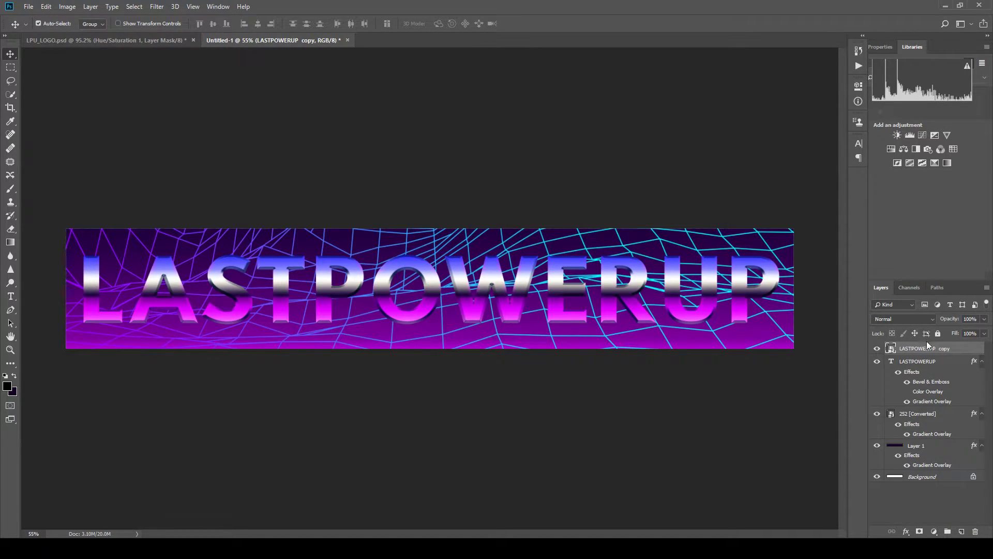
key("ctrl+j")
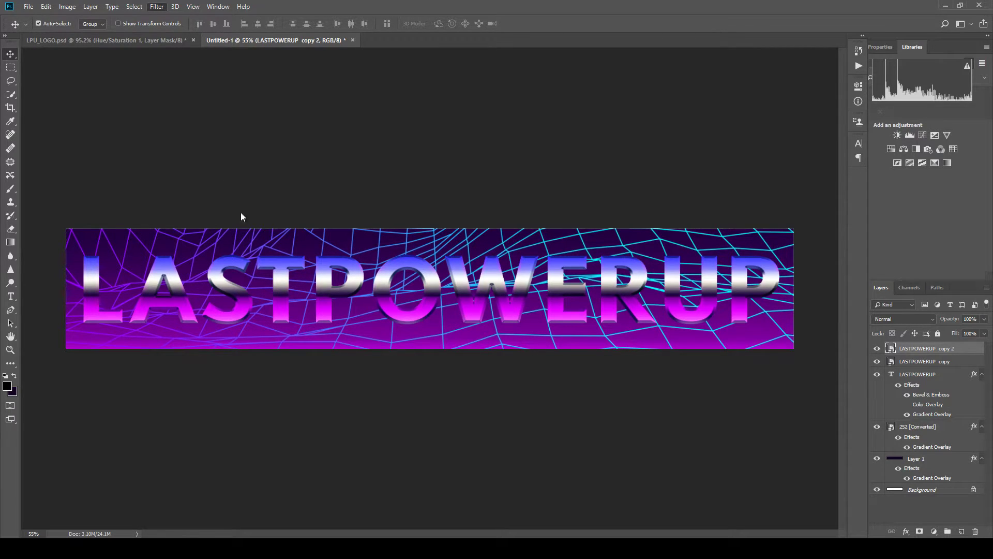
Apply a High Pass filter to the LASTPOWERUP copy 2 smart object and set its blend mode to Overlay.
left_click(309, 224)
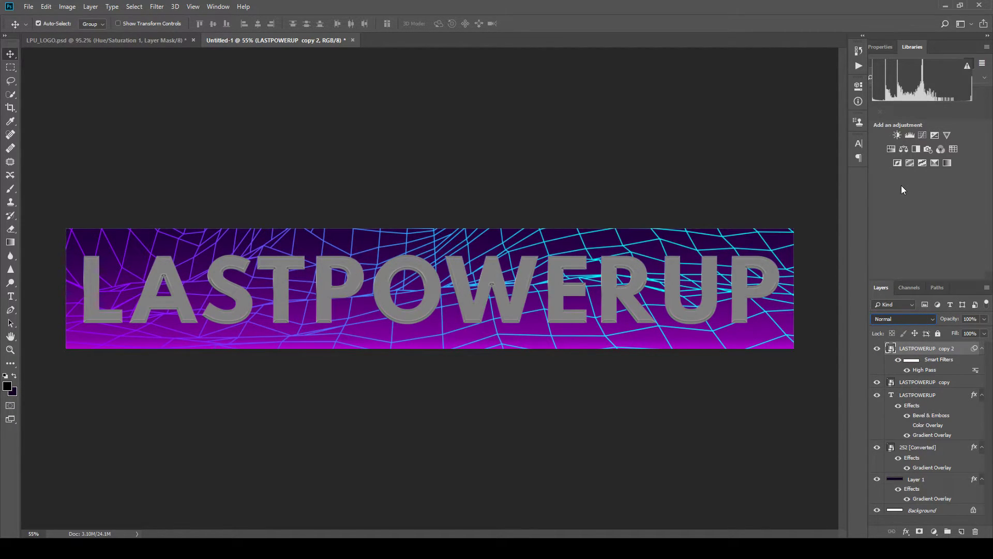
key("shift+alt+o")
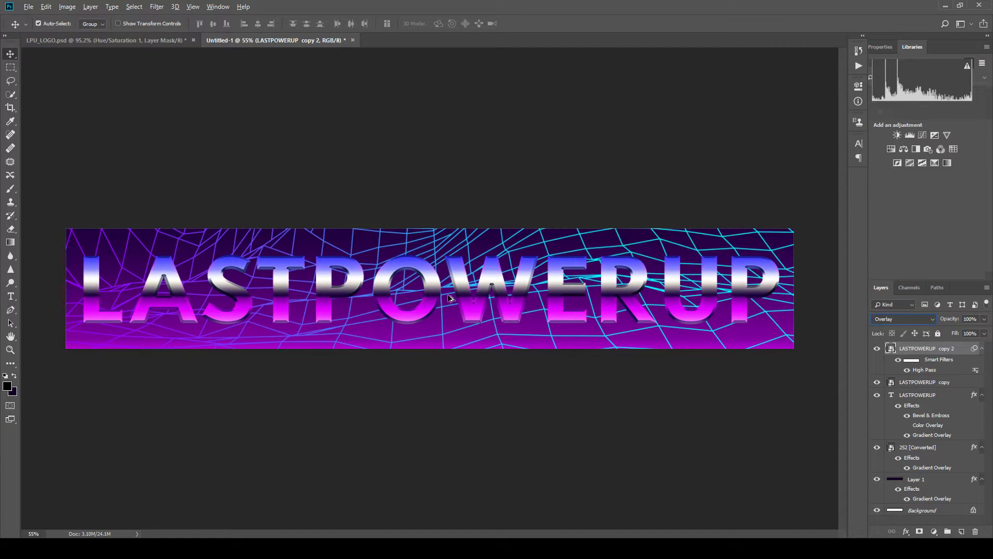
left_click(475, 377)
Examine the letters up close with LASTPOWERUP copy 2 shown and hidden to judge the High Pass sharpening.
scroll(465, 306, "up", 3, "alt")
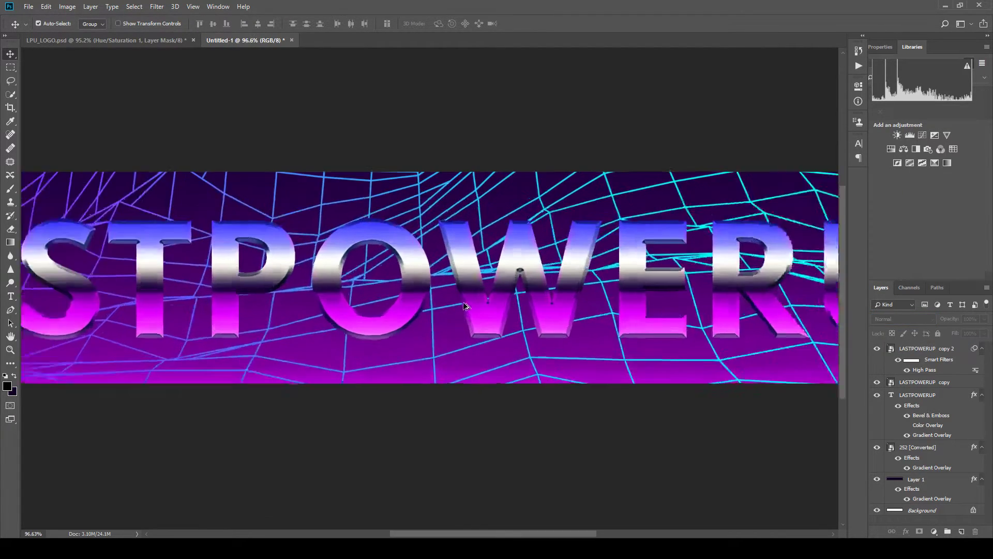
scroll(465, 306, "up", 6, "alt")
left_click(877, 348)
left_click(879, 352)
left_click(879, 351)
left_click(879, 351)
left_click(879, 351)
left_click(879, 352)
left_click(879, 352)
left_click(879, 352)
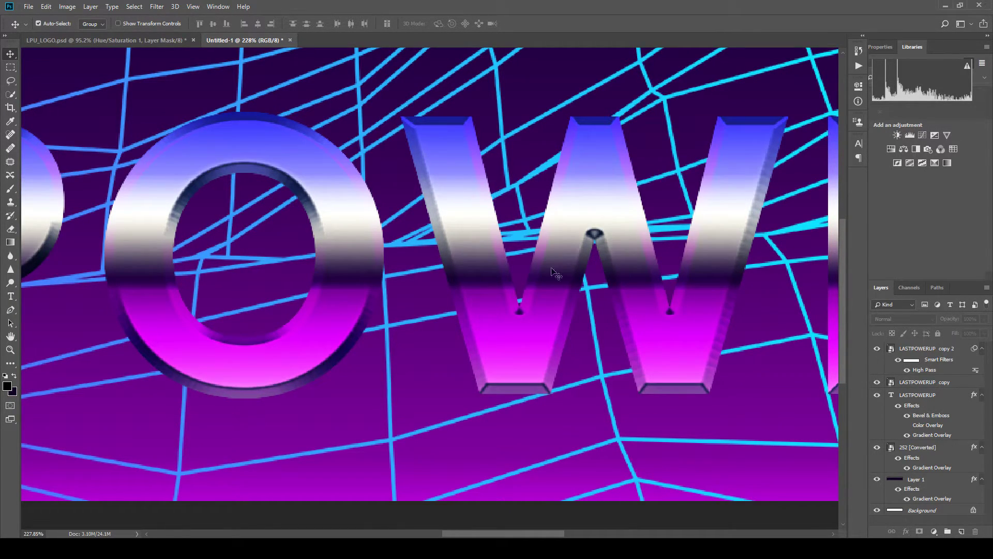
scroll(546, 254, "down", 6, "alt")
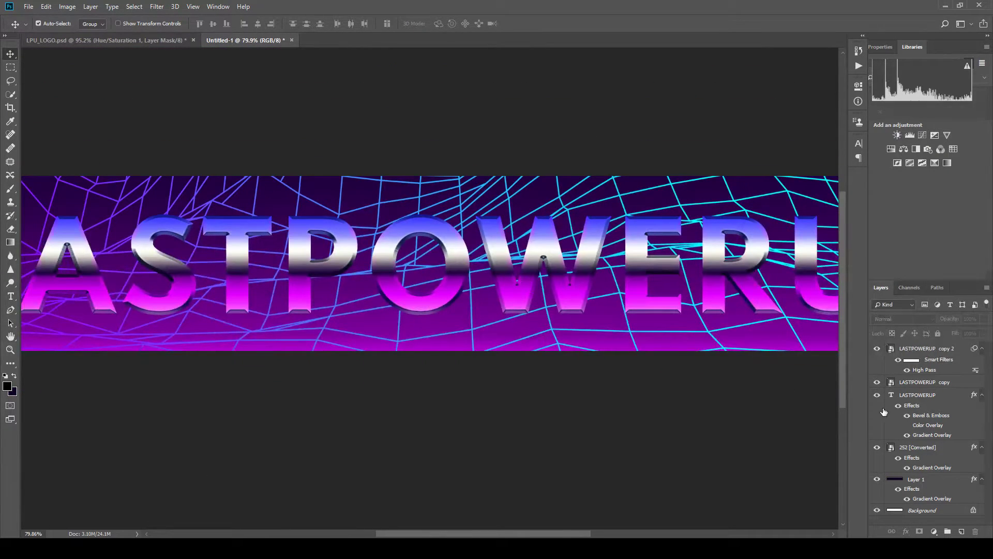
scroll(667, 296, "down", 1, "alt")
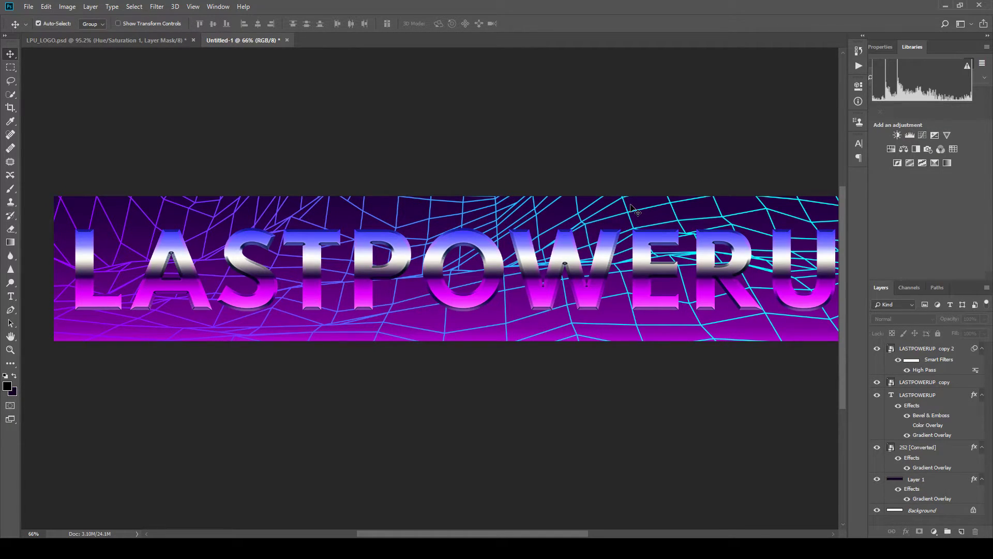
scroll(632, 208, "down", 2, "alt")
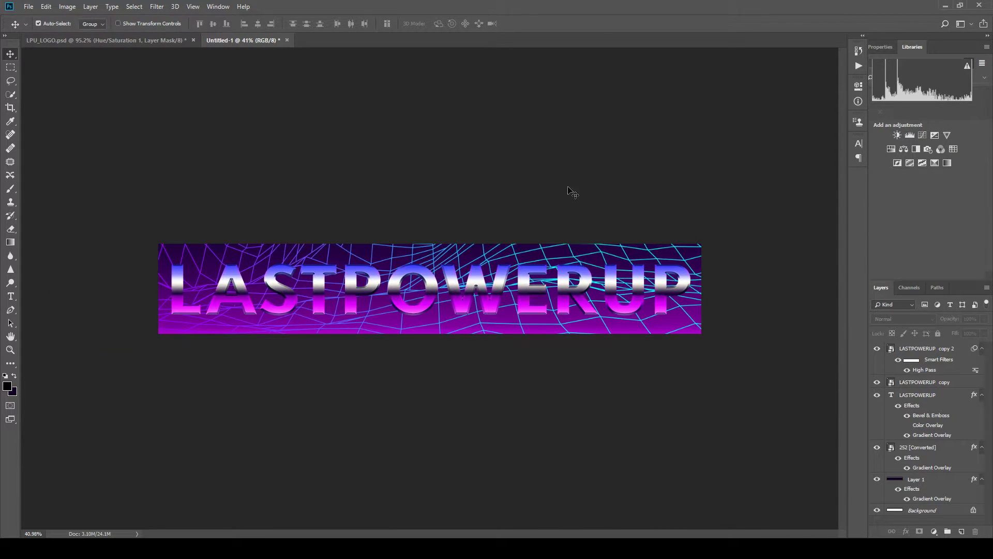
Change the font of the whole LASTPOWERUP text to Consistency Measures.
double_click(444, 290)
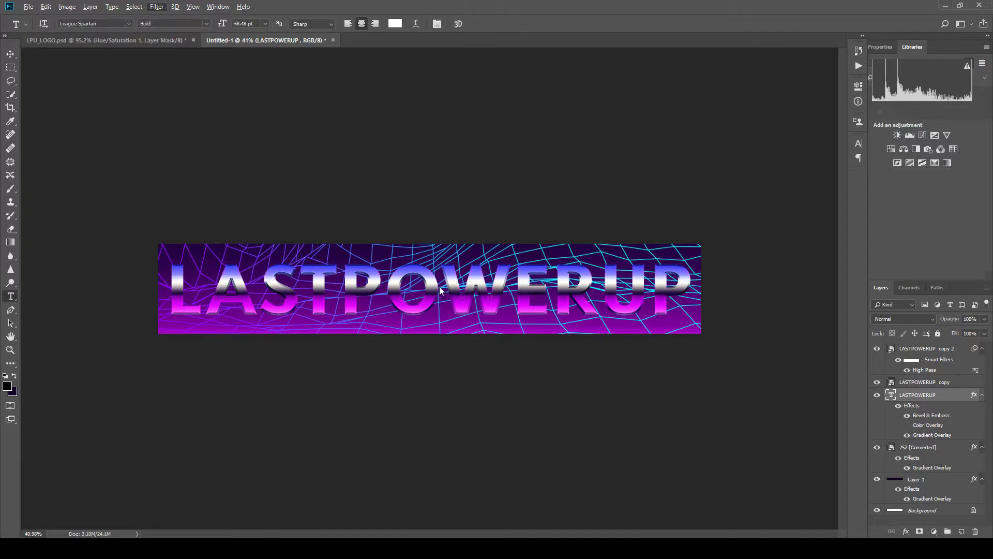
left_click(342, 284)
key("ctrl+a")
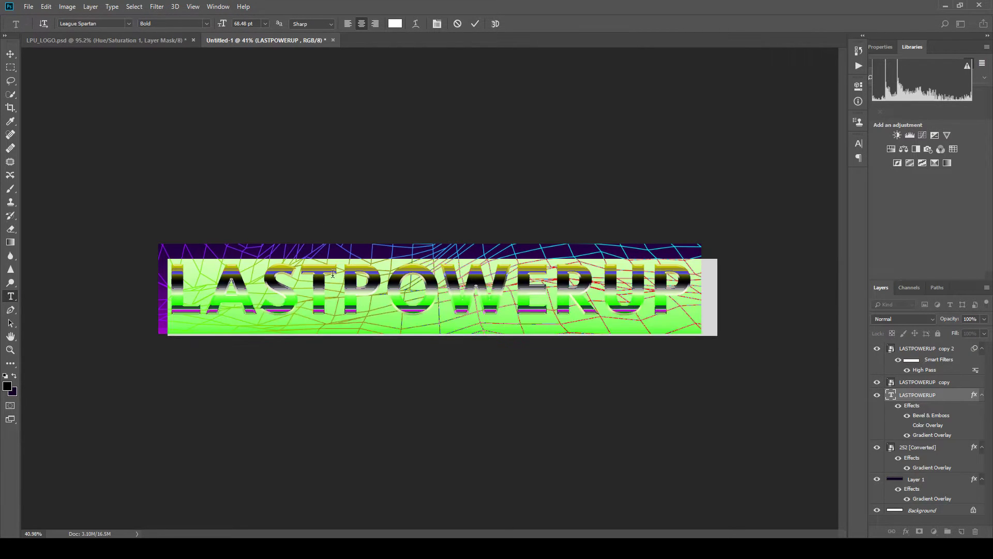
left_click(112, 22)
key("ctrl+a")
type("lad")
key("BackSpace")
key("BackSpace")
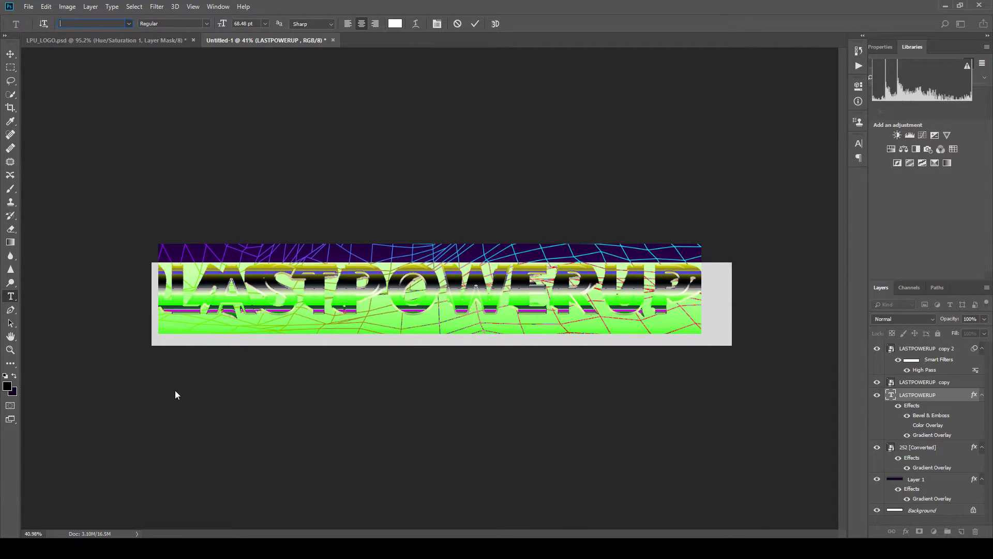
Hide the two smart object copies of LASTPOWERUP and make the original text layer active.
left_click(878, 348)
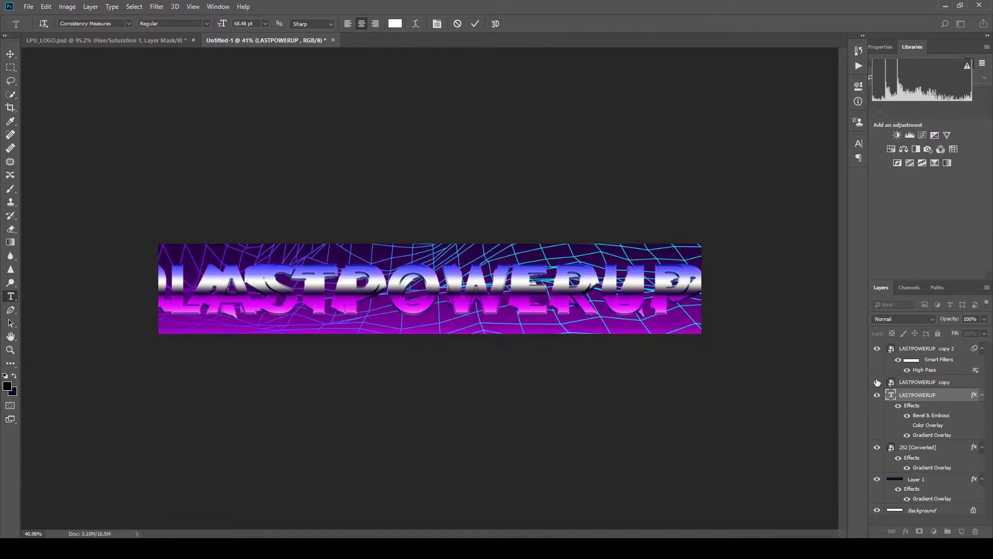
left_click(877, 382)
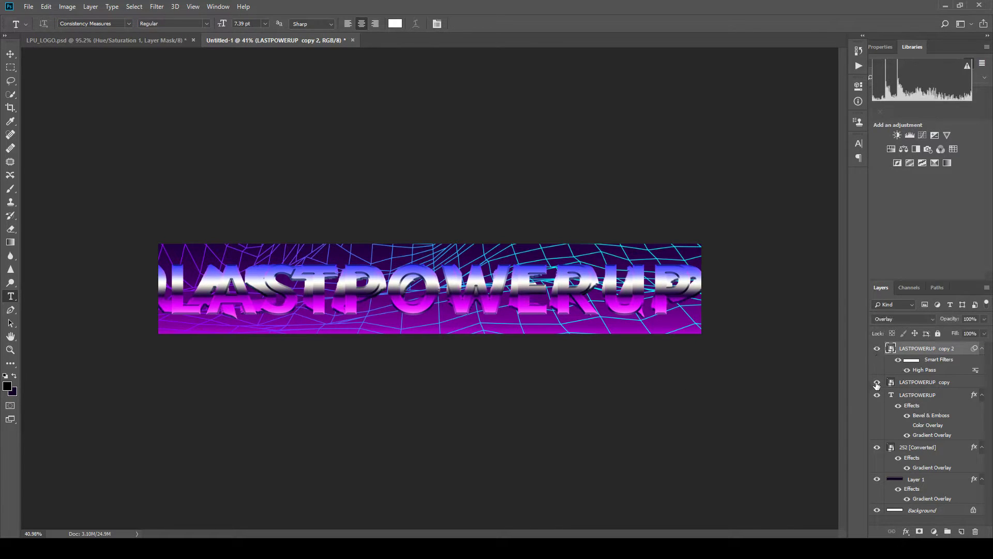
left_click(878, 348)
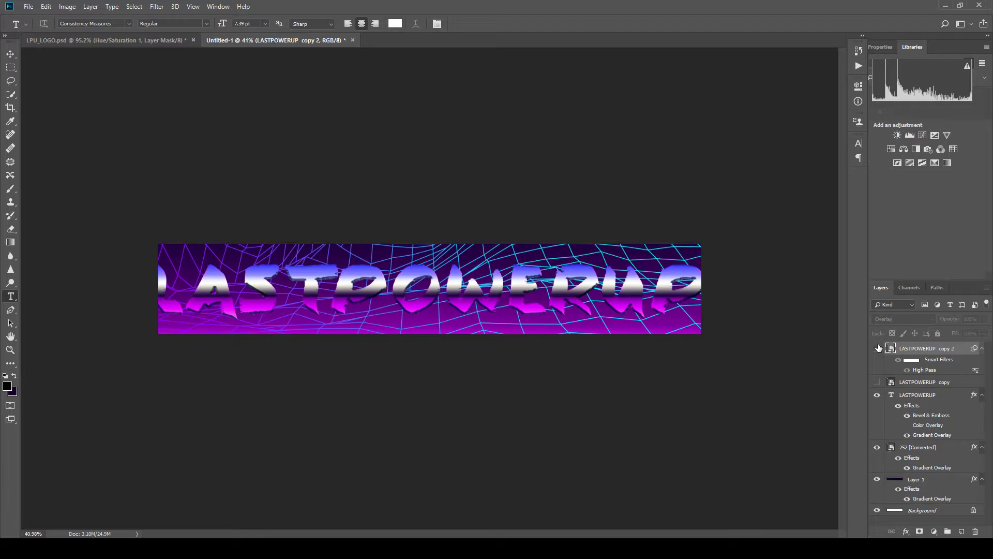
left_click(917, 397)
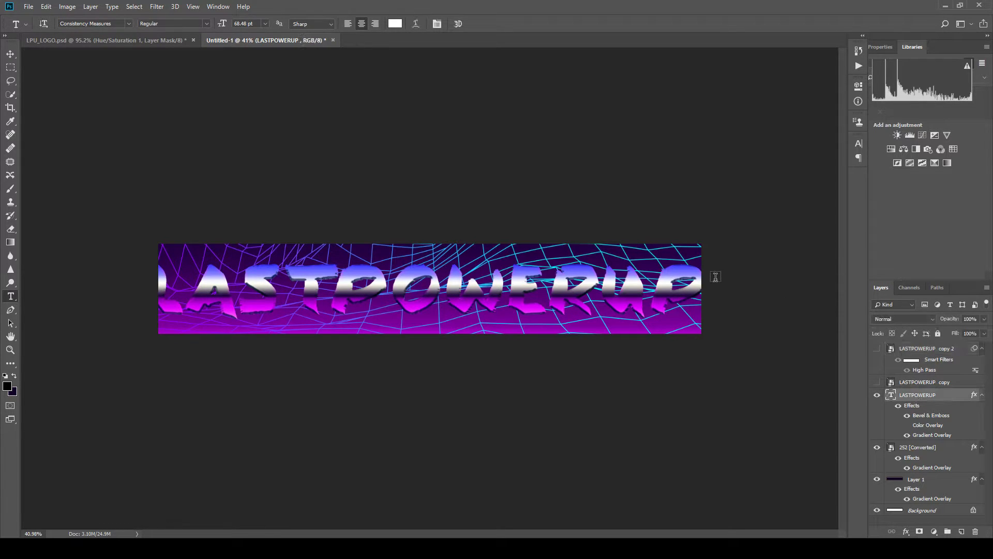
Select the whole LASTPOWERUP text and preview alternative fonts on it.
double_click(569, 284)
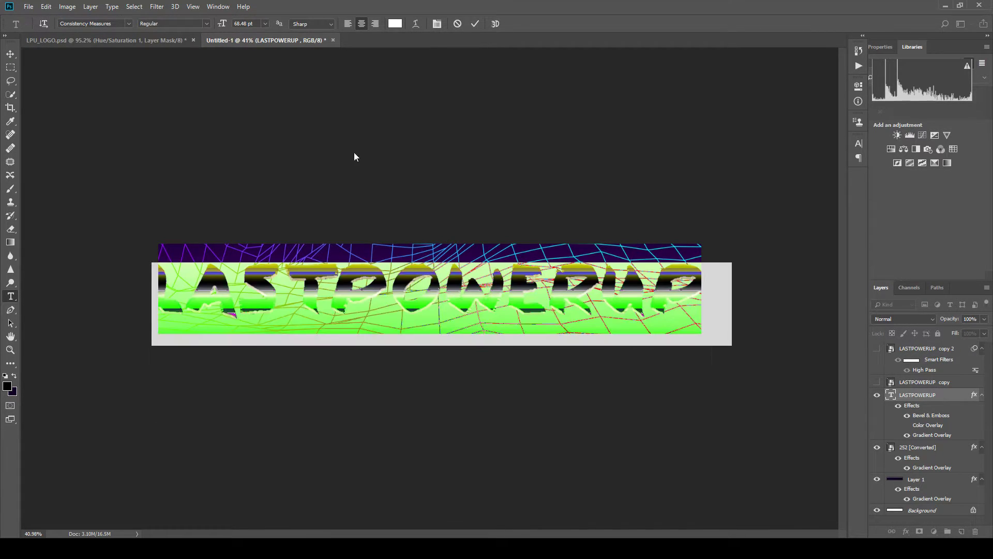
left_click(127, 24)
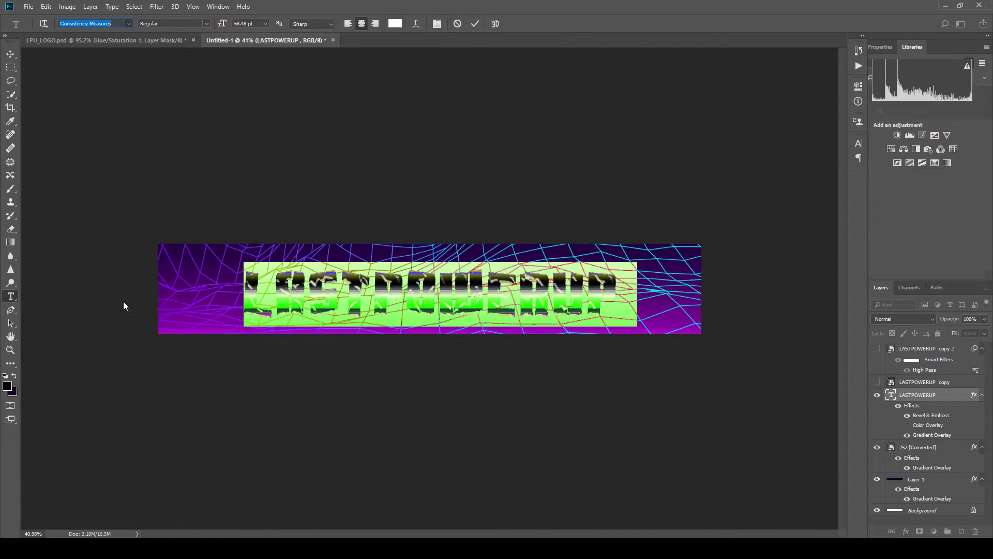
left_click(152, 448)
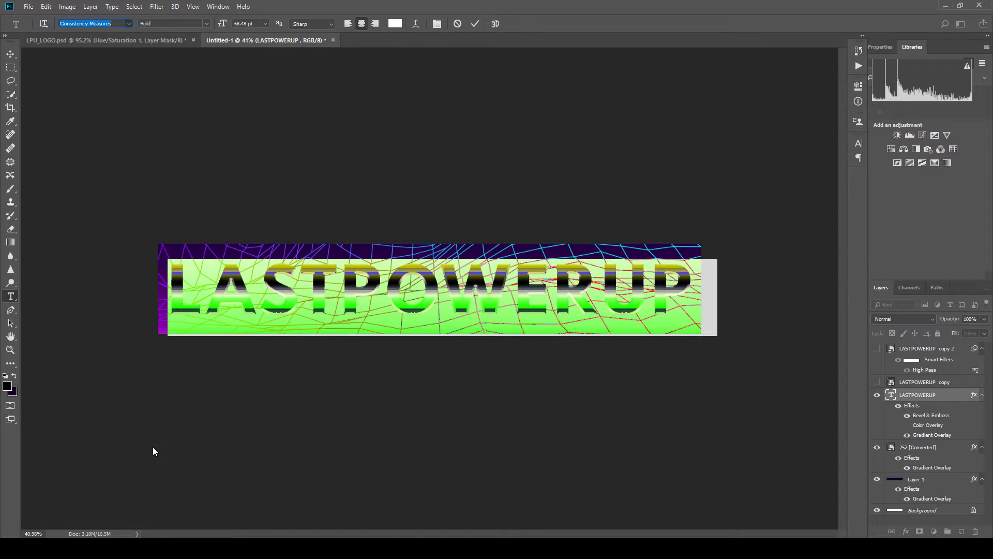
left_click(153, 447)
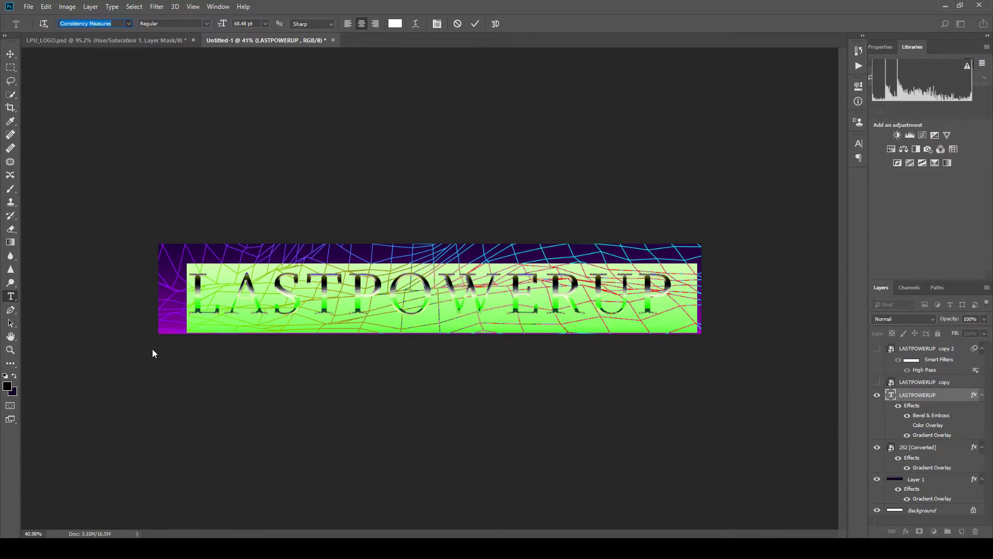
left_click(146, 336)
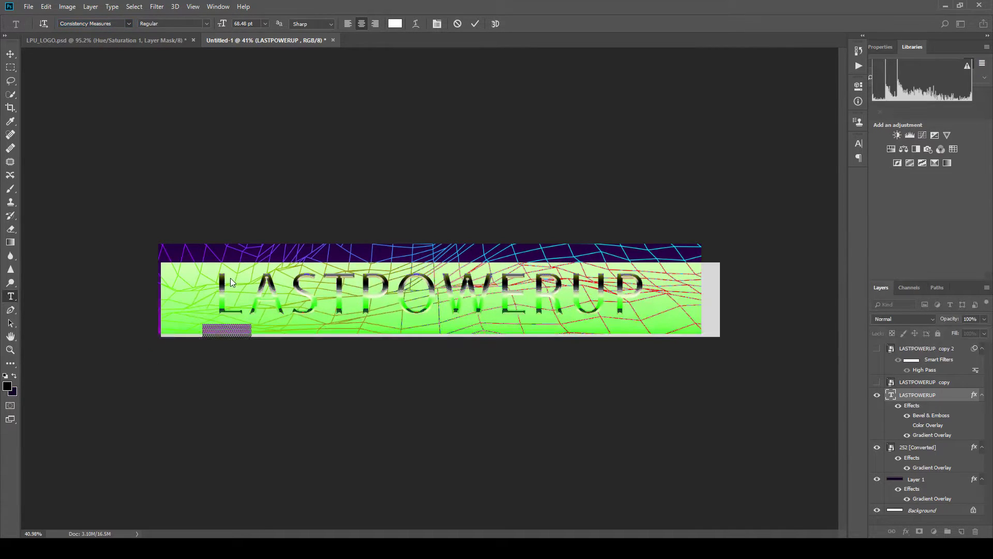
left_click(129, 24)
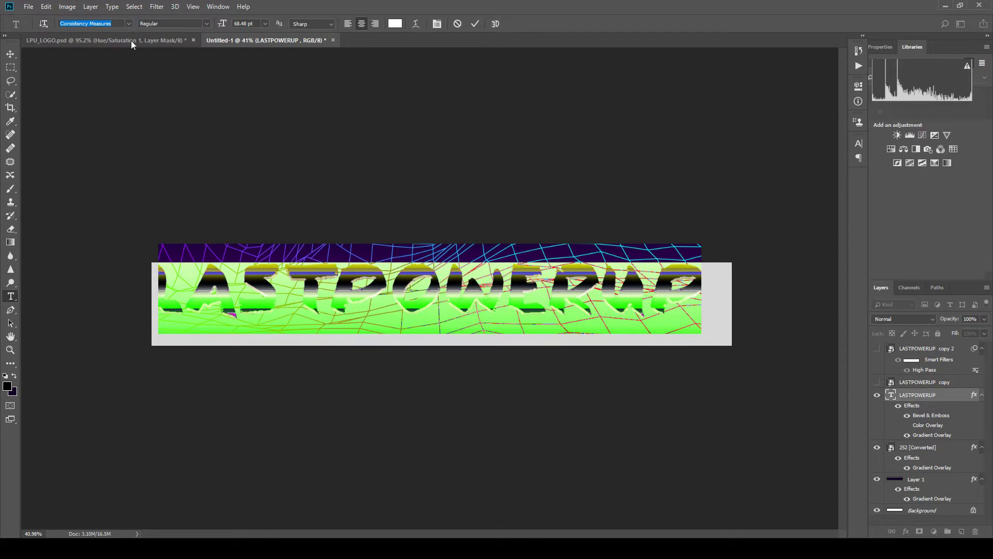
left_click(111, 41)
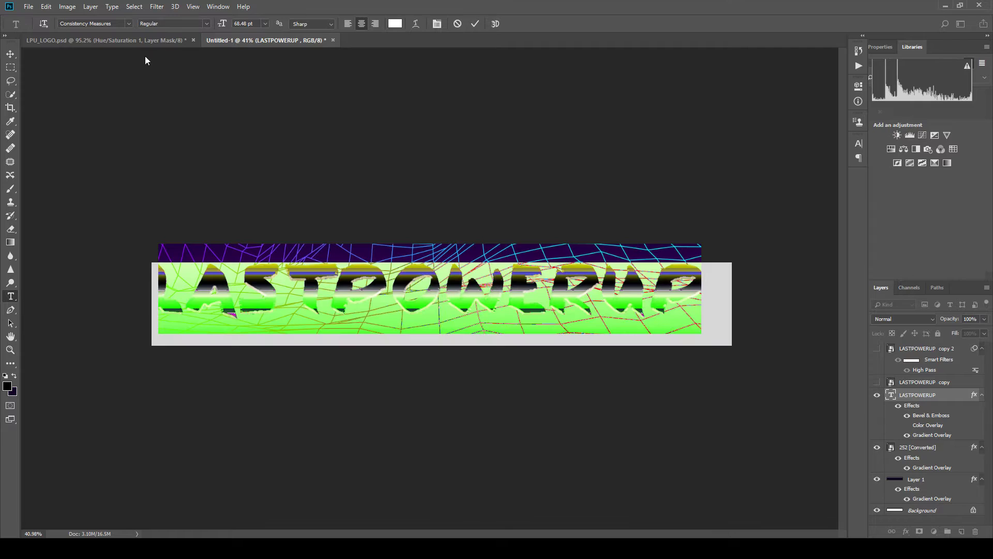
Set the LASTPOWERUP text's font to ScriptoramaMarkdownJF.
left_click(125, 21)
type("sc")
left_click(353, 316)
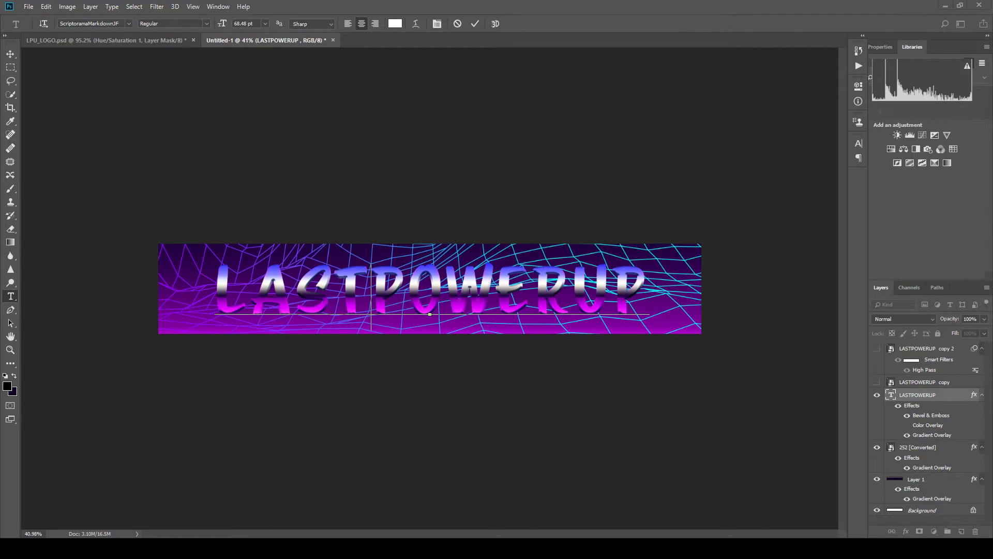
Try to find a font beginning with "upp" for the LASTPOWERUP text.
left_click(334, 297)
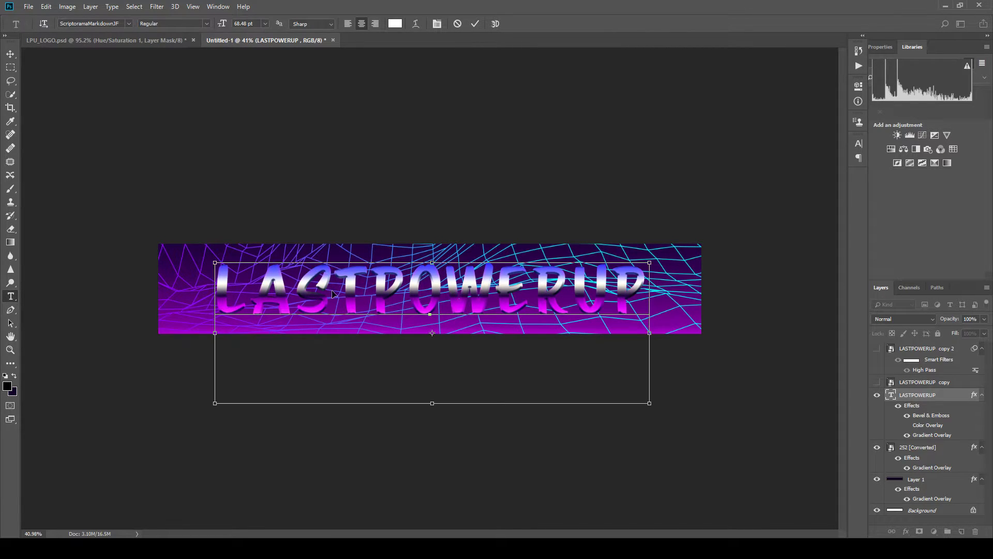
key("ctrl+a")
left_click(105, 24)
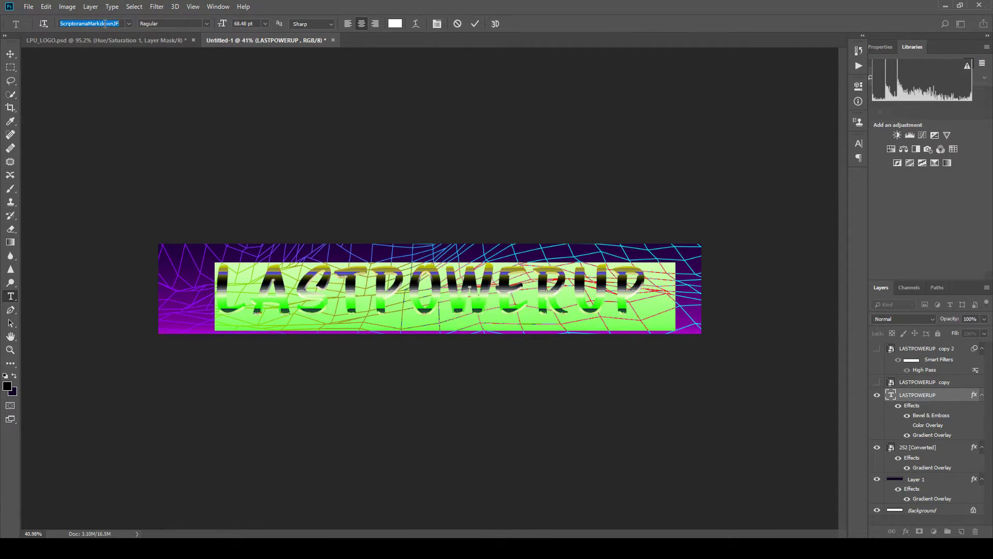
type("upp")
left_click(107, 25)
type("up")
key("Escape")
left_click(109, 24)
type("upp")
key("BackSpace")
key("BackSpace")
key("BackSpace")
key("Return")
left_click(178, 117)
Preview another font on the LASTPOWERUP text and discard the change.
left_click(110, 25)
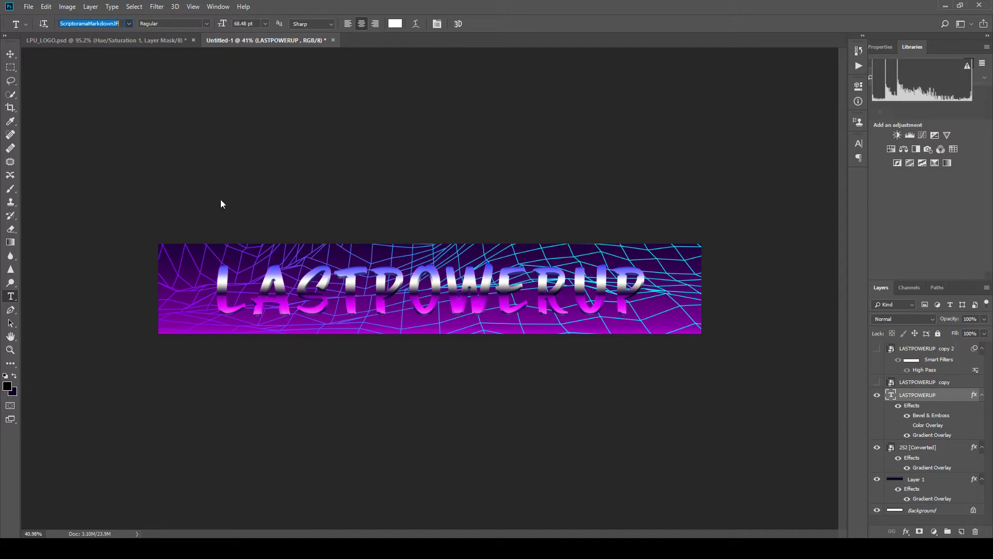
key("Down")
type("c")
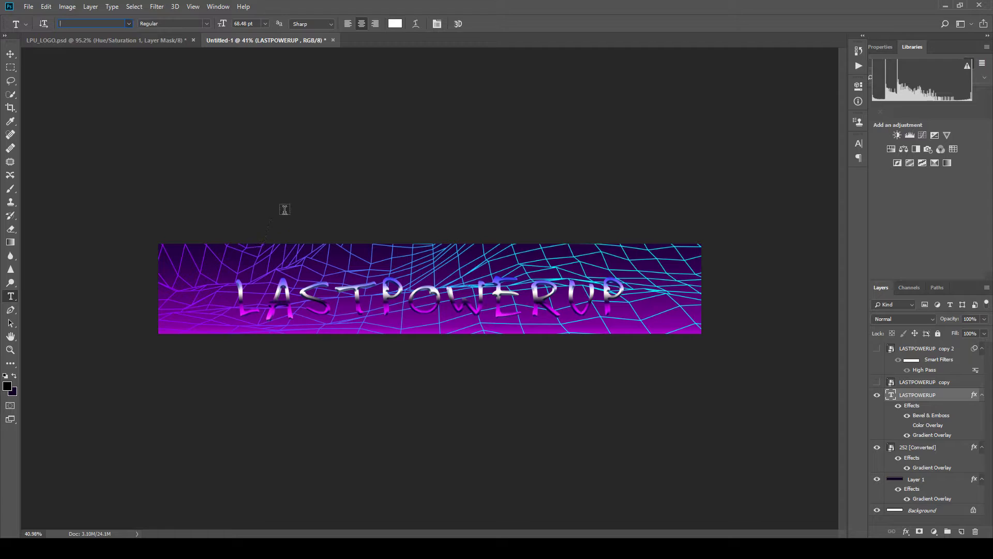
left_click(326, 173)
key("Escape")
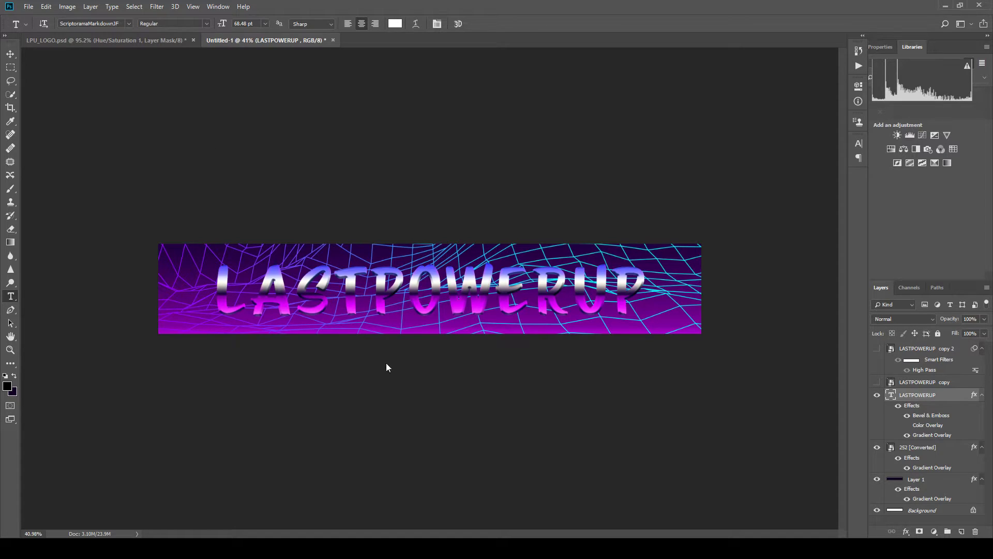
Save the banner document as BANNER.psd and close it together with LPU_LOGO.psd.
left_click(497, 300)
left_click(979, 4)
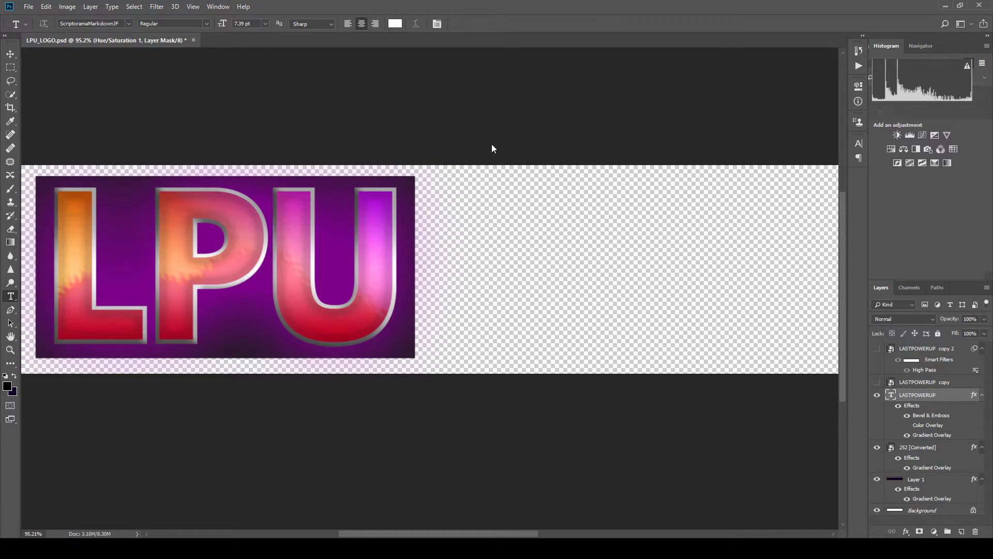
key("ctrl+s")
key("ctrl+w")
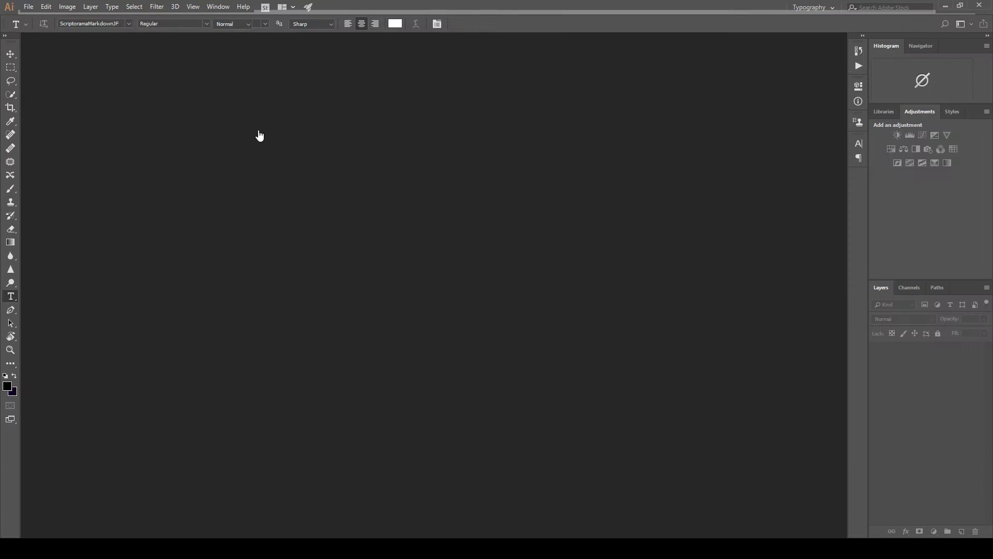
left_click(312, 285)
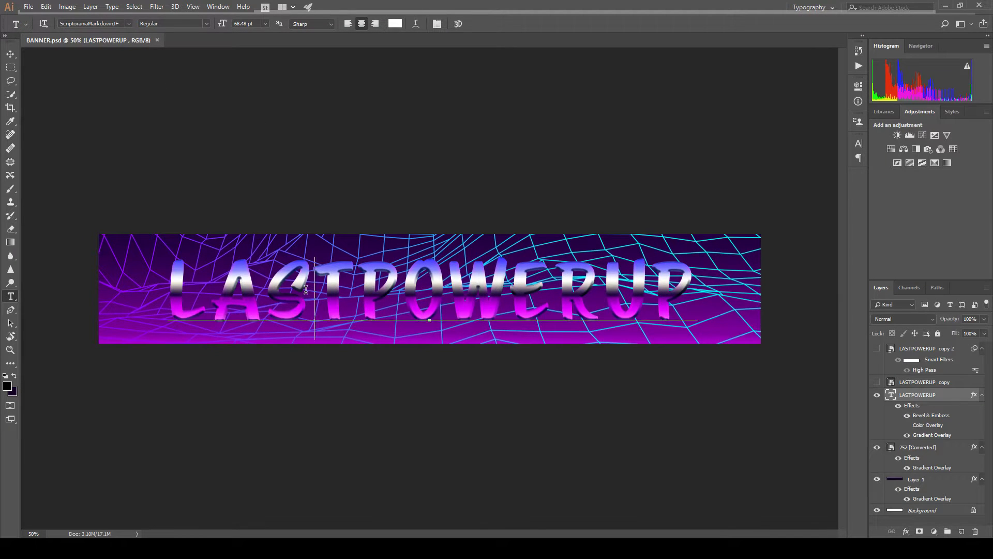
type("CA")
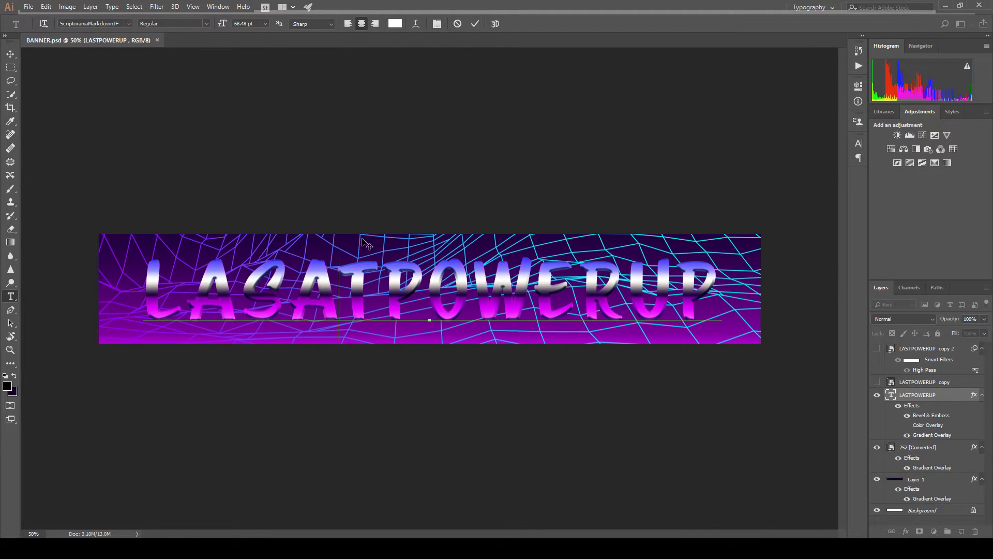
key("Escape")
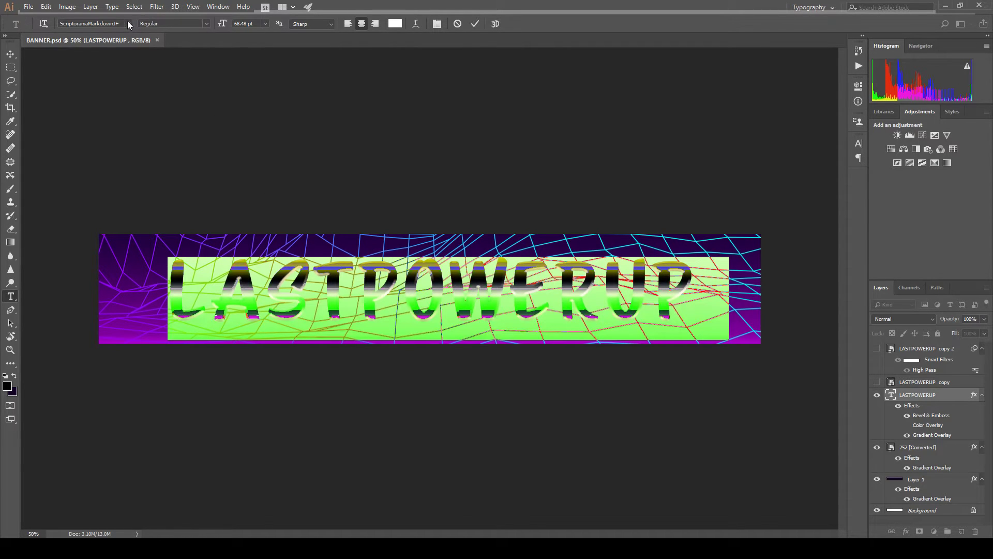
Search the fonts for "upp" again while editing the LASTPOWERUP text in BANNER.psd.
left_click(128, 23)
left_click(112, 23)
double_click(116, 23)
key("BackSpace")
type("upp")
key("Return")
left_click(437, 273)
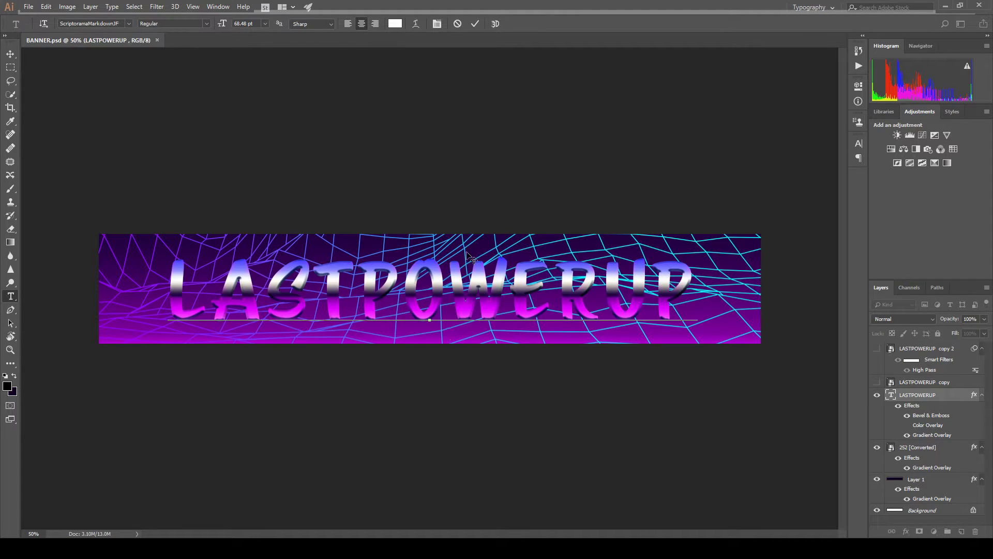
Select the whole LASTPOWERUP text in BANNER.psd and set its font to Consistency Measures.
key("ctrl+a")
left_click(128, 25)
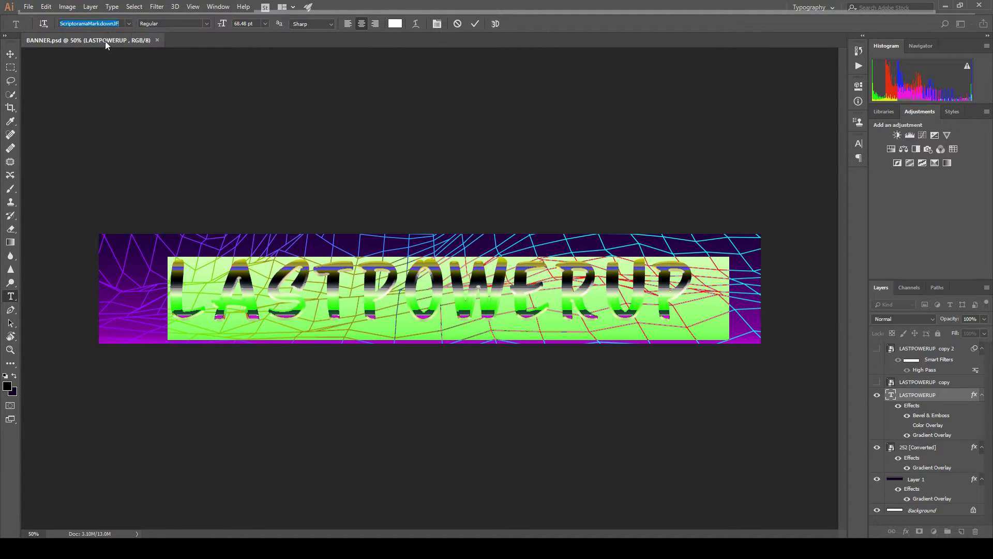
left_click(120, 73)
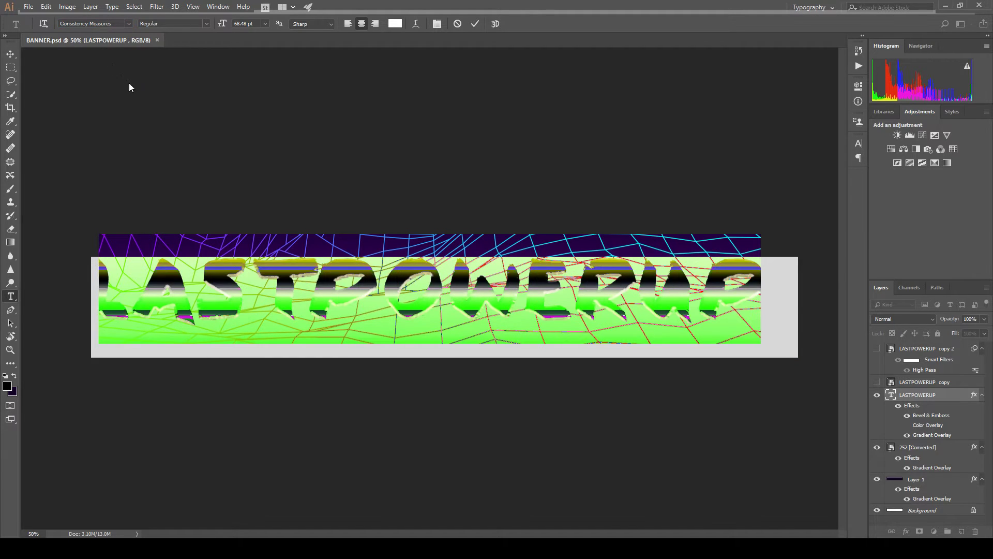
Reselect the whole LASTPOWERUP text and commit its Consistency Measures font.
left_click(272, 281)
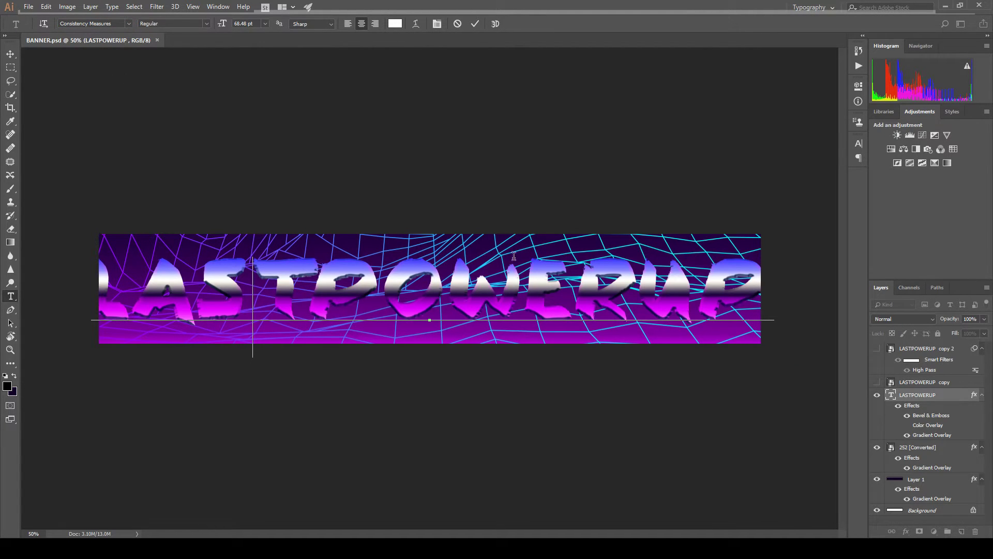
key("ctrl+a")
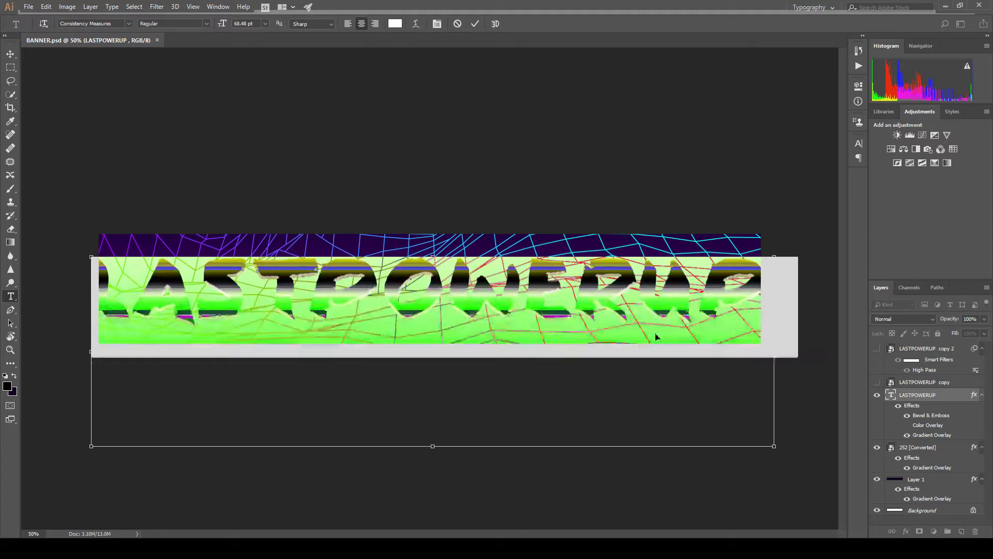
left_click(926, 395)
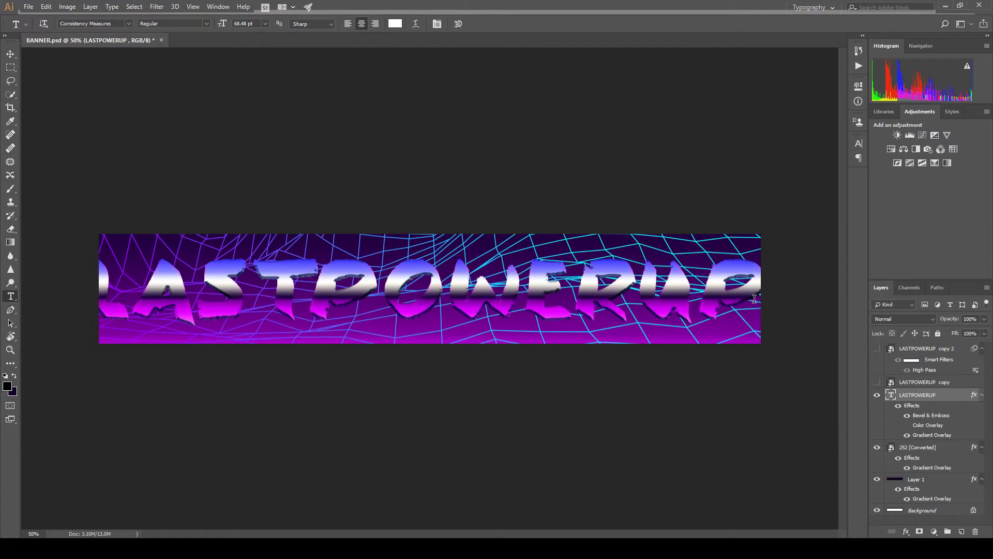
Scale the LASTPOWERUP text down to about 63 pt so it fits inside the banner, and centre it horizontally.
left_click(701, 303)
key("Escape")
key("ctrl+t")
left_click_drag(775, 256, 717, 297)
key("Return")
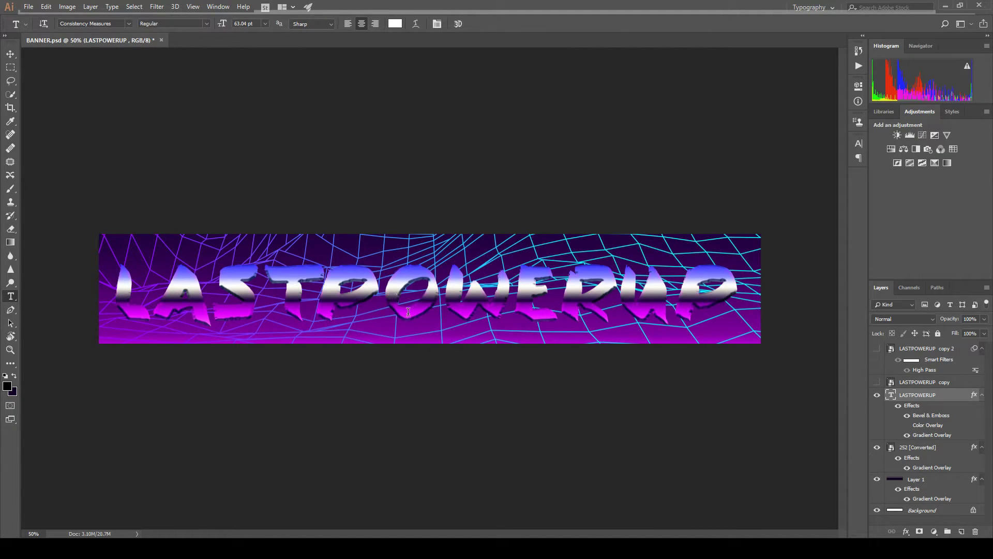
key("v")
left_click_drag(407, 309, 411, 309)
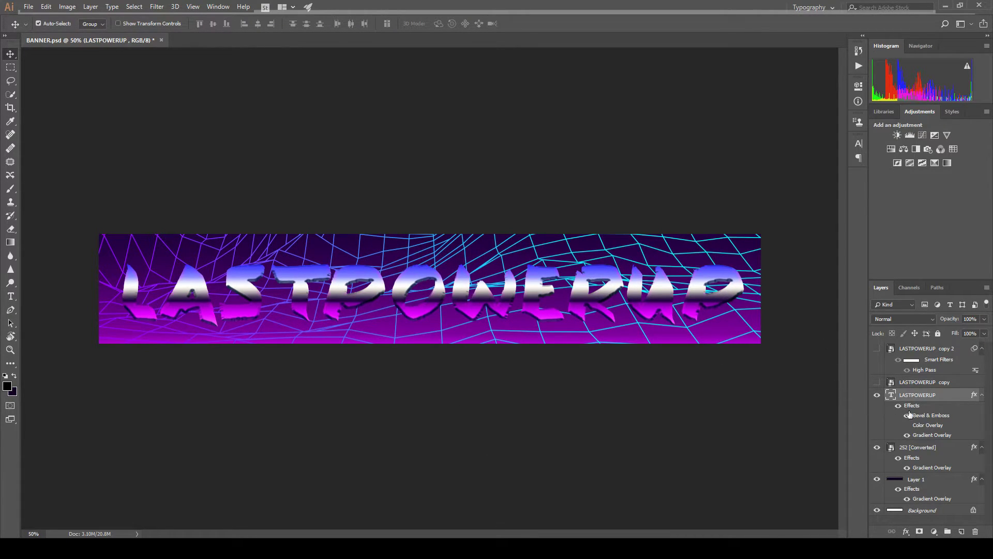
Add a hard-edged Drop Shadow effect to the LASTPOWERUP text layer and offset it below the letters.
key("space")
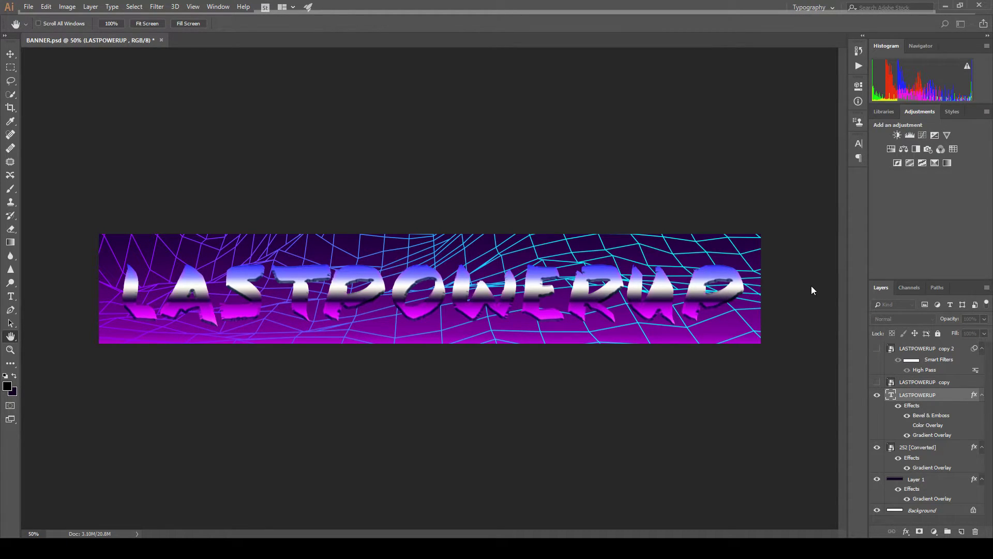
key("v")
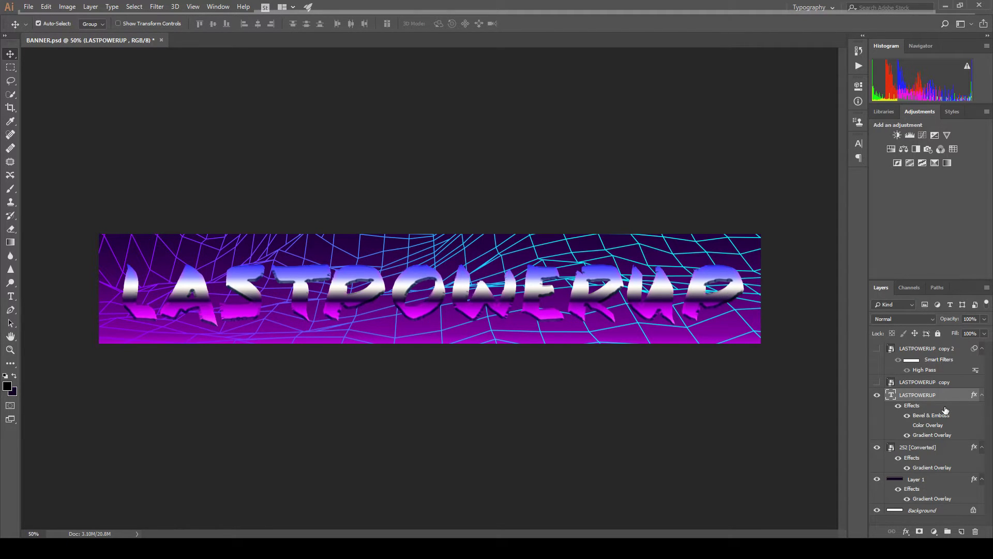
key("space")
left_click(448, 441)
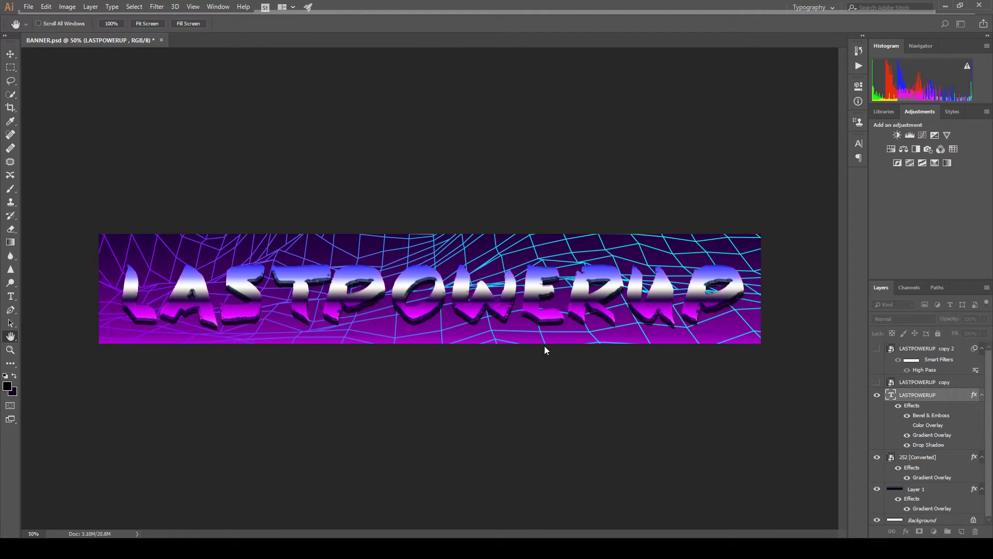
left_click_drag(552, 357, 591, 361)
left_click(363, 505)
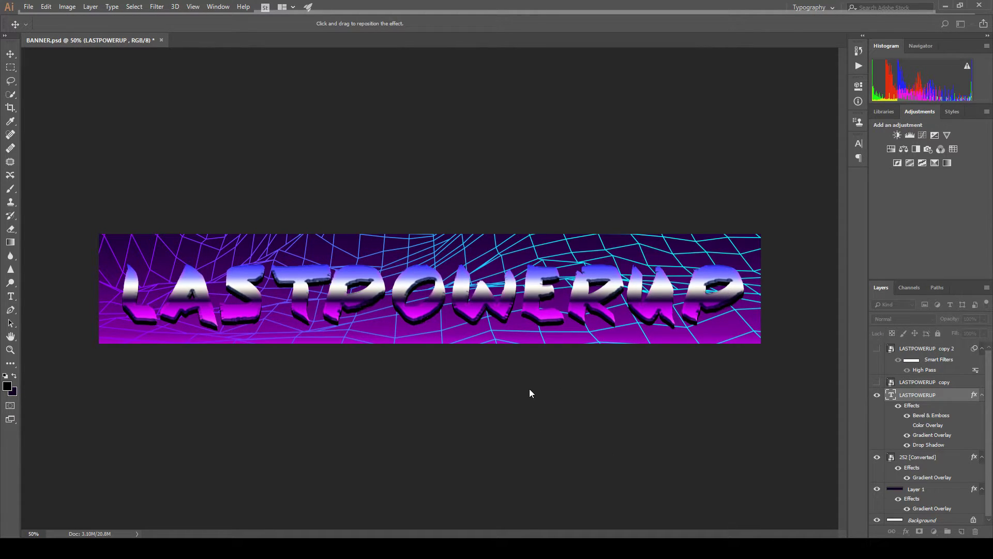
Recolour the text's drop shadow to a dark blue-purple and reposition it just below the letters.
key("i")
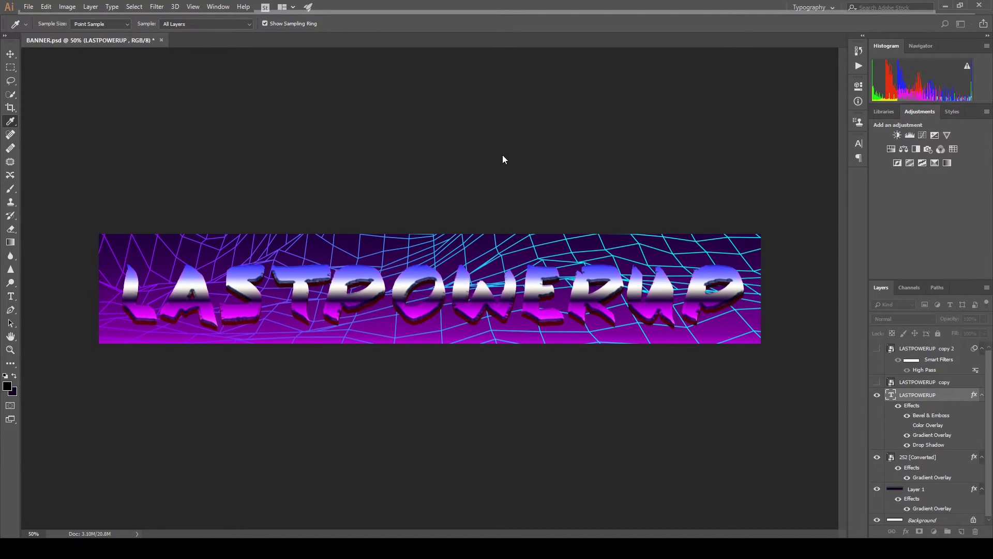
key("v")
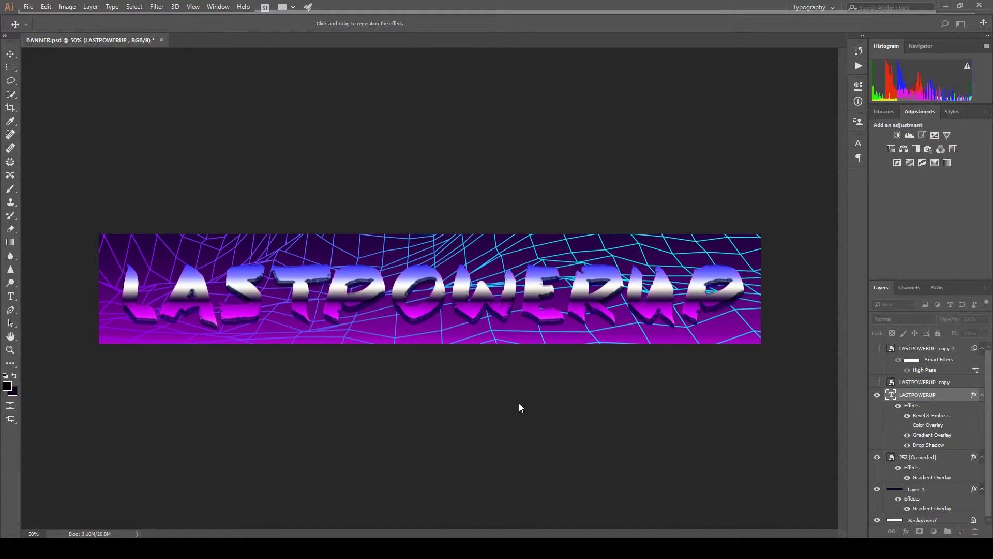
mouse_move(529, 381)
left_mouse_down()
mouse_move(520, 407)
mouse_move(571, 389)
mouse_move(524, 403)
left_mouse_up()
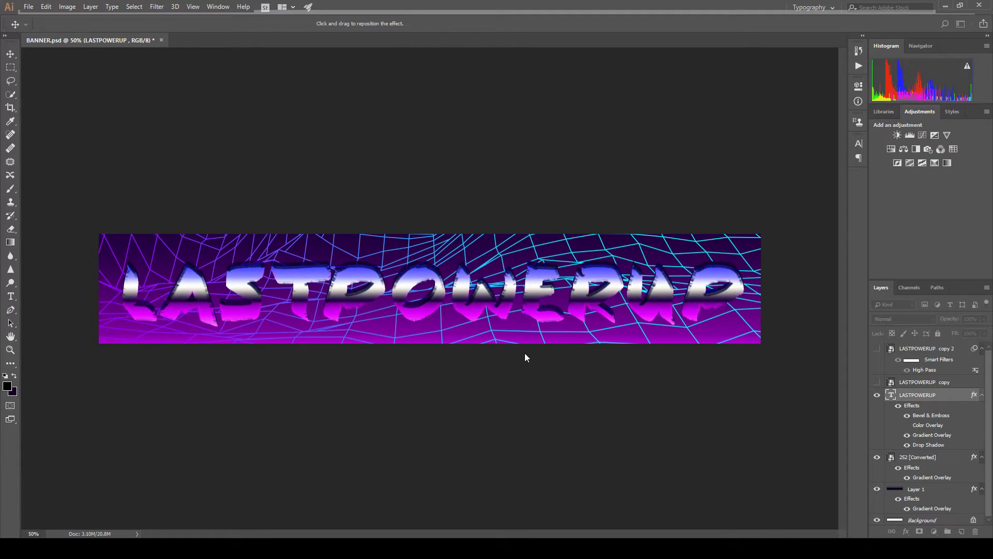
left_click_drag(524, 353, 585, 348)
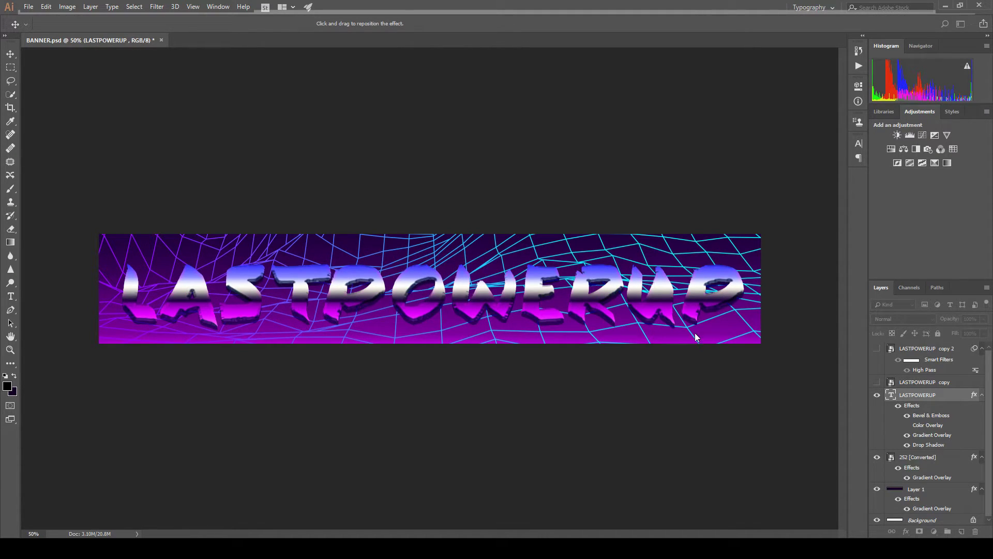
key("Return")
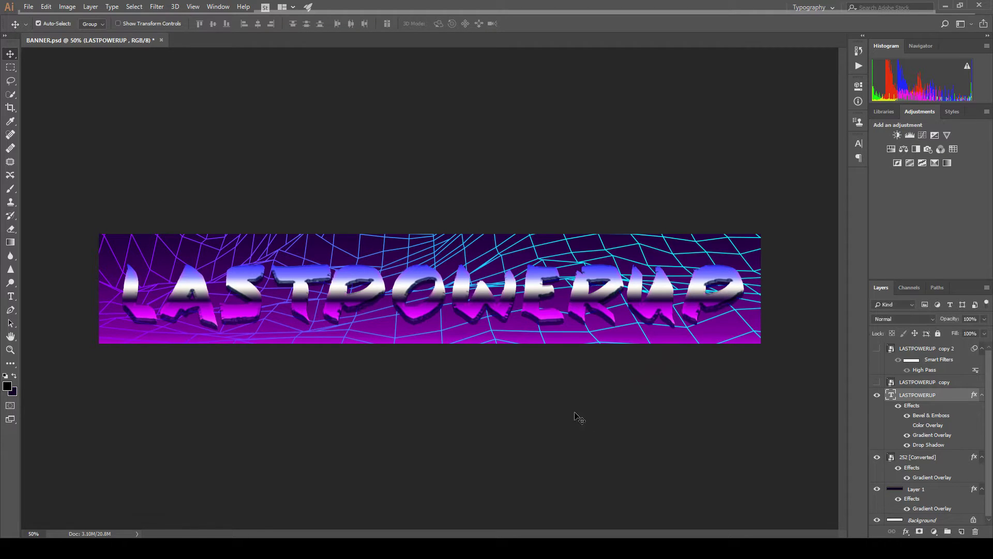
Inspect the shadowed lettering and the mesh behind it, and hide the LASTPOWERUP text layer.
scroll(447, 320, "up", 3)
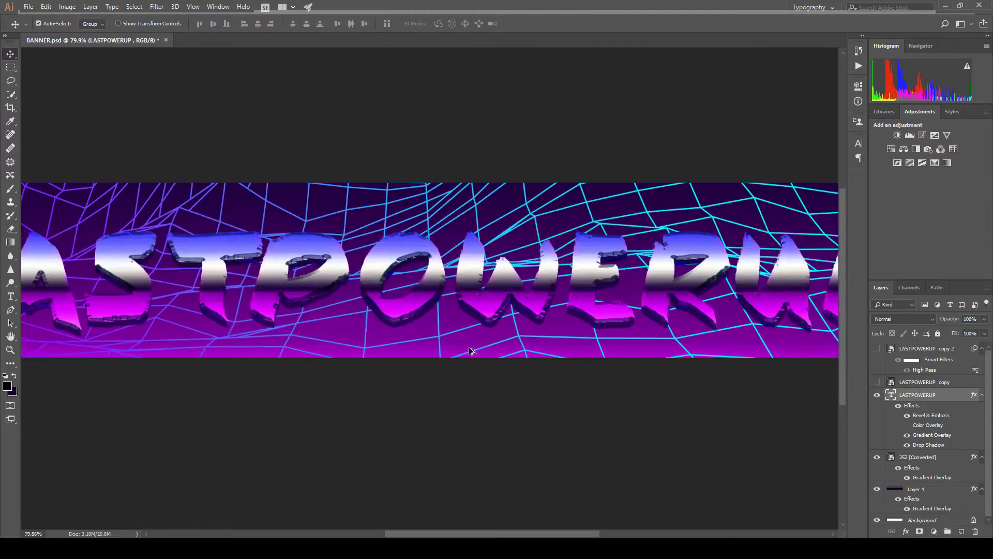
scroll(471, 347, "up", 2)
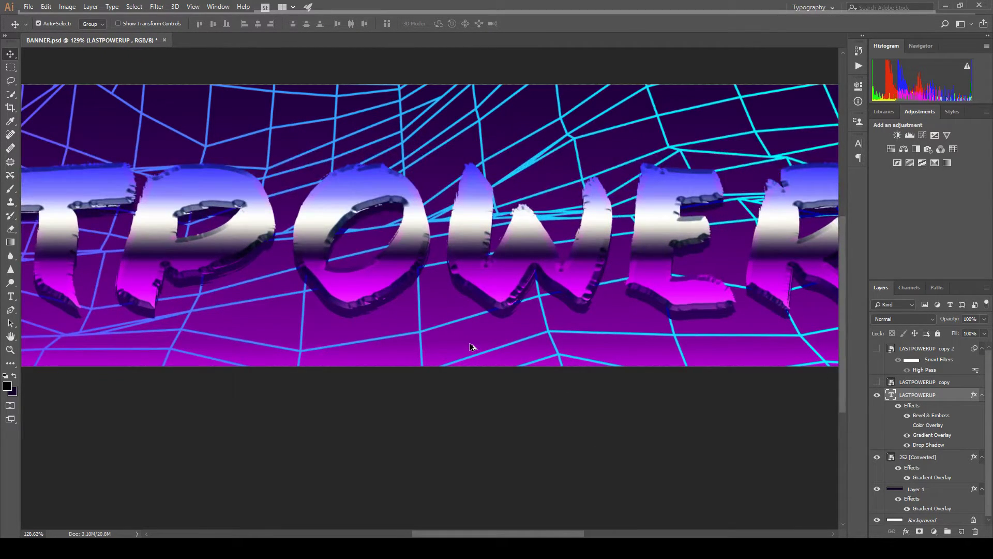
scroll(286, 320, "down", 4)
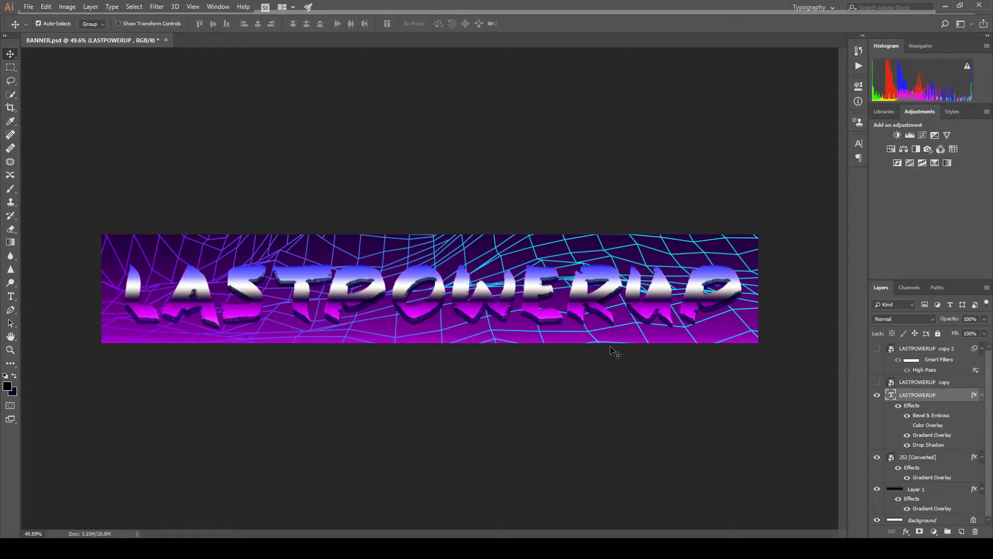
left_click_drag(415, 294, 404, 369)
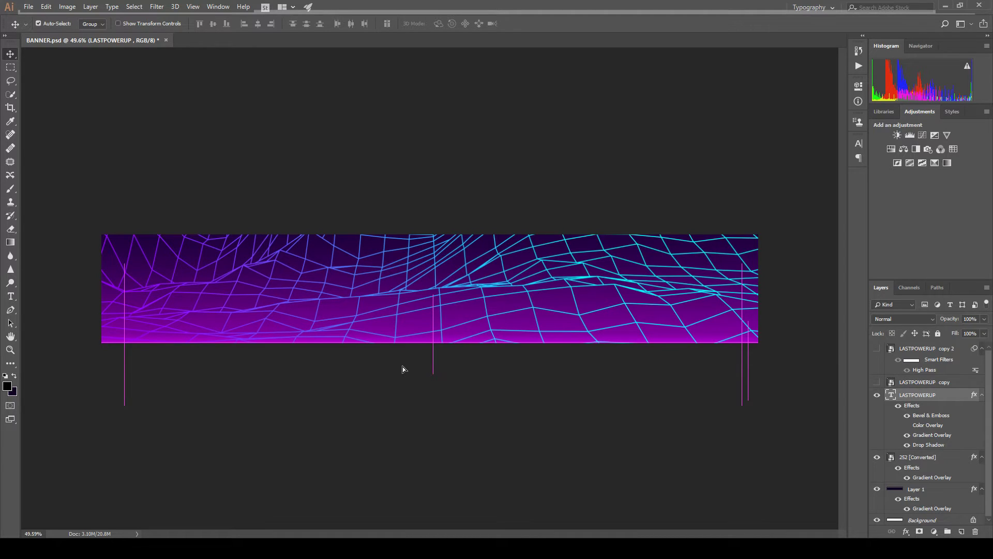
left_click_drag(403, 366, 434, 291)
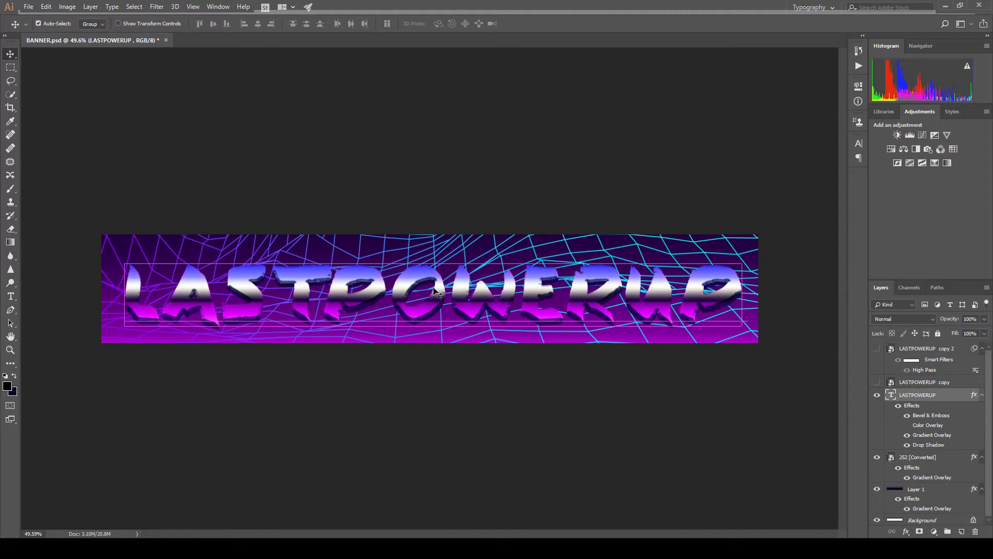
left_click(877, 395)
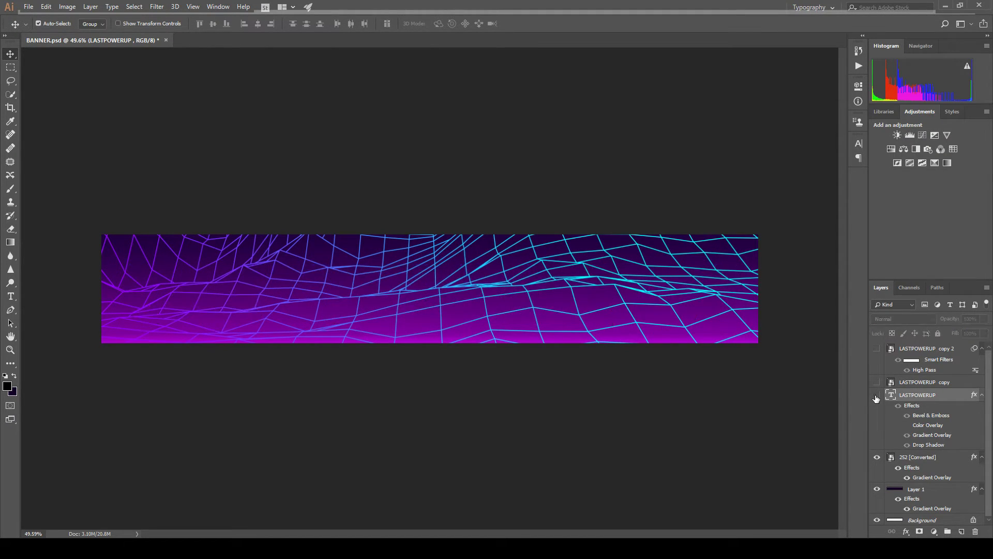
Try moving the text's Drop Shadow effect onto the 252 [Converted] mesh layer.
left_click(934, 488)
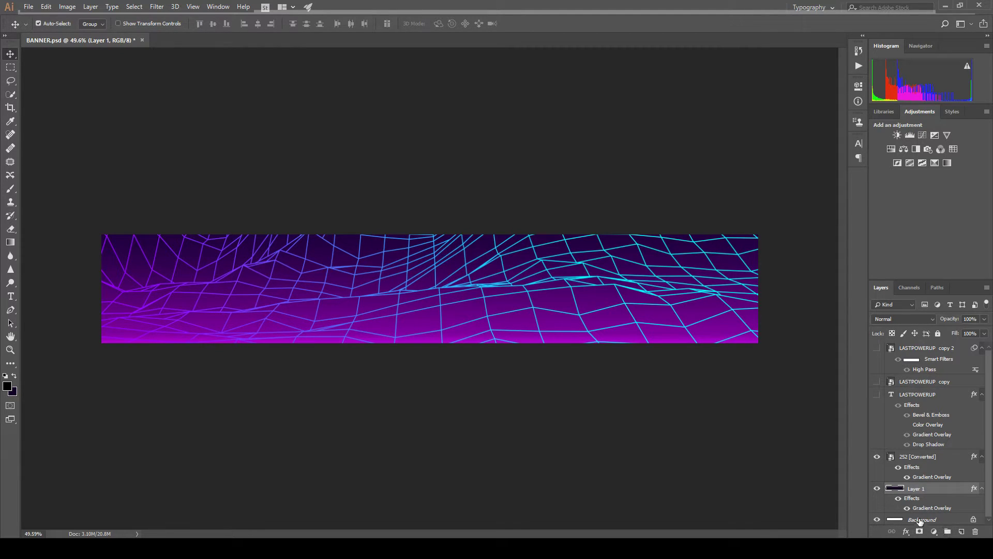
left_click(920, 520)
left_click(926, 492)
left_click_drag(928, 469, 931, 451)
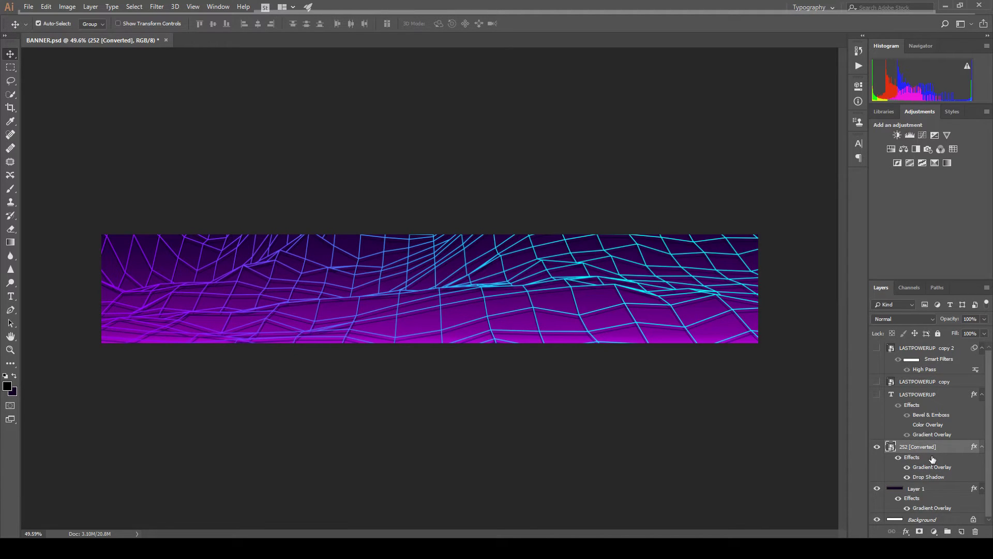
left_click(912, 435)
key("ctrl+z")
Add a layer mask to the 252 [Converted] mesh layer.
left_click(946, 469)
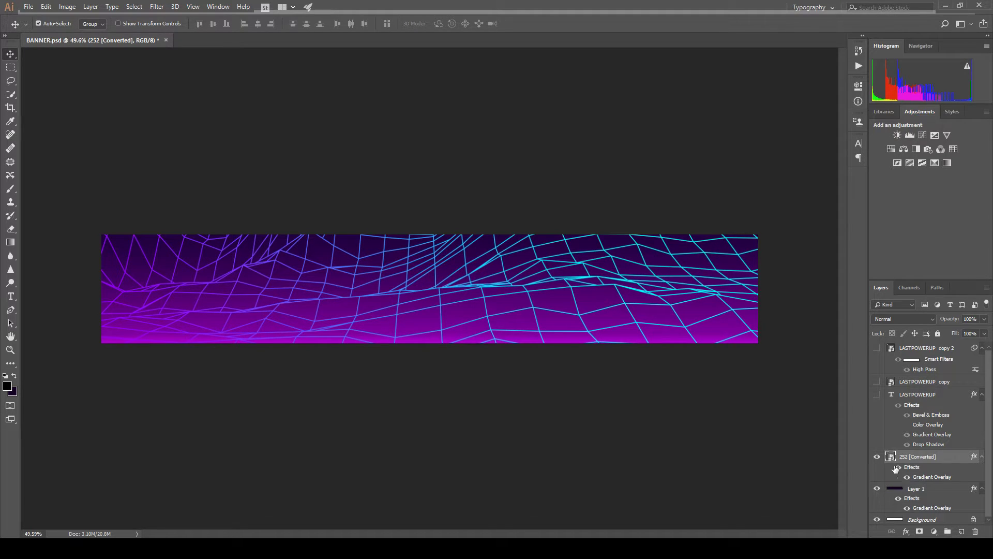
left_click(923, 531)
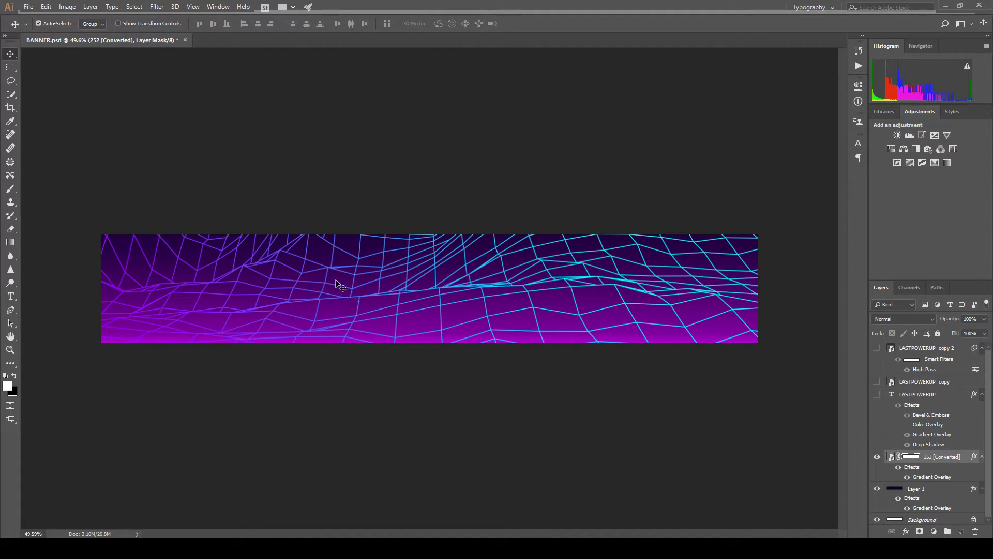
Draw a closed four-point Pen path over the mesh, convert it to a selection and cut that area out of the mask.
key("p")
left_click(303, 265)
left_click(385, 301)
left_click(293, 321)
left_click(271, 275)
left_click(305, 267)
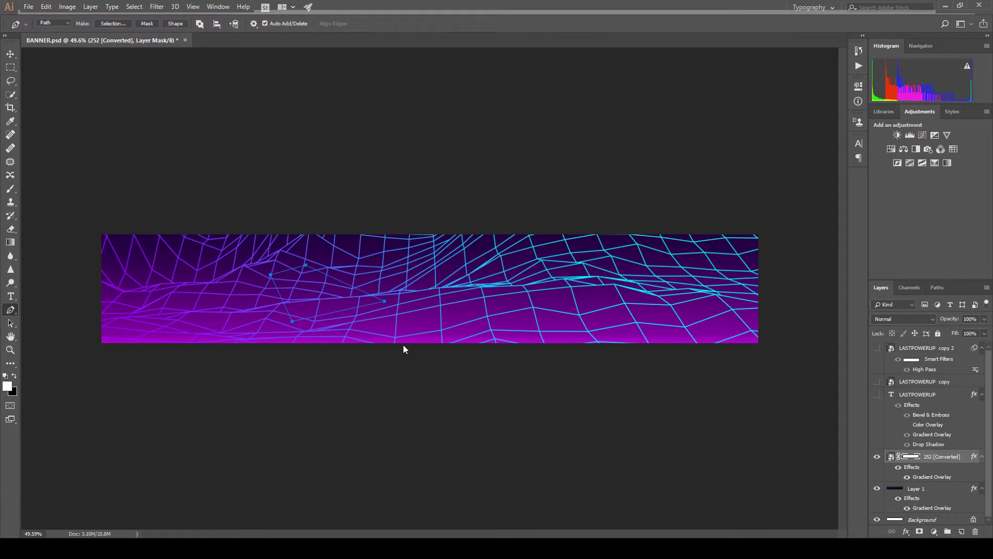
key("i")
key("p")
key("ctrl+Return")
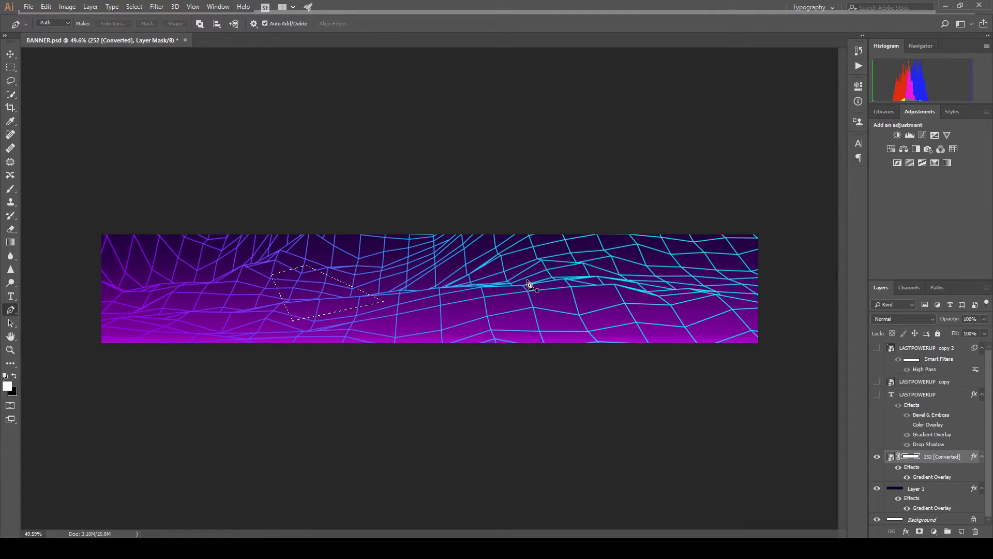
key("Delete")
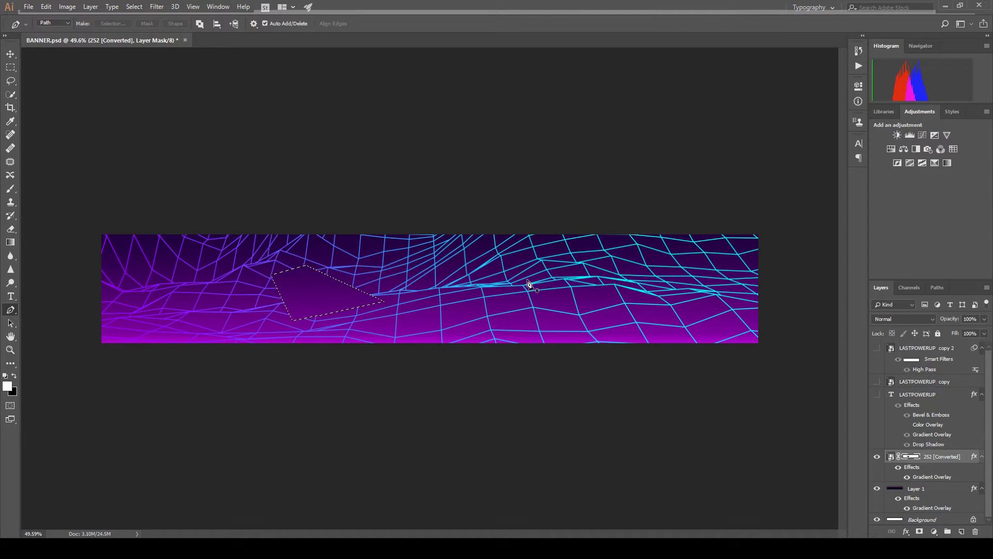
Undo the four-sided mask cutout, its selection and the Pen path on the mesh.
key("ctrl+z")
key("ctrl+alt+z")
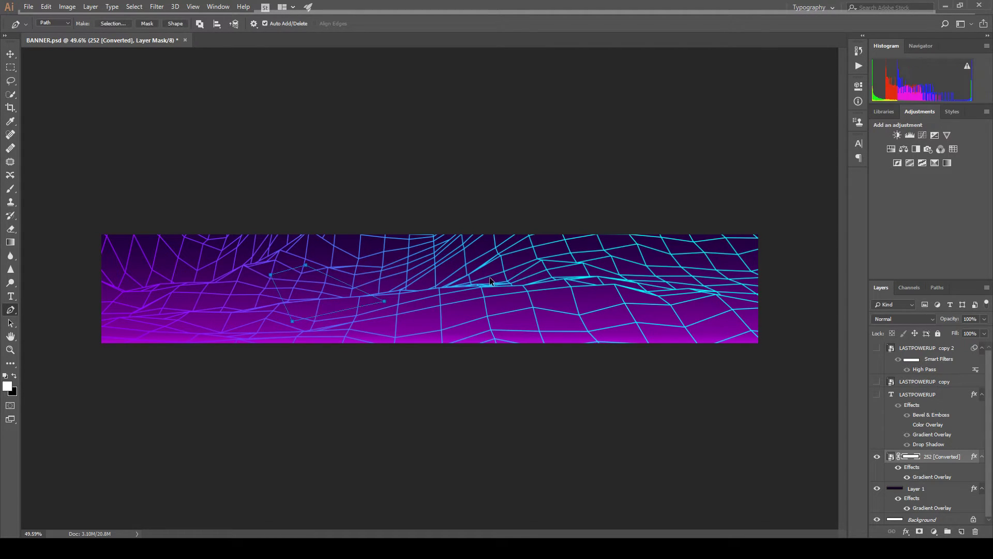
key("ctrl+alt+z")
key("ctrl+alt+z")
key("ctrl+alt+z")
key("ctrl+alt+z")
key("ctrl+alt+z")
Target the 252 [Converted] mesh artwork instead of its mask and start a Pen path from the banner's left edge to the first ridge junction.
left_click(891, 456)
key("ctrl+plus")
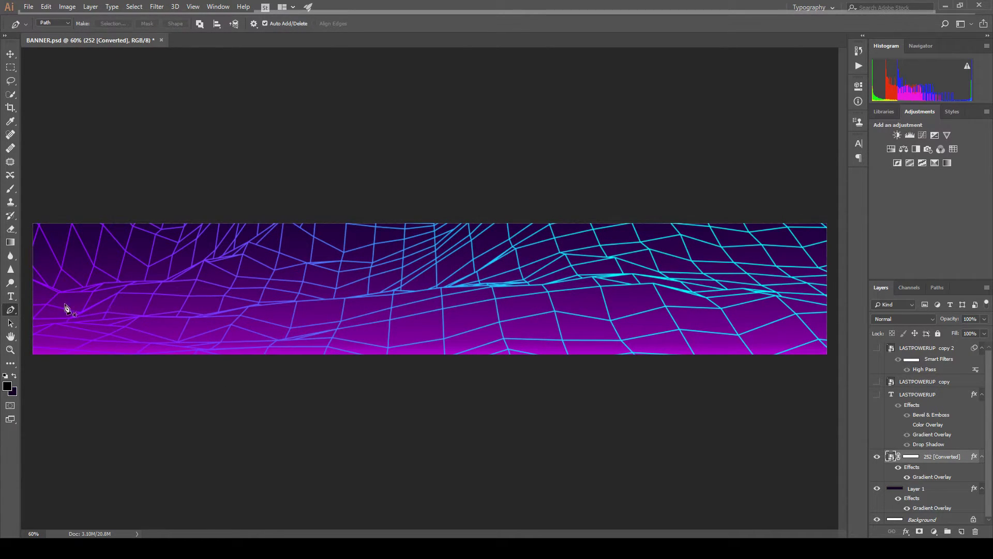
scroll(37, 316, "up", 1)
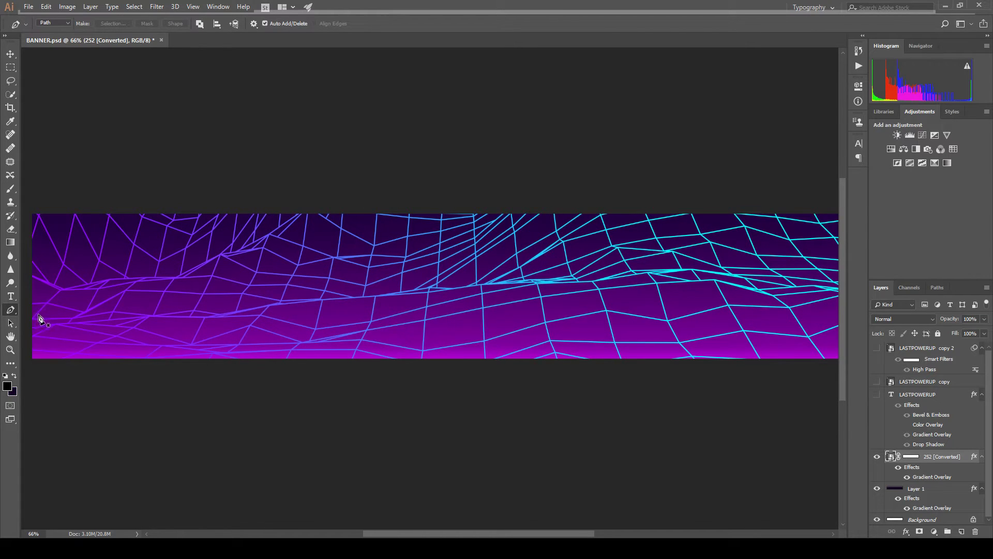
scroll(37, 317, "up", 3)
left_click_drag(31, 305, 52, 301)
scroll(62, 290, "up", 4)
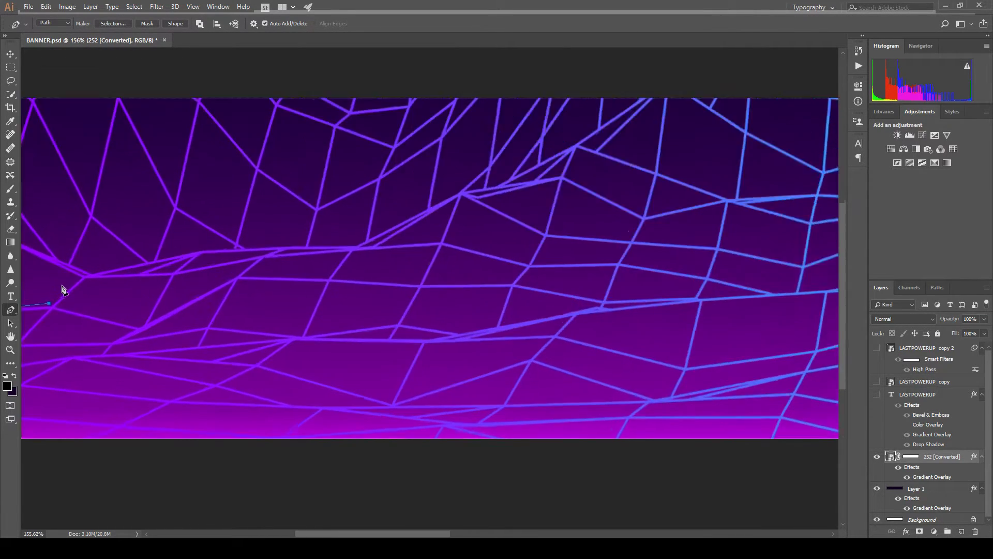
scroll(62, 290, "up", 1)
left_click_drag(86, 276, 123, 265)
scroll(105, 271, "up", 2)
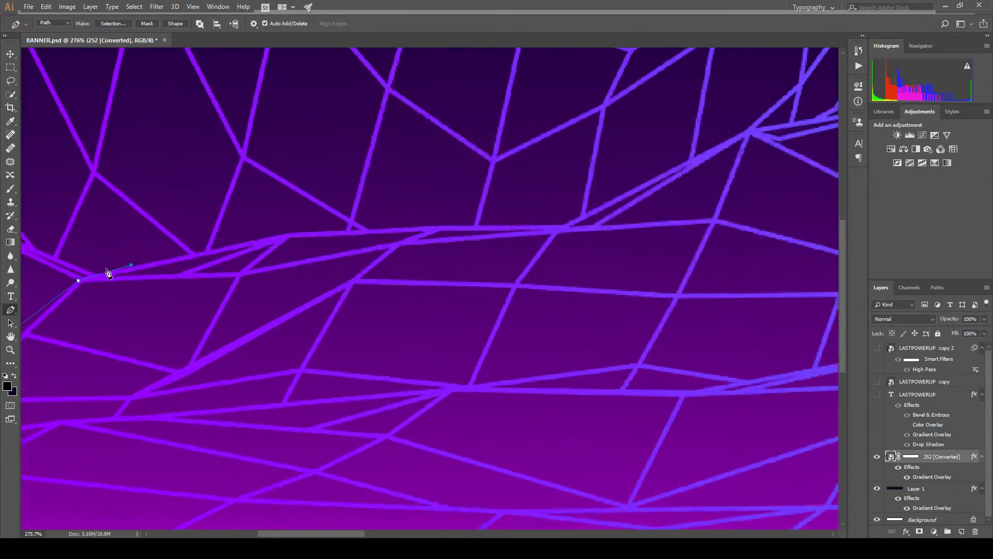
Continue the Pen path with anchor points along the gently rising purple ridge line of the mesh.
left_click(229, 246)
scroll(235, 246, "right", 3)
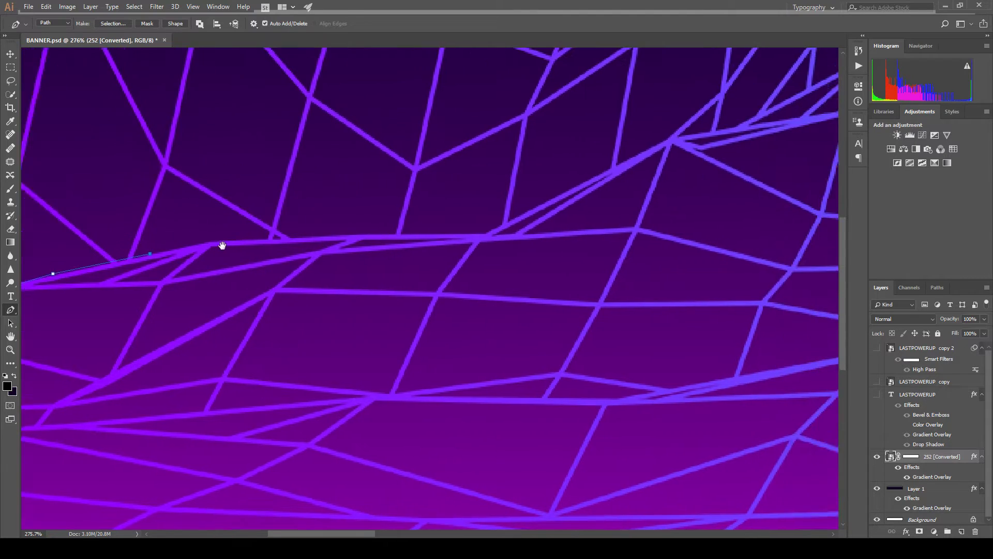
left_click(96, 259)
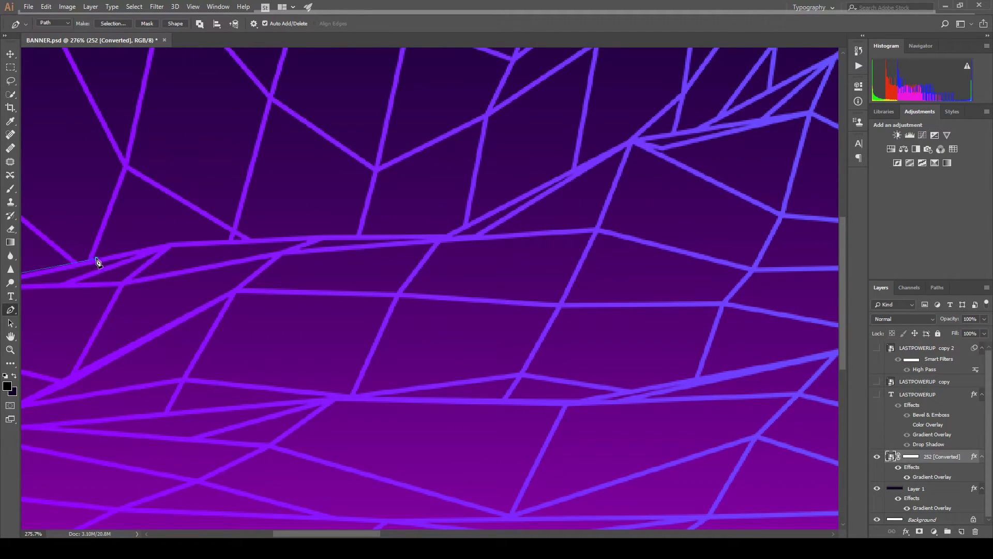
left_click(171, 243)
scroll(263, 248, "up", 1)
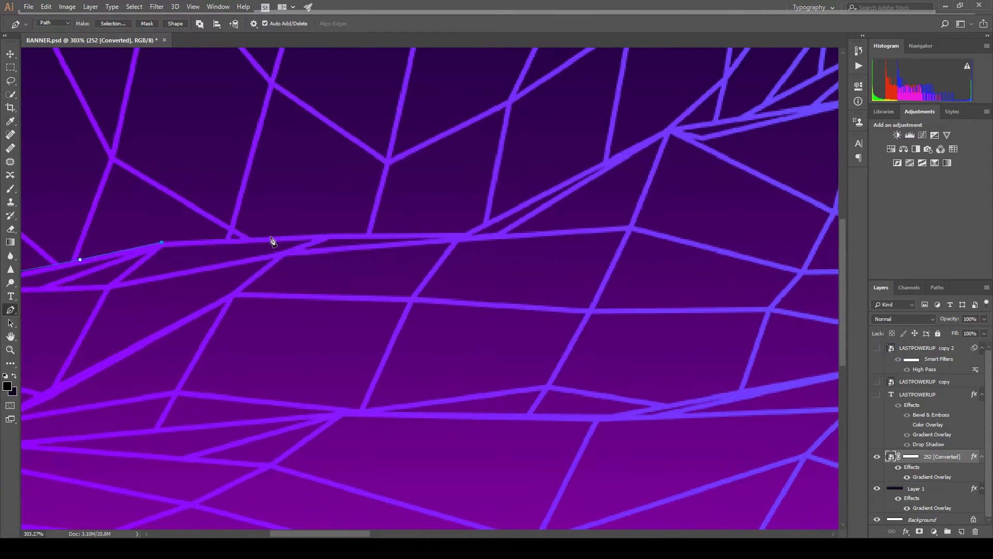
left_click(270, 239)
scroll(233, 249, "right", 3)
left_click(283, 239)
Extend the path from the ridge's flat stretch up the steep slope to the first peak.
left_click_drag(335, 243, 100, 280)
left_click(93, 278)
left_click(201, 217)
left_click_drag(284, 185, 251, 239)
left_click(261, 228)
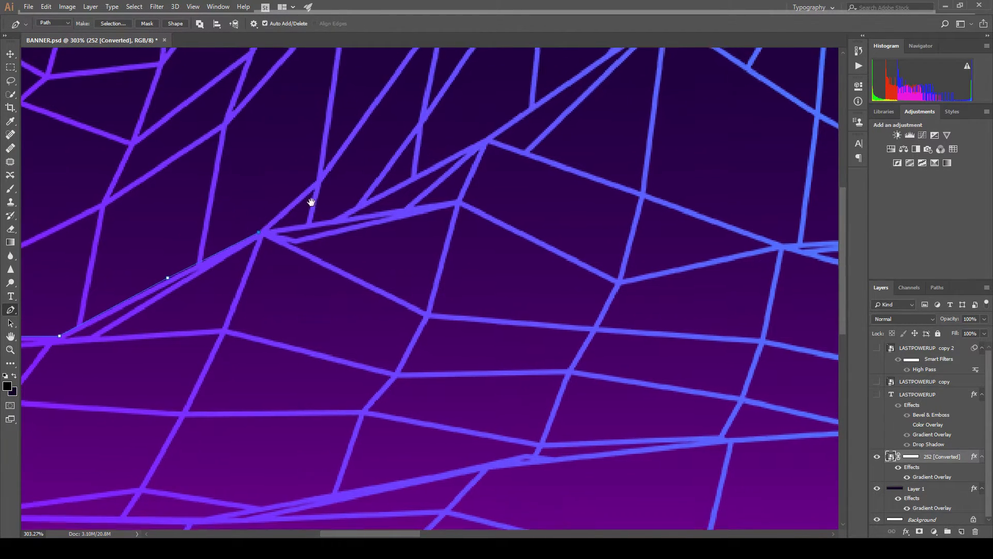
Try to extend the path up the steep mesh line beyond the first peak, and undo that anchor point.
left_click_drag(310, 195, 304, 262)
left_click(300, 254)
left_click_drag(342, 214, 315, 265)
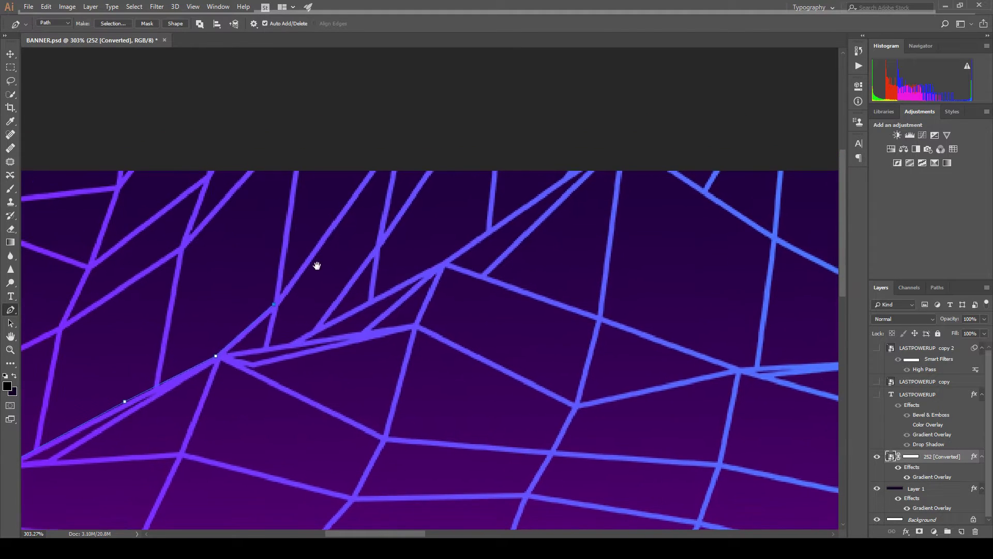
scroll(365, 216, "down", 3)
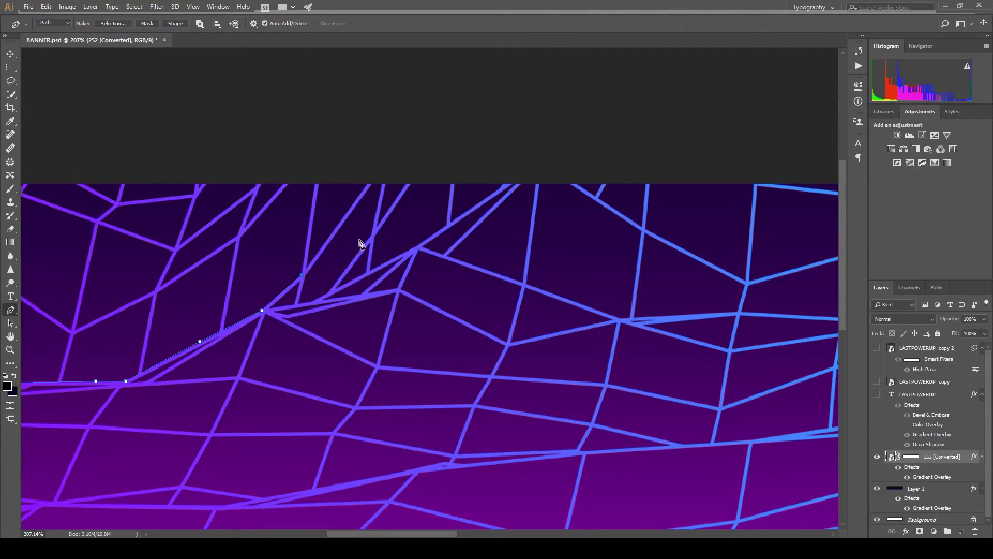
scroll(335, 281, "up", 3)
key("ctrl+z")
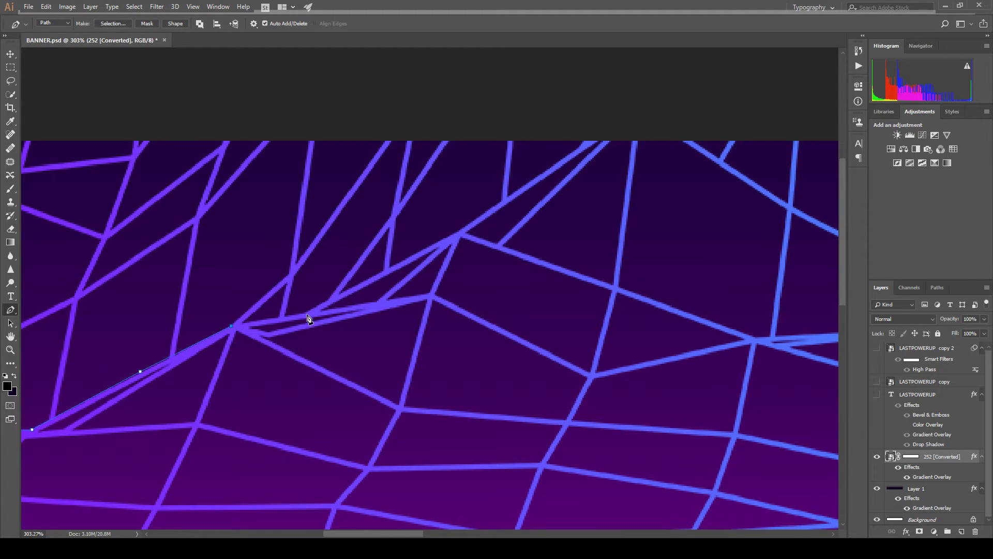
Route the path along the lower ridge line to the second peak and down its far slope to the valley junction.
left_click(306, 314)
left_click_drag(533, 267, 405, 257)
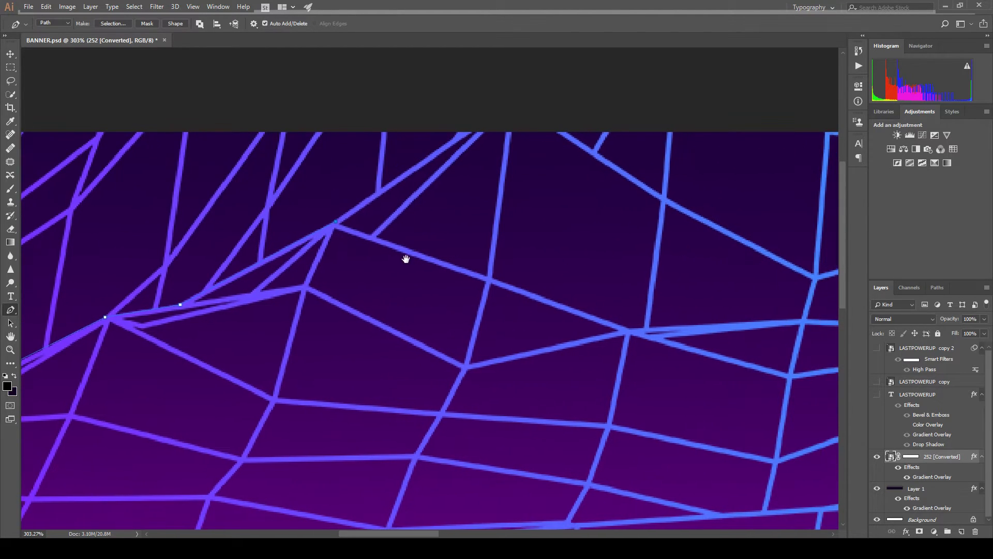
left_click(429, 254)
left_click_drag(497, 289, 262, 257)
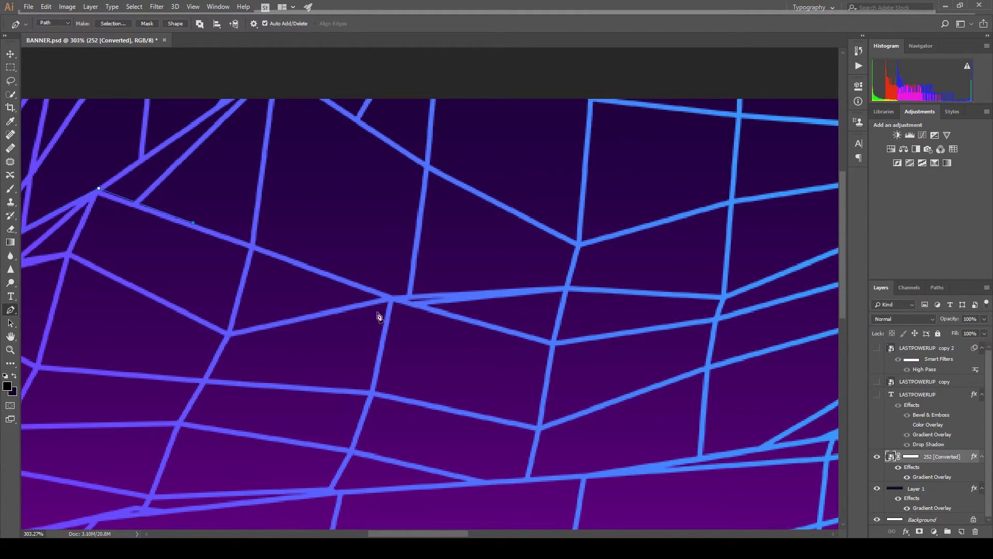
left_click_drag(428, 305, 351, 298)
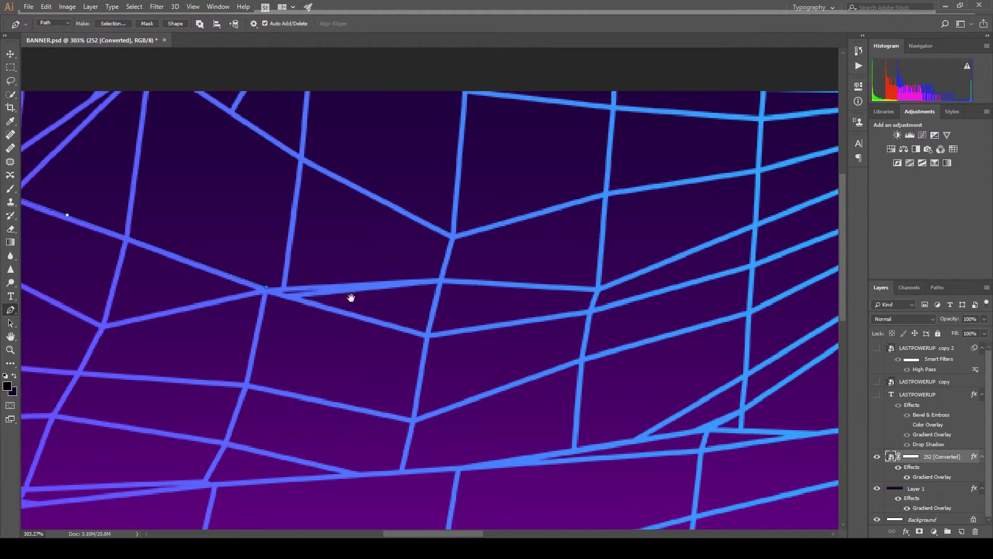
Try an anchor point on the junction beyond the valley, and undo it.
left_click(439, 282)
scroll(579, 306, "down", 5)
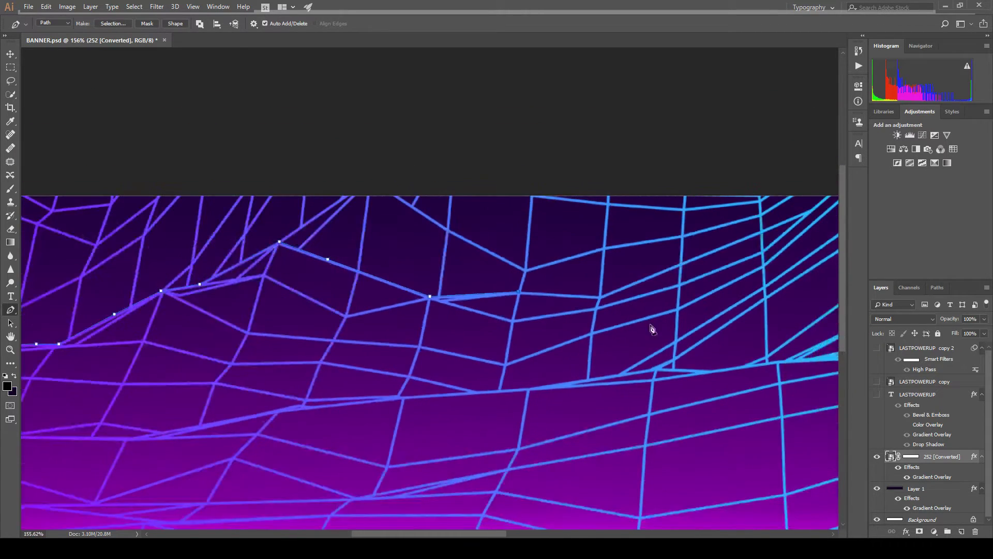
key("ctrl+z")
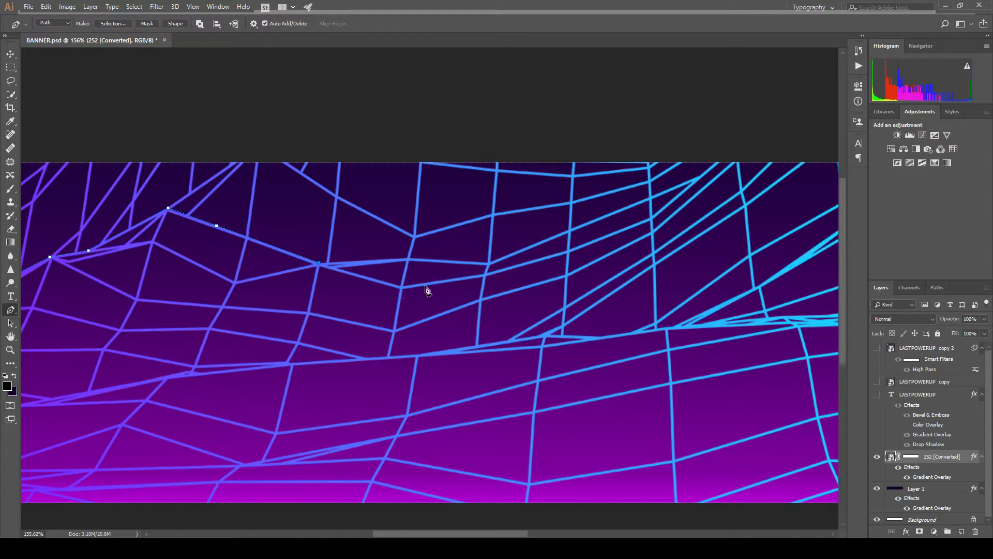
Trace the path across the valley junctions and up the rising blue mesh line to just beyond the banner's upper edge.
scroll(637, 236, "down", 3)
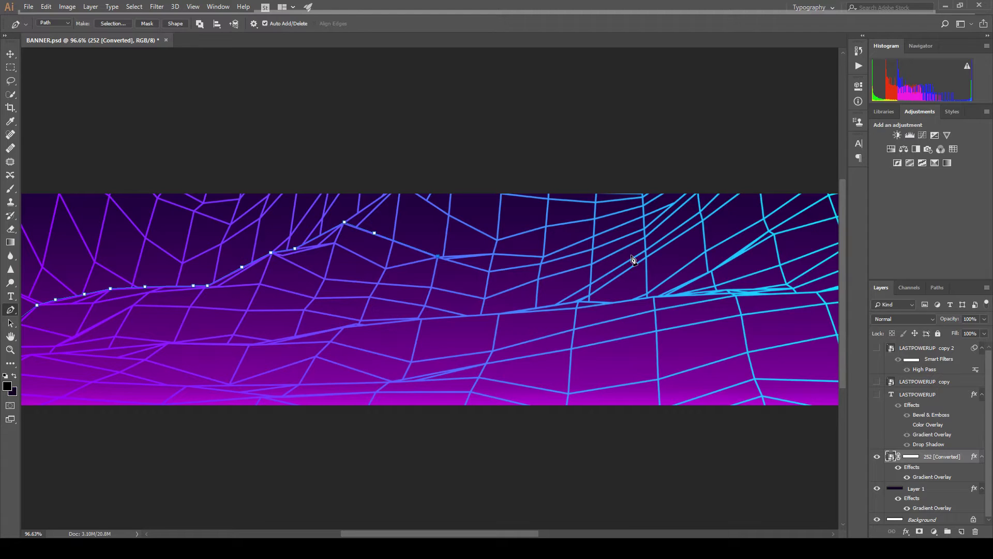
scroll(461, 266, "up", 2)
scroll(449, 253, "up", 2)
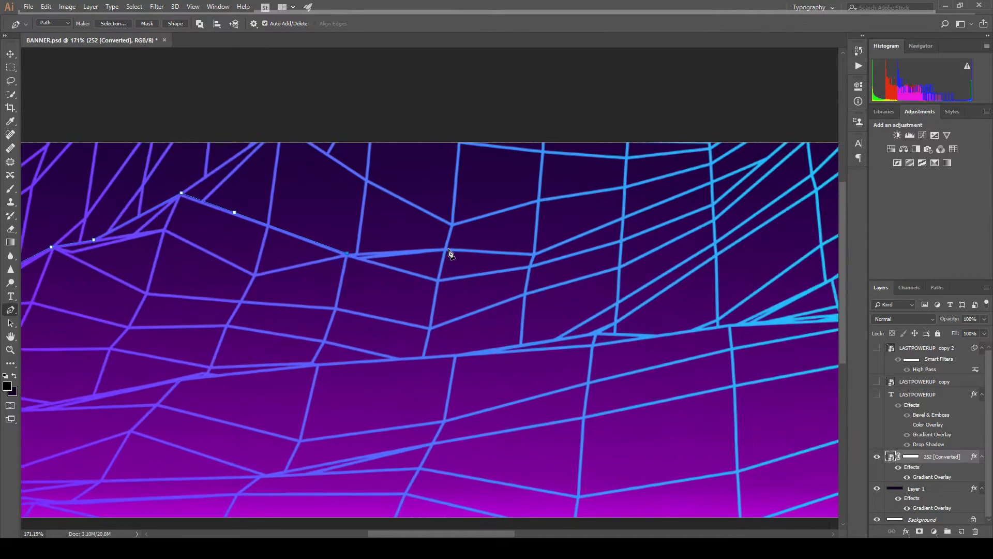
left_click(444, 247)
left_click_drag(579, 246, 478, 262)
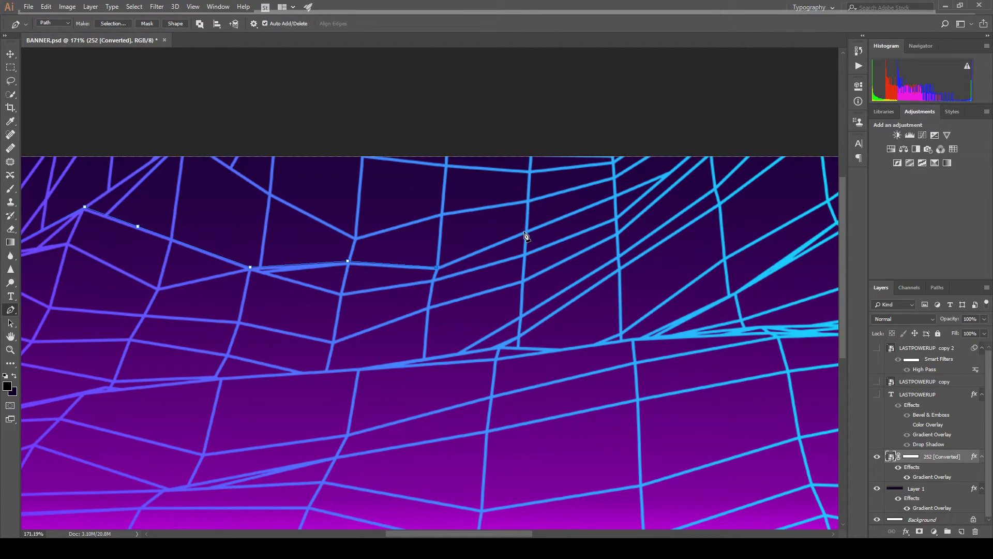
left_click_drag(525, 236, 408, 257)
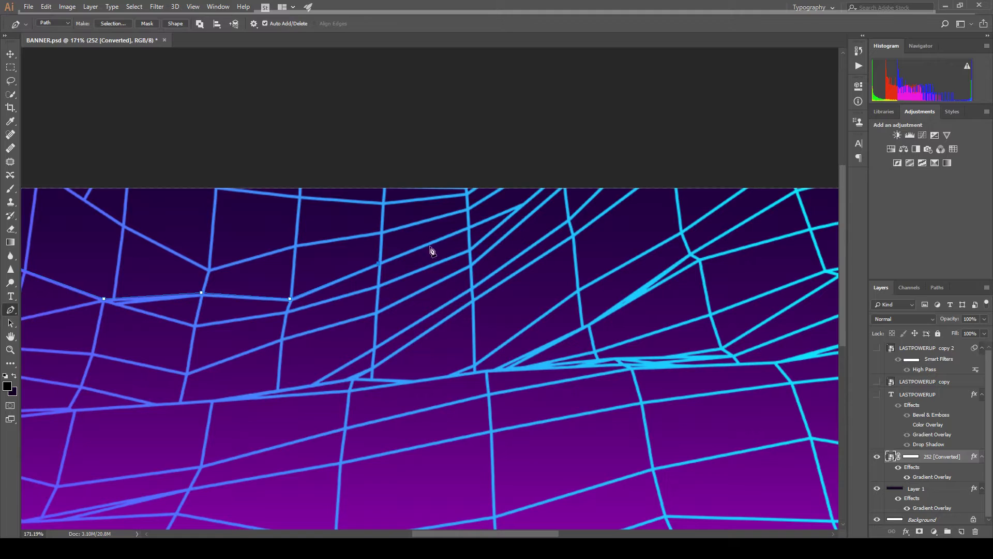
left_click(524, 203)
scroll(549, 189, "up", 2)
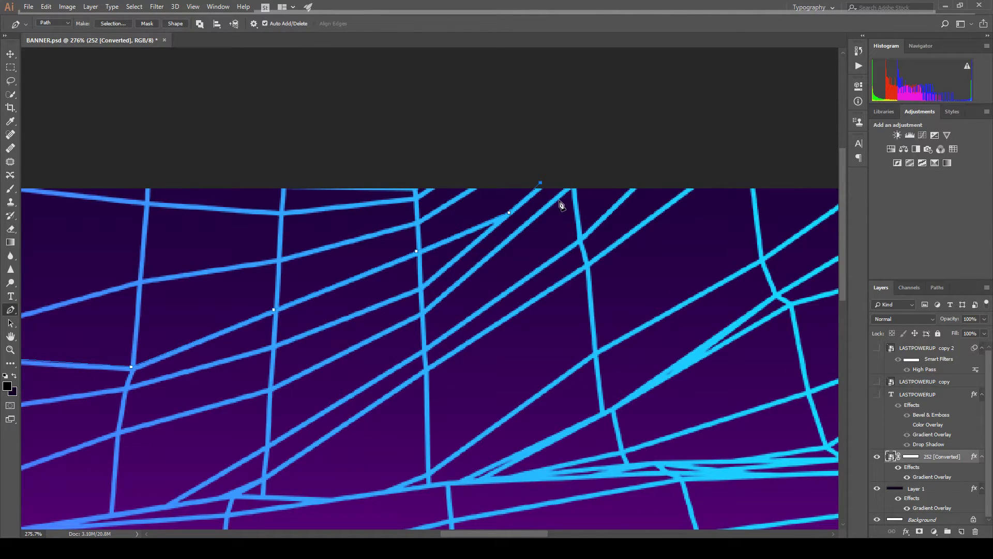
scroll(561, 205, "down", 5)
scroll(662, 223, "down", 2)
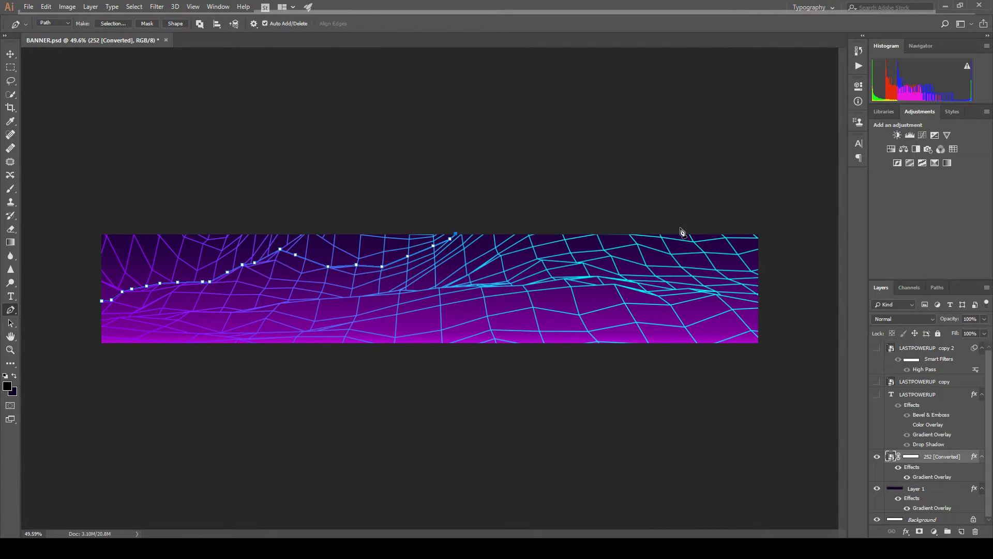
Carry the path just above the banner's upper edge and back down onto the first junction of the far cyan ridge.
scroll(667, 240, "up", 4)
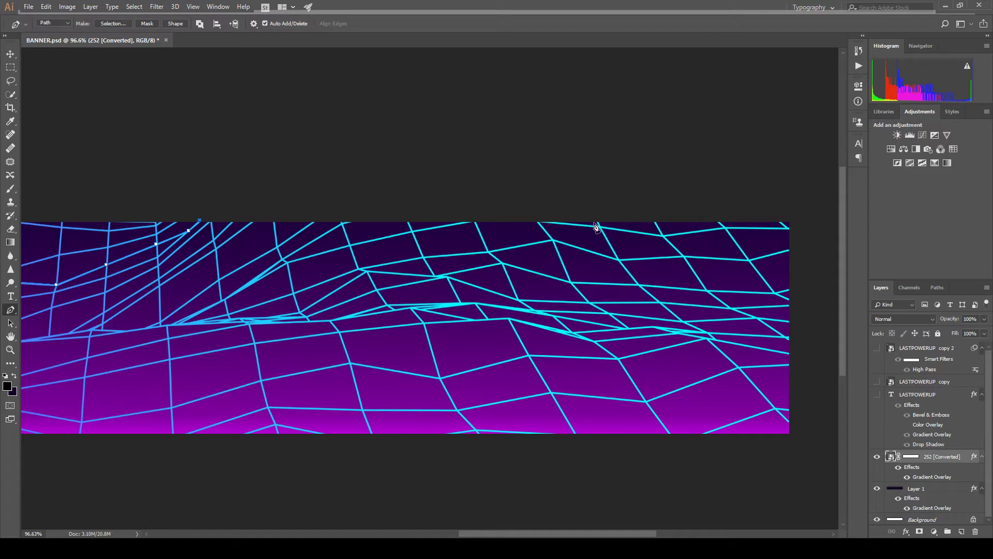
scroll(572, 215, "up", 2)
left_click(509, 213)
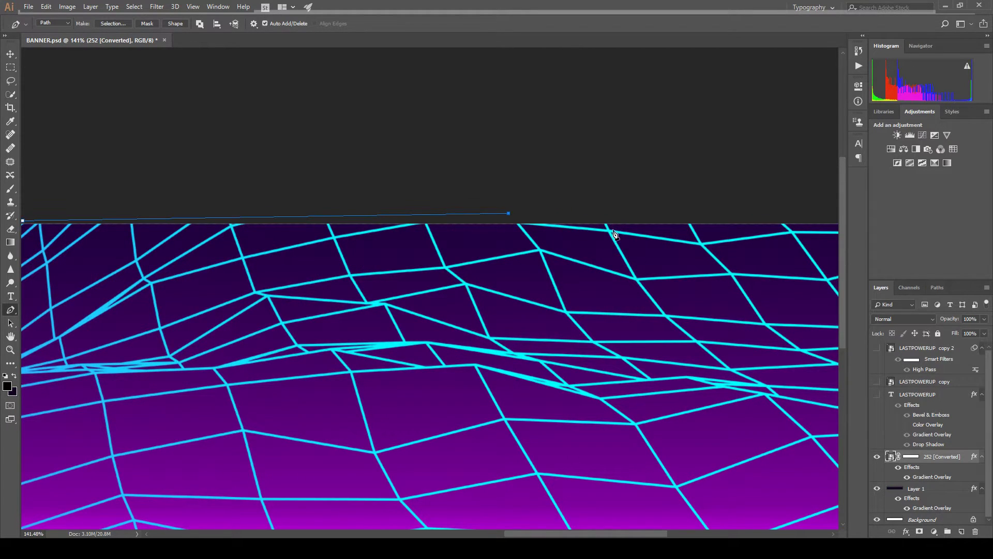
left_click(607, 228)
left_click_drag(609, 231, 440, 274)
scroll(512, 227, "down", 1)
scroll(466, 244, "up", 2)
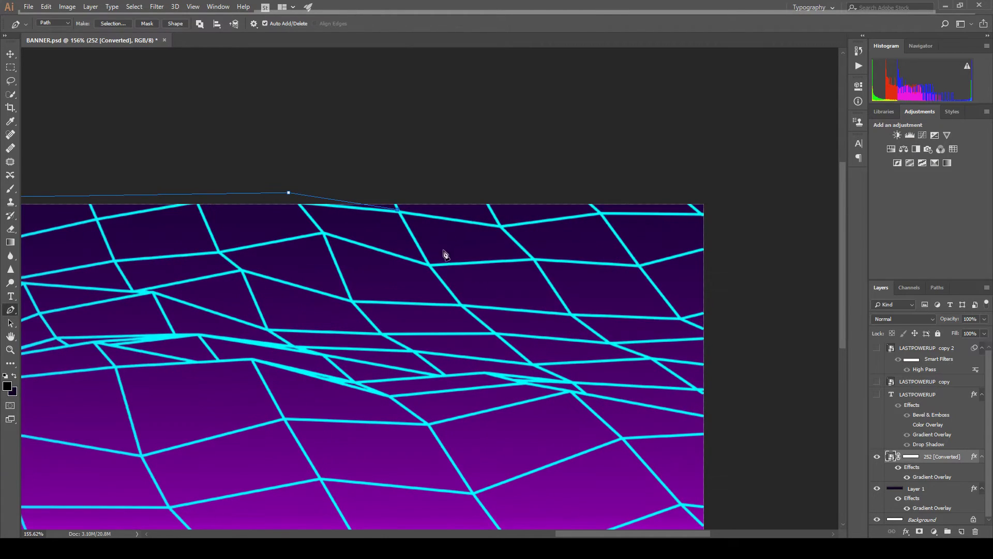
Follow the cyan ridge junctions with anchor points and end just outside the banner's right edge.
left_click(499, 226)
left_click_drag(543, 225, 458, 243)
left_click(512, 232)
left_click(612, 232)
left_click(634, 231)
scroll(639, 223, "down", 10)
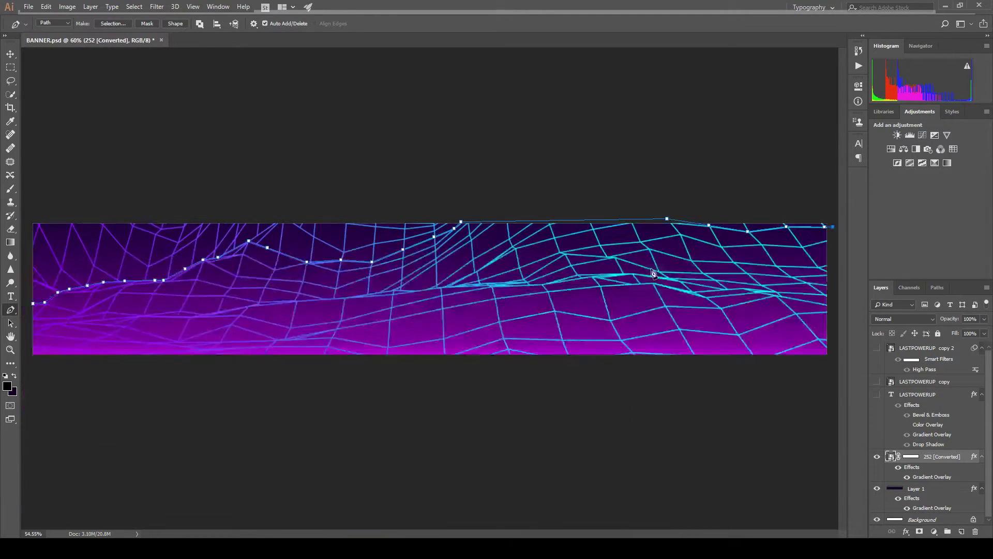
Close the path around the outside of the banner's two lower corners, back to its starting point.
scroll(653, 273, "down", 1)
left_click(763, 347)
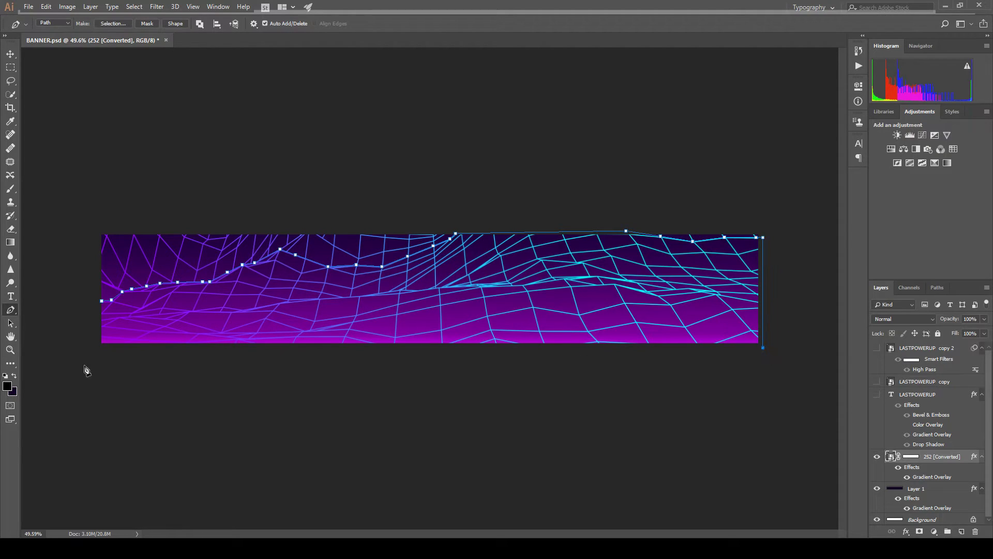
left_click(92, 348)
left_click(102, 305)
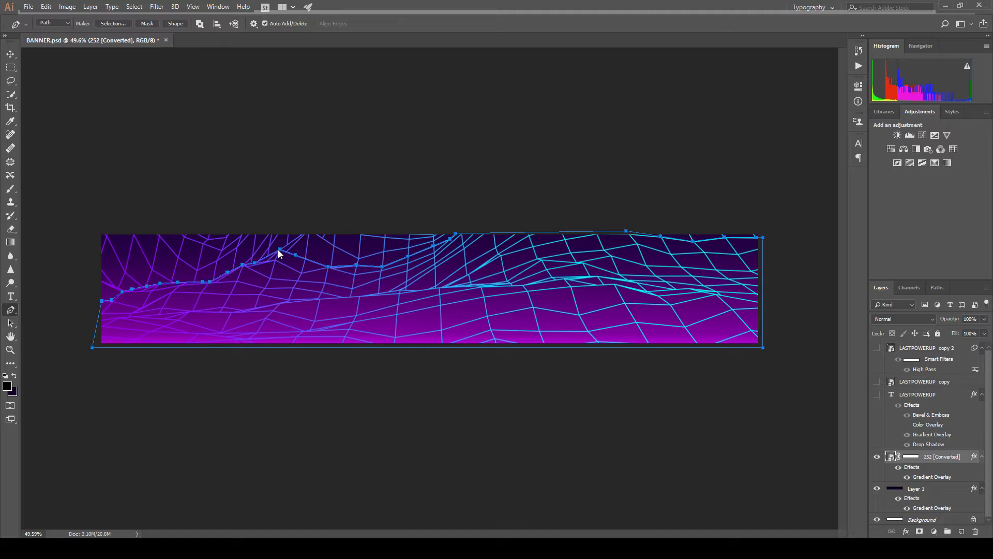
Convert the closed ridge path into a selection.
key("i")
key("p")
key("ctrl+Return")
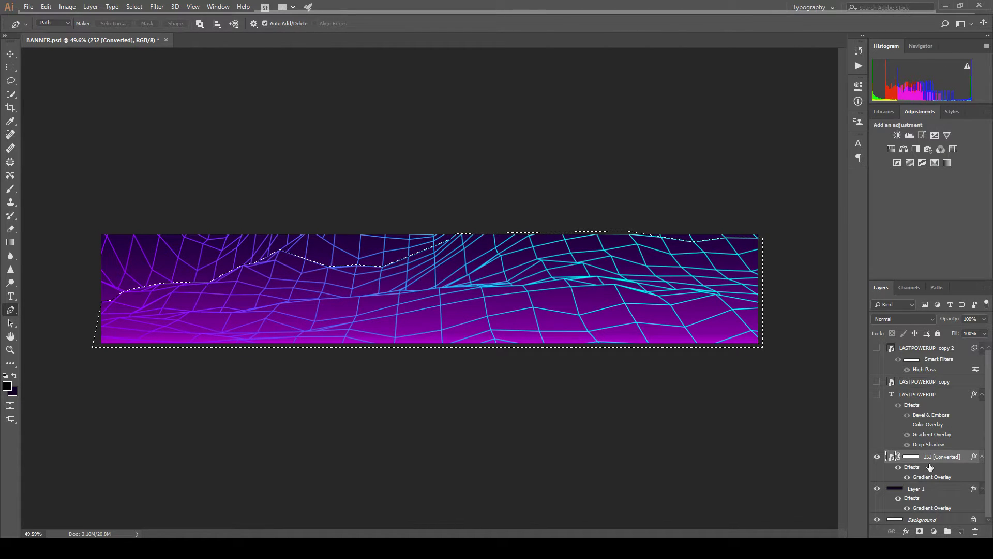
Try cutting the selected area out of the 252 [Converted] layer mask, and undo the cut.
left_click(908, 457)
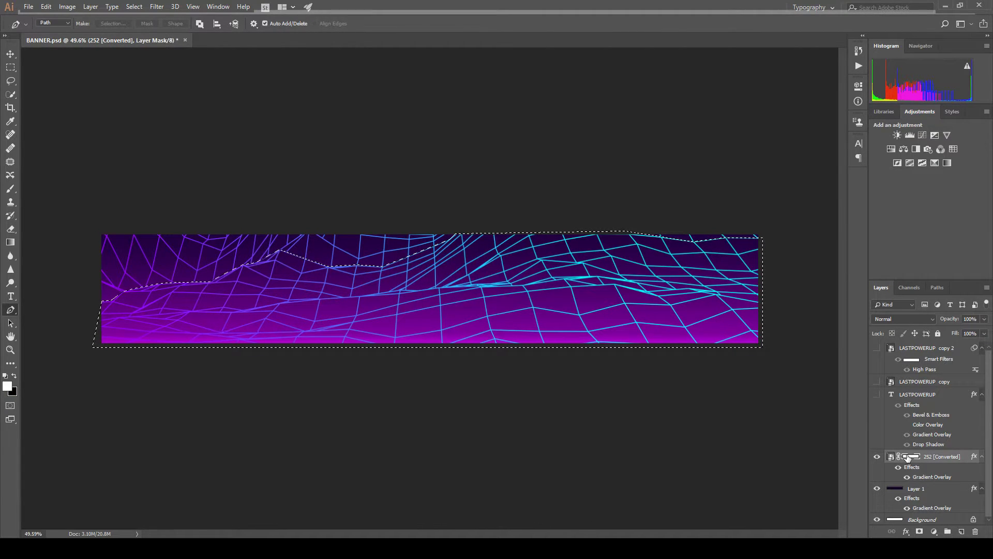
key("Delete")
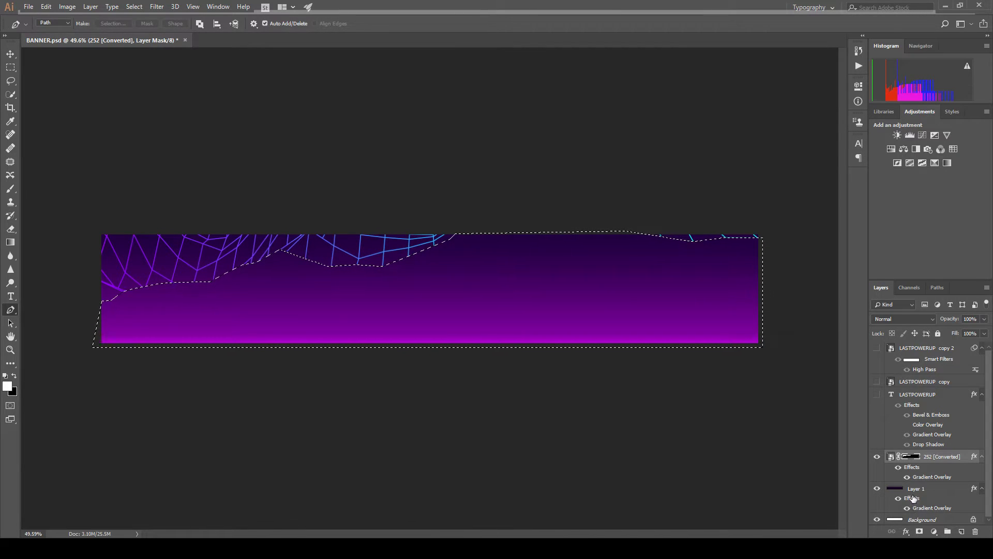
key("ctrl+z")
key("ctrl+z")
key("ctrl+z")
key("ctrl+z")
Try filling the selected mask area with white, swapping the foreground and background colours before and after.
key("x")
key("ctrl+BackSpace")
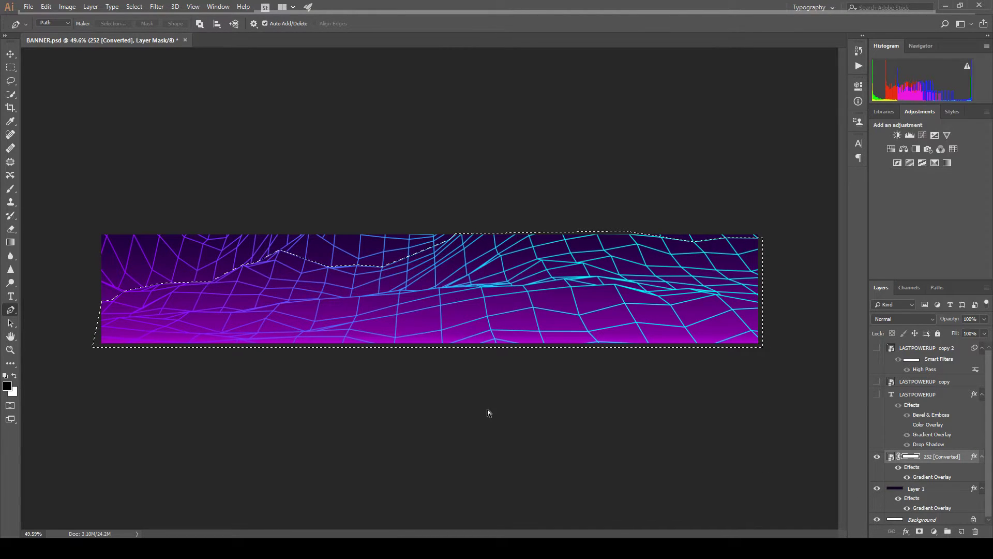
key("x")
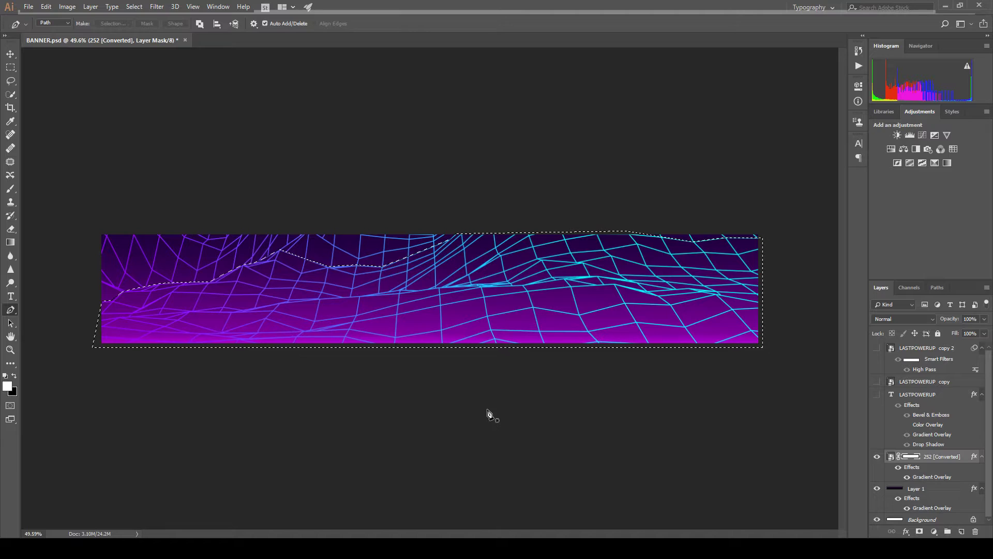
Try clearing the selected area from the mesh layer mask again, and restore the full mesh.
key("Delete")
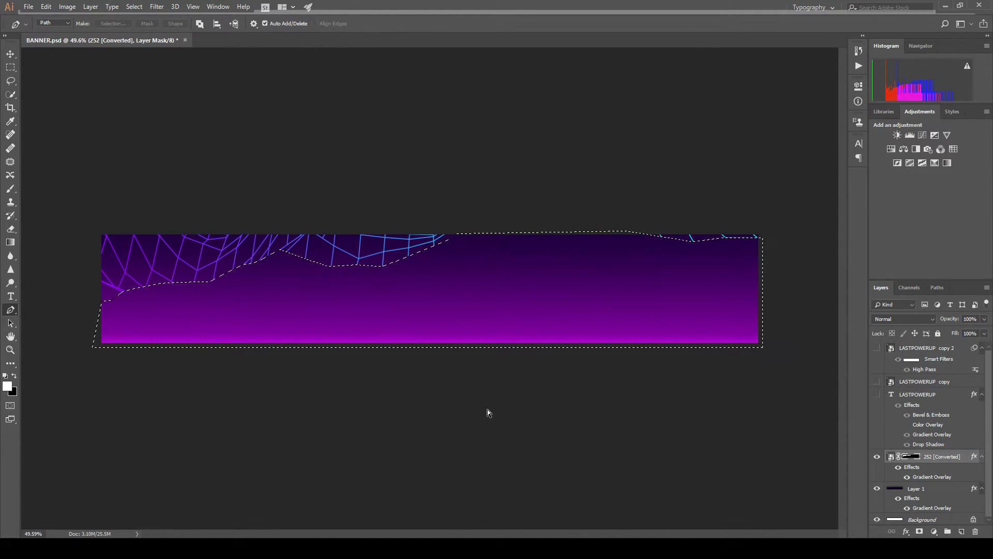
left_click(914, 457, "shift")
left_click(913, 458, "shift")
left_click(911, 457, "shift")
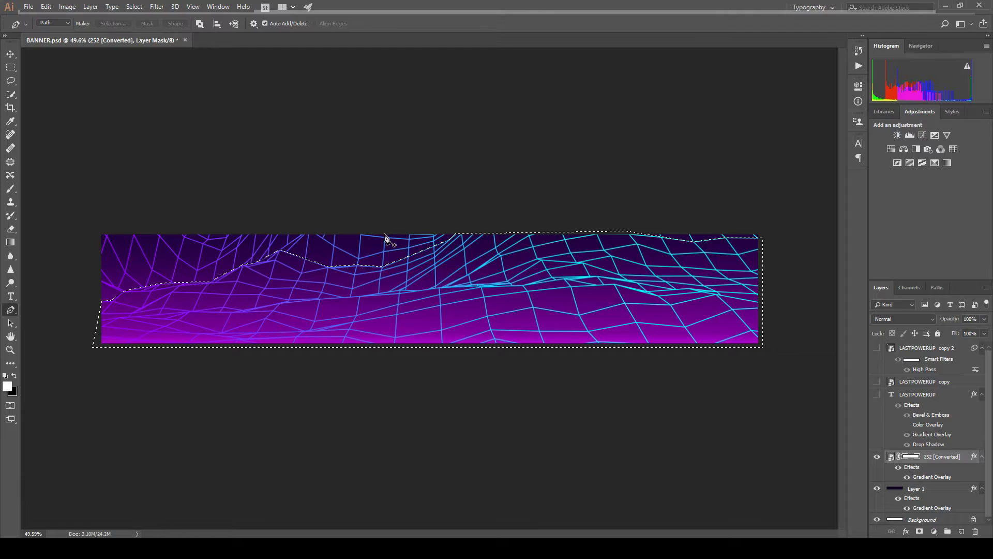
Undo the selection and the path's lower closing points, going back to the open path along the mesh ridge.
key("ctrl+z")
key("ctrl+z")
key("ctrl+z")
key("ctrl+z")
key("ctrl+z")
key("ctrl+z")
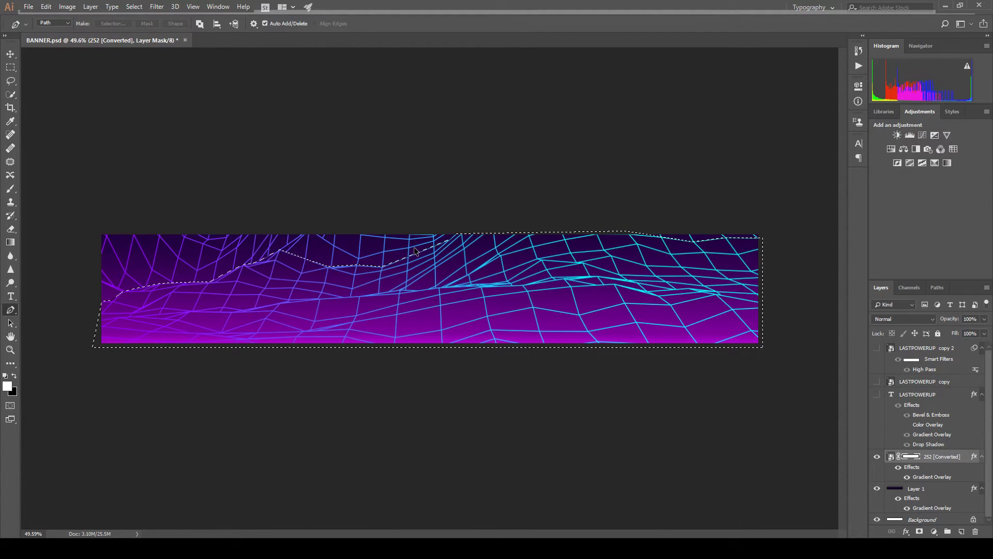
key("ctrl+z")
key("ctrl+z")
key("ctrl+z")
key("ctrl+z")
key("ctrl+z")
key("ctrl+alt+z")
key("ctrl+alt+z")
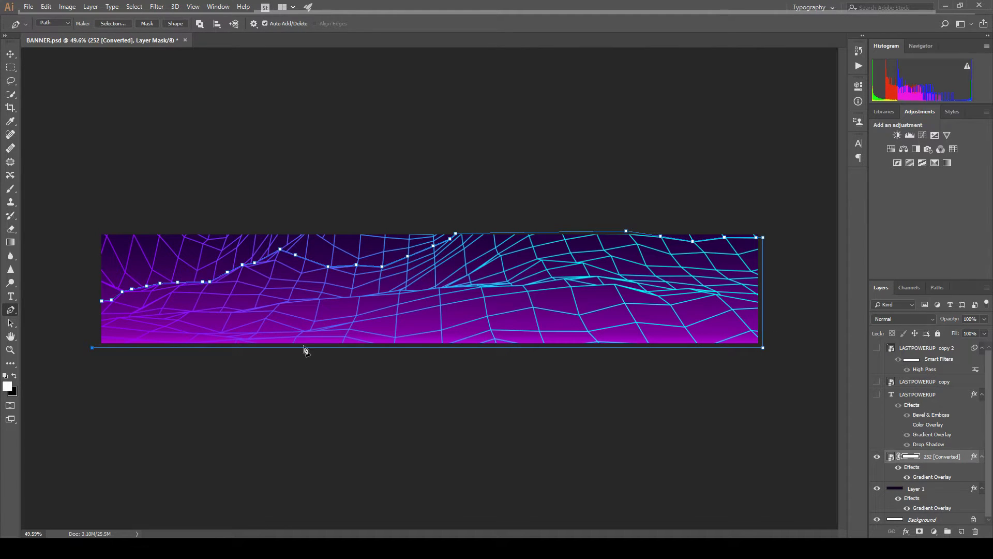
key("ctrl+alt+z")
key("ctrl+alt+z")
Close the ridge path above the banner with one corner beyond each upper end, finishing at the starting anchor.
left_click(758, 198)
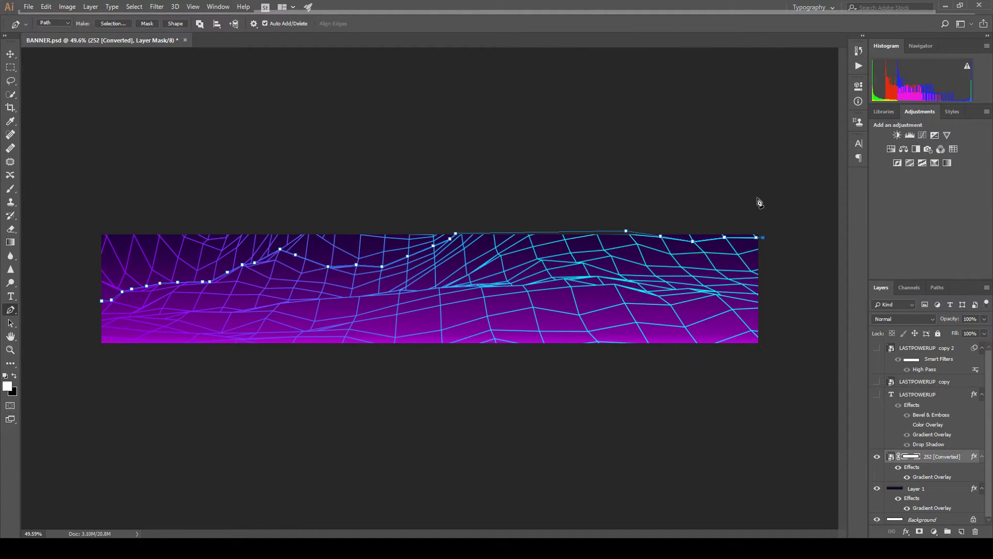
left_click(70, 193)
left_click(101, 300)
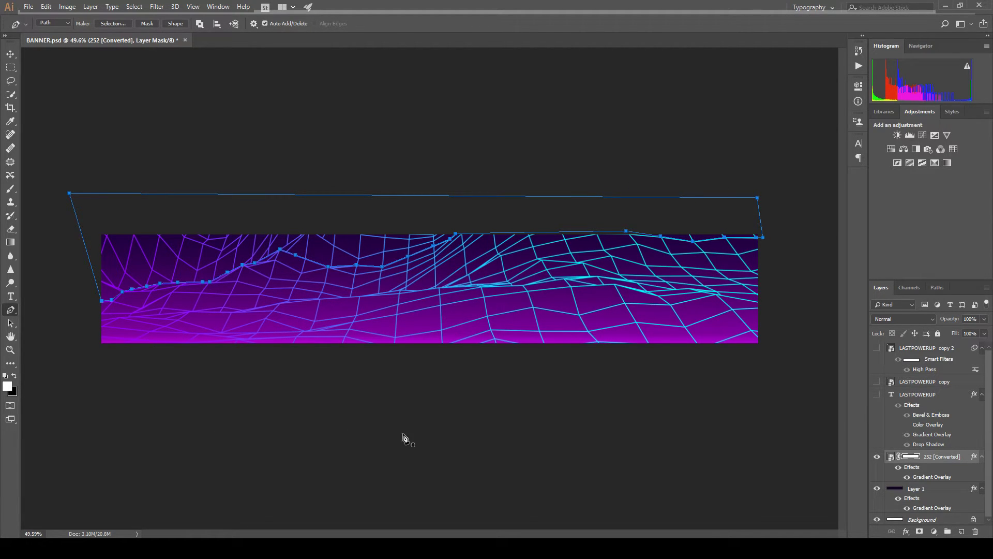
Try inverting the contents of the 252 [Converted] layer twice, and undo both inversions.
left_click(912, 456)
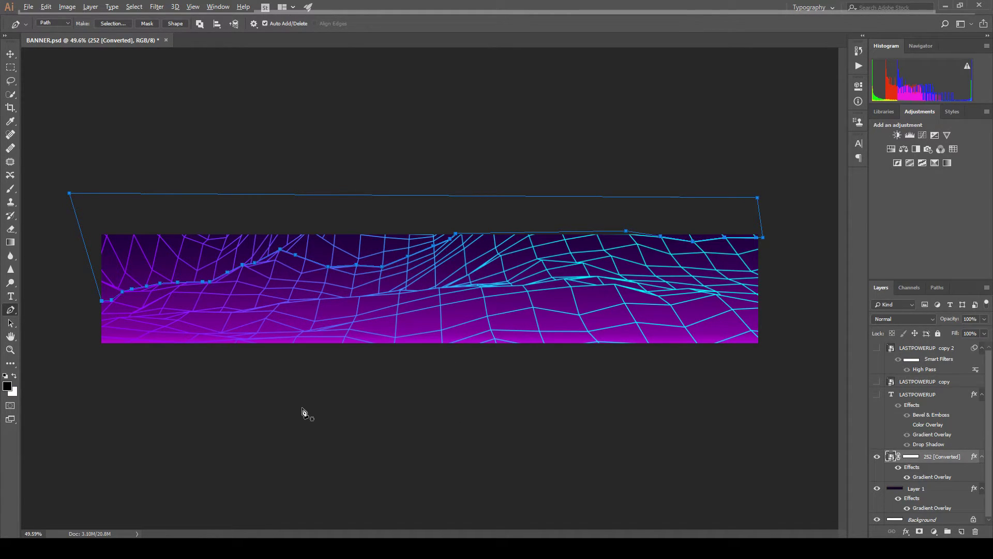
key("x")
key("ctrl+i")
key("ctrl+i")
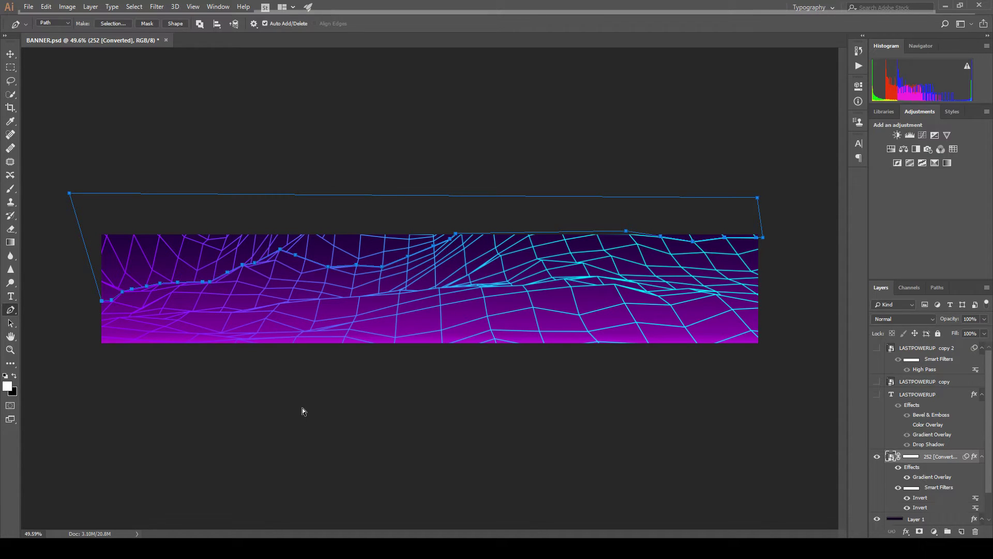
key("ctrl+z")
key("ctrl+z")
key("ctrl+alt+z")
key("ctrl+alt+z")
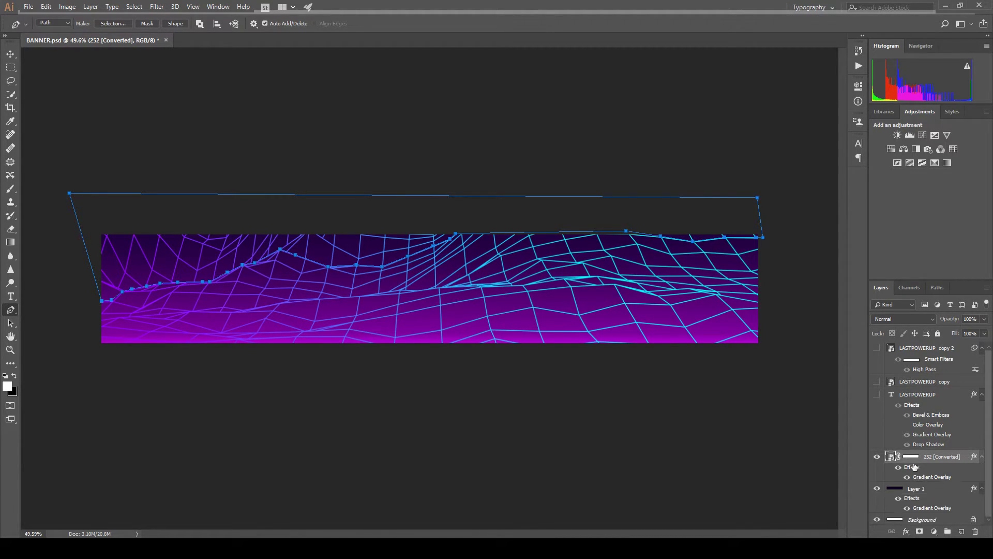
Target the 252 [Converted] layer mask and toggle its inversion back and forth, ending with the mesh visible.
left_click(908, 456)
key("ctrl+i")
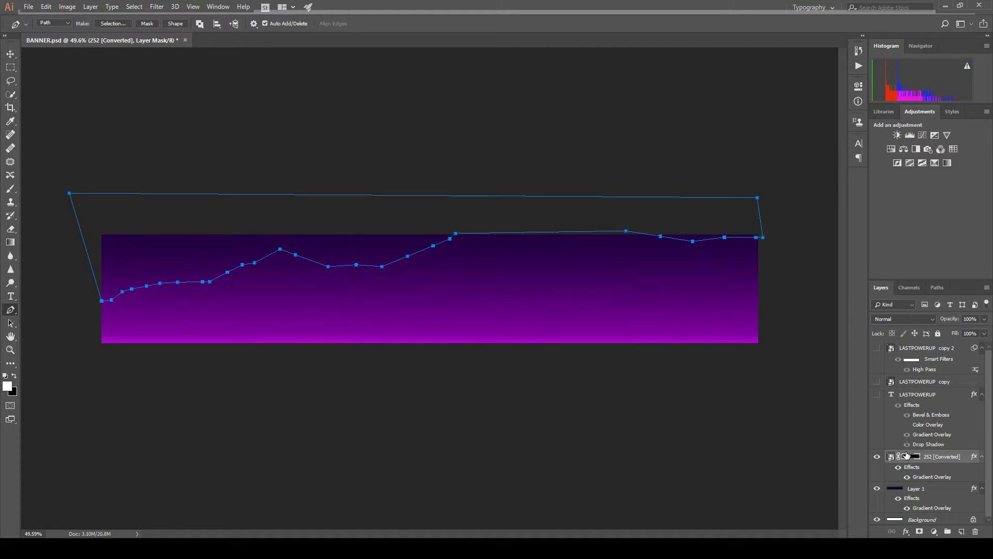
key("ctrl+i")
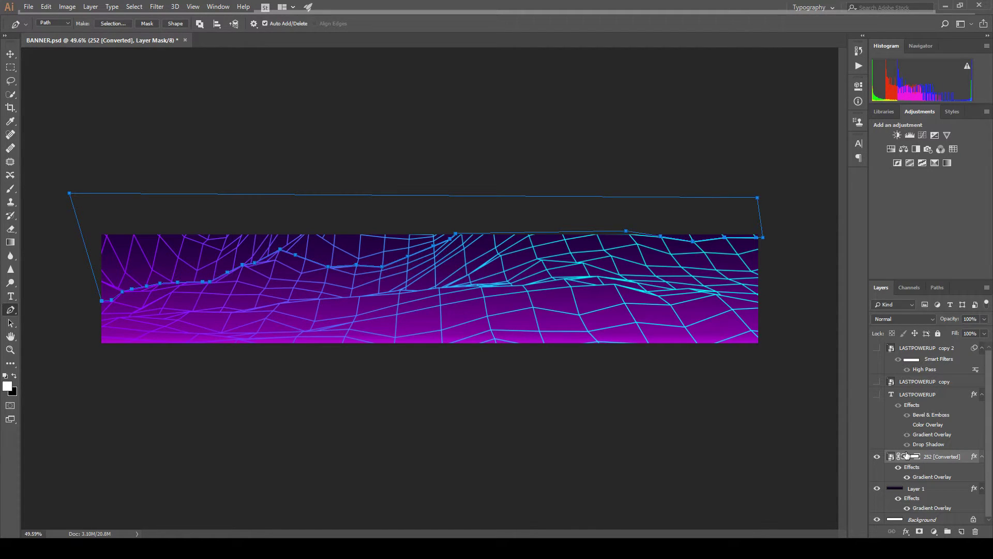
key("ctrl+i")
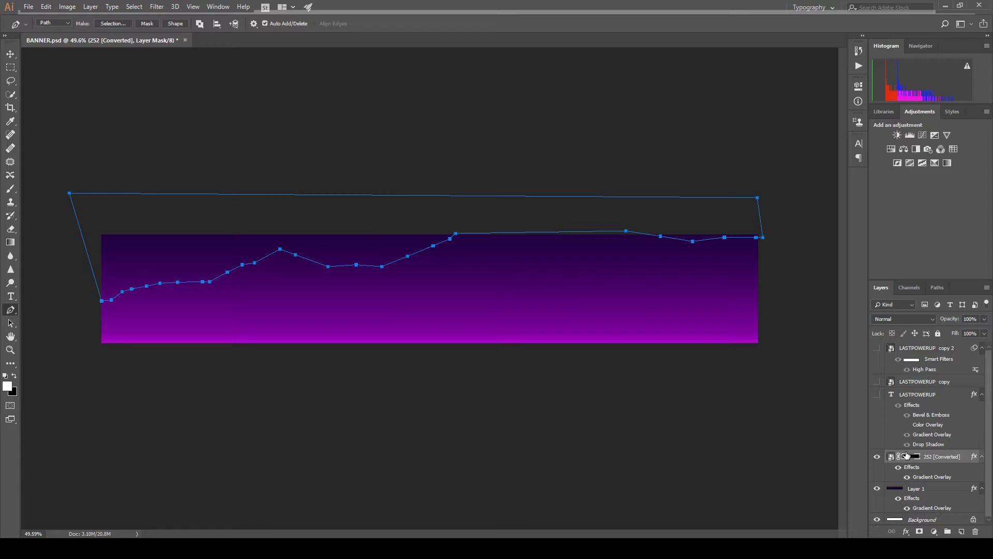
key("ctrl+i")
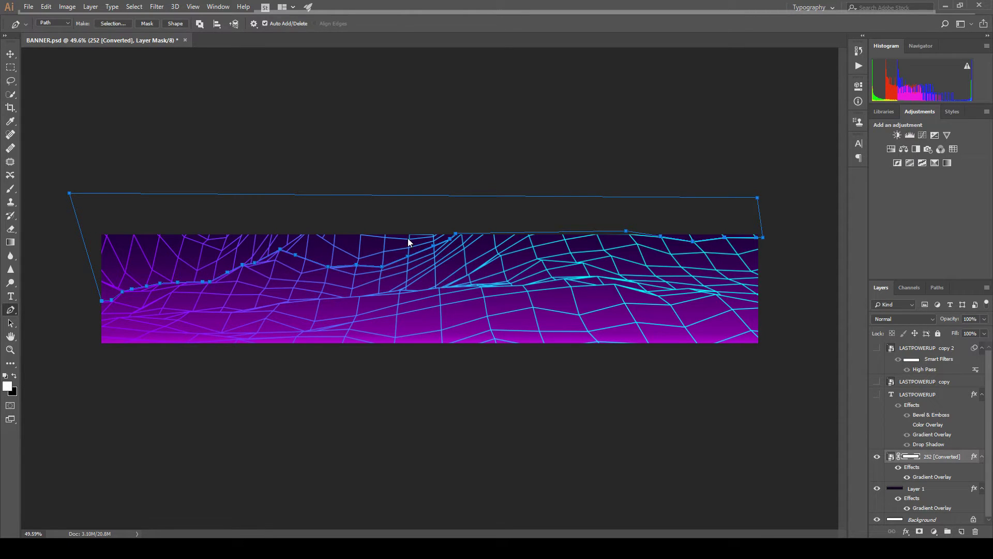
Convert the closed path into a selection, clear the area above the ridge from the mesh layer mask, and deselect.
key("ctrl+Return")
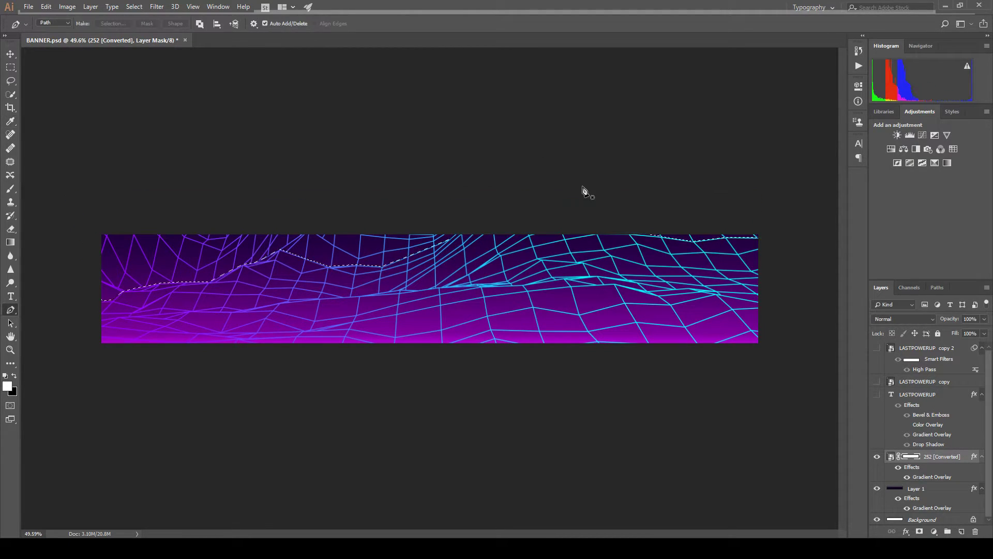
key("Delete")
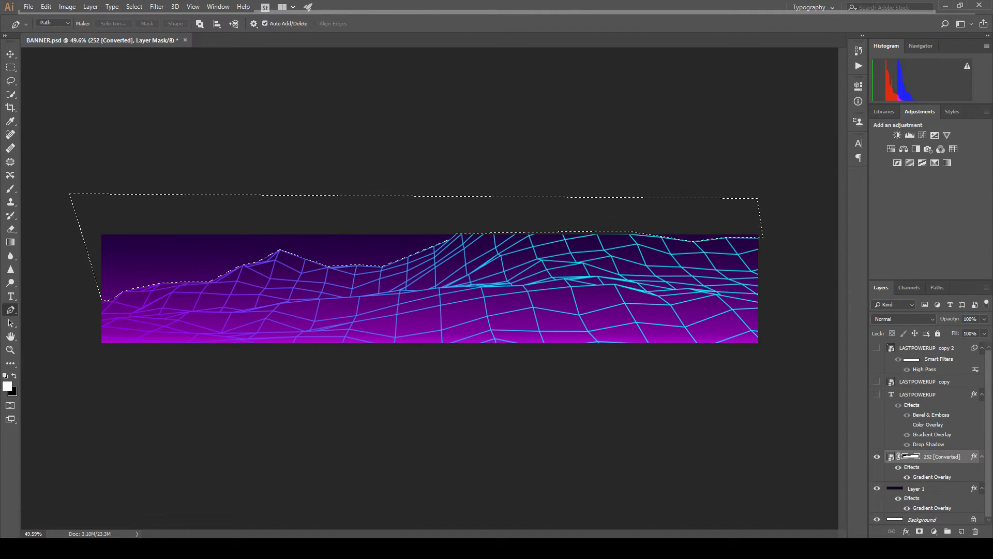
left_click(10, 54)
left_click(130, 77)
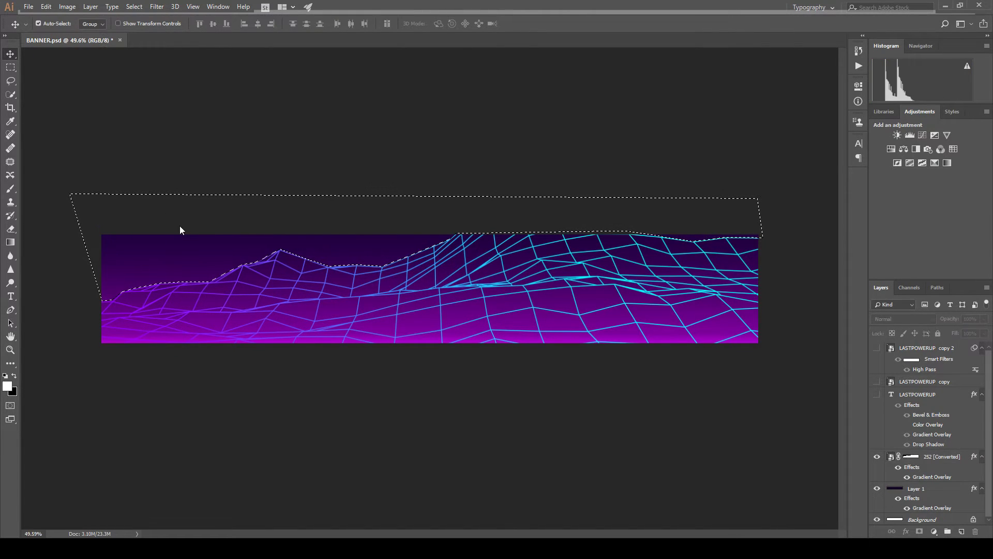
key("ctrl+d")
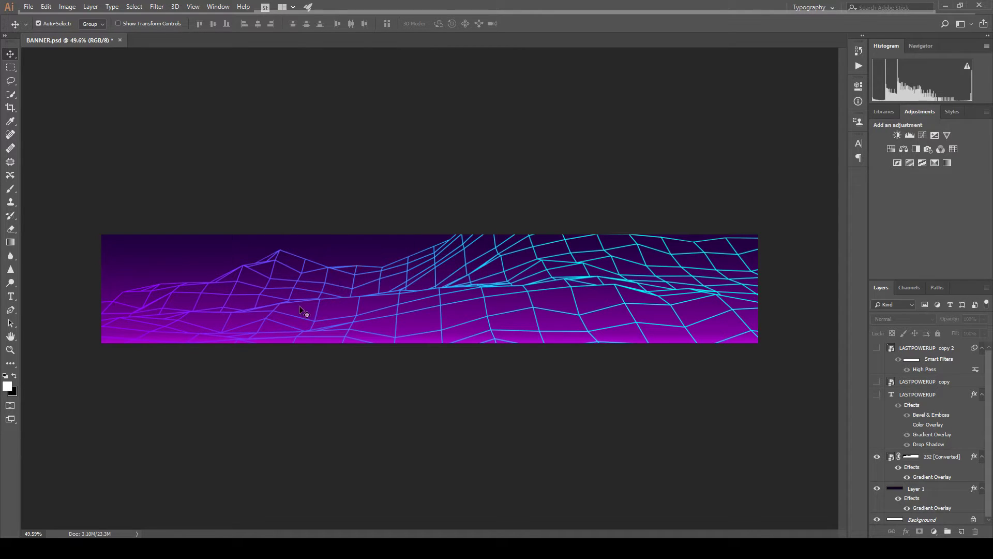
Start a new Pen path at the banner's left edge, following the lower ridge line to its first mesh vertex.
scroll(303, 313, "up", 2)
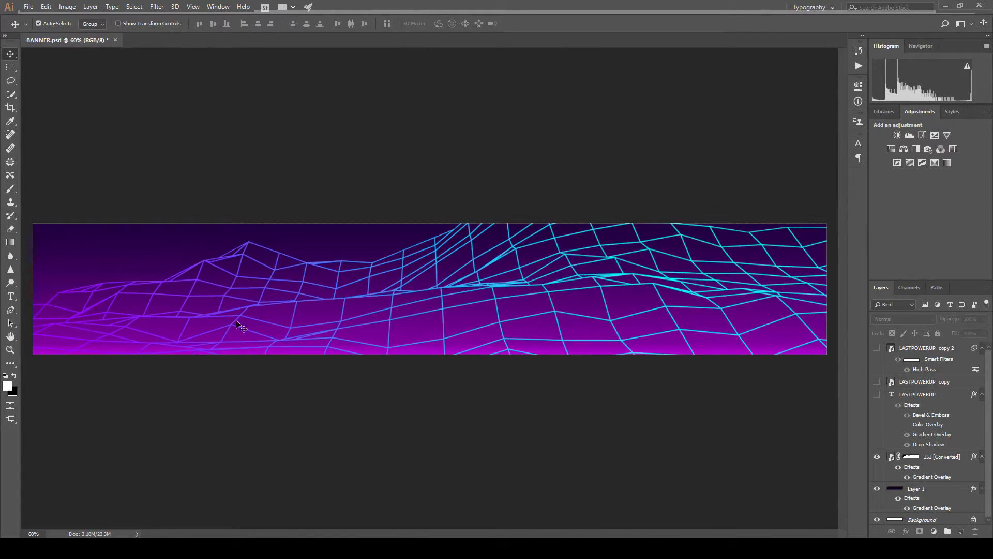
scroll(88, 331, "up", 2)
left_click_drag(98, 292, 235, 280)
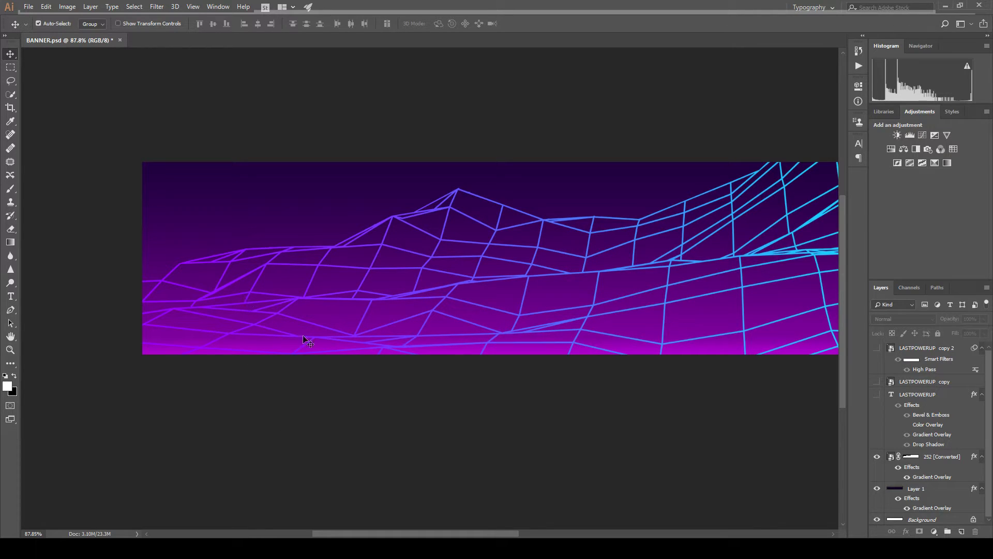
key("p")
scroll(261, 315, "down", 5)
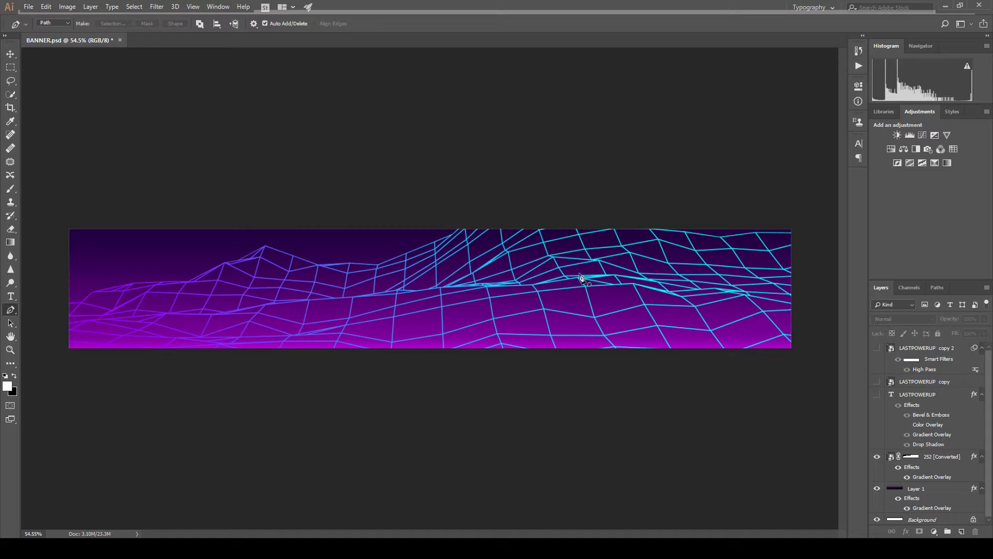
scroll(248, 289, "up", 3)
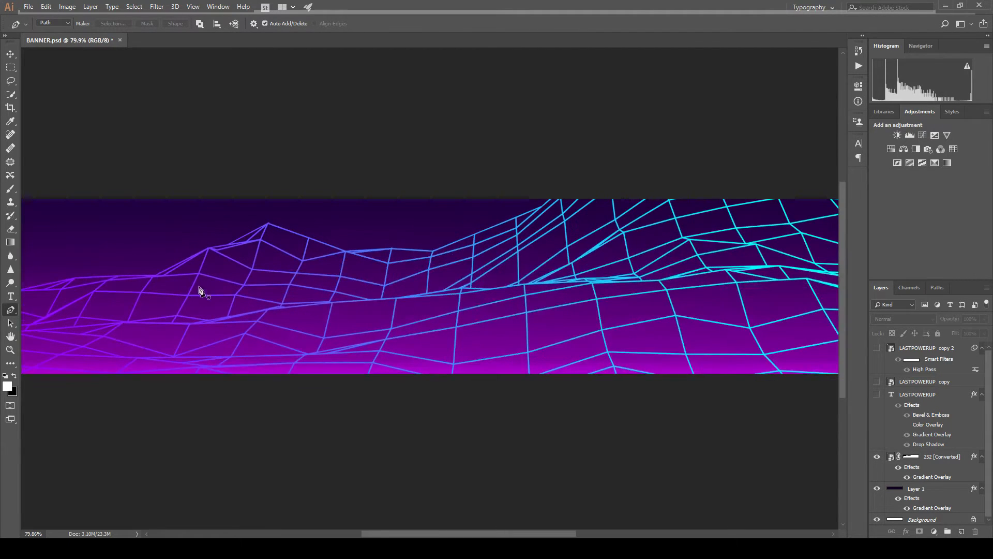
left_click_drag(234, 323, 350, 306)
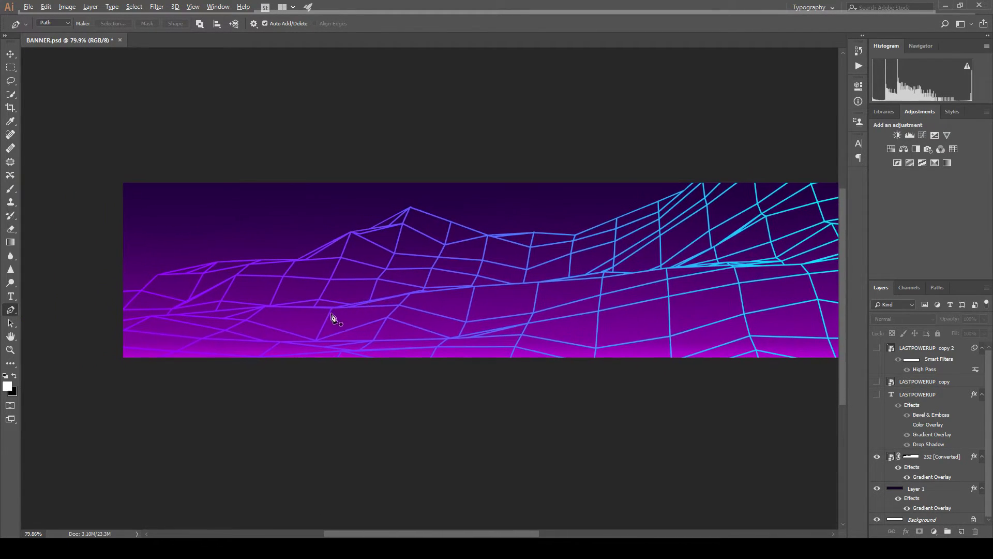
scroll(332, 317, "up", 2)
scroll(70, 328, "up", 1)
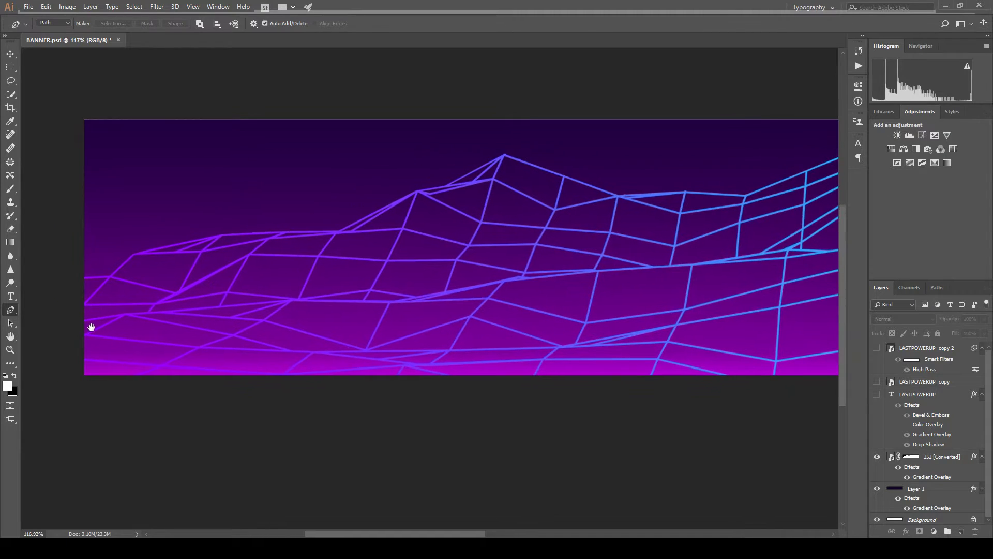
scroll(89, 324, "up", 3)
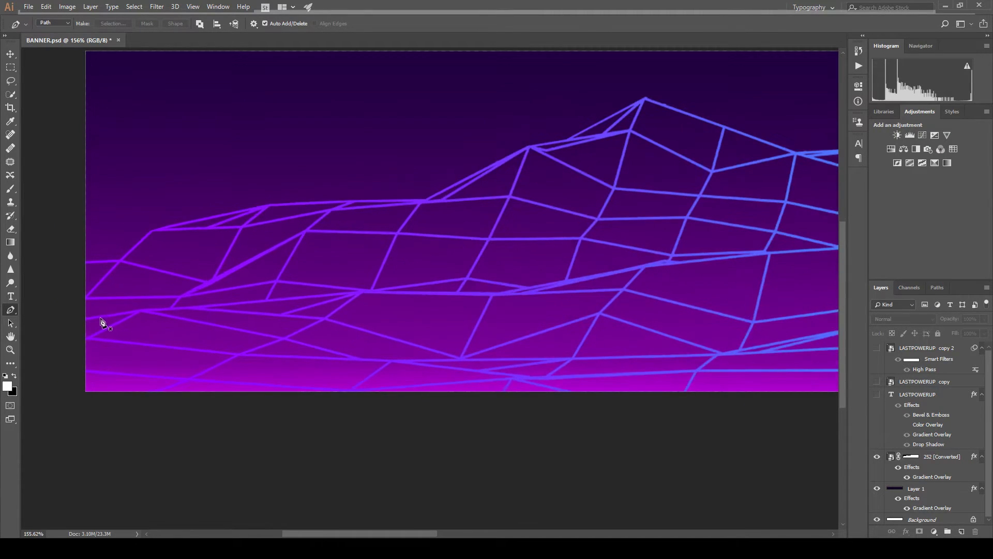
scroll(88, 323, "up", 1)
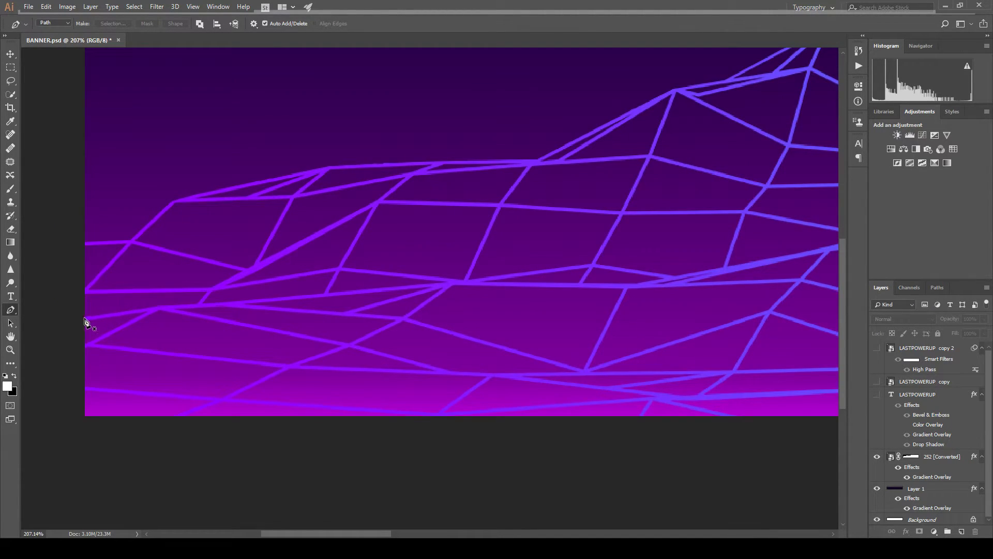
left_click(88, 323)
scroll(130, 313, "up", 2)
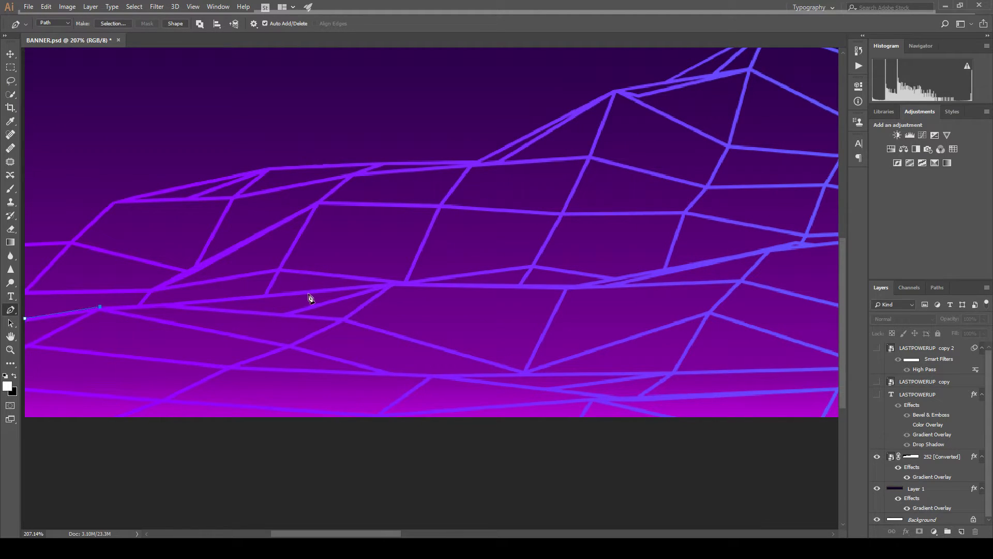
Extend the new path along the lower ridge line, undoing the misplaced anchors and continuing from the first vertex.
left_click(304, 290)
left_click_drag(386, 306, 336, 304)
key("ctrl+z")
left_click(234, 295)
key("ctrl+z")
left_click(92, 307)
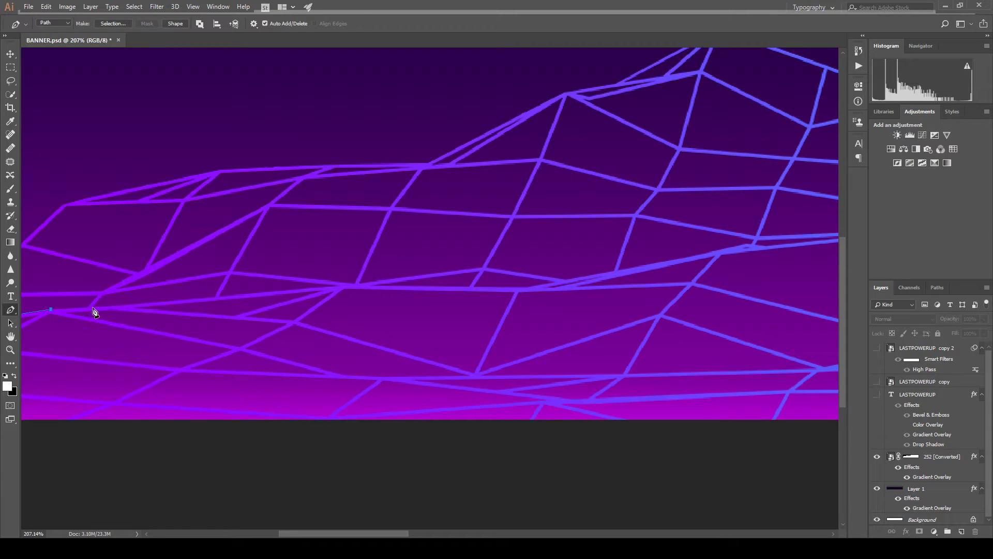
Continue the Pen path along the purple foreground ridge of the wireframe mesh, anchoring it at successive line junctions.
left_click(178, 298)
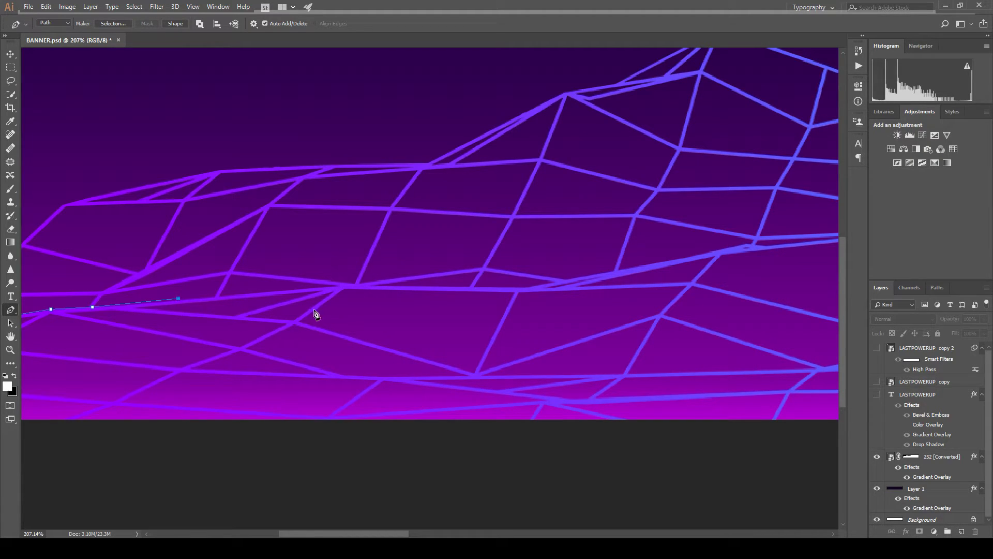
left_click(339, 286)
left_click(415, 286)
left_click_drag(491, 305, 344, 298)
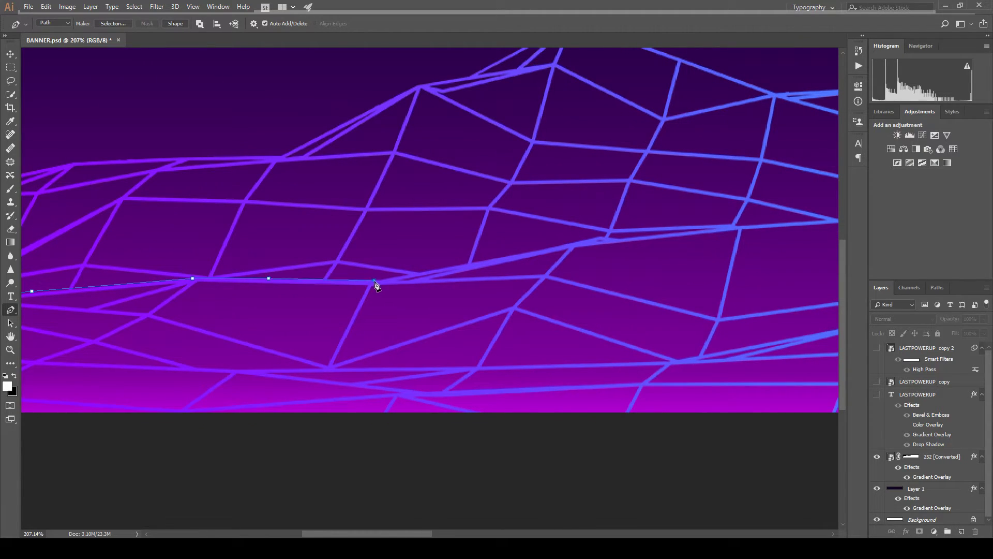
left_click_drag(454, 281, 411, 285)
left_click(409, 269)
Extend the Pen path along the violet-blue middle of the ridge, up to the junction where the light-blue vertical mesh lines meet it.
scroll(466, 295, "down", 3)
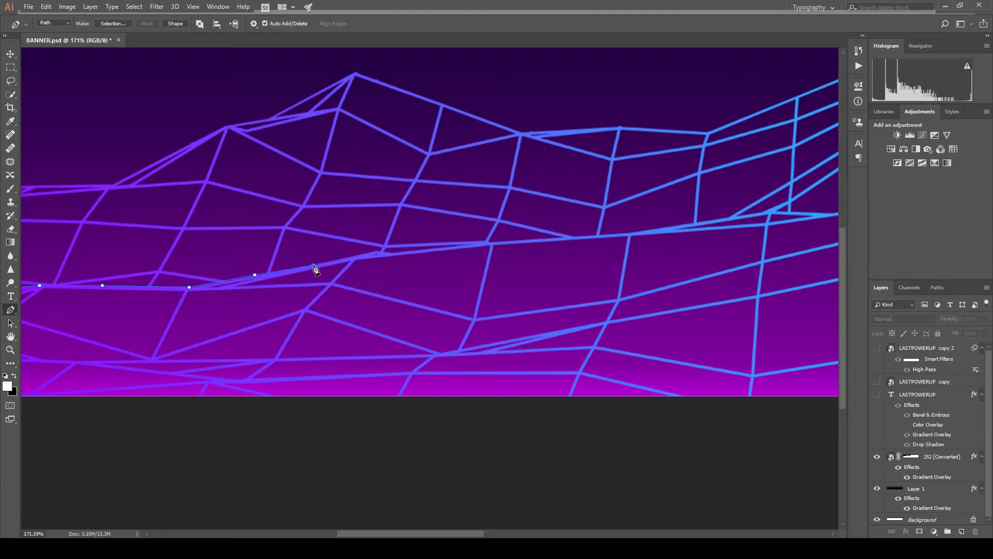
scroll(421, 259, "up", 1)
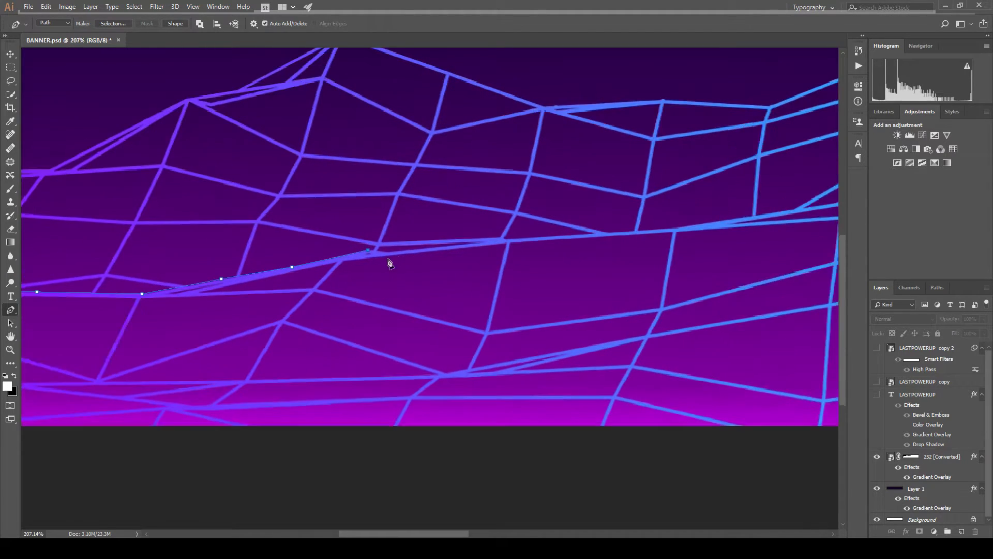
left_click(388, 253)
left_click_drag(462, 267, 346, 265)
left_click(369, 238)
left_click_drag(443, 237, 311, 239)
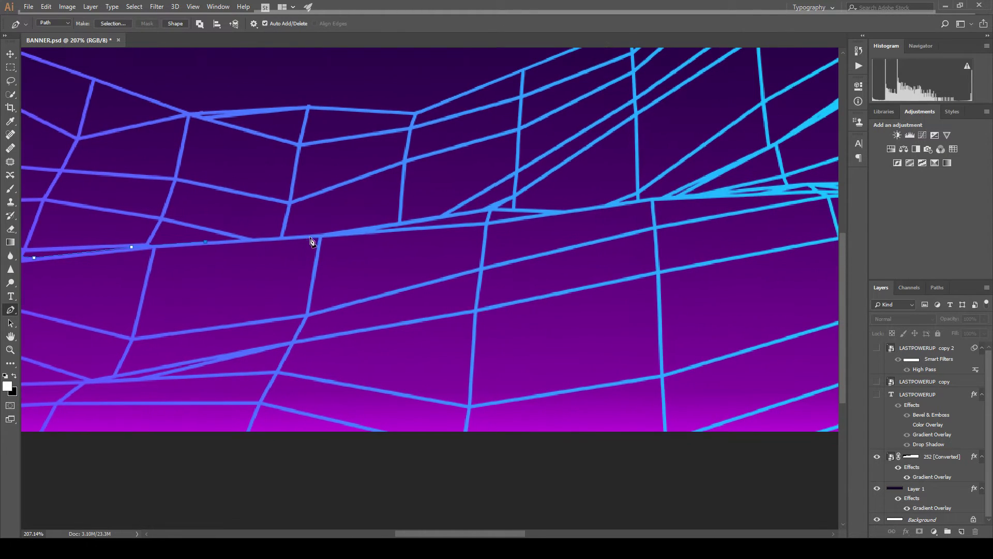
left_click(313, 236)
left_click_drag(482, 219, 388, 230)
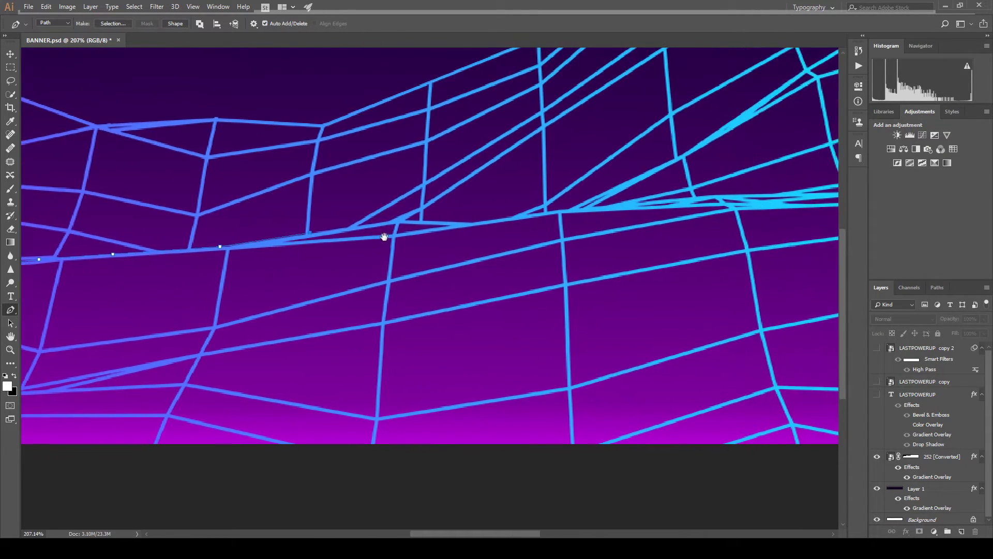
left_click(392, 222)
left_click(441, 223)
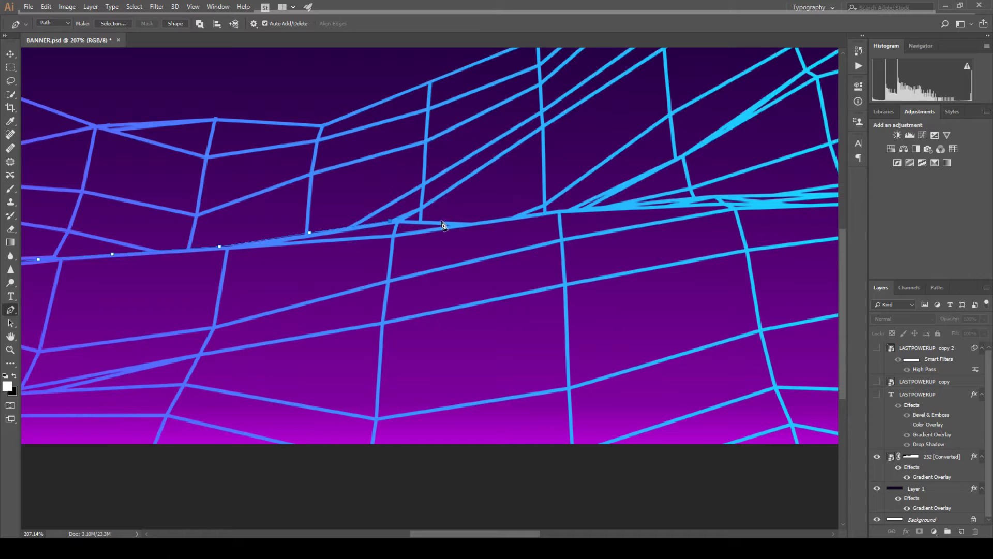
Trace the Pen path through the dense light-blue lines at mid-banner to the junction where the cyan ridge starts rising.
scroll(518, 251, "down", 3)
scroll(323, 248, "up", 3)
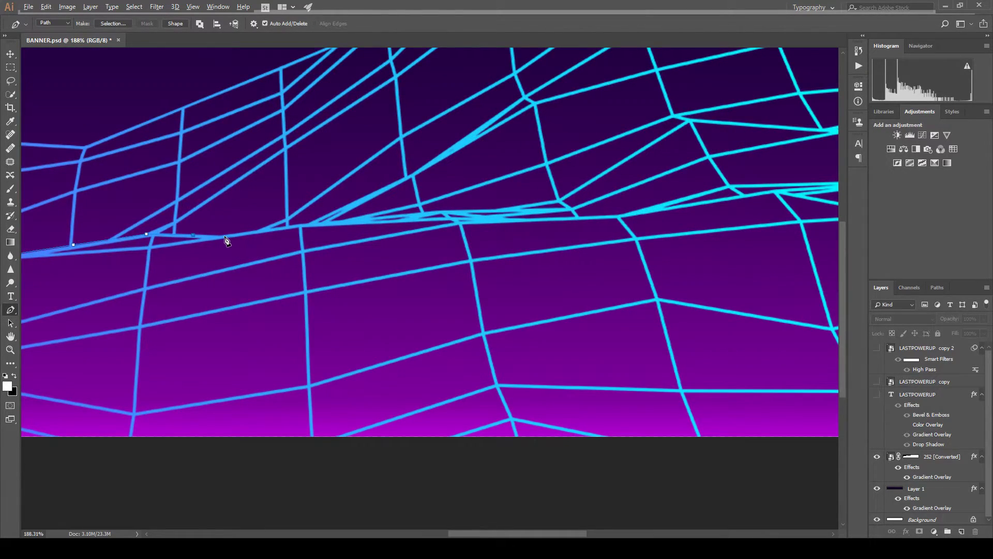
scroll(227, 241, "down", 5)
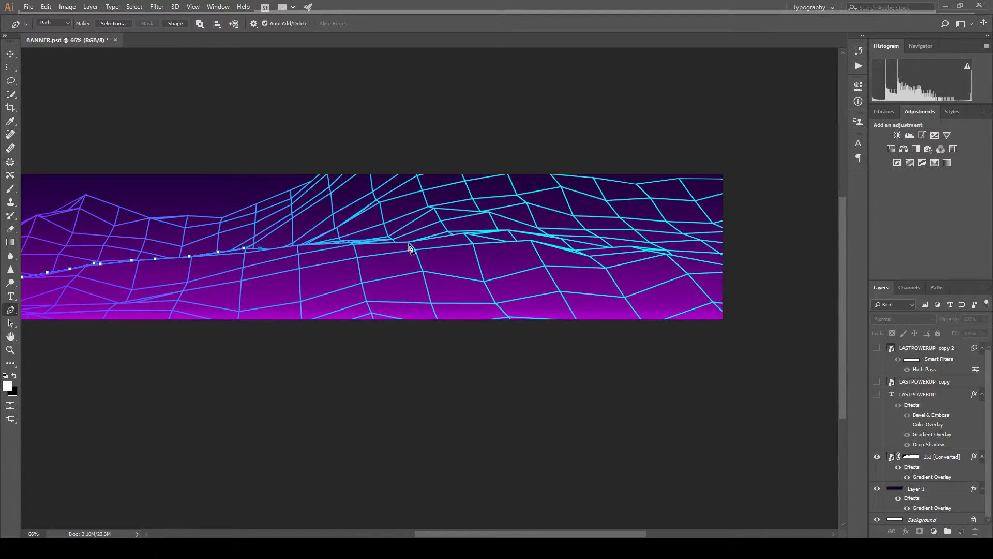
scroll(233, 251, "up", 5)
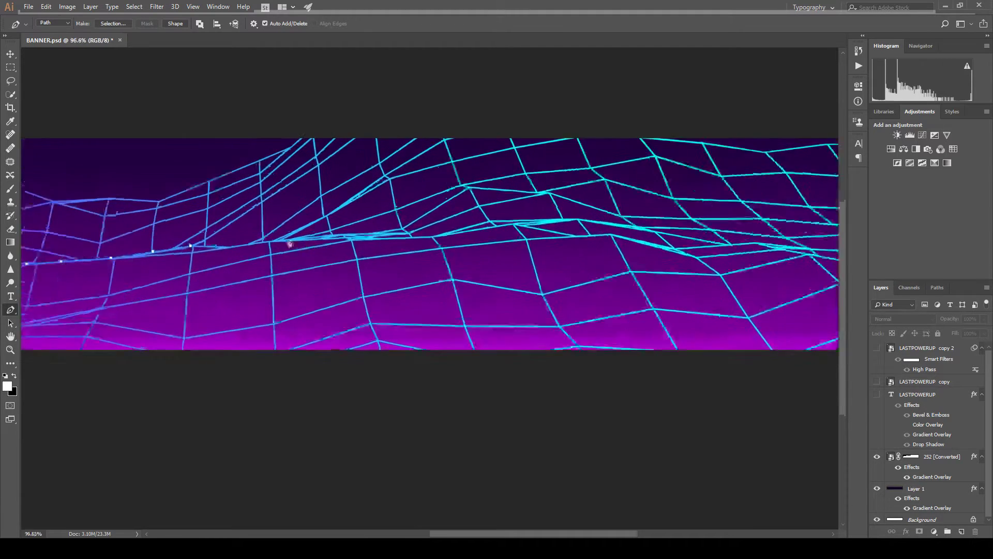
left_click(211, 246)
left_click(245, 242)
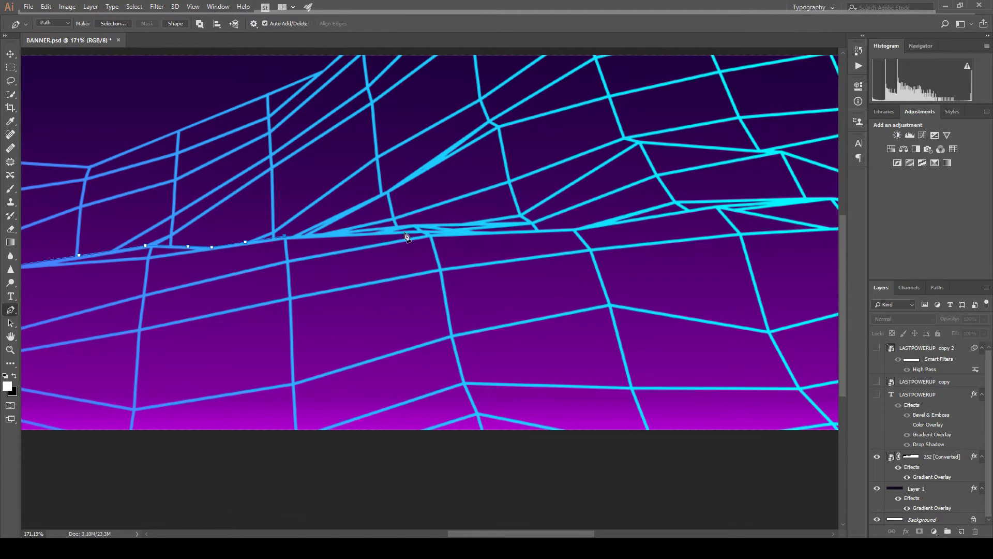
scroll(410, 238, "right", 2)
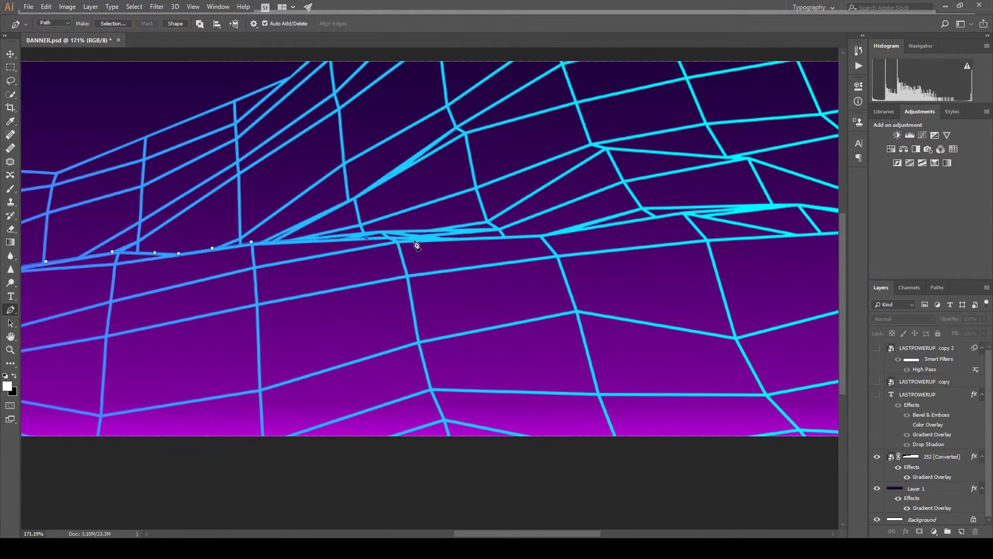
left_click(454, 239)
left_click_drag(467, 245, 376, 254)
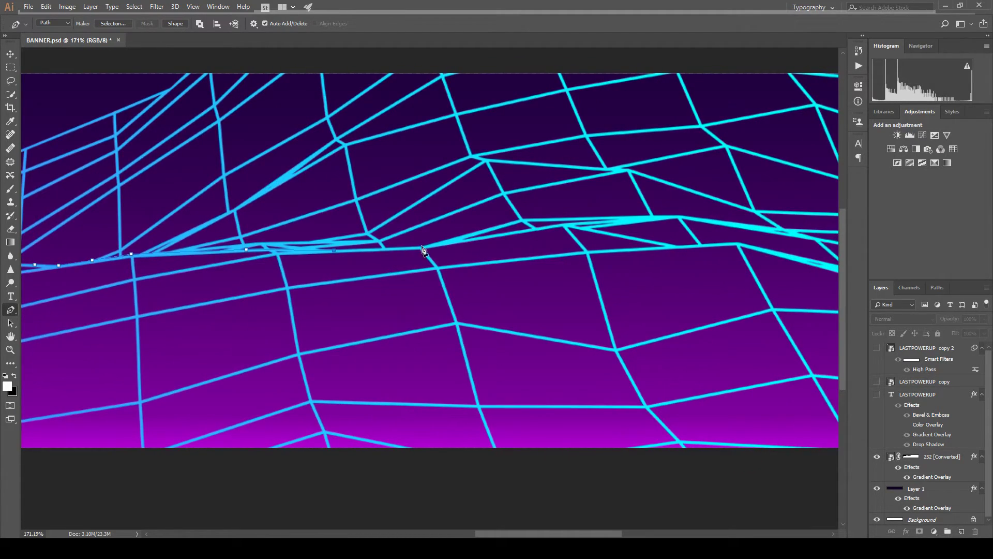
scroll(439, 246, "right", 2)
left_click(403, 236)
scroll(406, 243, "right", 2)
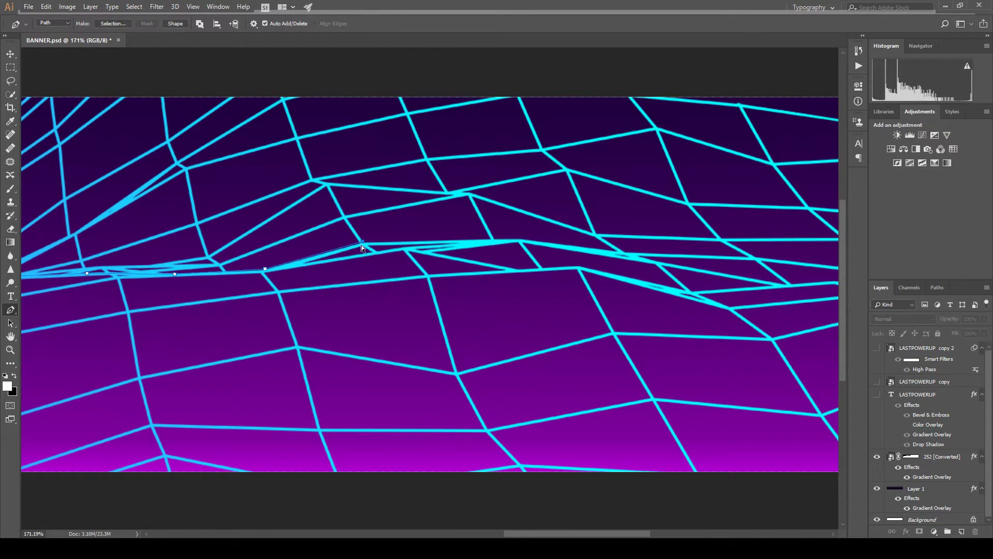
scroll(365, 251, "right", 4)
scroll(368, 252, "right", 2)
left_click(367, 246)
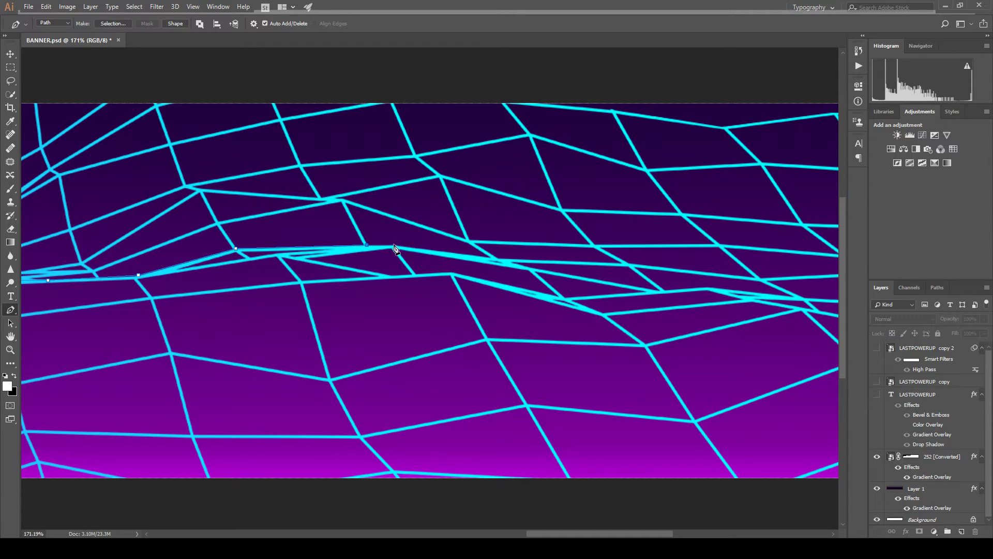
left_click(394, 246)
scroll(519, 260, "right", 5)
scroll(519, 259, "down", 1)
scroll(475, 255, "down", 2)
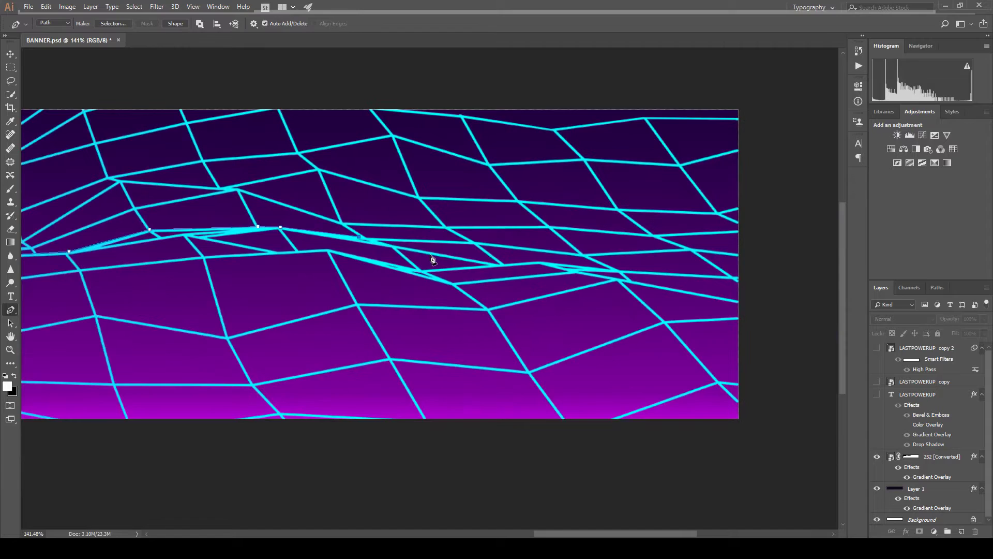
scroll(417, 260, "up", 2)
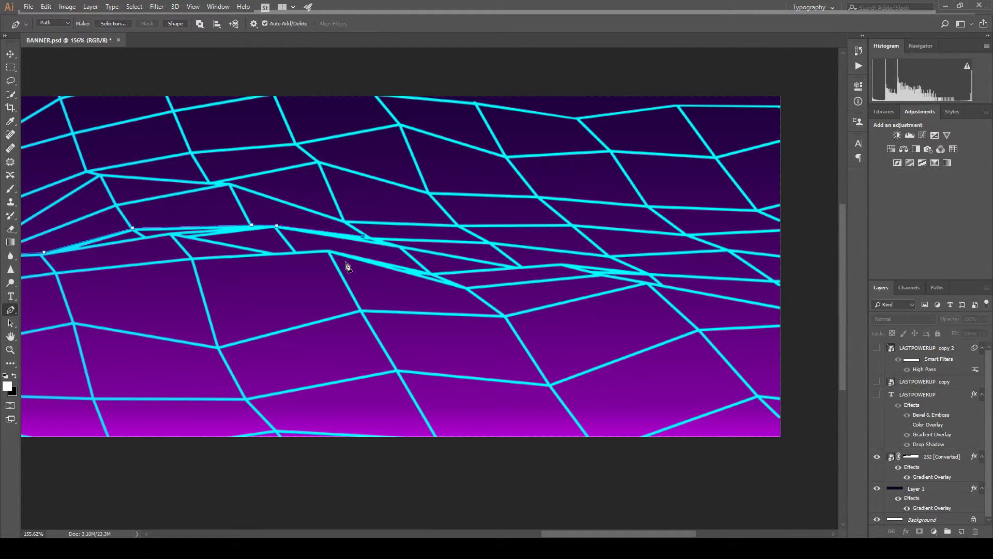
scroll(345, 263, "left", 4)
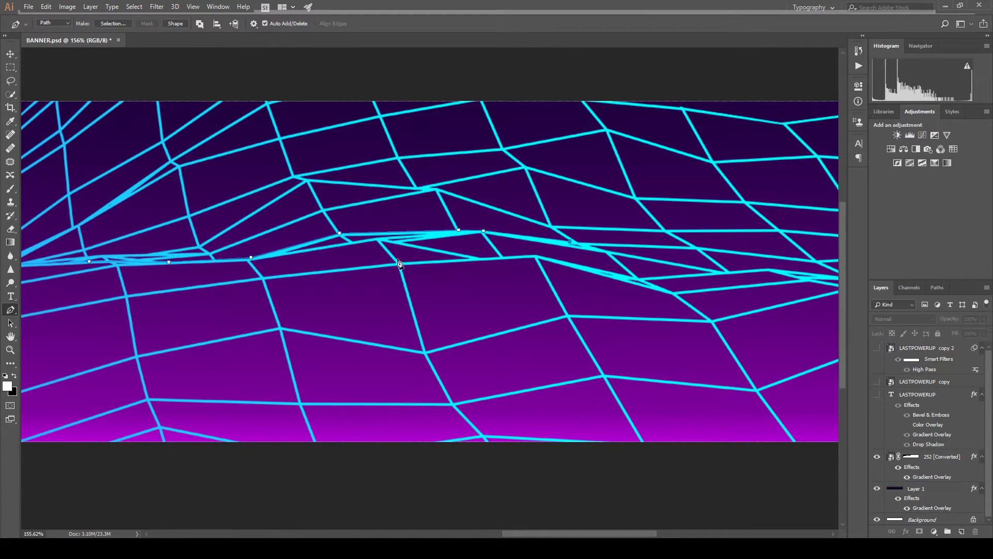
key("ctrl+z")
key("ctrl+z")
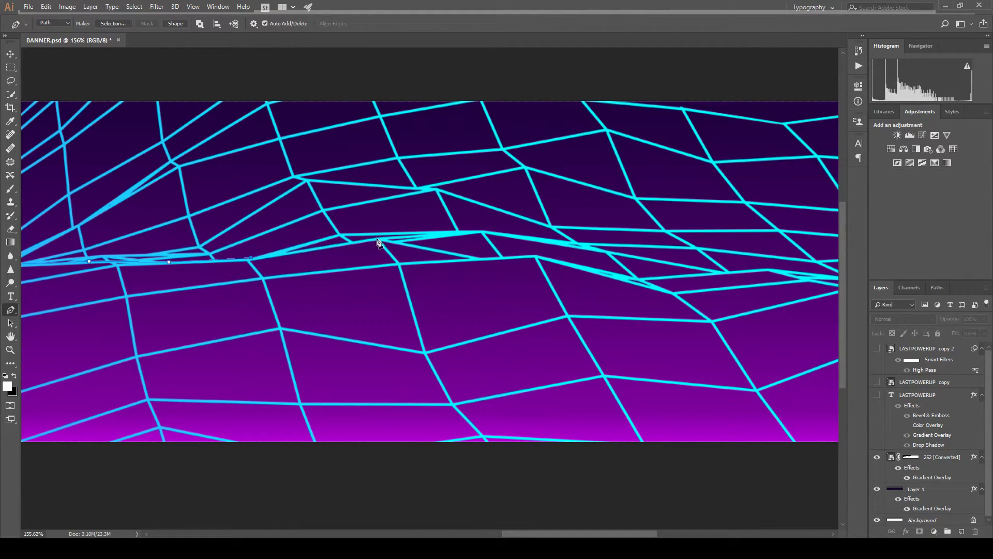
Trace the Pen path along the lower cyan ridge line through its peak and dip, ending at the banner's right edge.
scroll(382, 241, "right", 1)
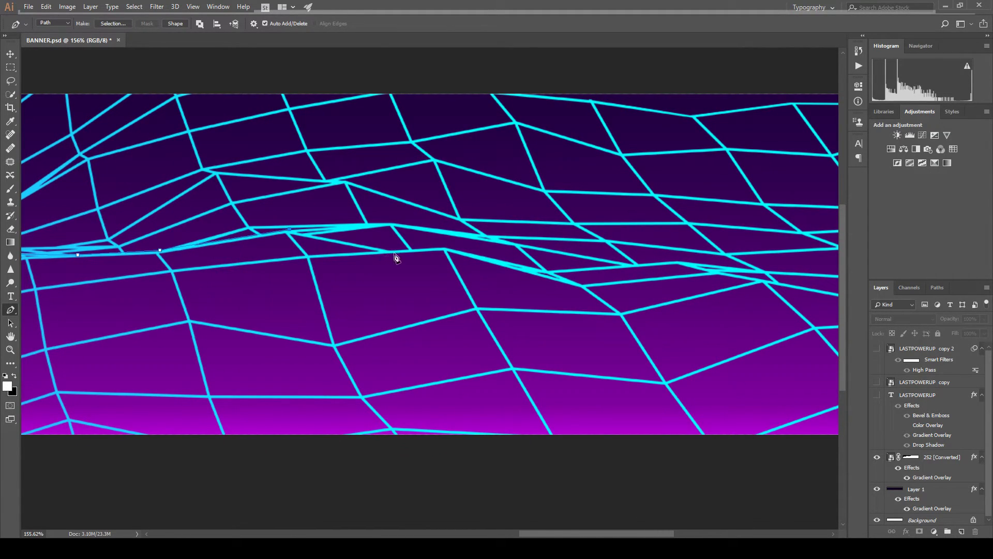
left_click(390, 251)
left_click_drag(465, 257, 299, 259)
left_click(351, 253)
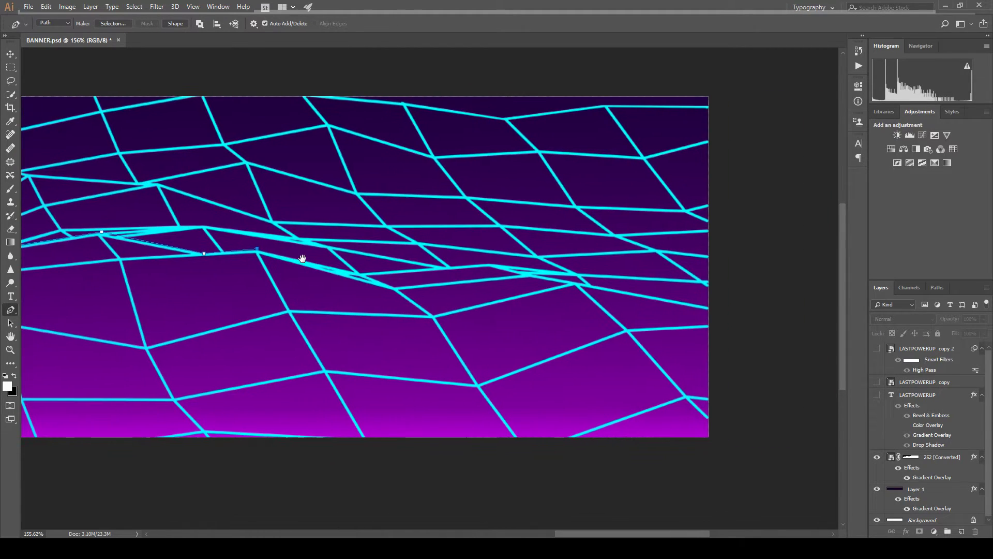
left_click(360, 273)
left_click(491, 264)
left_click_drag(490, 265, 324, 267)
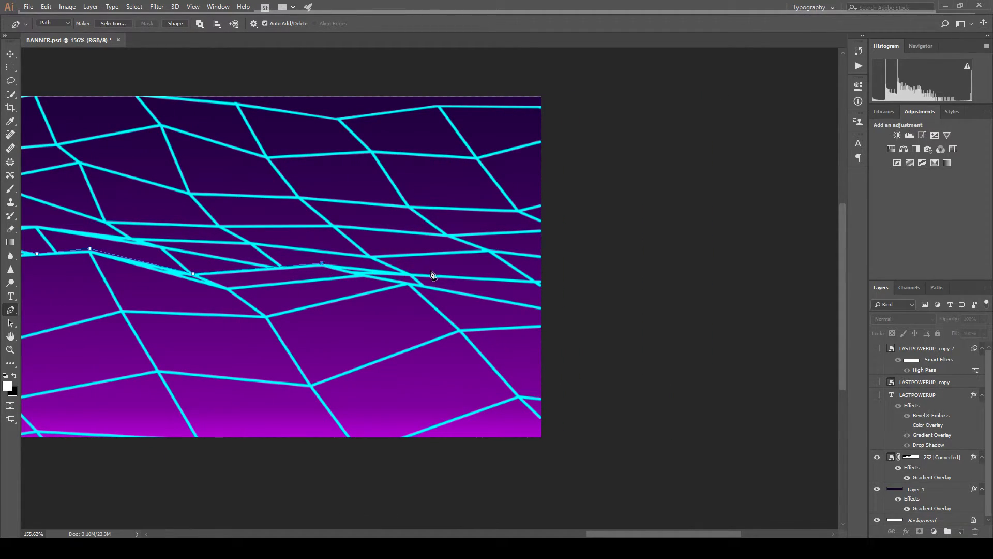
left_click(414, 273)
left_click(542, 282)
scroll(548, 295, "down", 5)
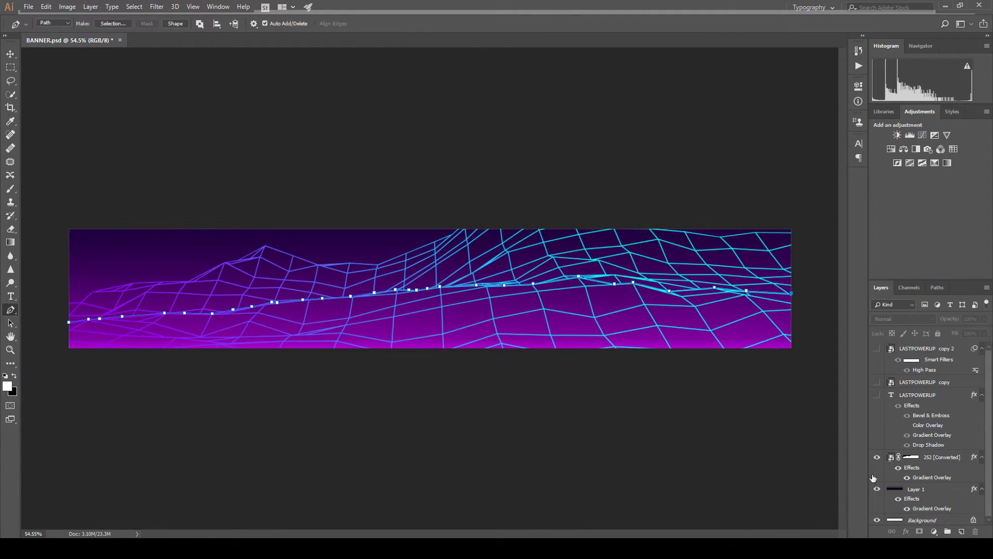
Duplicate the 252 [Converted] layer and replace the copy's layer mask with a new blank one.
left_click(945, 458)
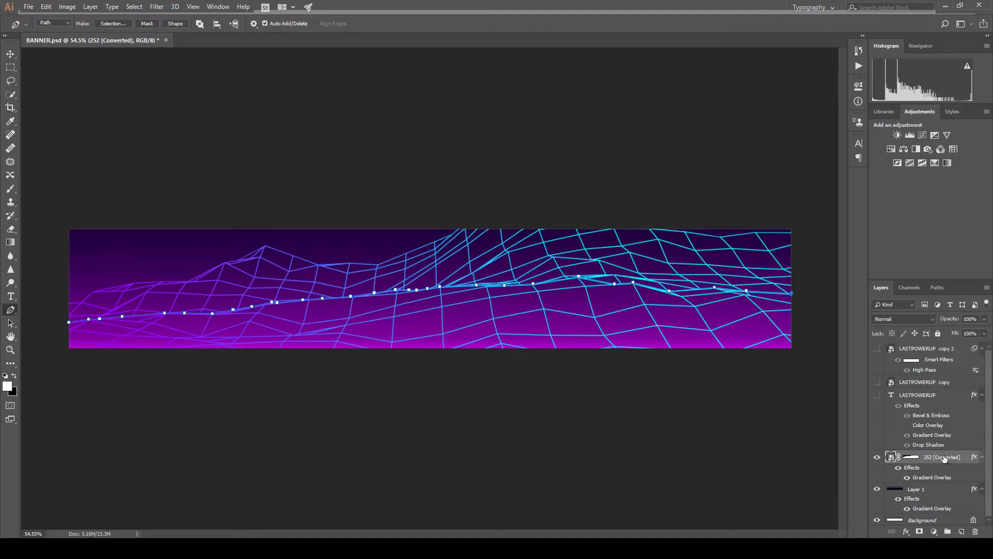
key("ctrl+j")
left_click(914, 458)
key("Delete")
left_click(920, 532)
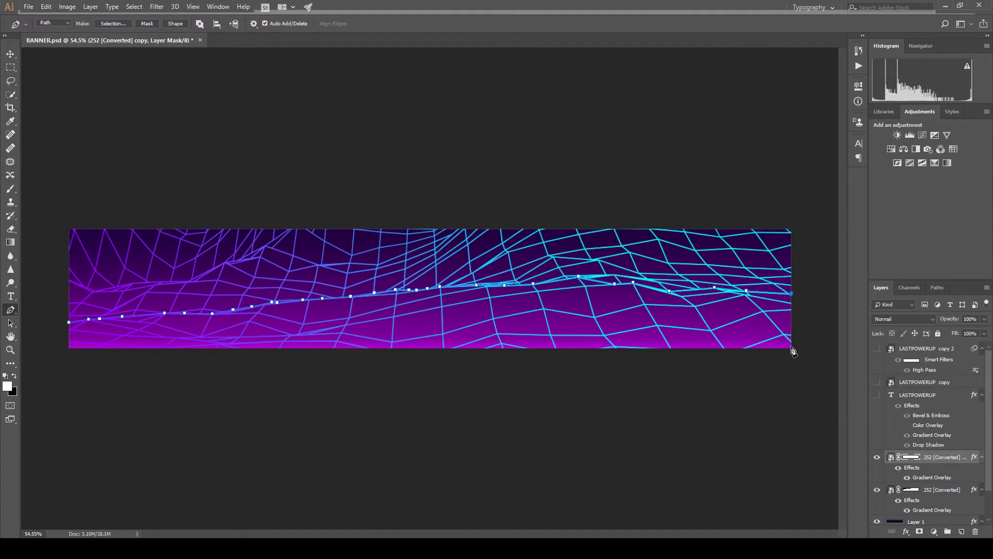
Close the Pen path around the foreground mesh by routing it outside the canvas below the banner back to its left-edge start point.
left_click(794, 295)
left_click(798, 312)
left_click(798, 368)
left_click(65, 357)
left_click(69, 322)
Target the layer mask of the 252 [Converted] copy and convert the closed path into a selection.
left_click(942, 458)
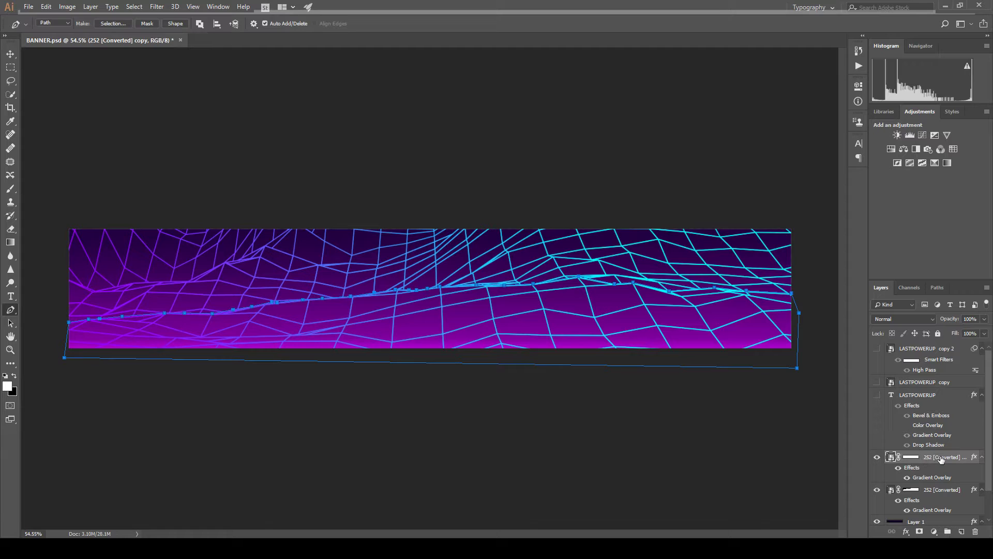
left_click(912, 458)
key("i")
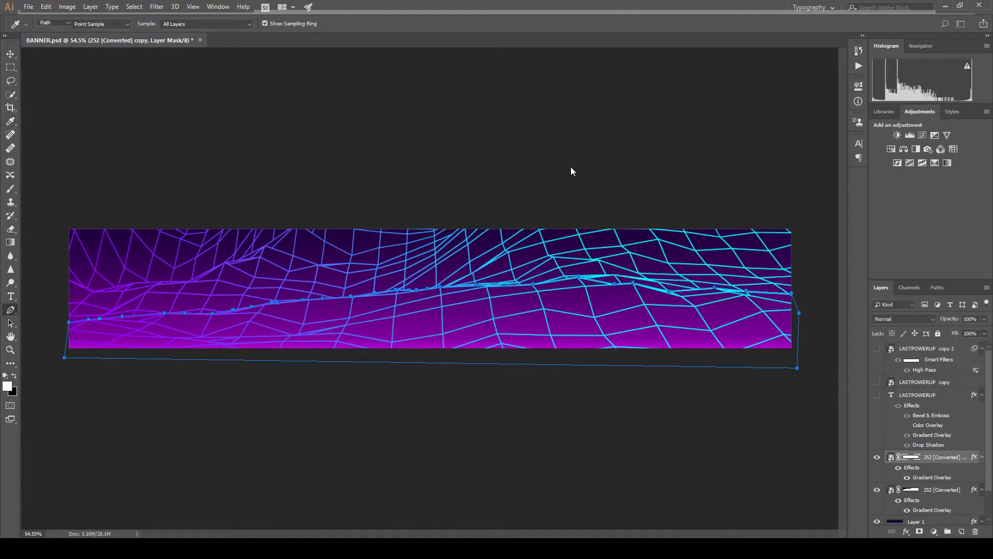
key("p")
key("ctrl+Return")
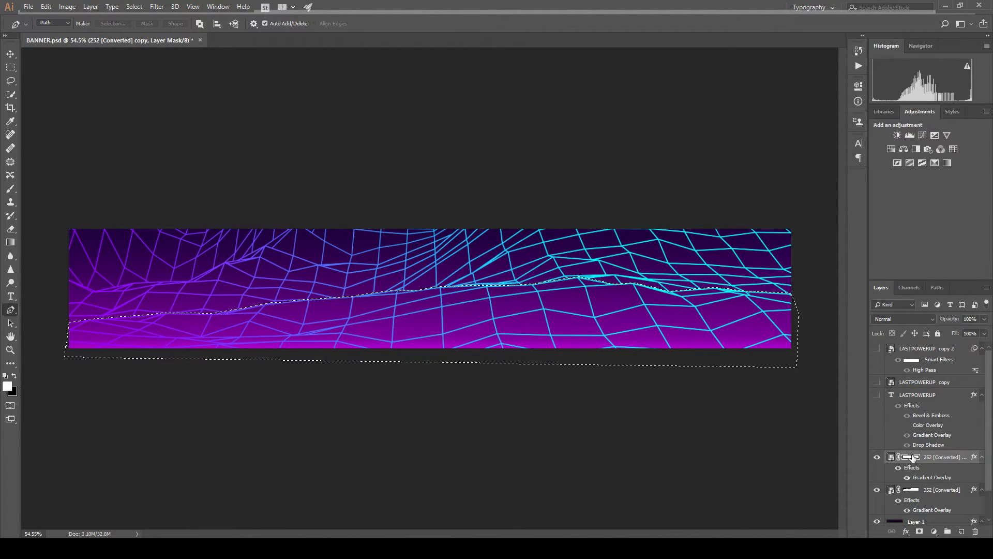
Fill the selected foreground area on the copied layer's mask, with black as the foreground color.
key("x")
left_click(910, 457)
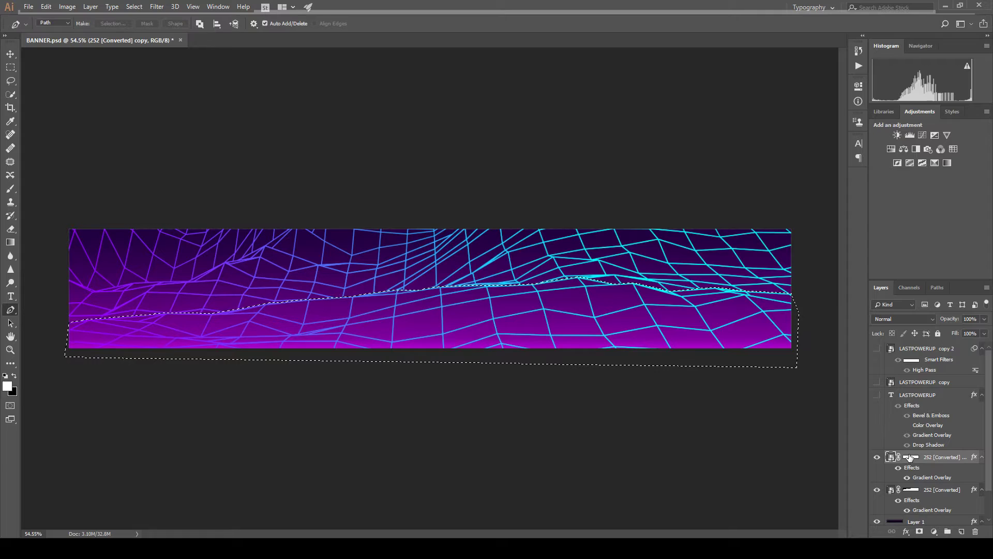
left_click(916, 457)
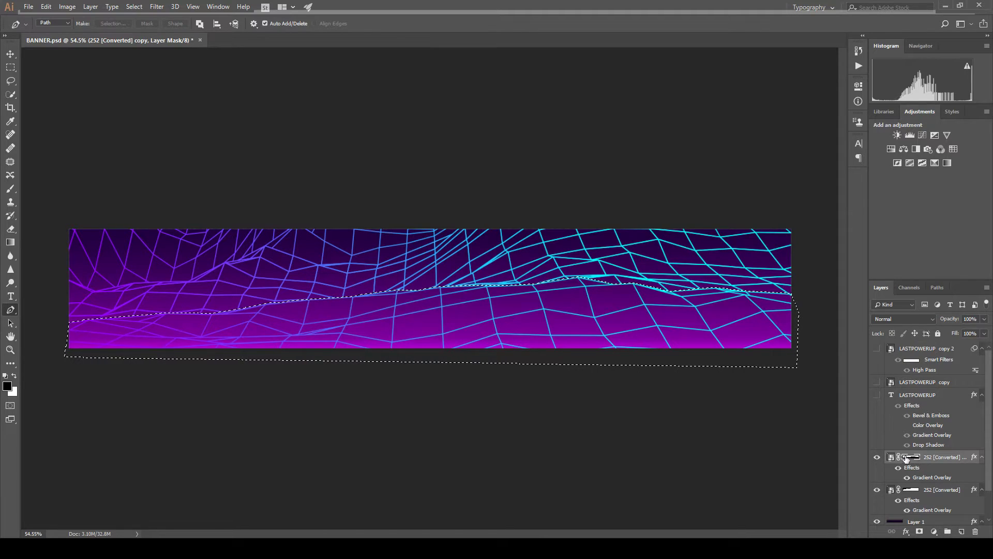
left_click(12, 54)
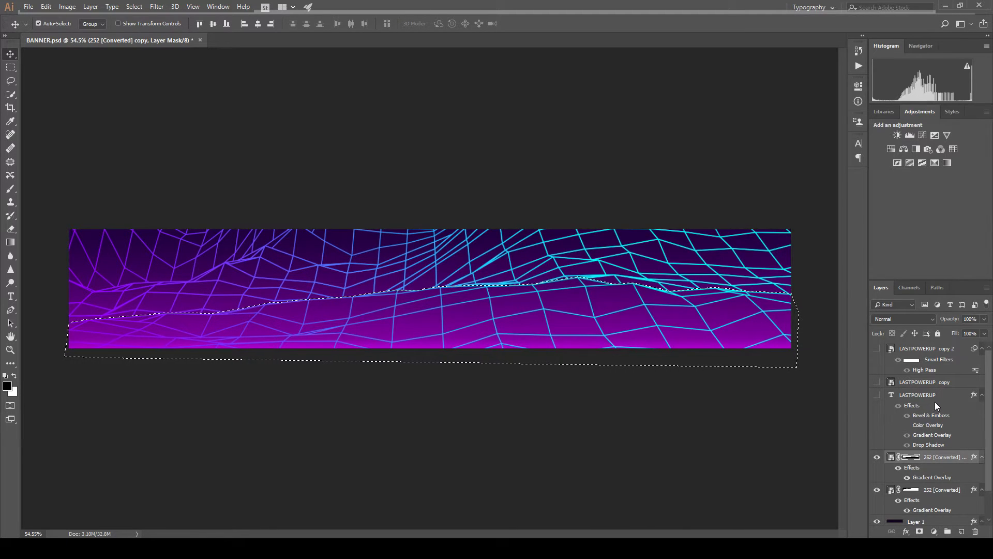
key("shift+F5")
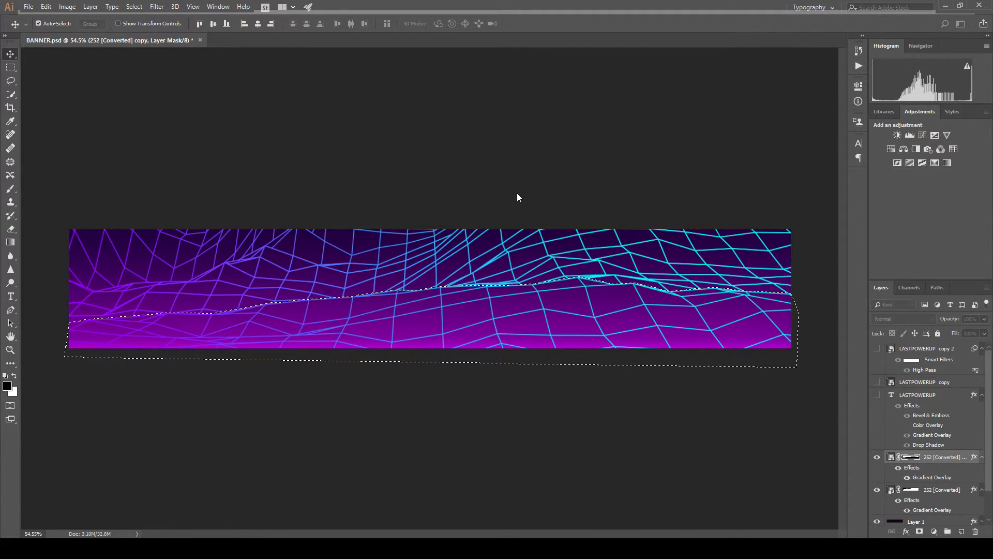
left_click(563, 147)
left_click(914, 459)
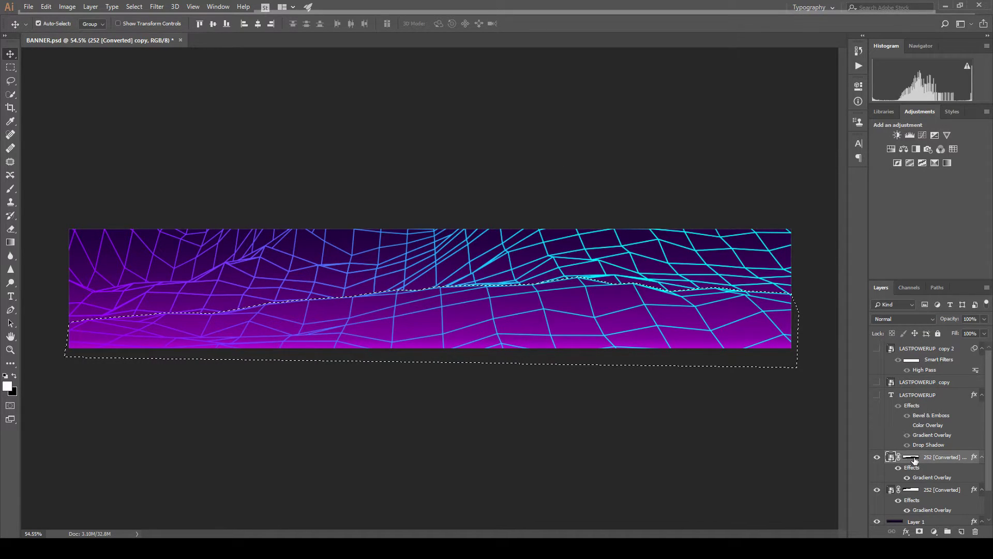
left_click(656, 454)
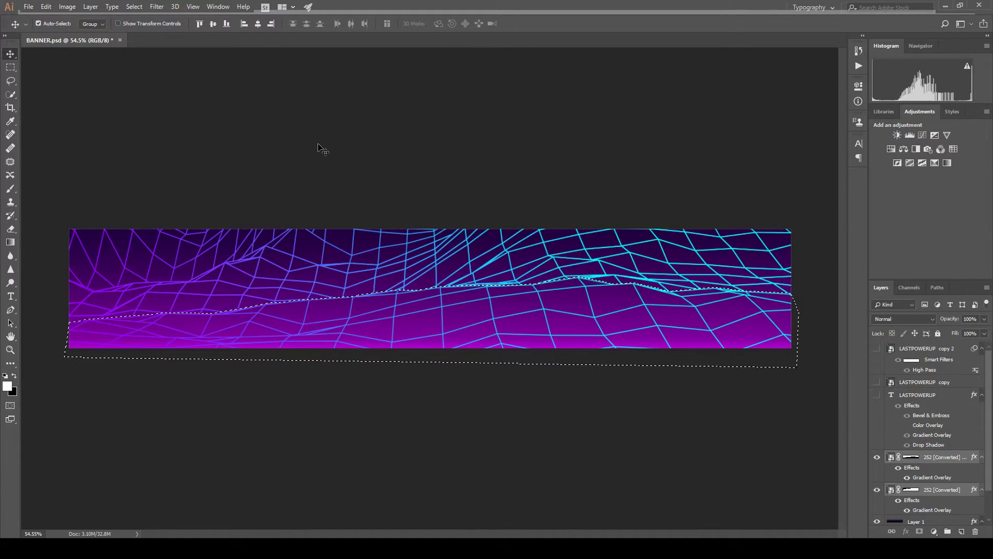
left_click(382, 175)
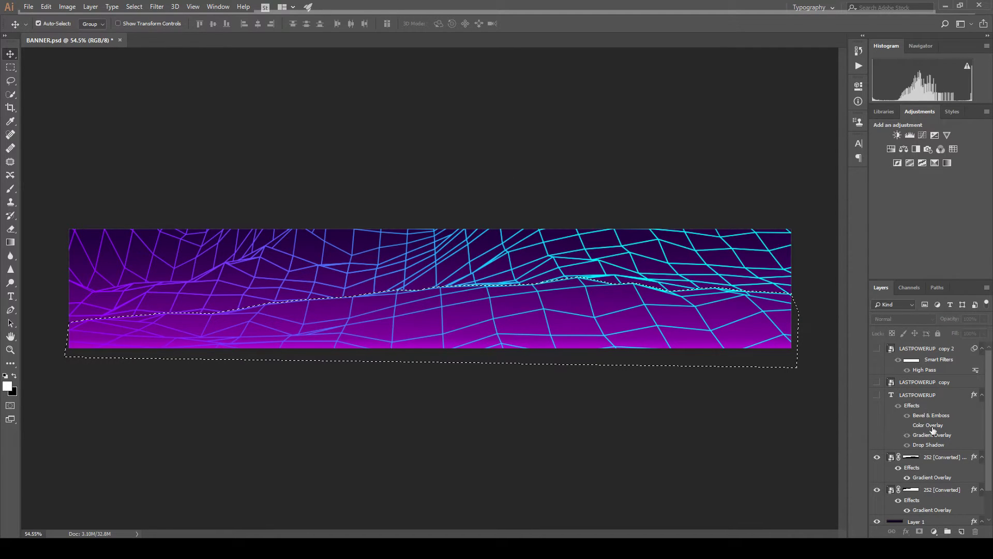
Toggle the 252 [Converted] copy layer's visibility repeatedly to check what its mask hides.
left_click(931, 459)
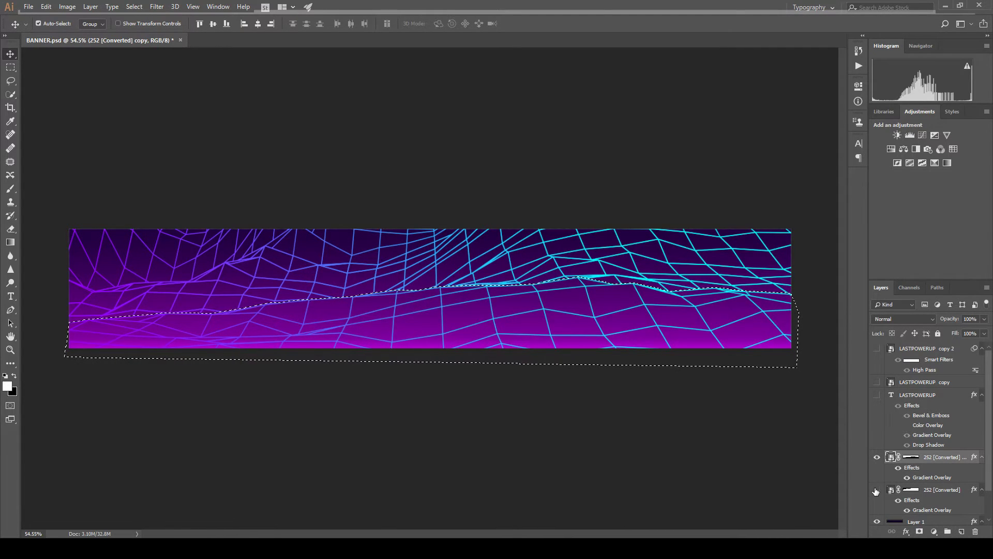
left_click(877, 456)
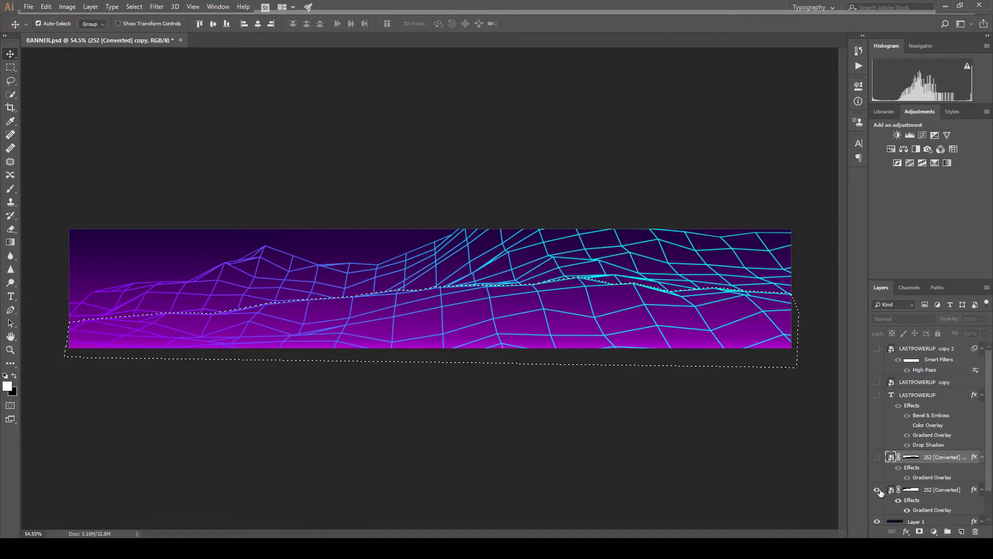
left_click(878, 458)
left_click(878, 458)
left_click(879, 458)
left_click(879, 459)
left_click(879, 458)
left_click(879, 458)
Replace the 252 [Converted] copy's layer mask with one made from the foreground selection, and toggle both mesh layers' visibility to check it.
key("x")
left_click(912, 458, "ctrl")
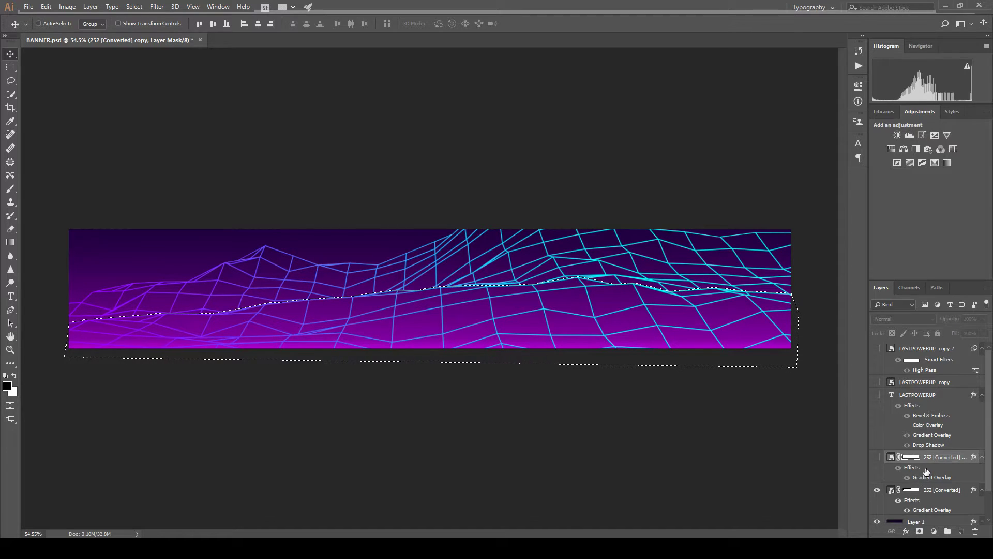
left_click(878, 458)
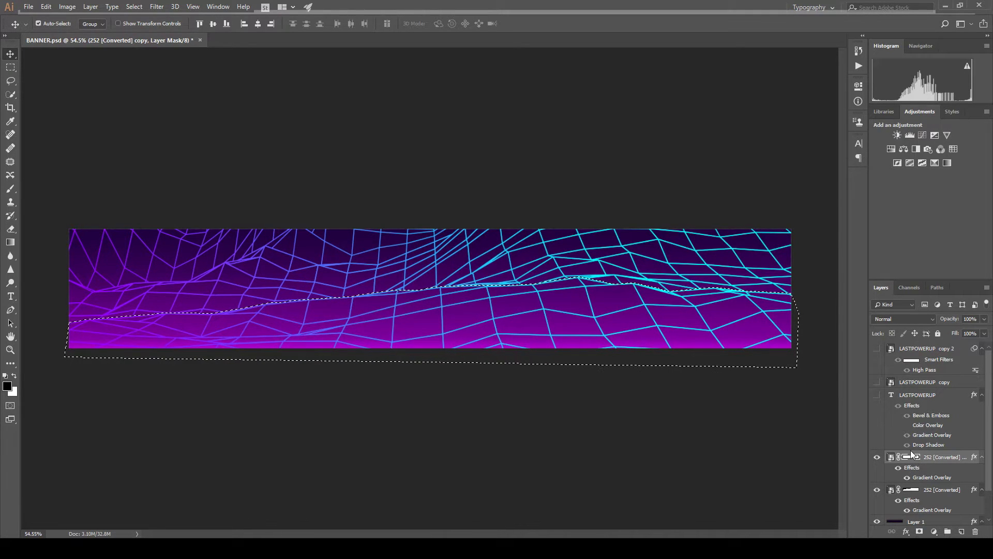
left_click(937, 381)
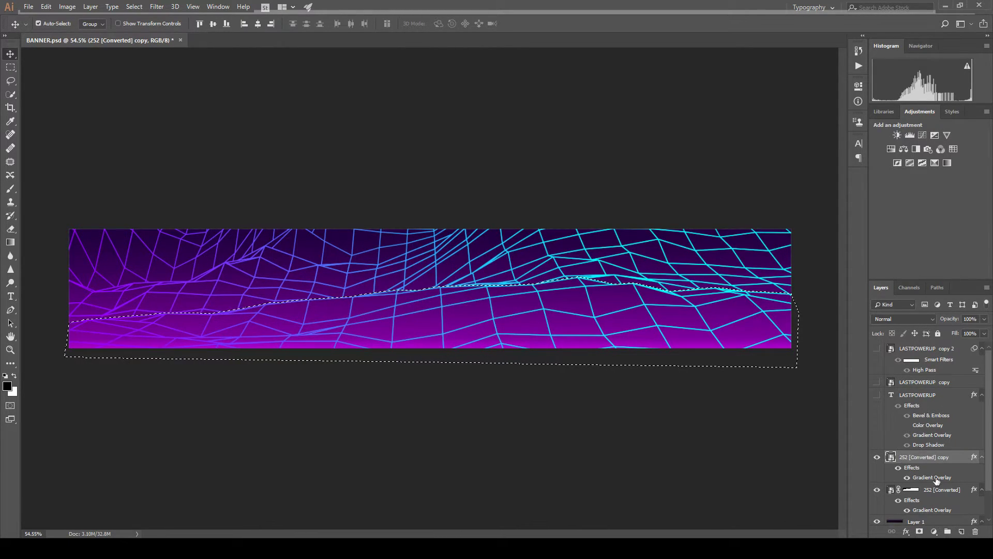
left_click(919, 532)
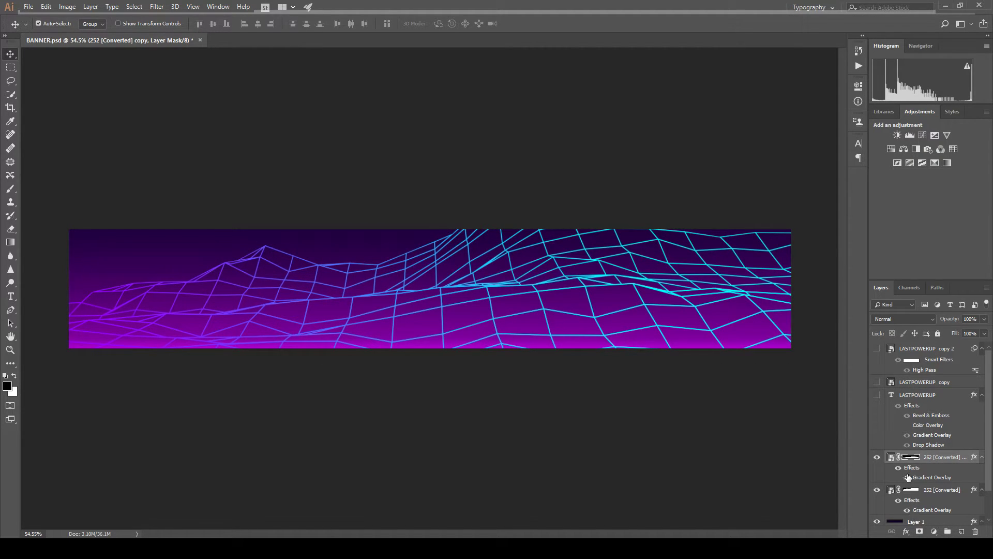
left_click(877, 457)
left_click(877, 458)
left_click(878, 458)
left_click(878, 490)
left_click(877, 491)
Change the 252 [Converted] layer's Gradient Overlay to run from cyan on the mesh's left side to purple on its right.
left_click(939, 490)
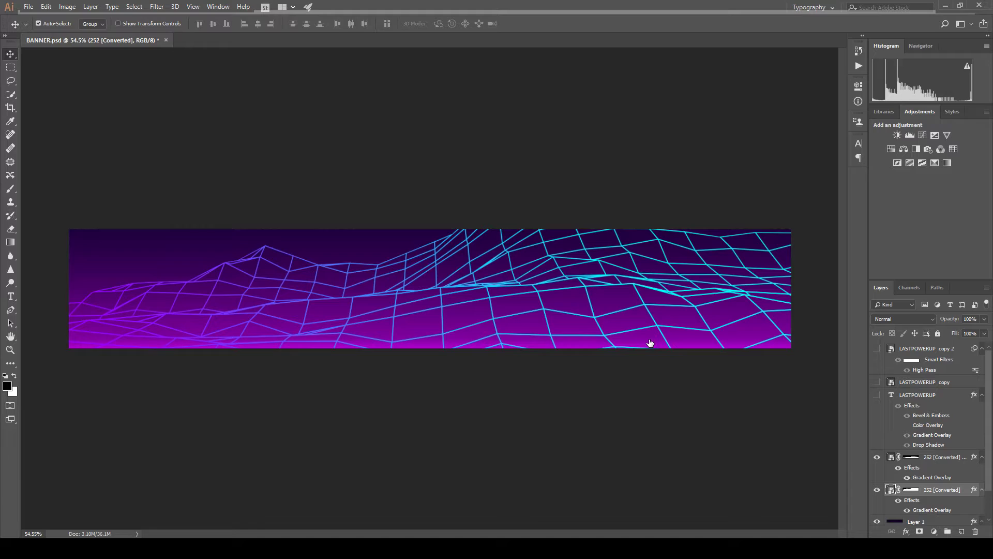
double_click(939, 491)
left_click(534, 353)
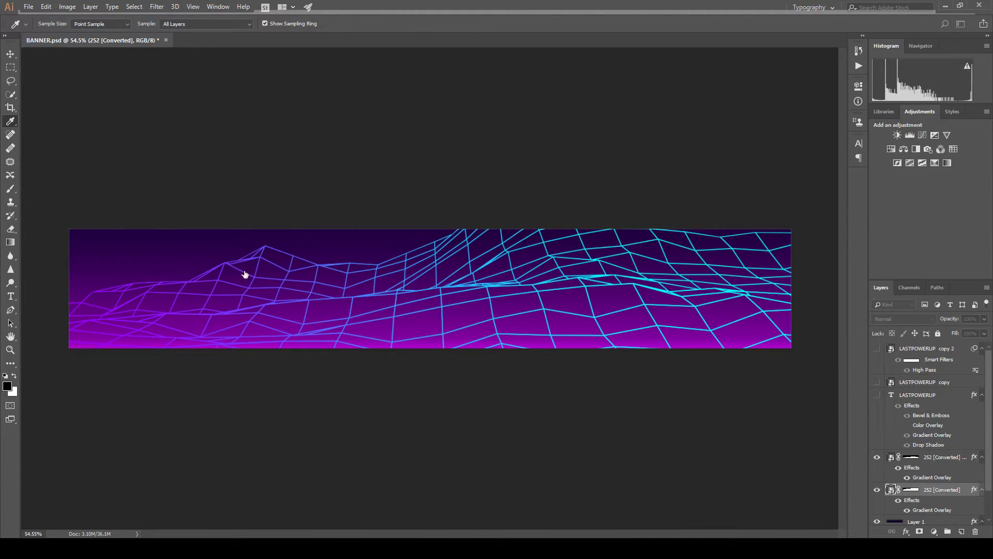
left_click_drag(366, 301, 422, 298)
left_click(287, 286)
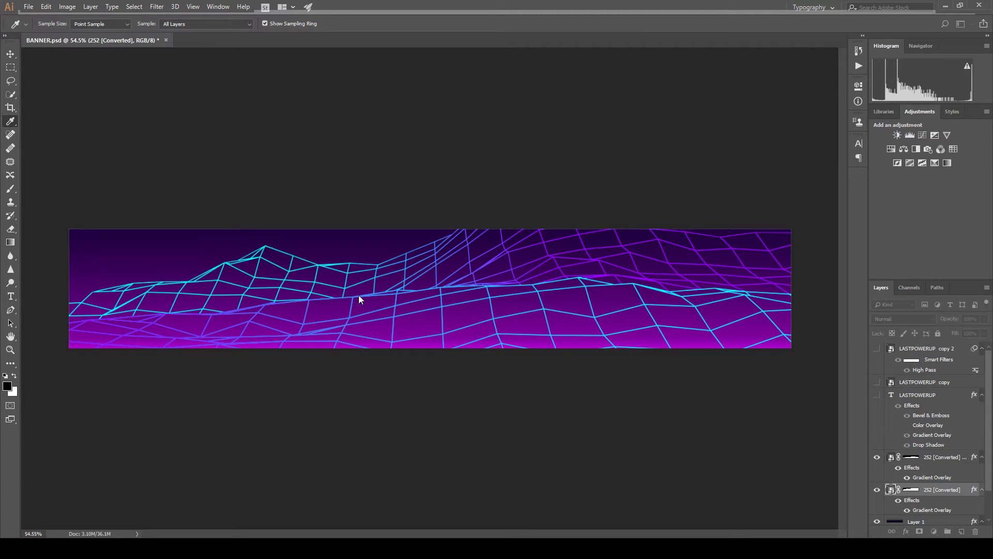
Darken both ends of the background mesh's gradient to dim teal and dark purple, and apply the layer style.
left_click_drag(408, 298, 421, 297)
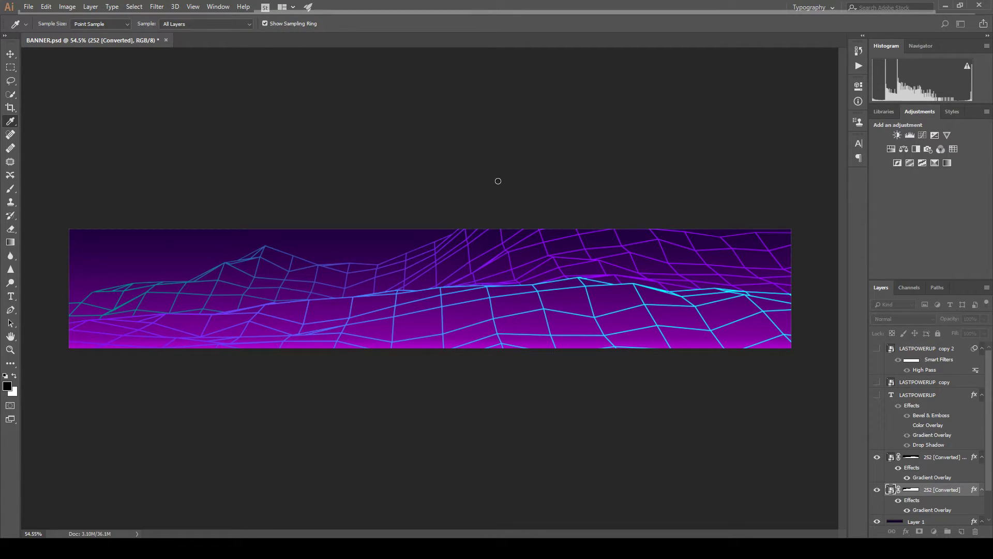
left_click(433, 134)
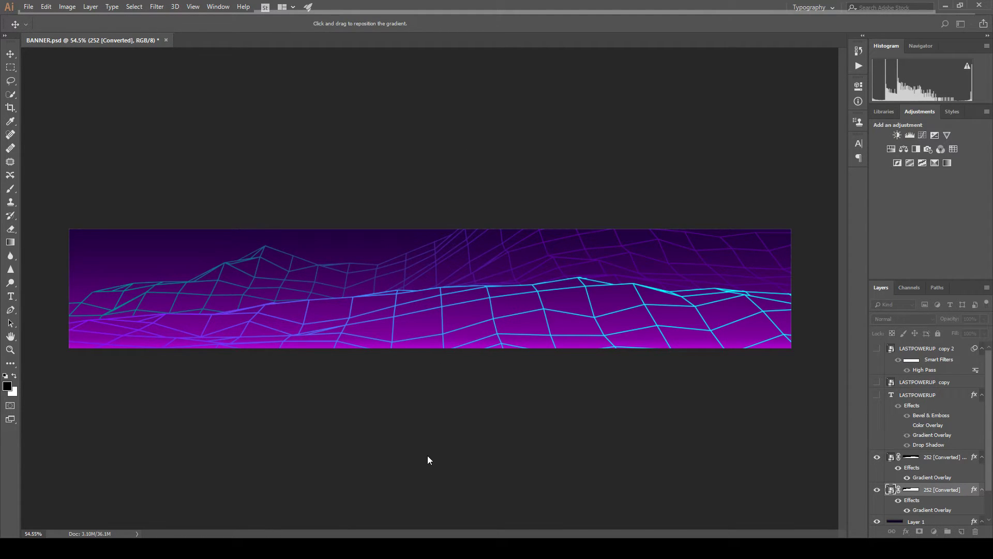
key("Return")
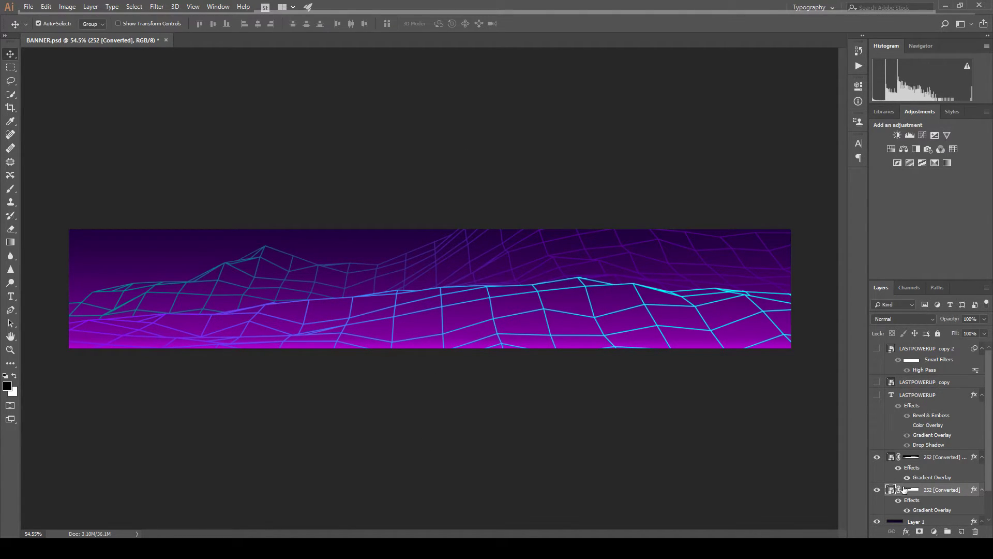
double_click(929, 510)
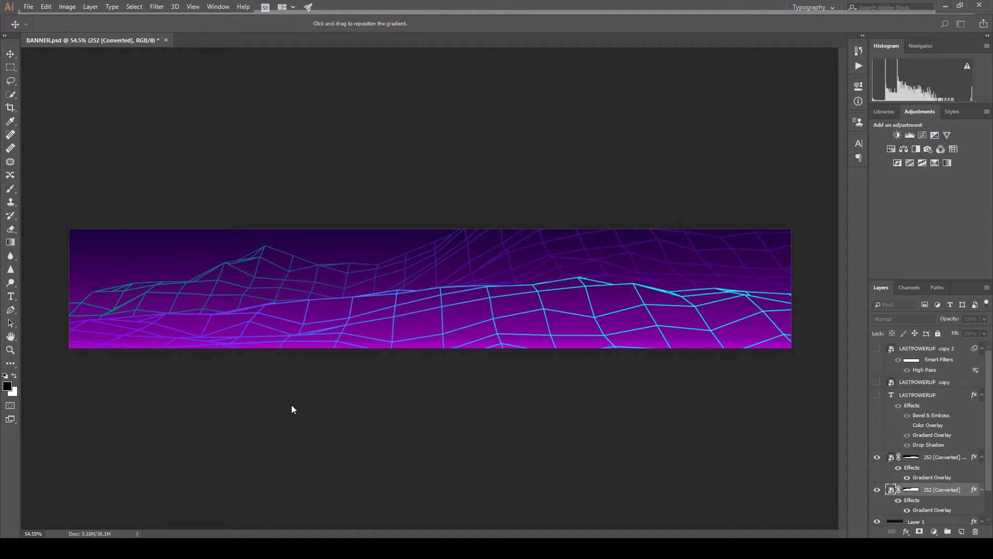
left_click(290, 448)
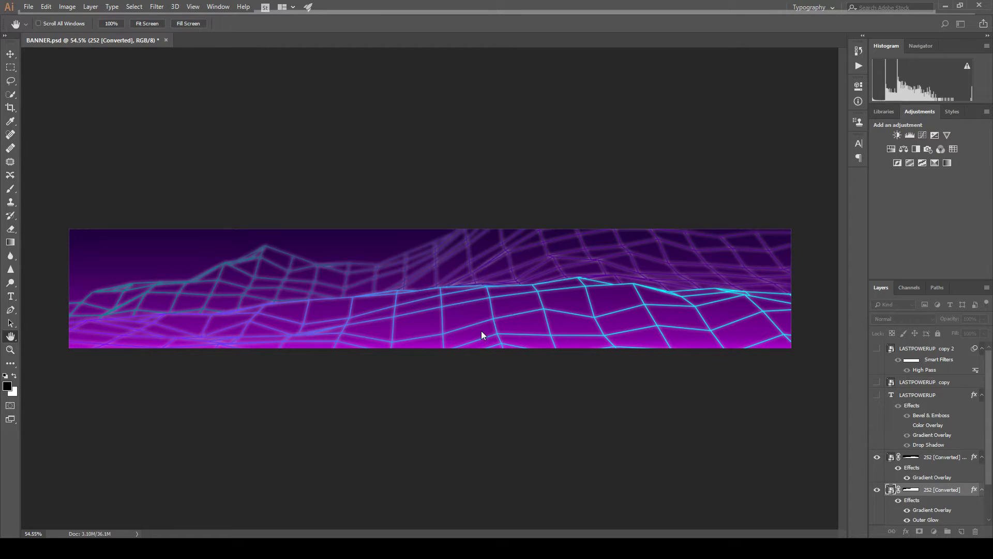
key("Escape")
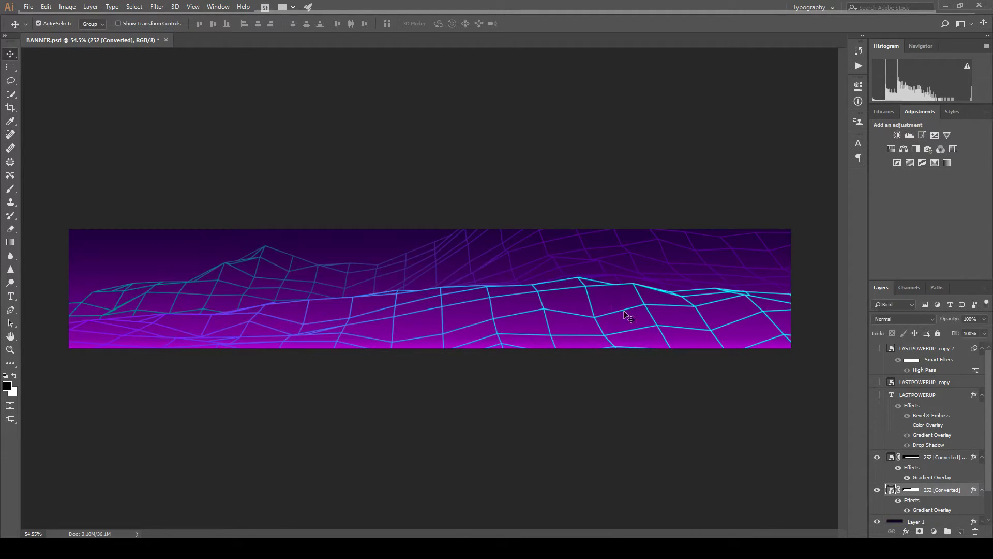
Hide and show the foreground mesh repeatedly to compare it with the darkened background mesh.
left_click(878, 458)
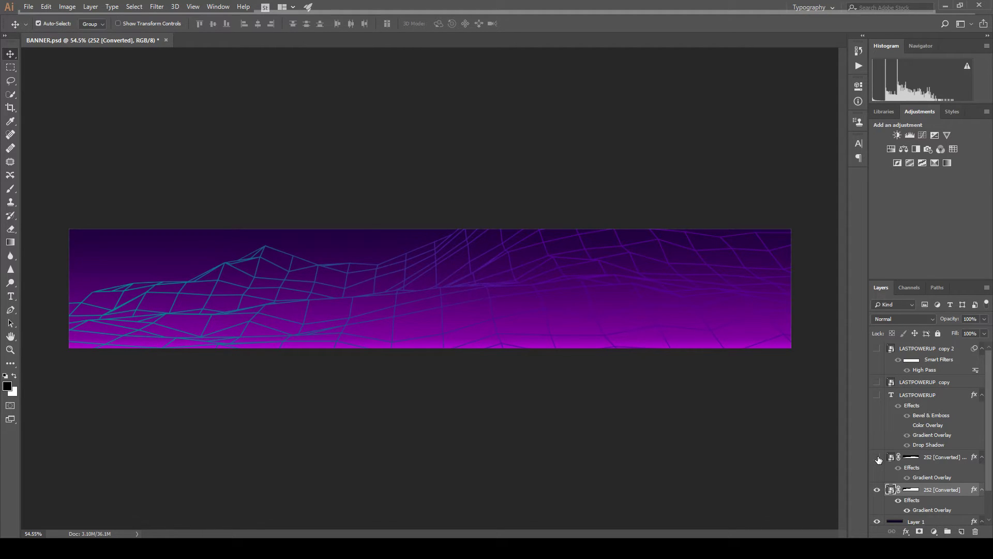
left_click(877, 457)
left_click(878, 457)
left_click(877, 457)
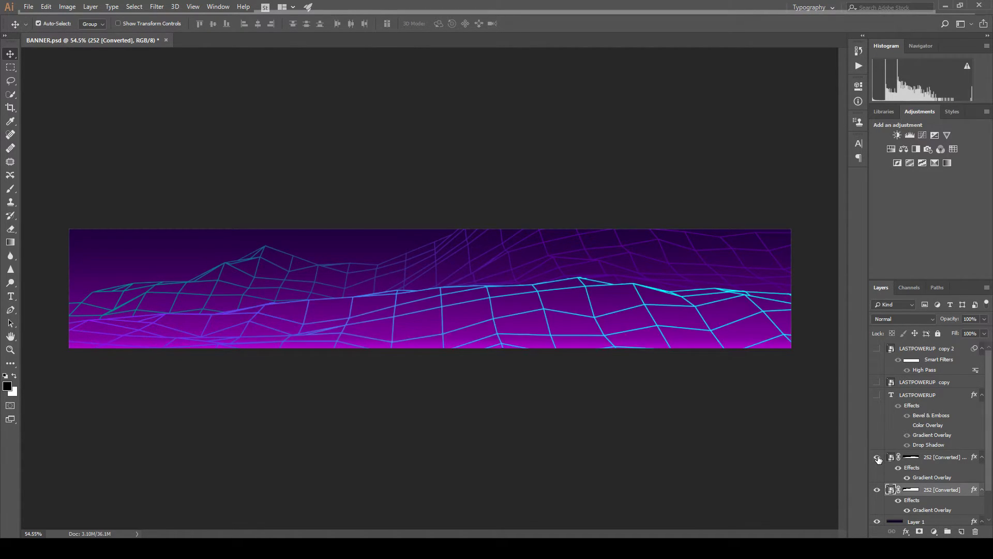
left_click(878, 457)
left_click(877, 458)
left_click(877, 457)
left_click(877, 458)
Add a blue Outer Glow to the foreground mesh on the 252 [Converted] copy layer.
left_click(916, 461)
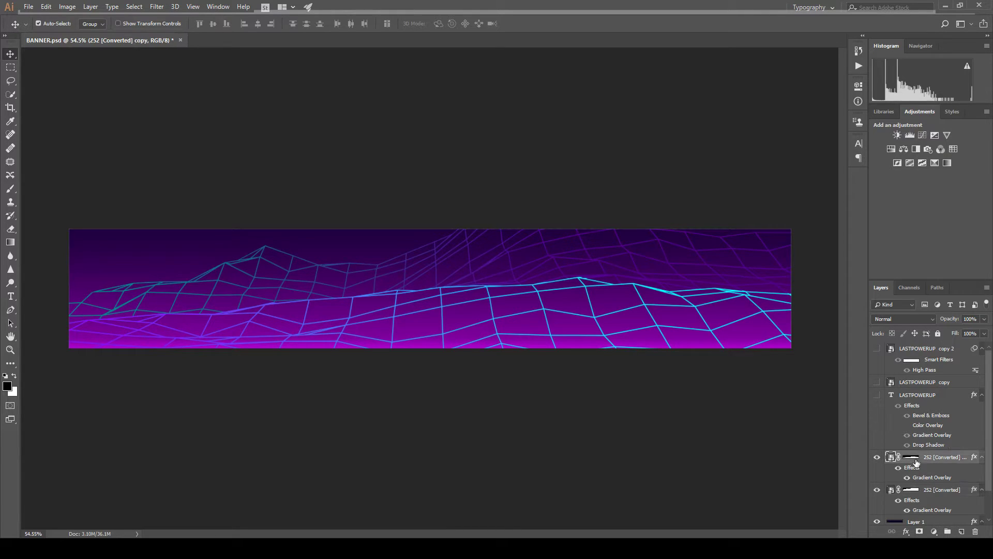
key("h")
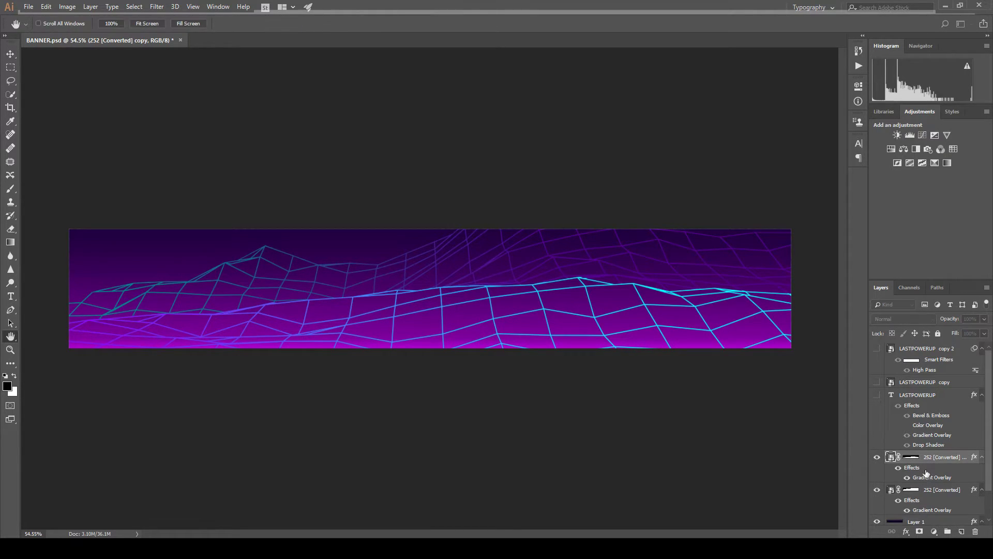
left_click(289, 443)
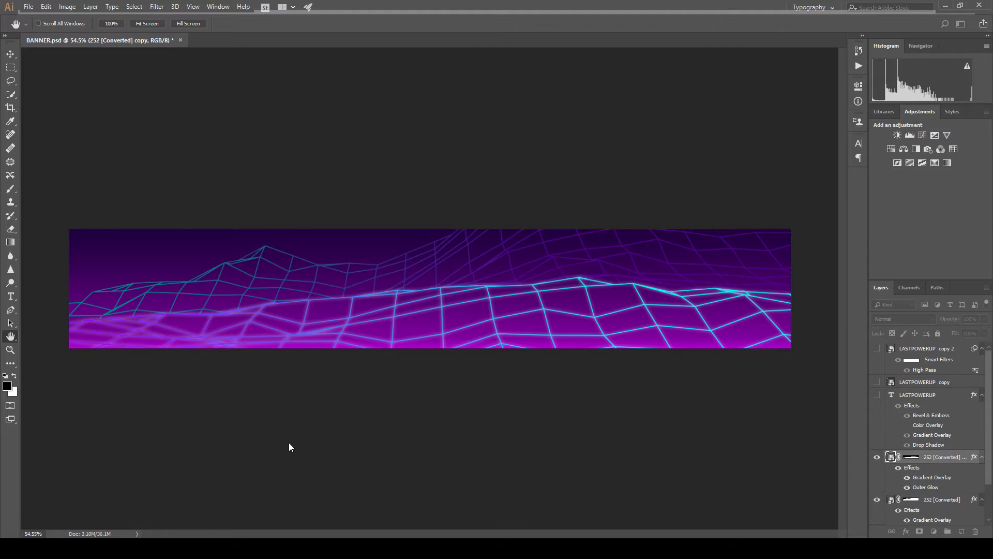
left_click(424, 335)
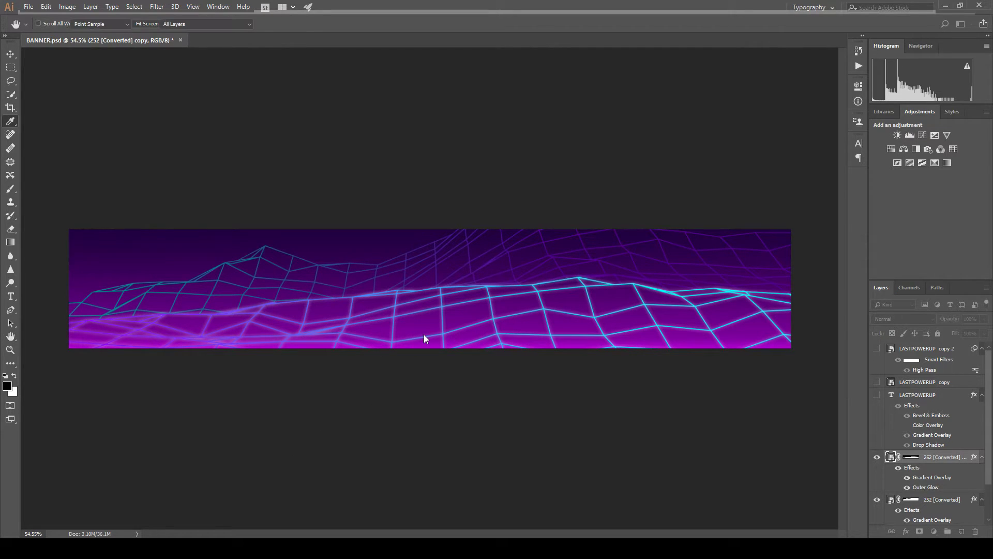
left_click(440, 208)
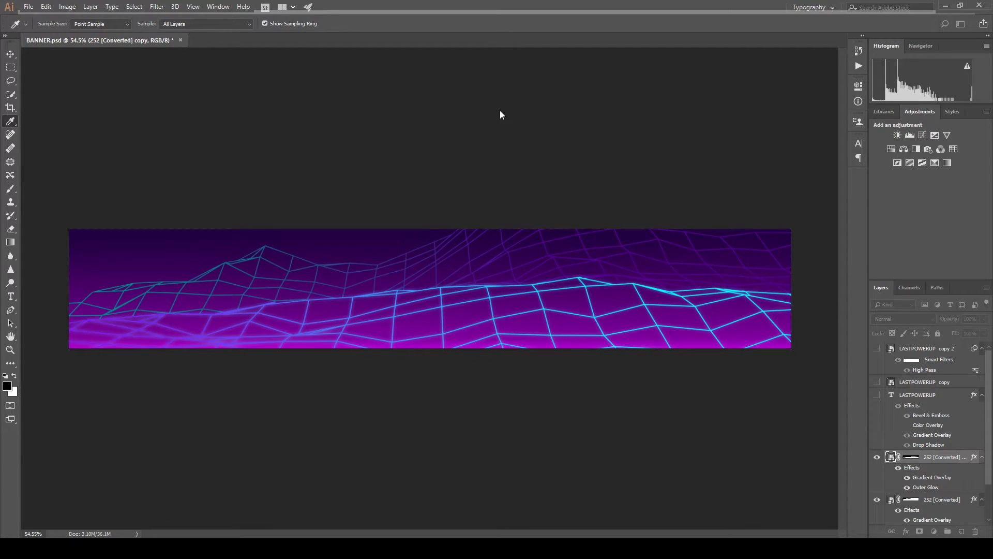
key("h")
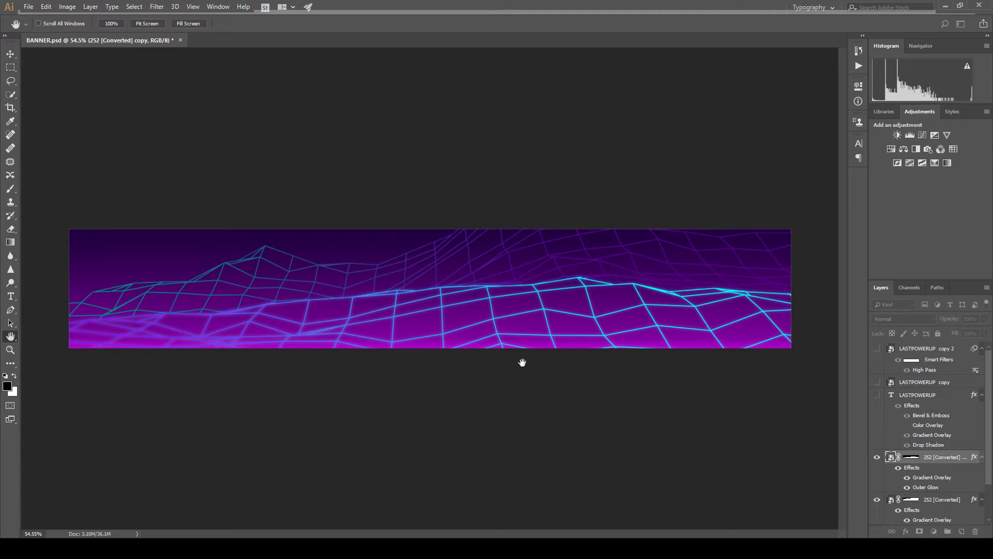
key("i")
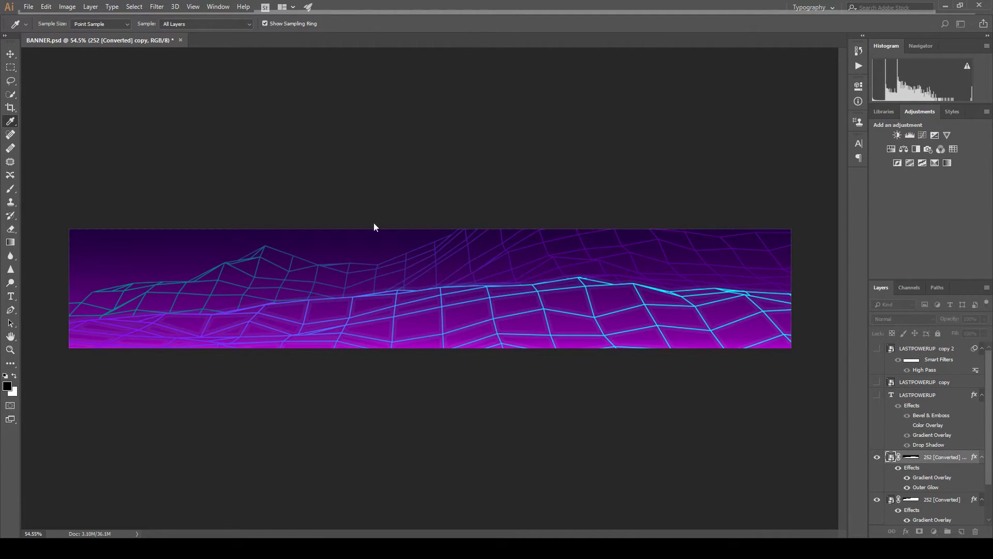
key("h")
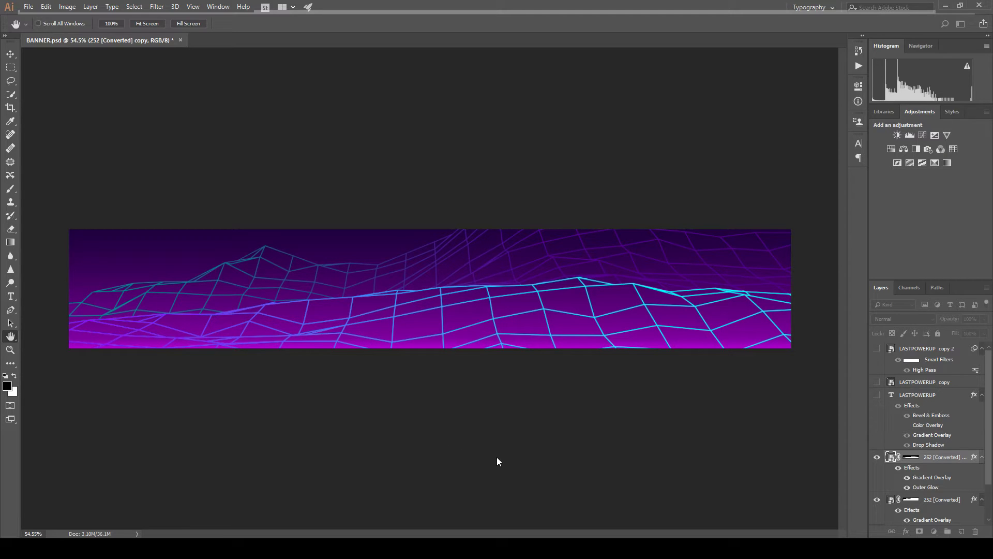
mouse_move(448, 463)
left_mouse_down()
mouse_move(508, 461)
mouse_move(448, 463)
left_mouse_up()
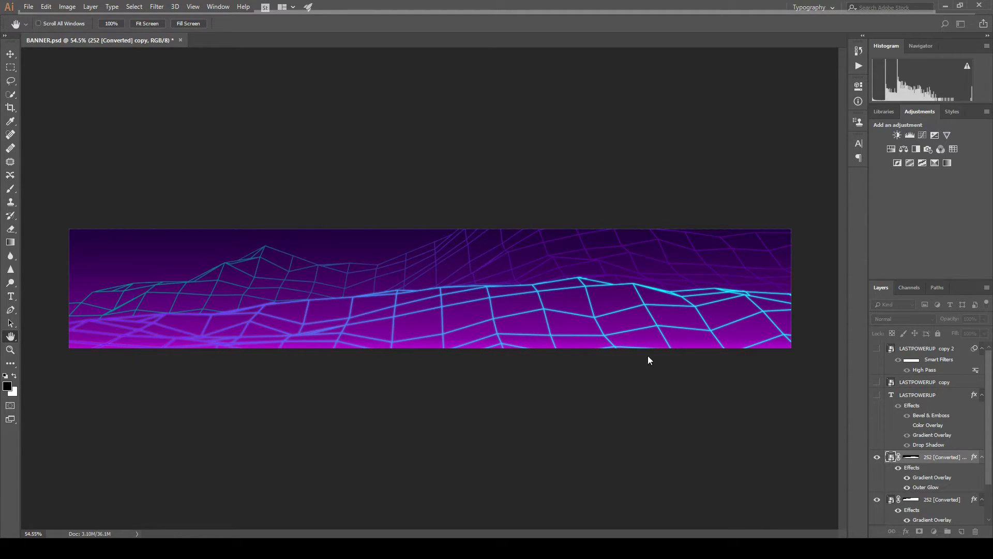
key("Return")
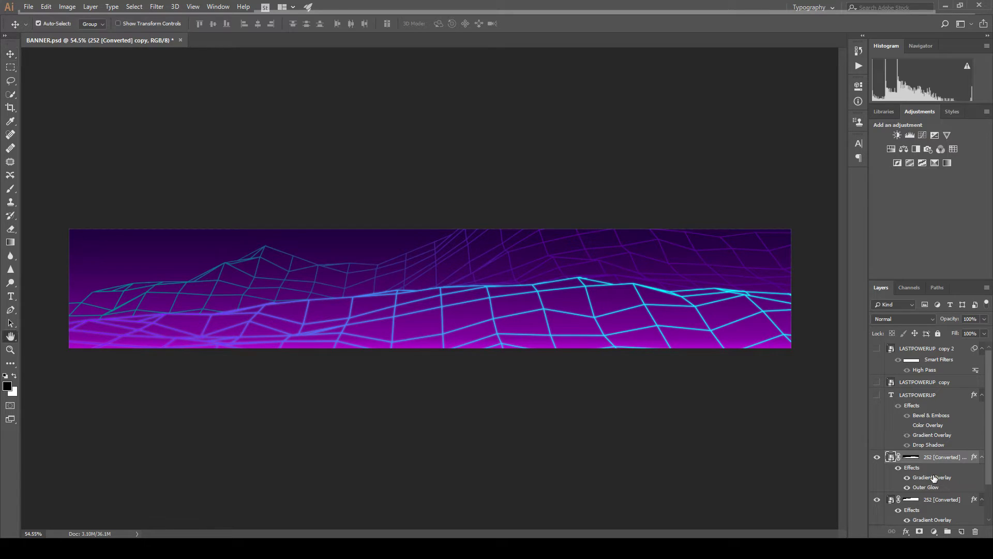
Replace the foreground mesh's Gradient Overlay with a cyan Color Overlay on the 252 [Converted] copy layer.
double_click(934, 478)
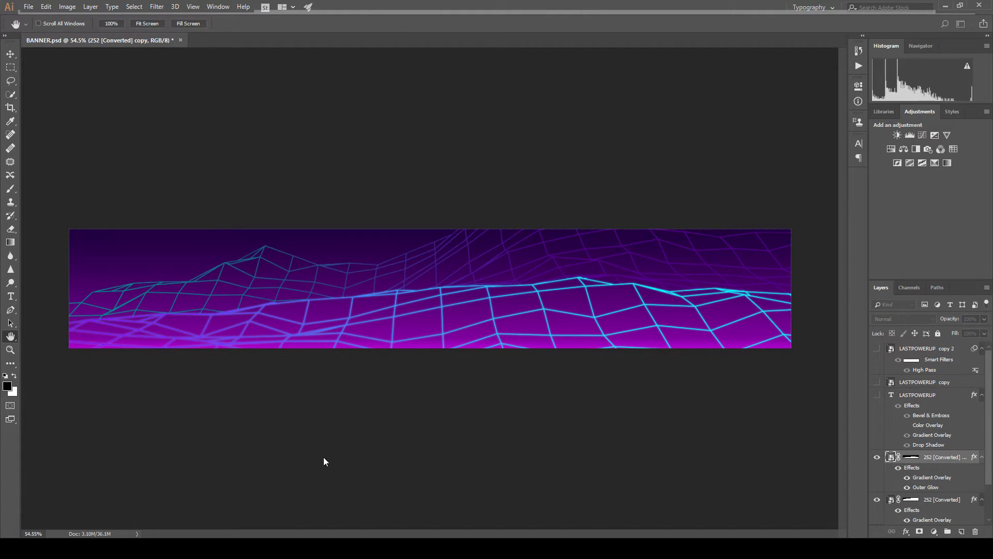
left_click(293, 455)
left_click(289, 443)
left_click(304, 454)
left_click(278, 447)
left_click(291, 433)
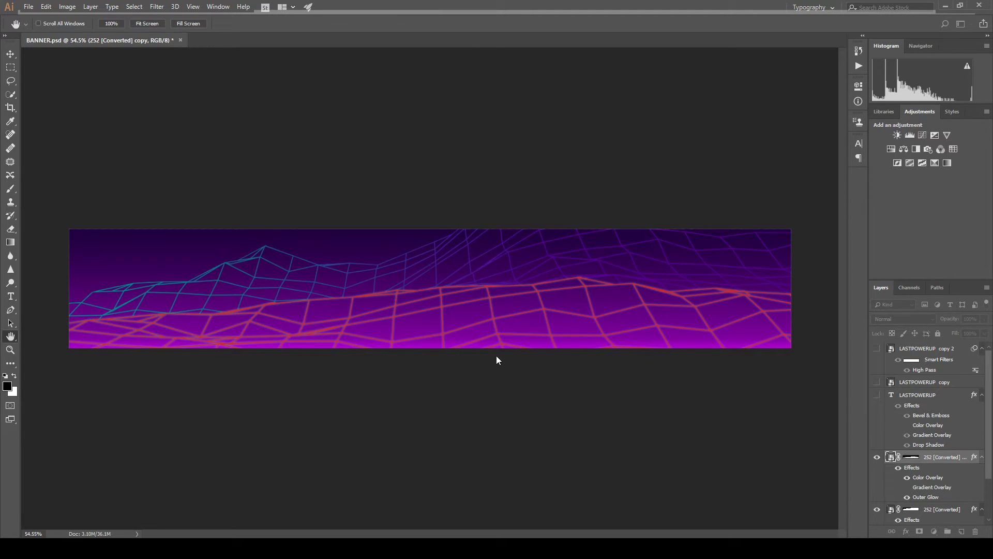
key("i")
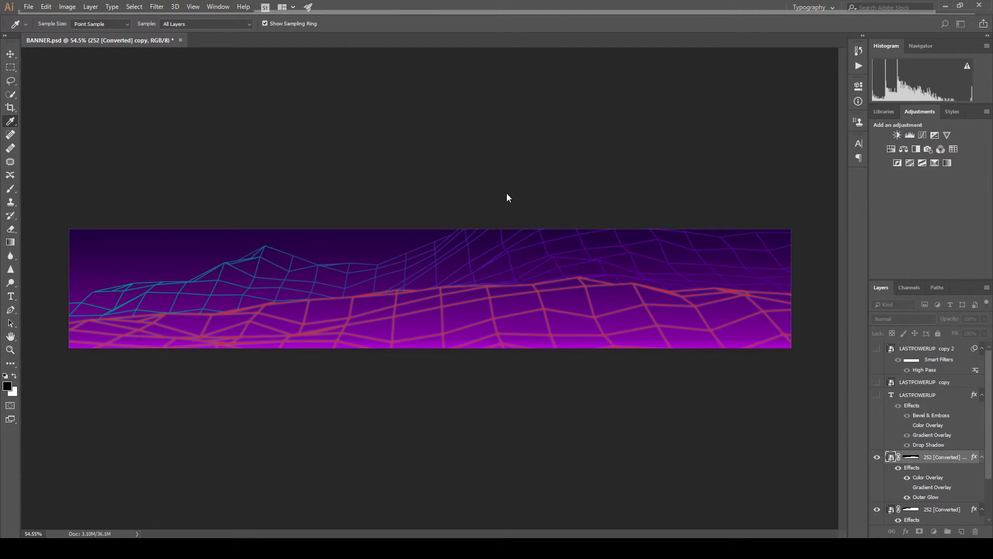
left_click(490, 153)
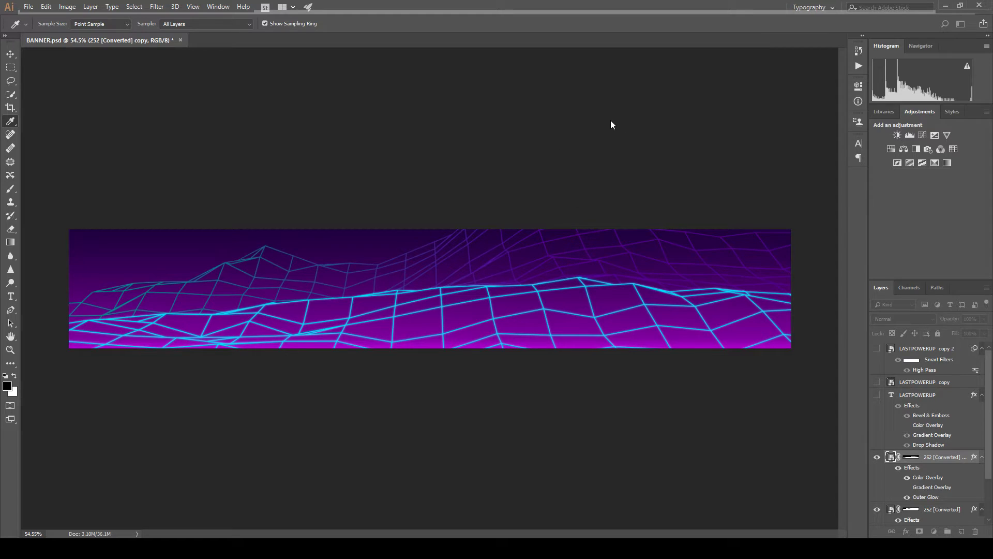
key("v")
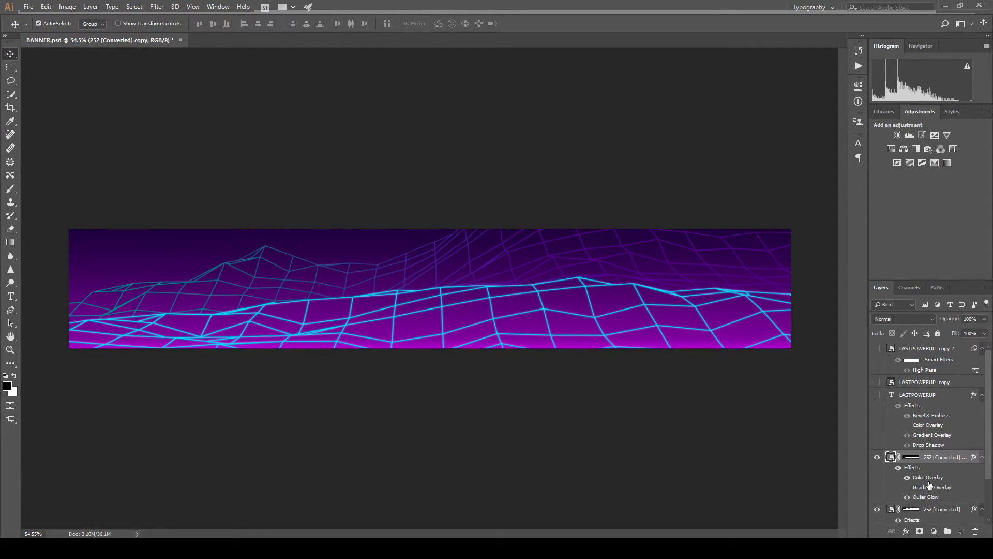
Make the LASTPOWERUP text layer visible over the meshes, leaving its two copies hidden, and look through the layer stack.
left_click(877, 349)
left_click(877, 349)
left_click(877, 395)
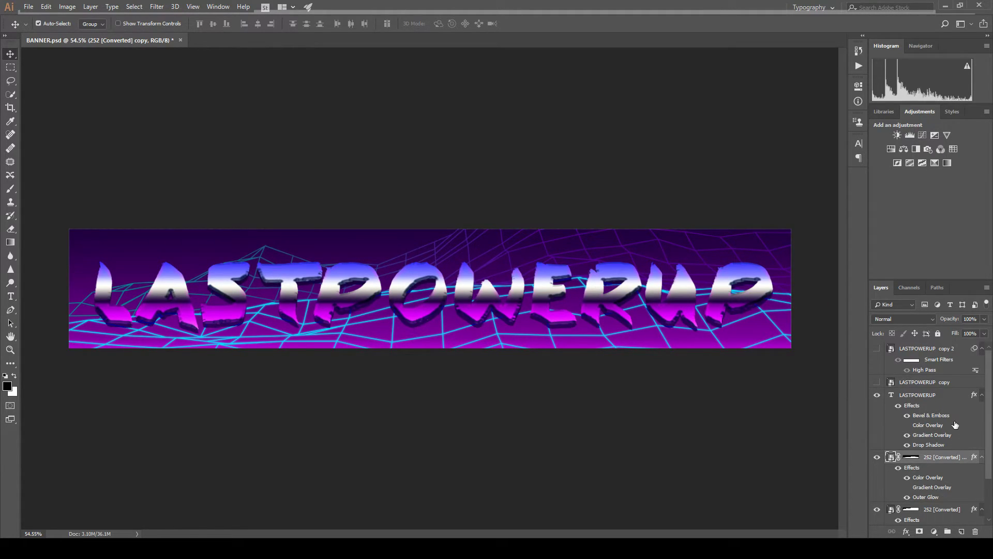
scroll(949, 427, "down", 2)
scroll(949, 427, "down", 1)
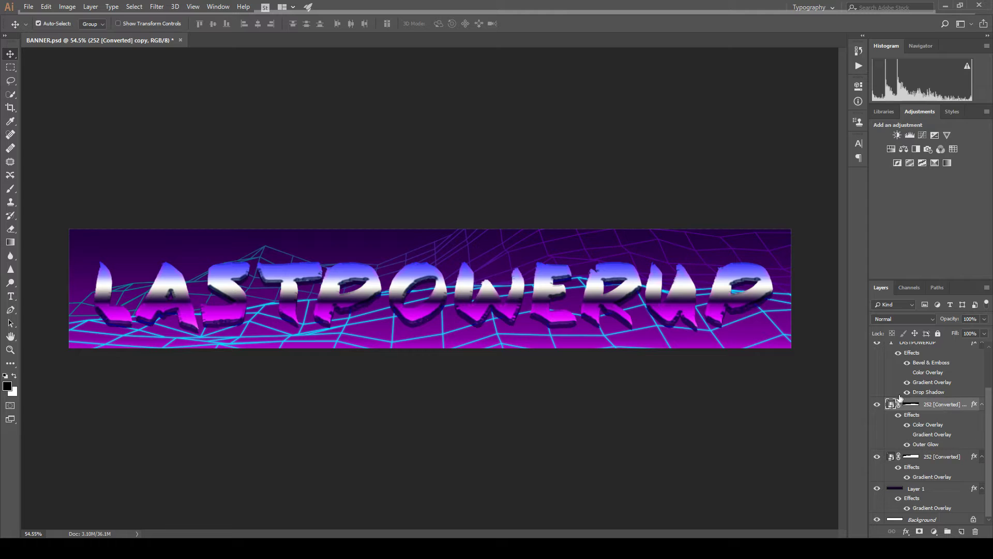
scroll(904, 391, "up", 3)
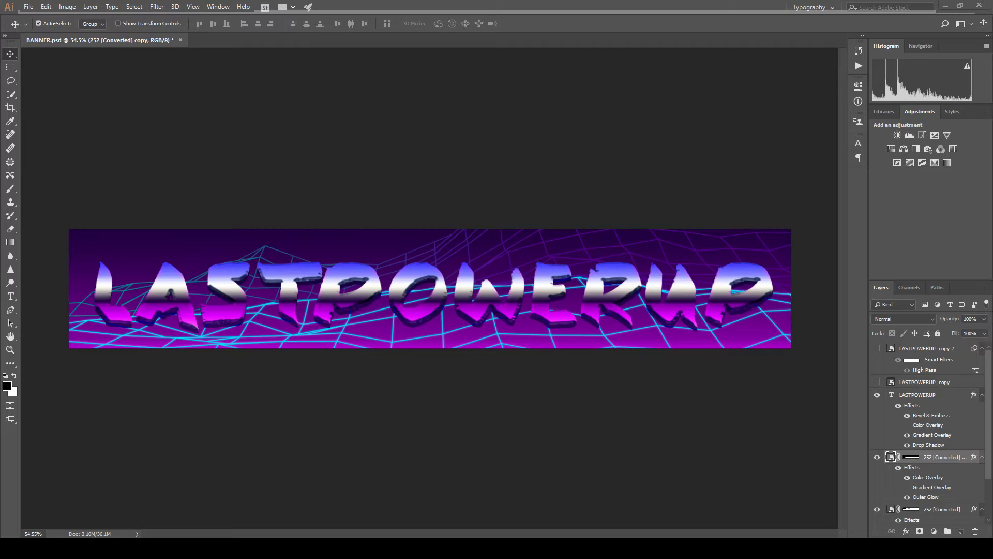
Paste the striped cyan sun as a smart object beneath the title, flip and shrink it to -6.18%, and place it around the letter A.
key("ctrl+v")
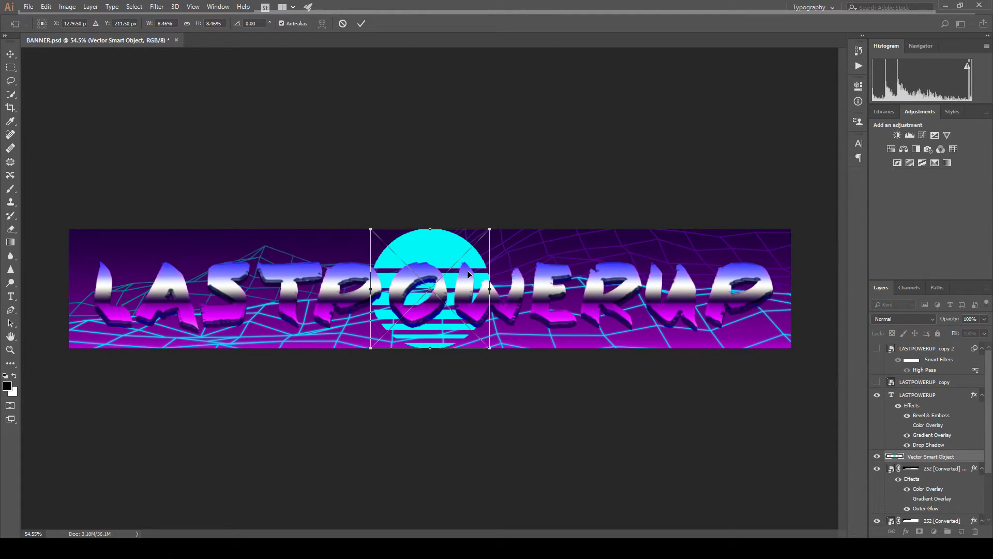
left_click_drag(468, 275, 465, 182)
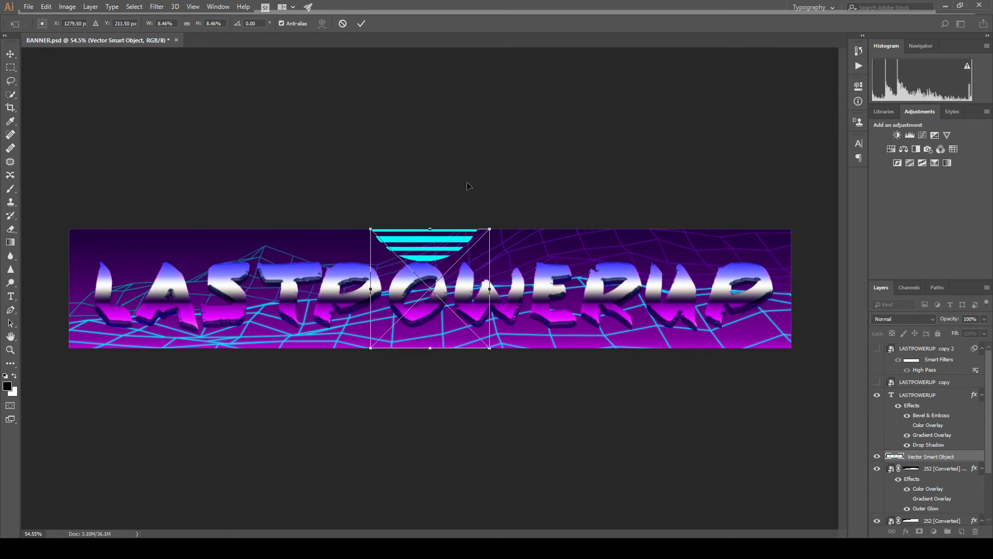
left_click_drag(492, 224, 337, 383)
left_click_drag(423, 259, 212, 243)
left_click_drag(245, 211, 209, 244)
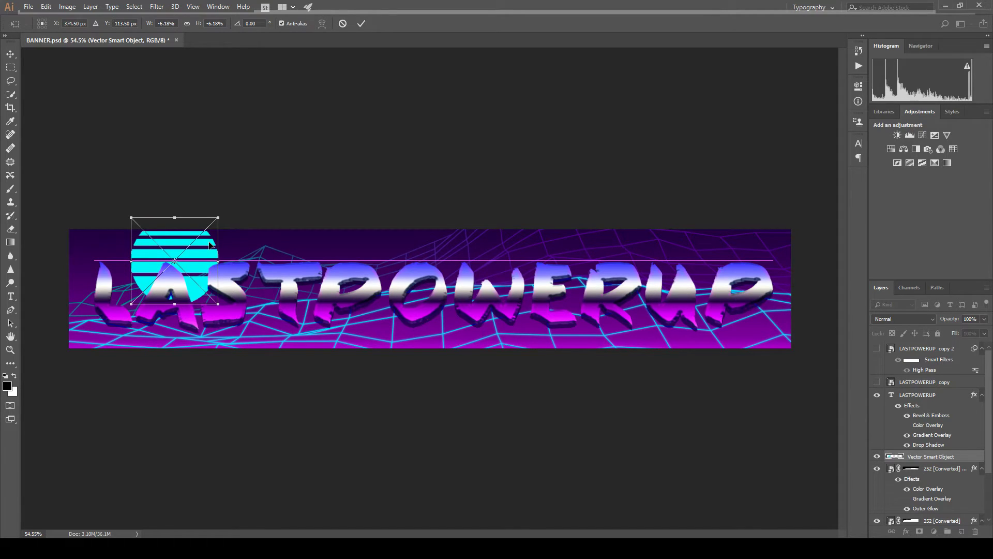
key("Return")
Hide the LASTPOWERUP text layer and move the sun to the far left end of the banner.
left_click(878, 396)
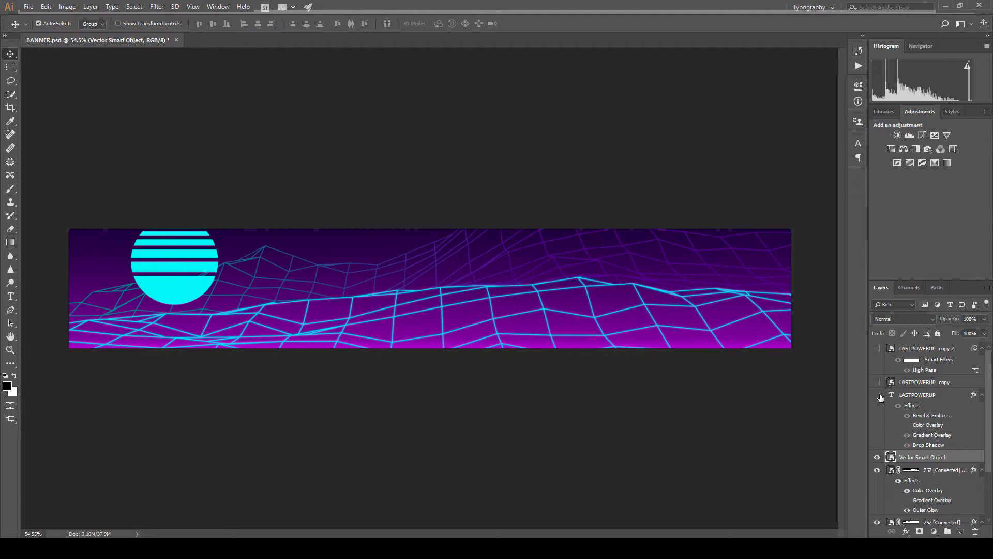
scroll(274, 277, "up", 3)
left_click_drag(145, 239, 458, 261)
scroll(461, 261, "down", 1)
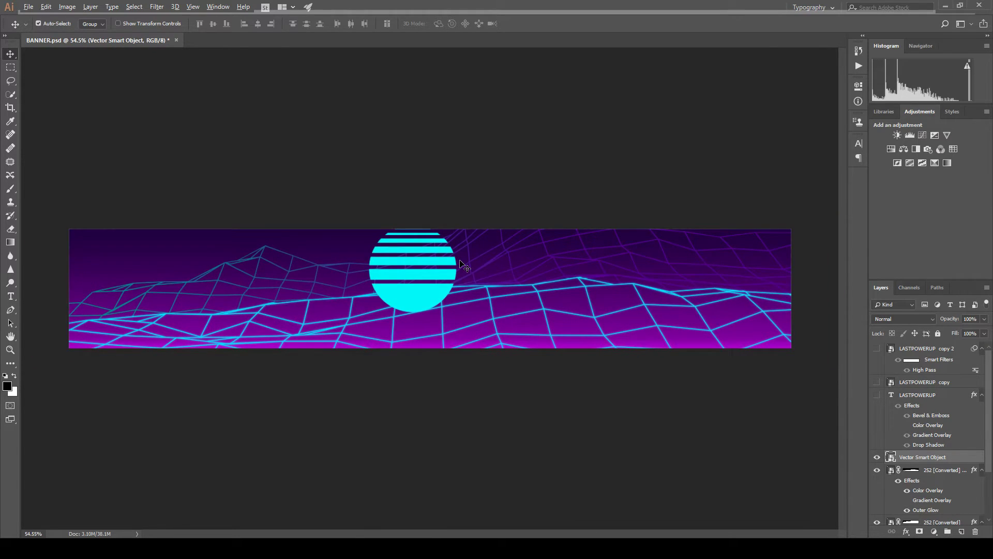
scroll(461, 263, "down", 1)
left_click_drag(290, 261, 292, 274)
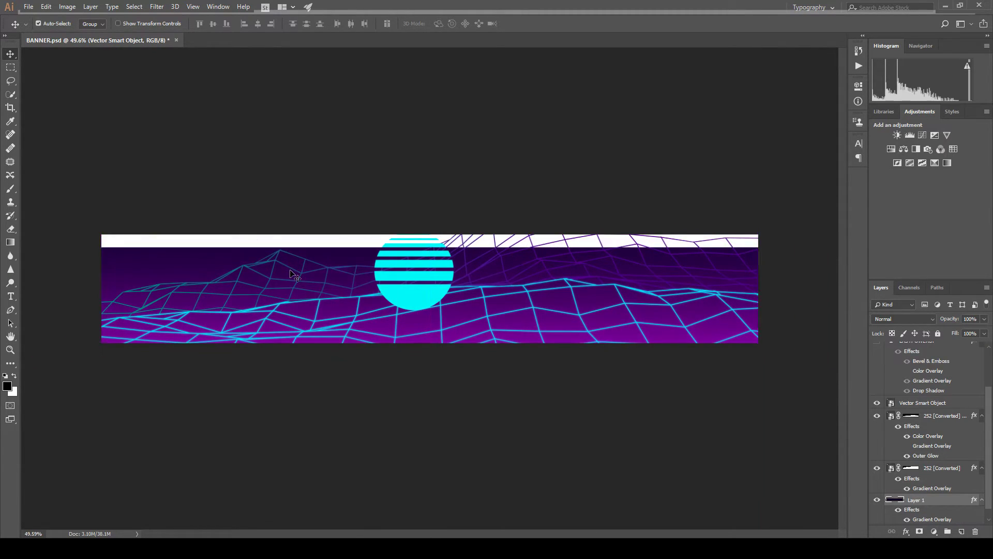
key("ctrl+z")
left_click_drag(424, 282, 146, 290)
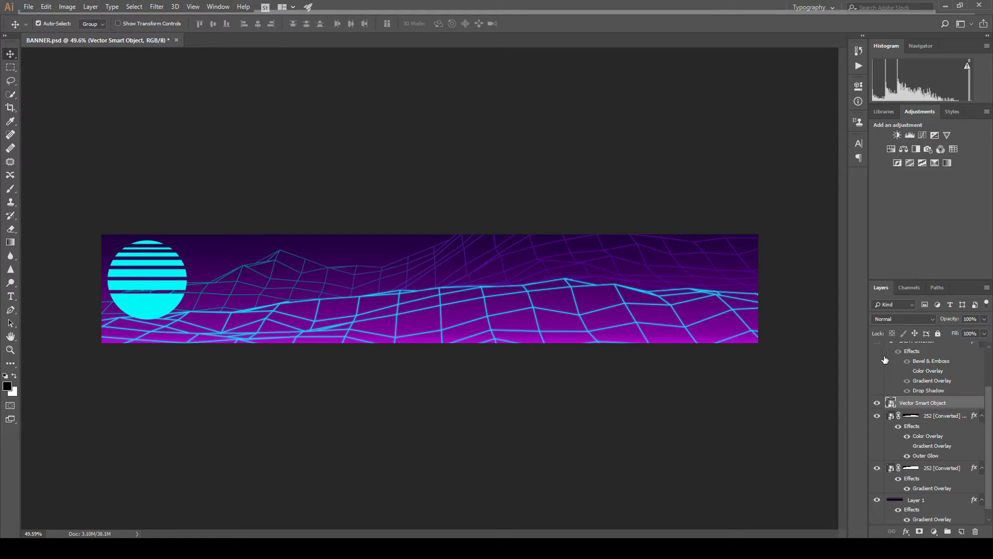
Show and hide the LASTPOWERUP text to check the sun's placement, and examine where the sun overlaps the meshes.
scroll(883, 470, "up", 3)
left_click(880, 395)
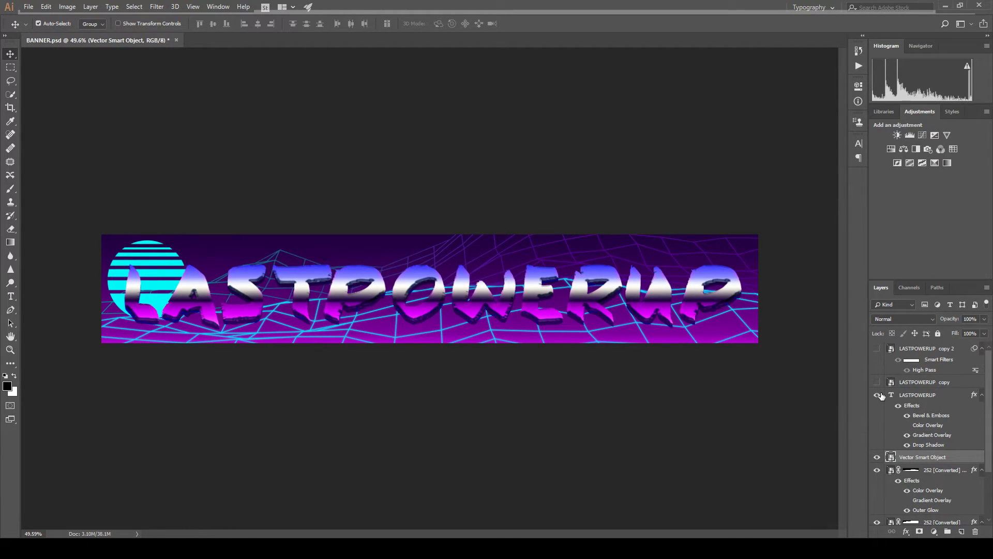
left_click(879, 395)
scroll(195, 285, "up", 5)
left_click_drag(133, 291, 237, 289)
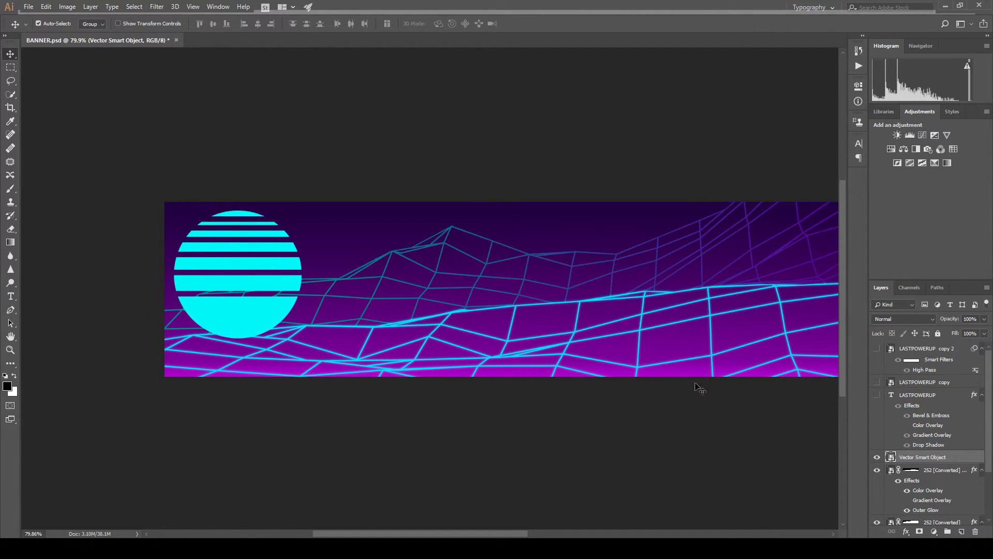
scroll(200, 278, "up", 4)
scroll(908, 440, "down", 1)
scroll(910, 439, "up", 1)
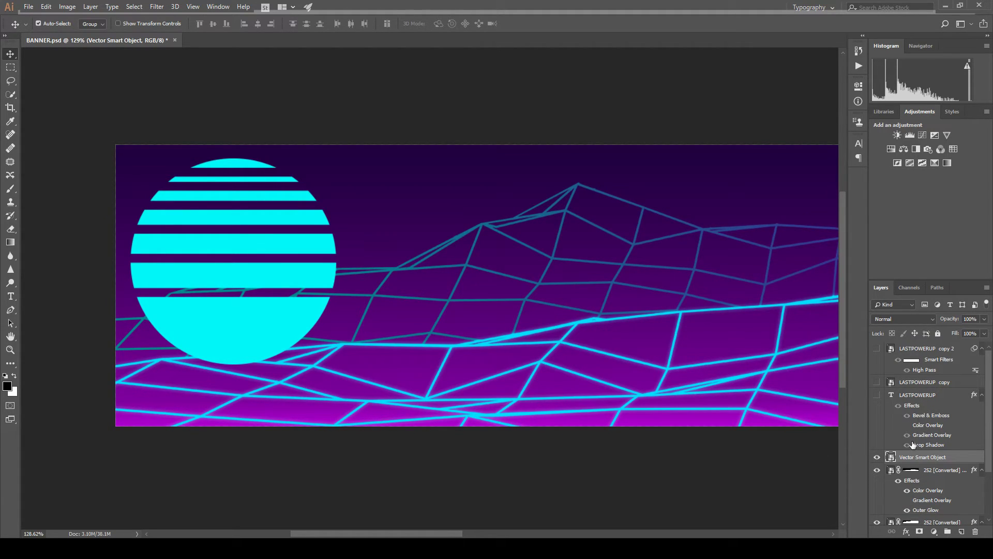
Hide the sun and trace a closed Pen path along the foreground mesh's upper edge, looping outside the canvas around the sun's area.
scroll(918, 458, "down", 2)
left_click(926, 457)
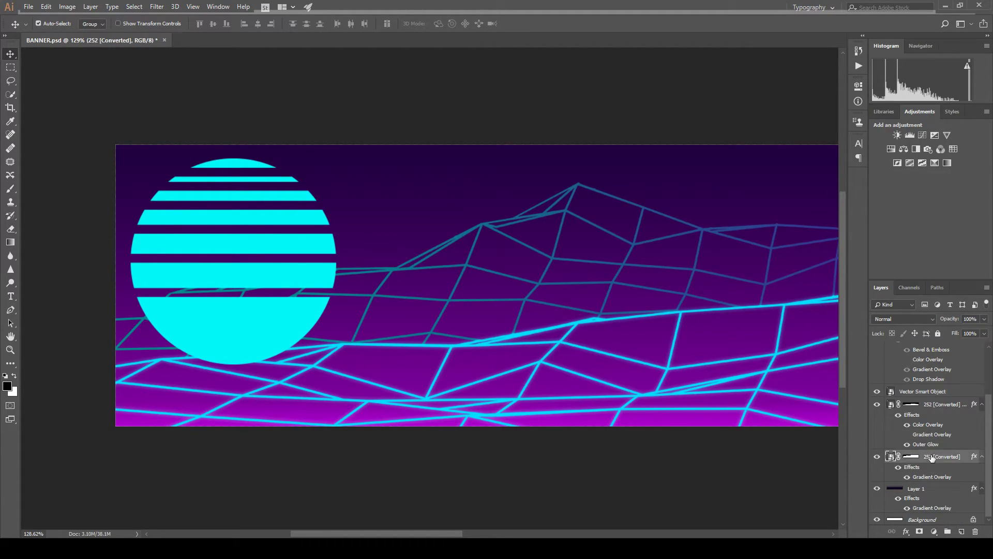
left_click(880, 390)
scroll(203, 317, "up", 3)
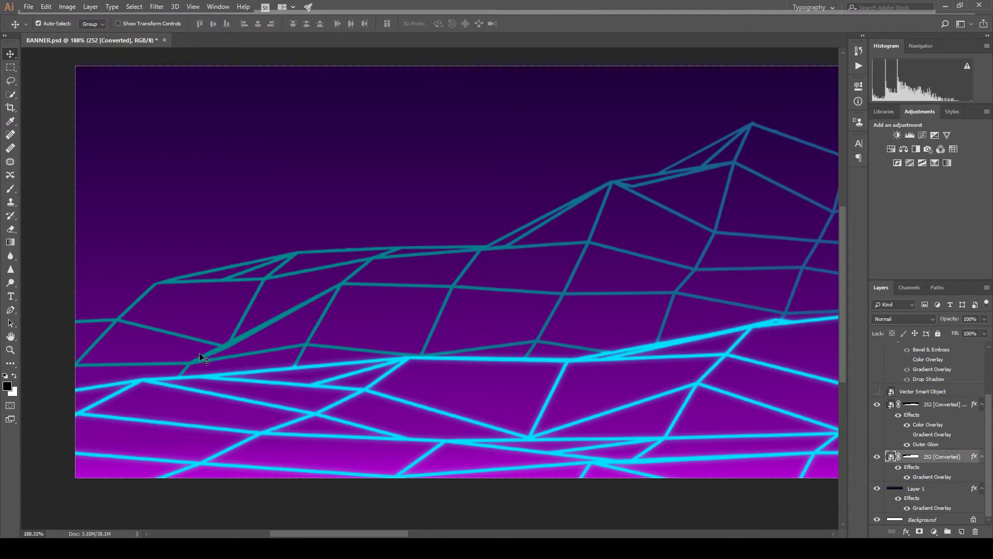
key("p")
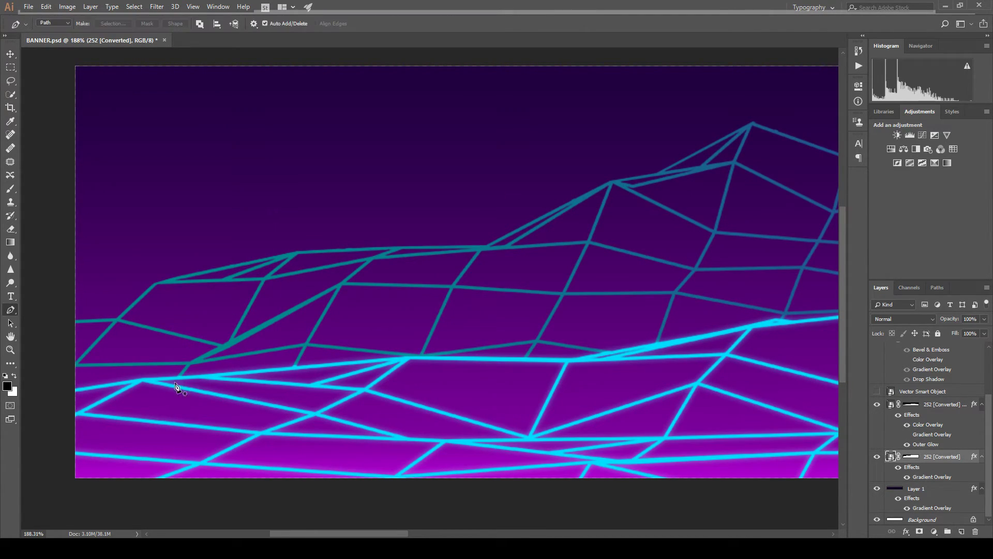
left_click(75, 389)
left_click(144, 377)
left_click(324, 365)
left_click(406, 356)
scroll(446, 227, "down", 1)
left_click(445, 203)
left_click(422, 96)
left_click(258, 80)
left_click(149, 101)
left_click(127, 209)
left_click(131, 298)
left_click(154, 350)
left_click(165, 350)
Show the sun to compare it with the path, and undo the path's anchor points along the foreground mesh.
scroll(925, 414, "up", 3)
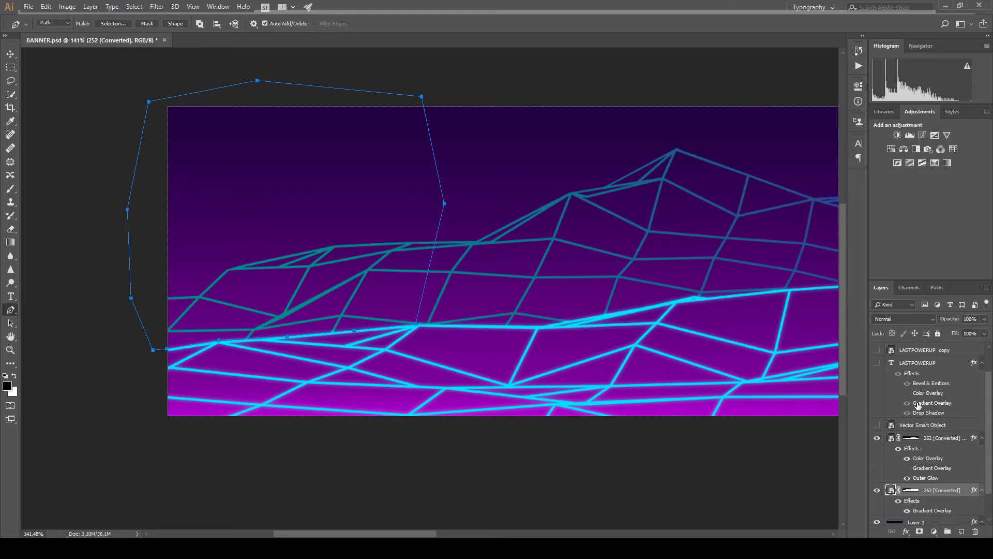
scroll(925, 414, "down", 1)
left_click(922, 423)
left_click(877, 423)
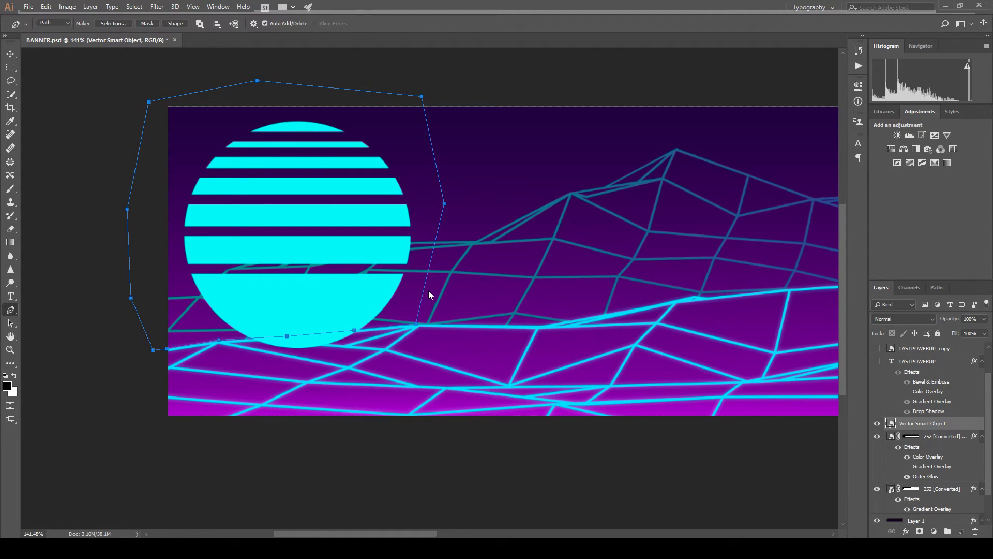
key("ctrl+z")
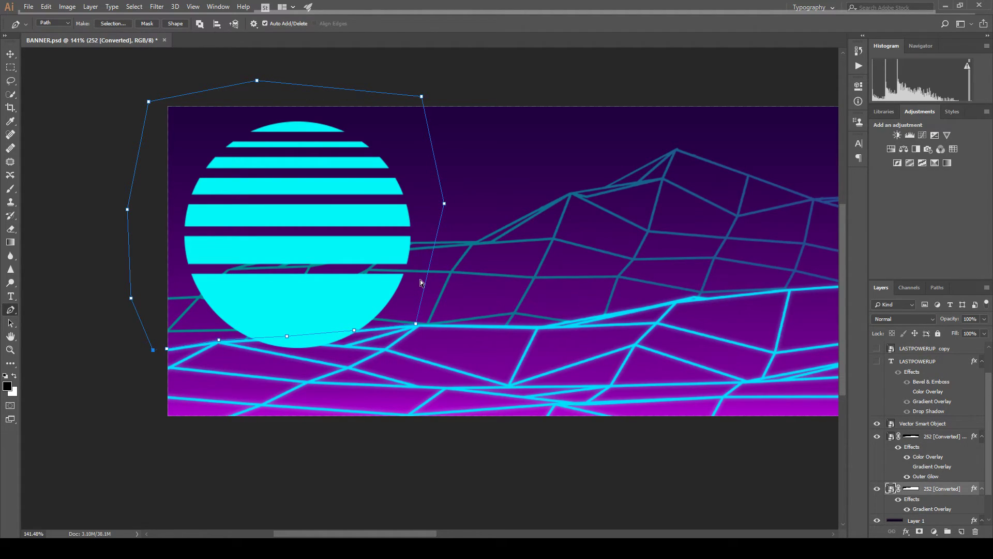
key("ctrl+z")
key("ctrl+z")
key("ctrl+z")
key("ctrl+z")
key("ctrl+z")
key("ctrl+z")
key("ctrl+z")
key("ctrl+z")
key("ctrl+z")
key("ctrl+z")
key("ctrl+z")
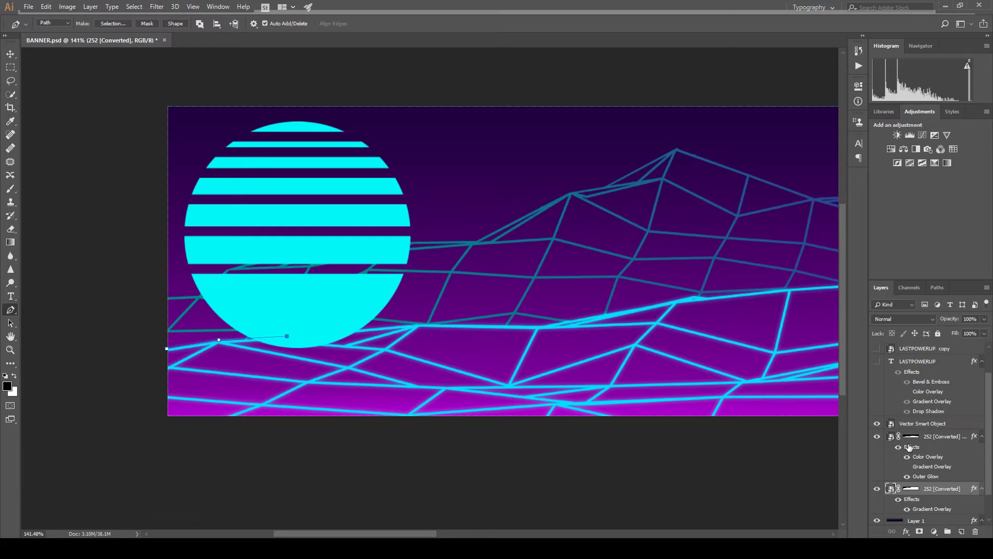
Hide the sun and trace Pen anchor points along the background mesh's ridge from the banner's left edge past the sun's area.
left_click(878, 424)
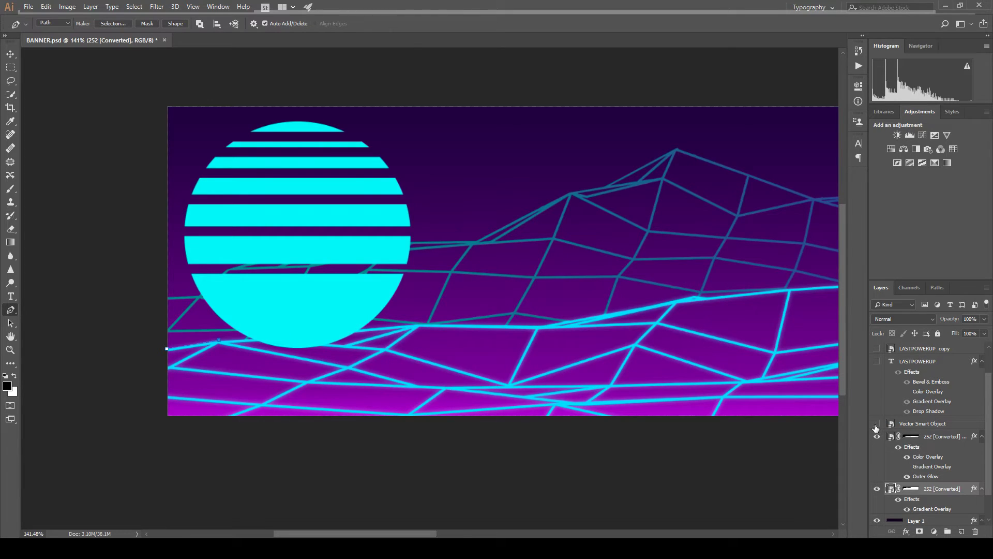
scroll(172, 298, "up", 2)
left_click(165, 296)
left_click(206, 296)
left_click(246, 258)
left_click(384, 228)
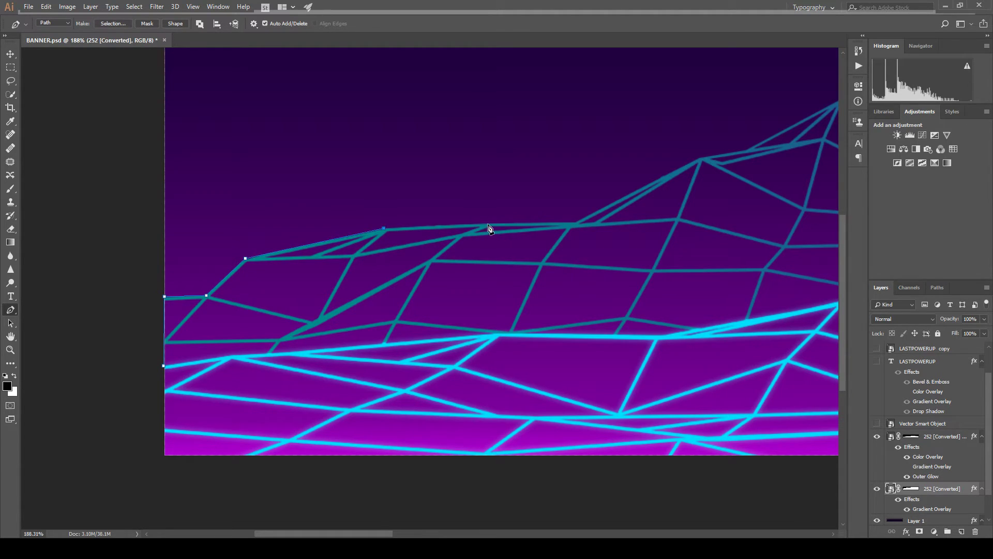
left_click(487, 224)
left_click_drag(535, 225, 454, 235)
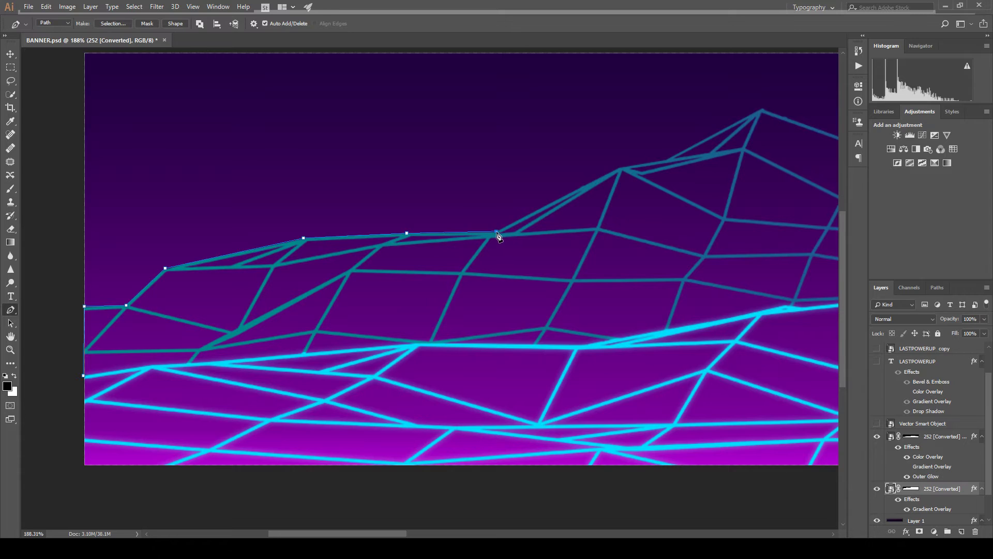
left_click(496, 232)
Loop the ridge path above and outside the canvas's upper-left corner and close it at its starting anchor.
scroll(537, 205, "down", 2)
left_click_drag(536, 207, 563, 288)
left_click(560, 165)
left_click(242, 106)
left_click(188, 170)
left_click(150, 296)
scroll(284, 325, "down", 1)
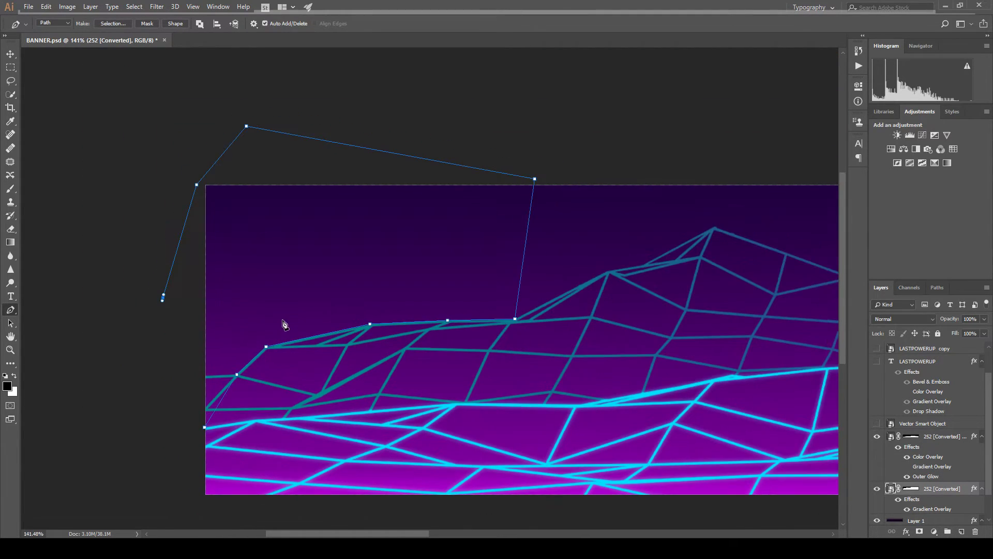
left_click(197, 416)
left_click(205, 429)
Show the sun, convert the ridge path to a selection, and add it as a layer mask on the sun's Vector Smart Object layer.
left_click(877, 423)
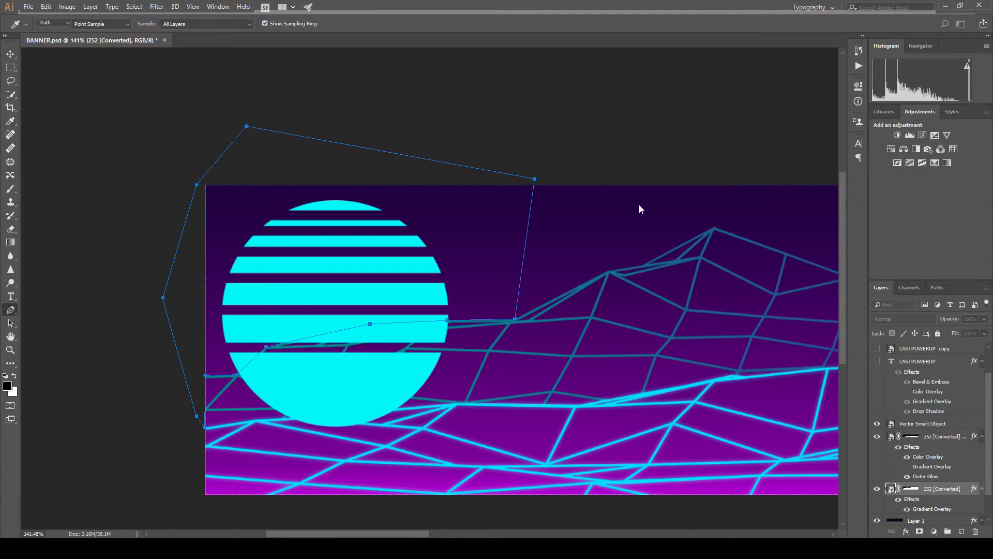
key("ctrl+Return")
left_click(923, 424)
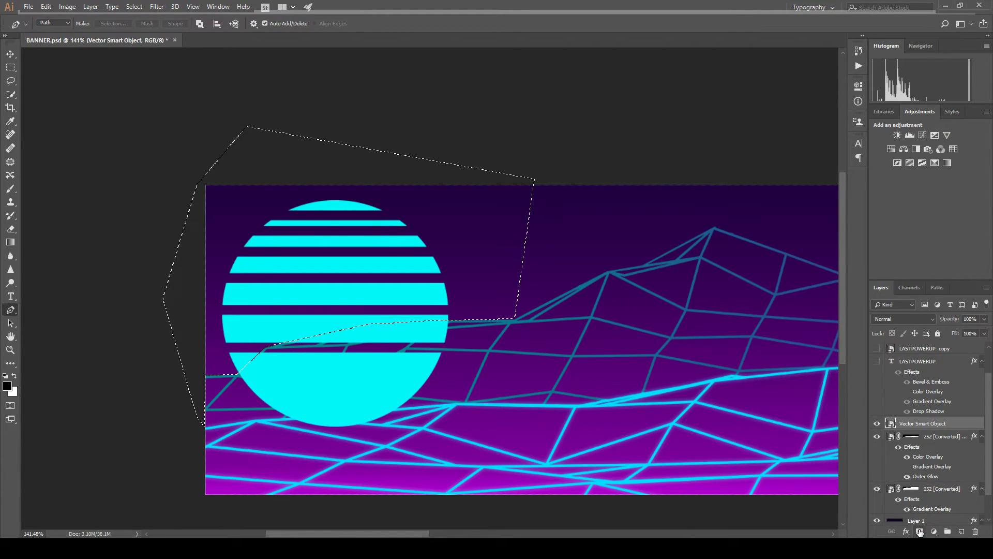
left_click(921, 532)
Make the LASTPOWERUP text visible again and inspect the sun's masked edge behind the letters L and A.
scroll(362, 282, "down", 3)
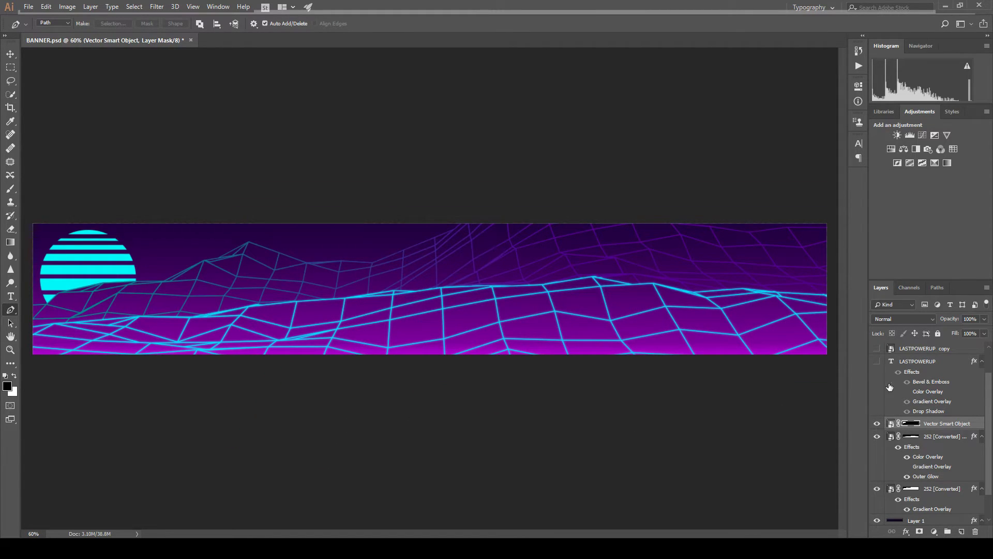
scroll(875, 365, "up", 1)
left_click(878, 395)
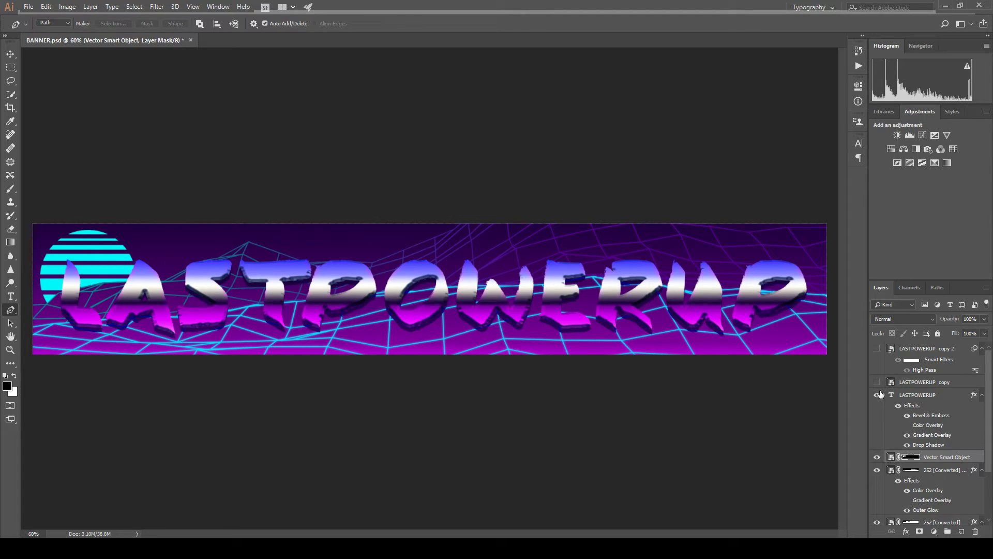
scroll(82, 293, "up", 5)
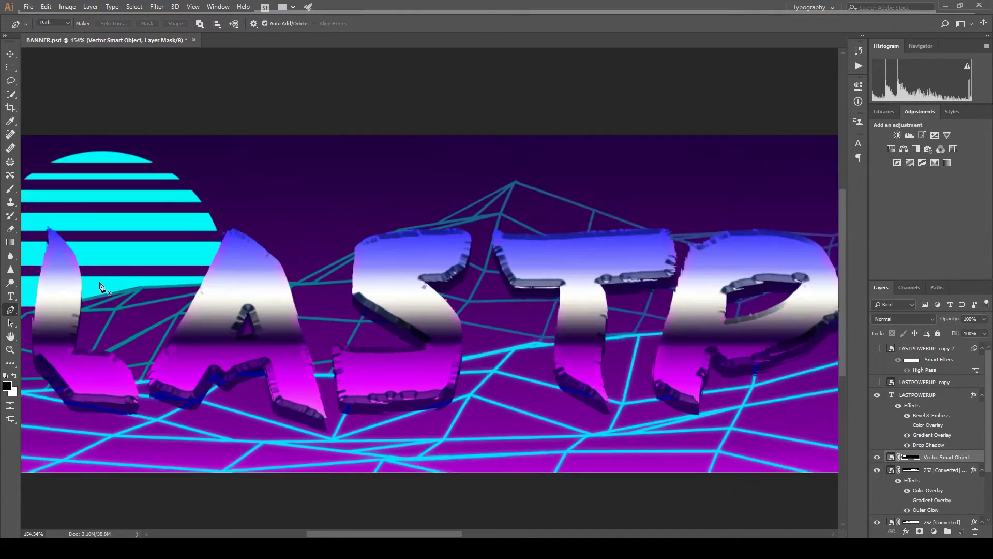
scroll(100, 287, "up", 5)
scroll(125, 286, "down", 2)
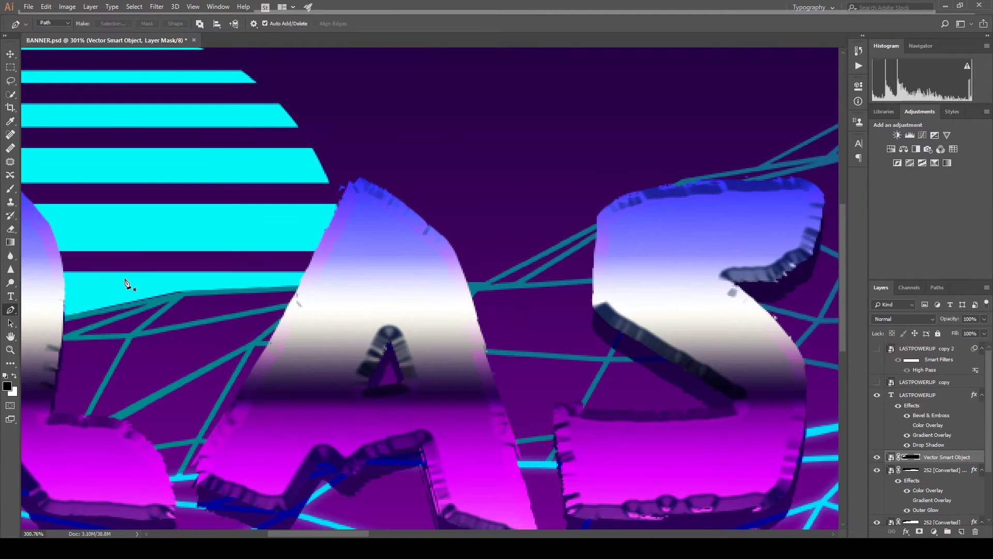
Target the sun's layer mask and draw a small Pen path over the sun's edge along the ridge between the letters L and A.
left_click(921, 458)
left_click(914, 458)
left_click_drag(188, 280, 504, 244)
scroll(457, 263, "up", 2)
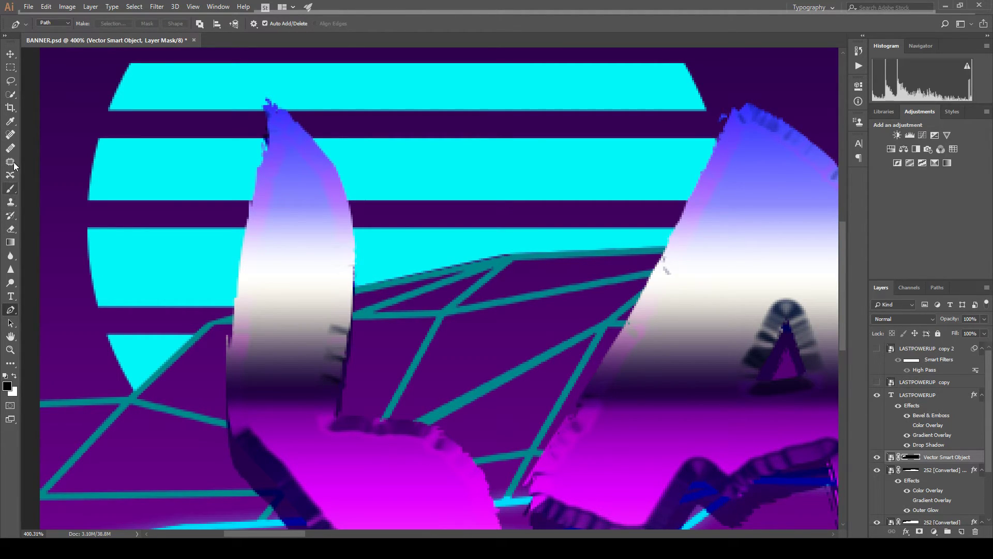
left_click(514, 255)
left_click(351, 266)
key("a")
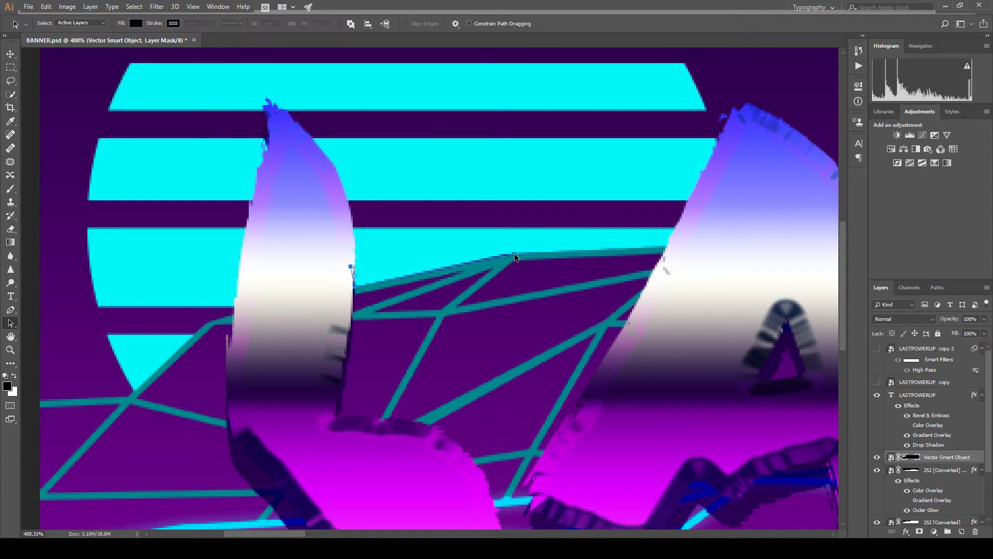
left_click(515, 256)
key("p")
left_click(501, 248)
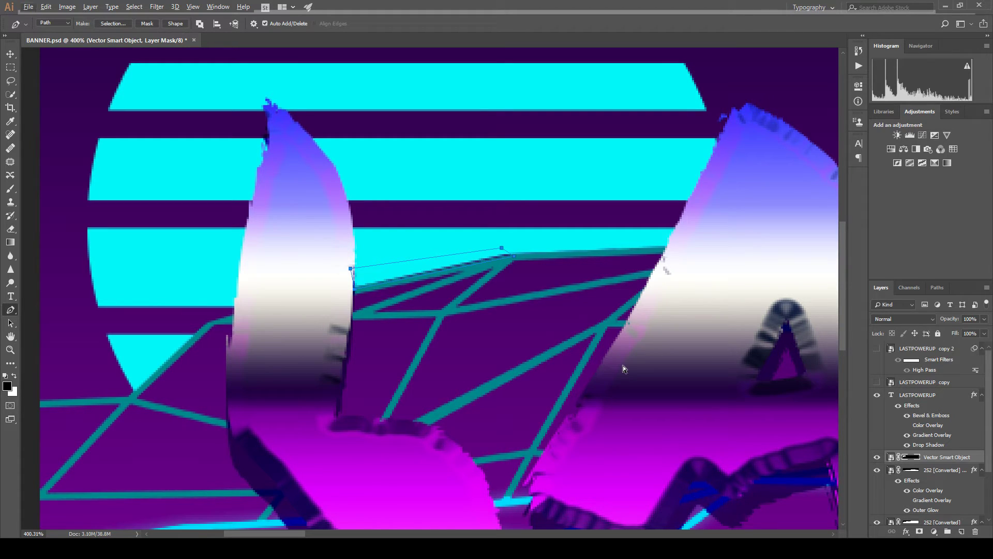
Try to fill the sun's mask with the background color, undo the fill, and convert the small path to a selection.
key("ctrl+BackSpace")
key("ctrl+z")
key("ctrl+BackSpace")
key("ctrl+z")
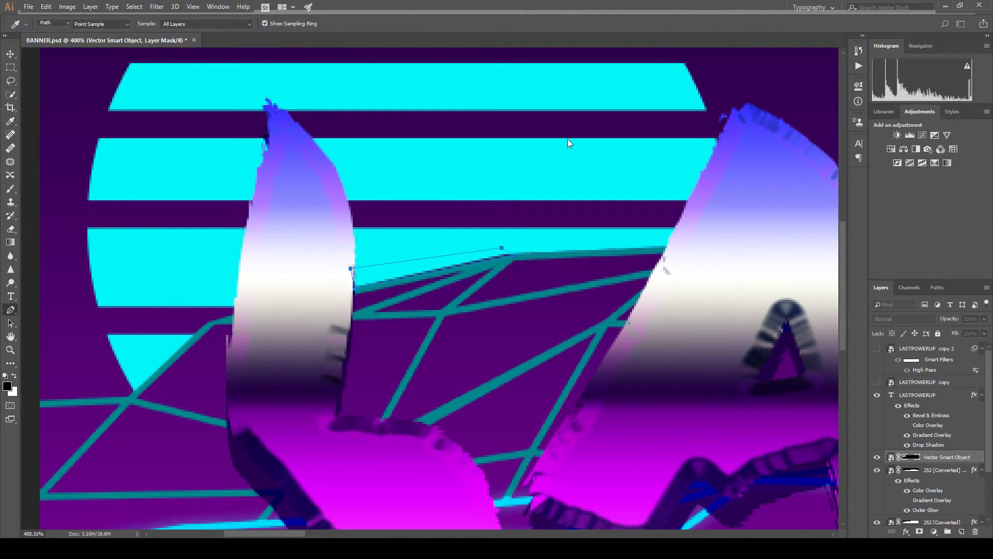
key("ctrl+Return")
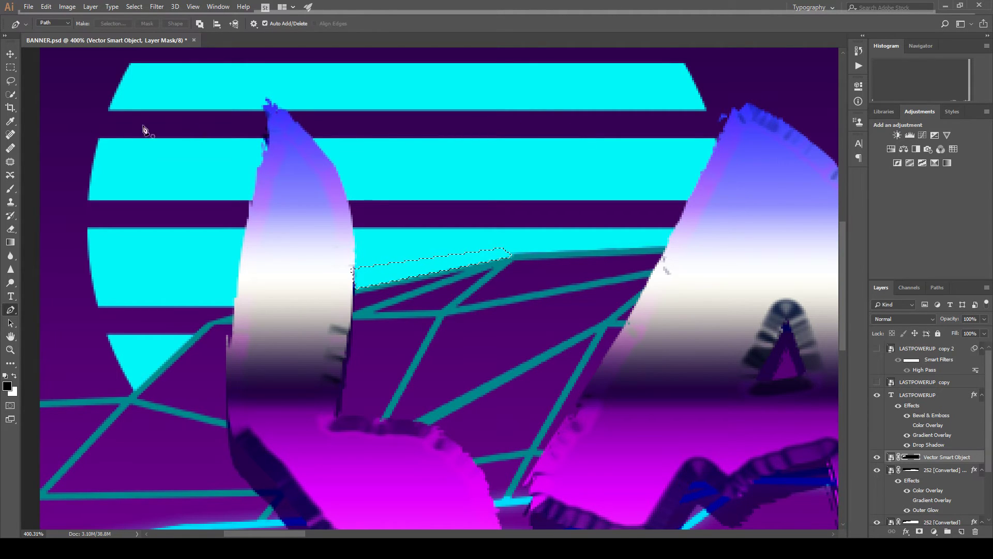
Try to move the selected patch of the sun's mask down onto the mesh, and undo the move.
left_click(10, 54)
left_click_drag(465, 263, 498, 352)
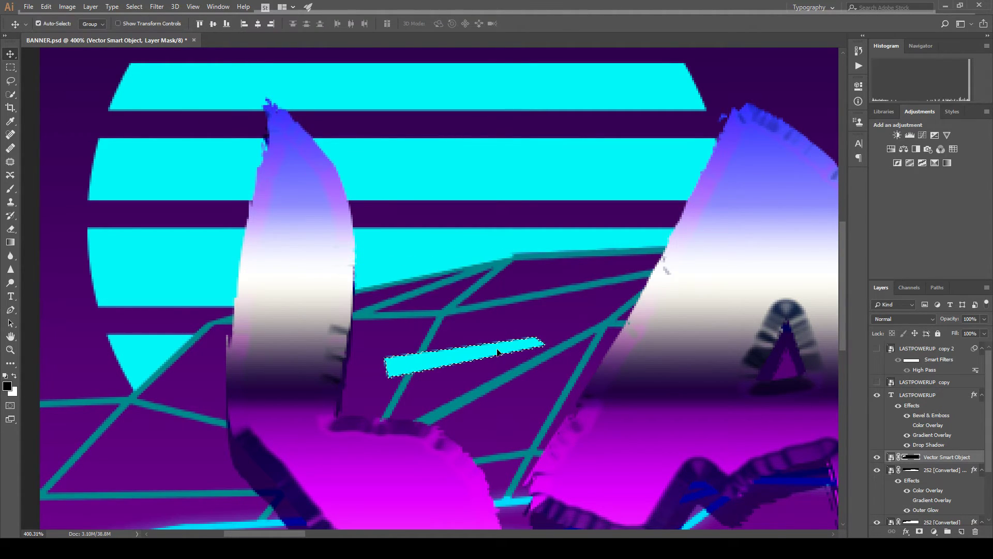
scroll(520, 341, "down", 5)
key("ctrl+z")
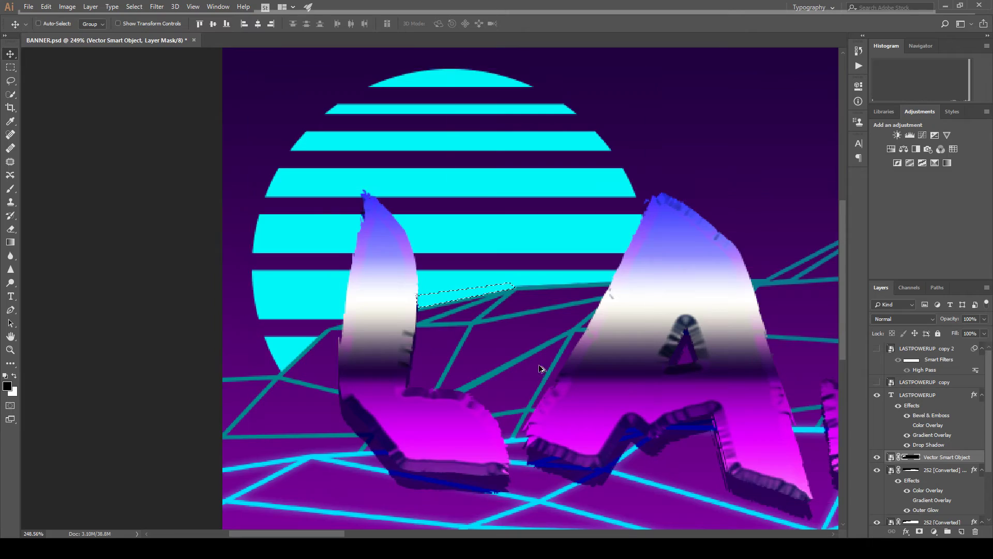
key("ctrl+z")
key("ctrl+z")
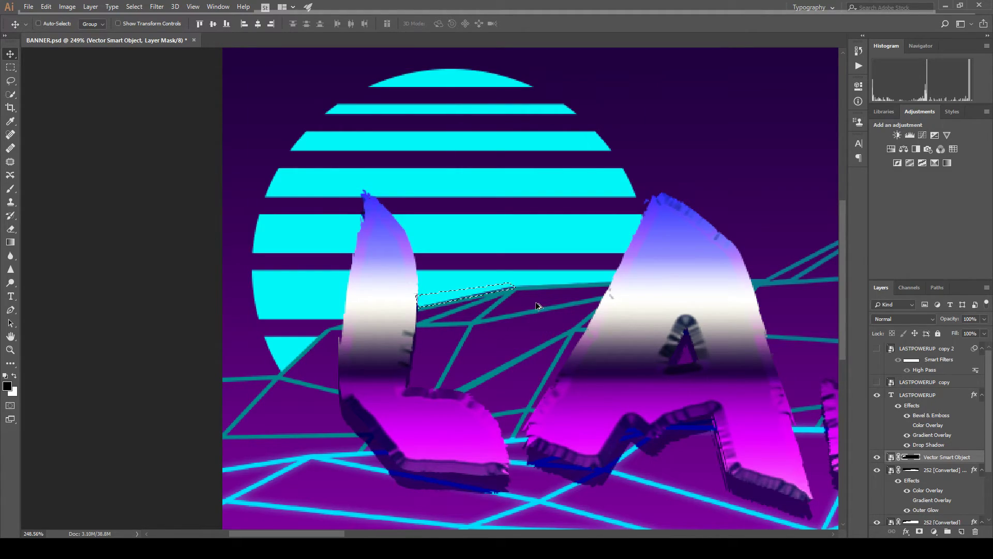
Step back to the small path on the sun's mask and adjust its anchor points along the ridge between the letters L and A.
key("alt+ctrl+z")
scroll(536, 303, "up", 5)
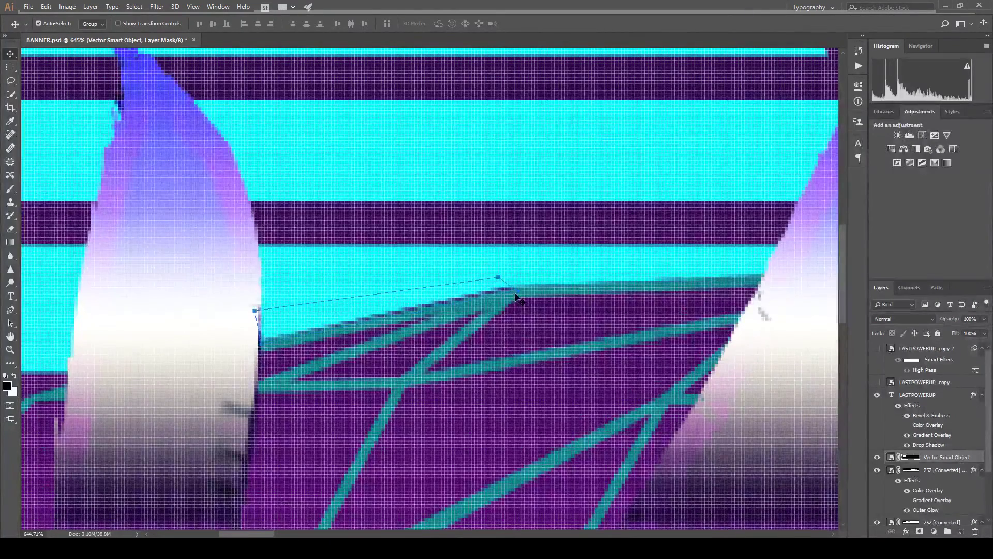
key("a")
left_click_drag(517, 290, 512, 289)
key("Down")
scroll(533, 285, "down", 2)
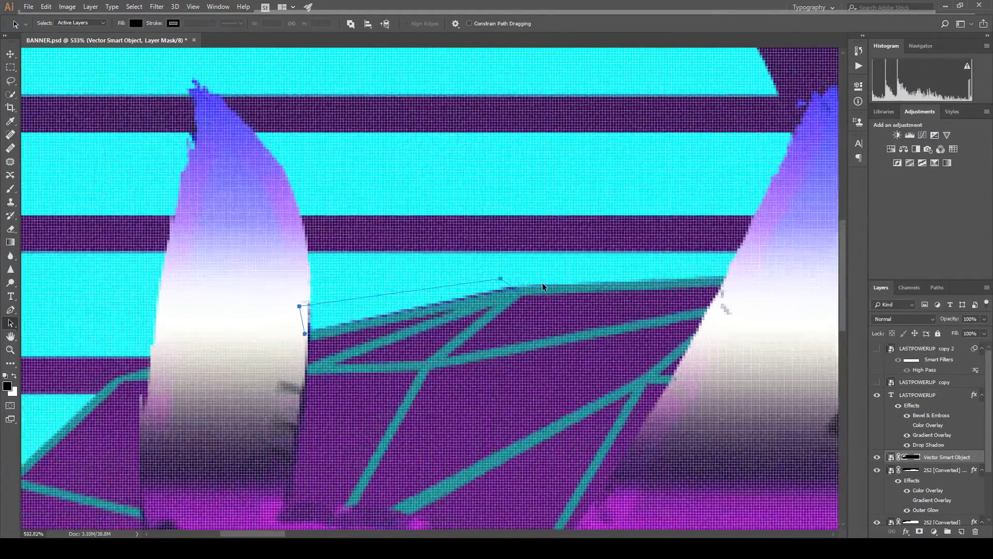
scroll(538, 285, "up", 4)
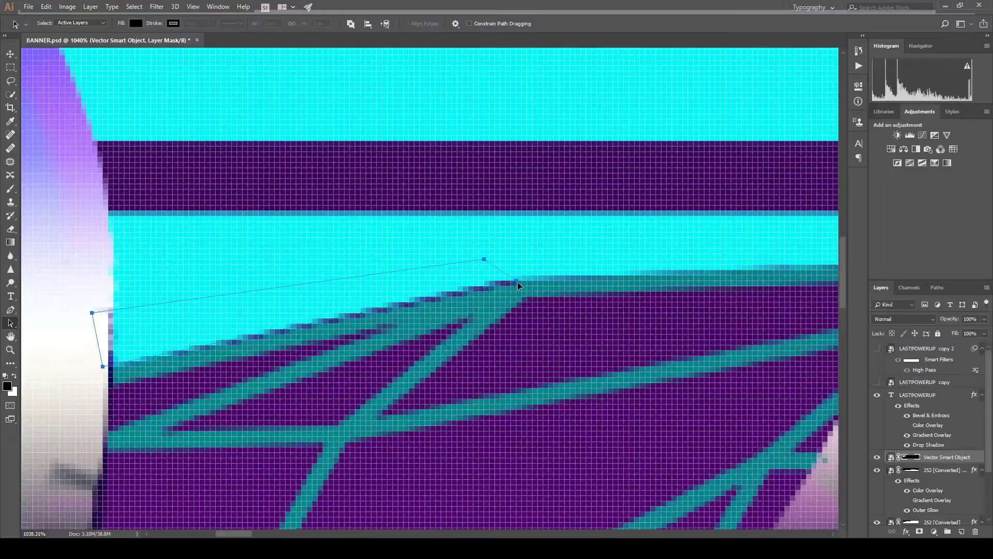
scroll(517, 284, "down", 2)
scroll(517, 284, "up", 1)
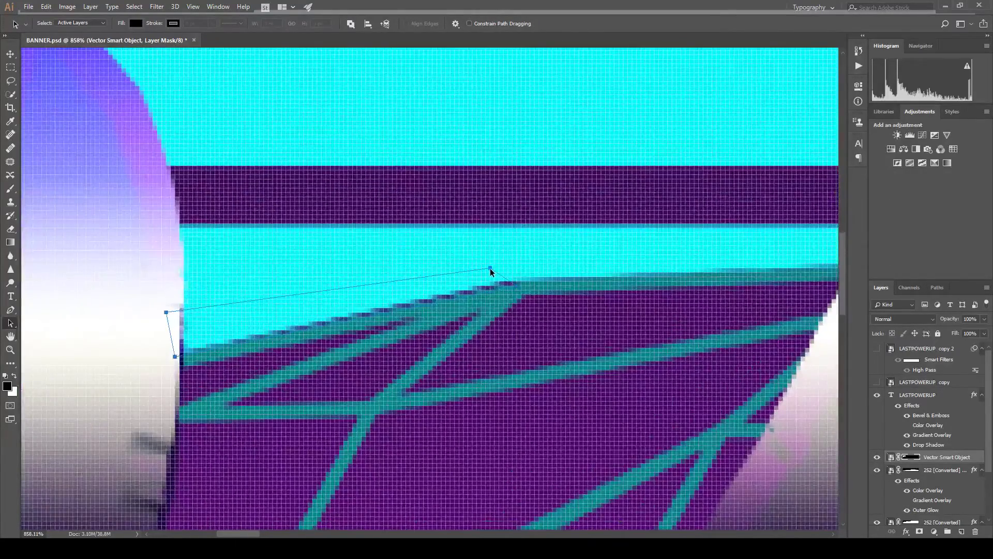
left_click_drag(491, 270, 495, 270)
scroll(499, 270, "down", 1)
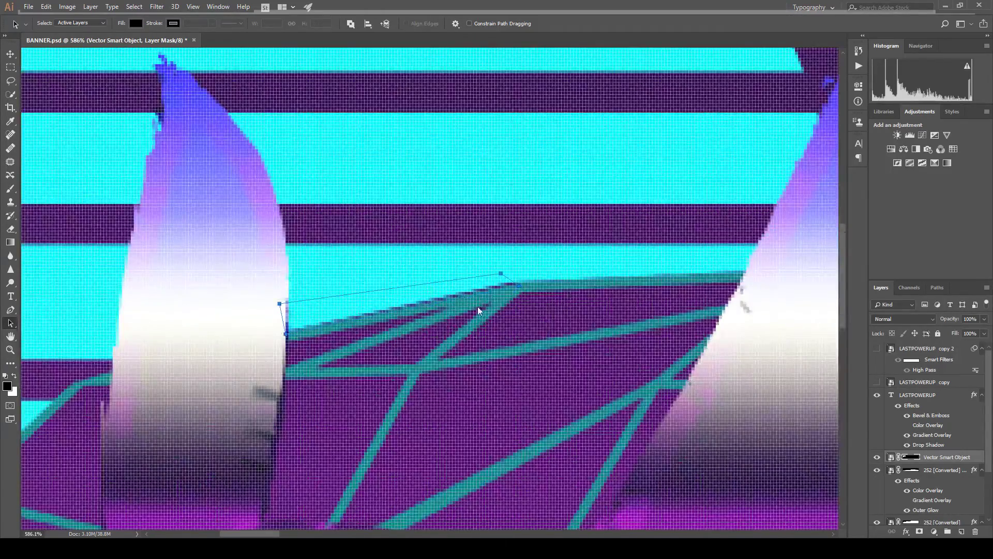
Convert the adjusted path on the sun's mask to a selection, and deselect it.
key("i")
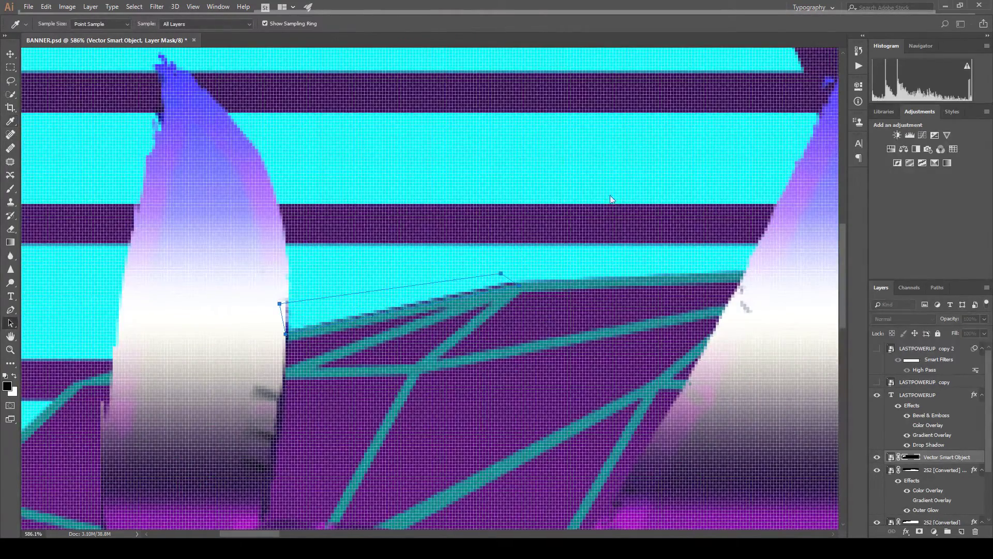
key("a")
key("ctrl+Return")
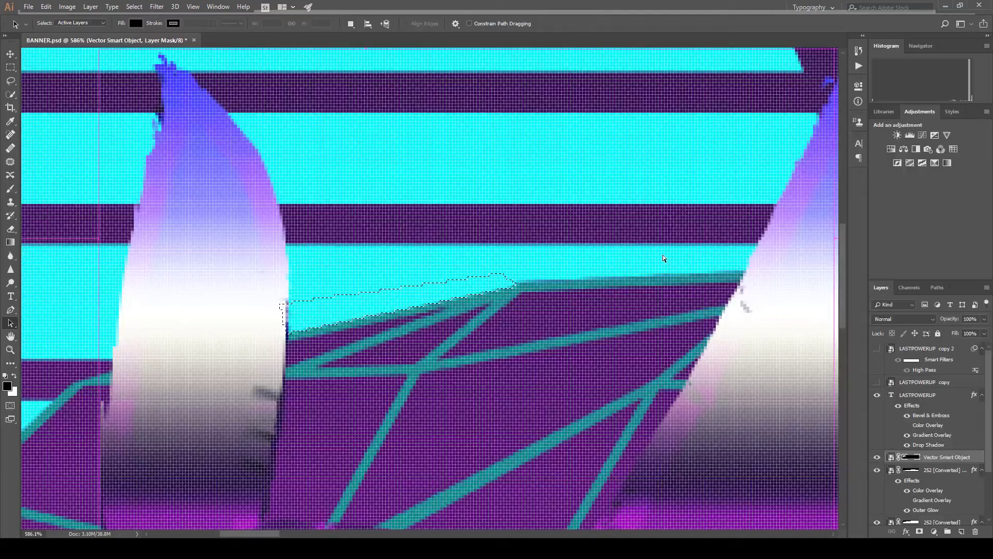
scroll(434, 226, "down", 2)
key("ctrl+d")
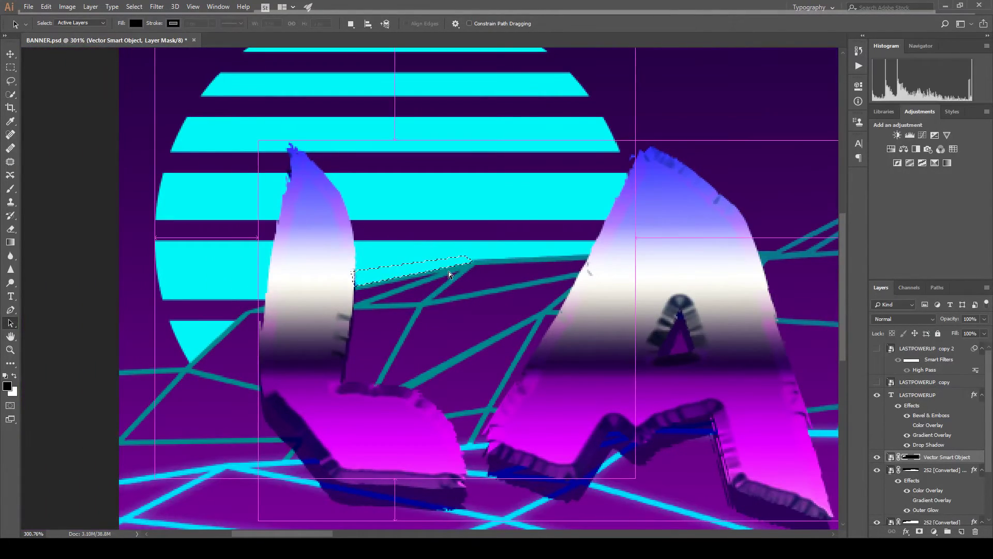
scroll(516, 356, "down", 1)
scroll(520, 348, "down", 3)
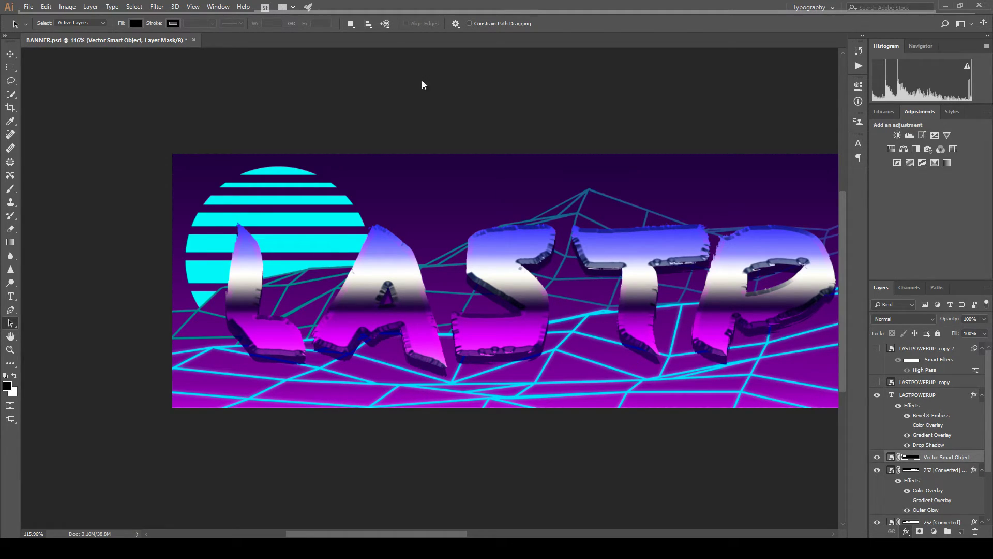
Add a Gradient Overlay to the sun with yellow, orange and bright magenta color stops.
key("i")
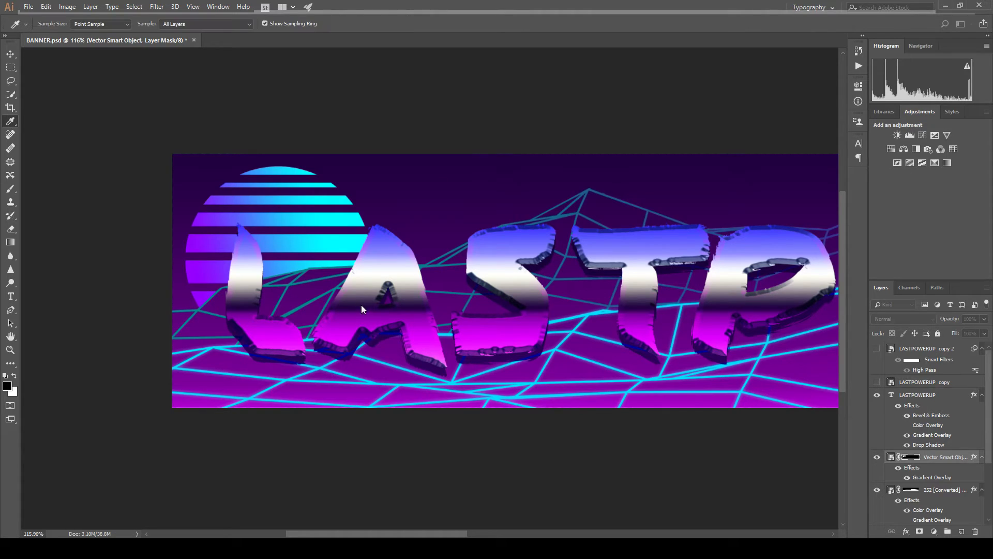
left_click(282, 298)
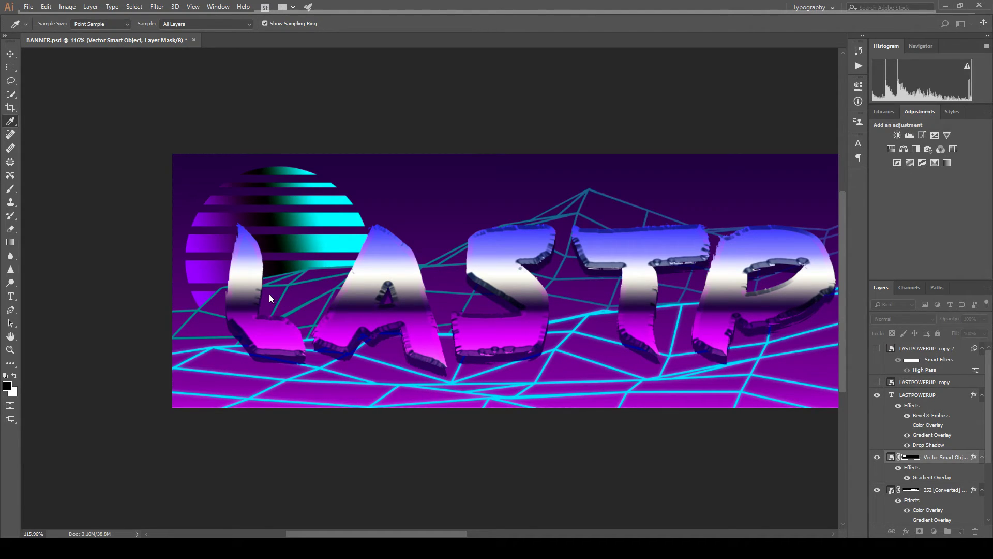
left_click(504, 261)
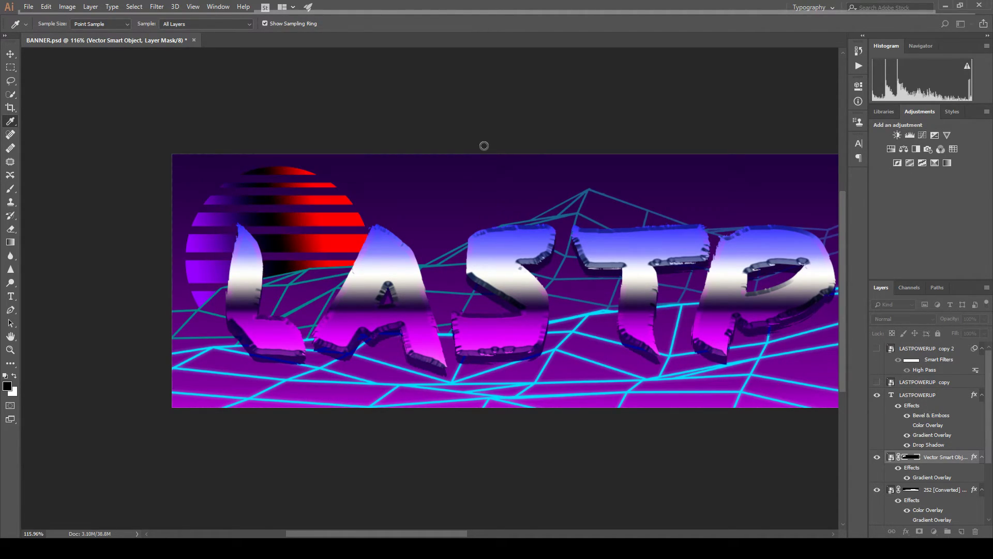
left_click_drag(509, 153, 496, 145)
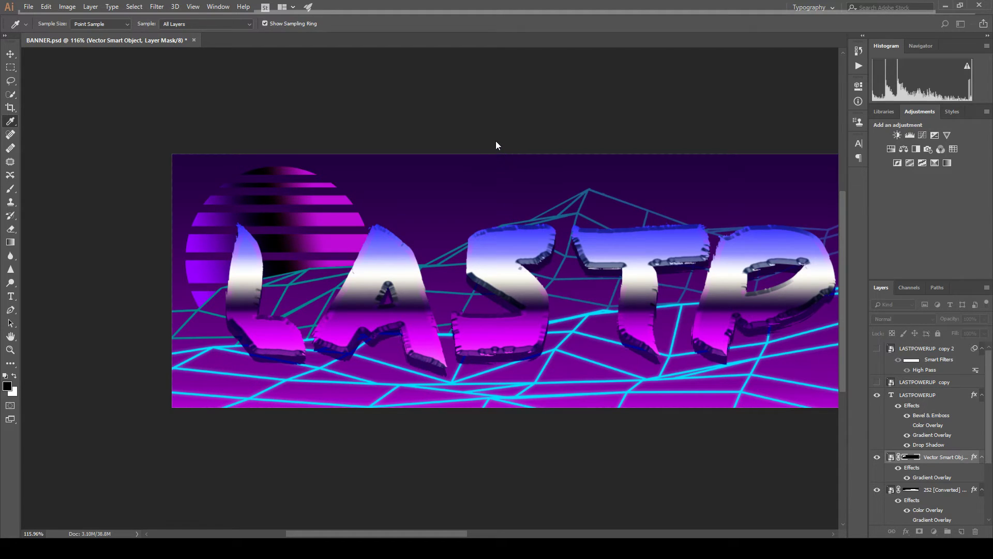
left_click(596, 128)
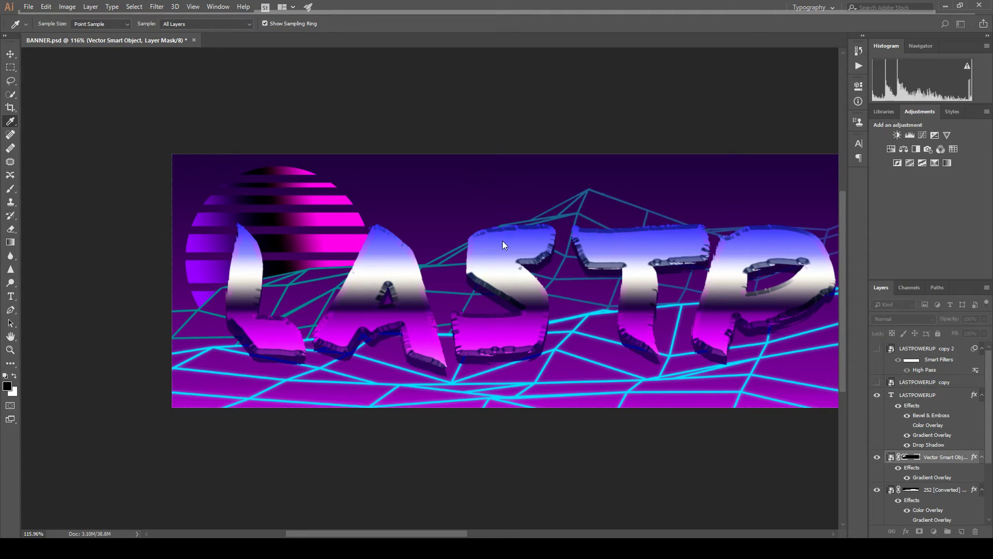
left_click(551, 149)
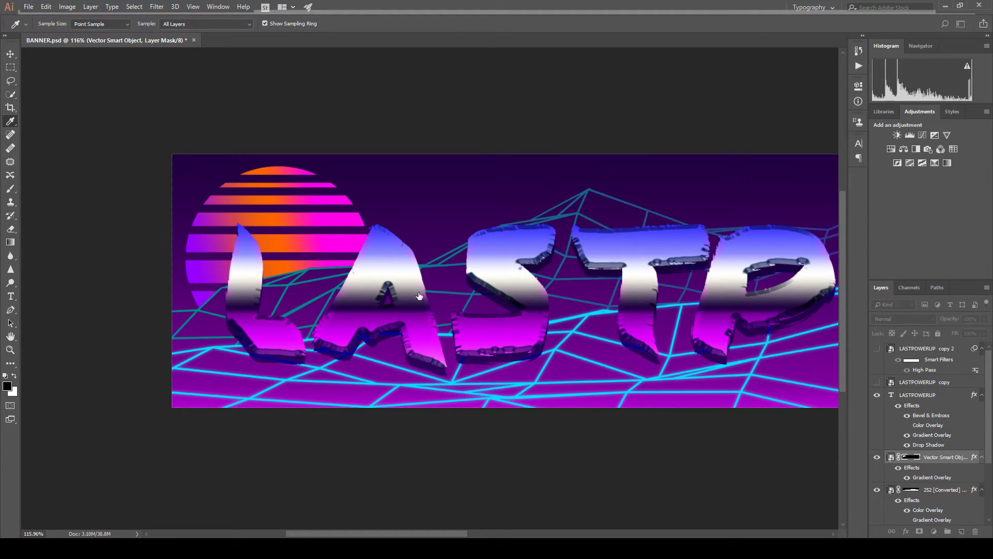
left_click(503, 235)
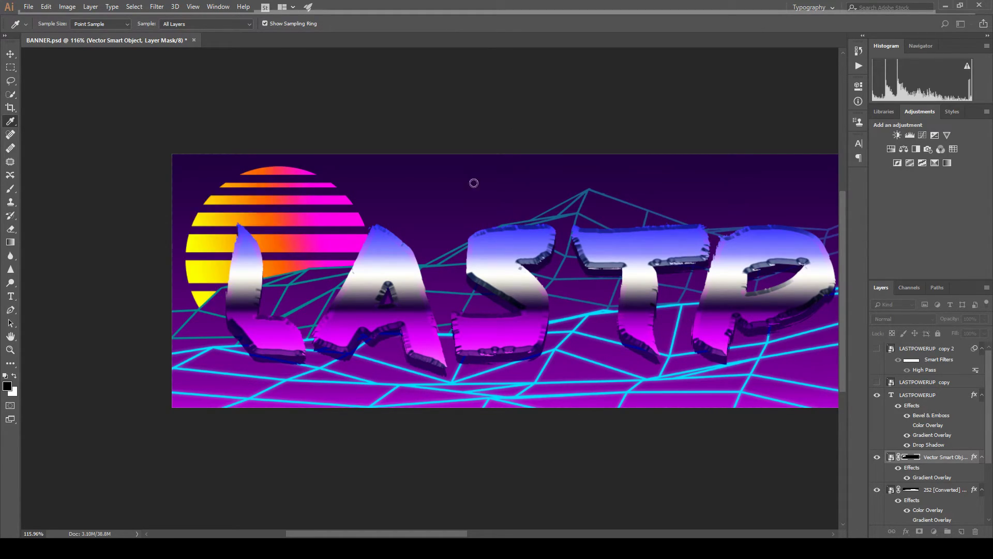
left_click(589, 121)
left_click(429, 130)
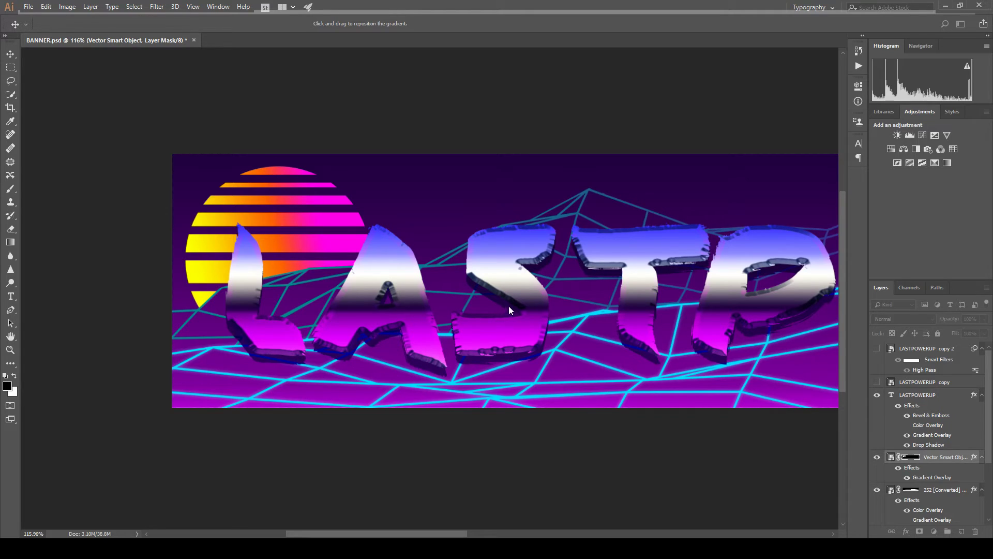
Rotate the sun's gradient to run vertically from yellow at the top to magenta at the bottom, and apply the layer style.
left_click_drag(465, 303, 463, 343)
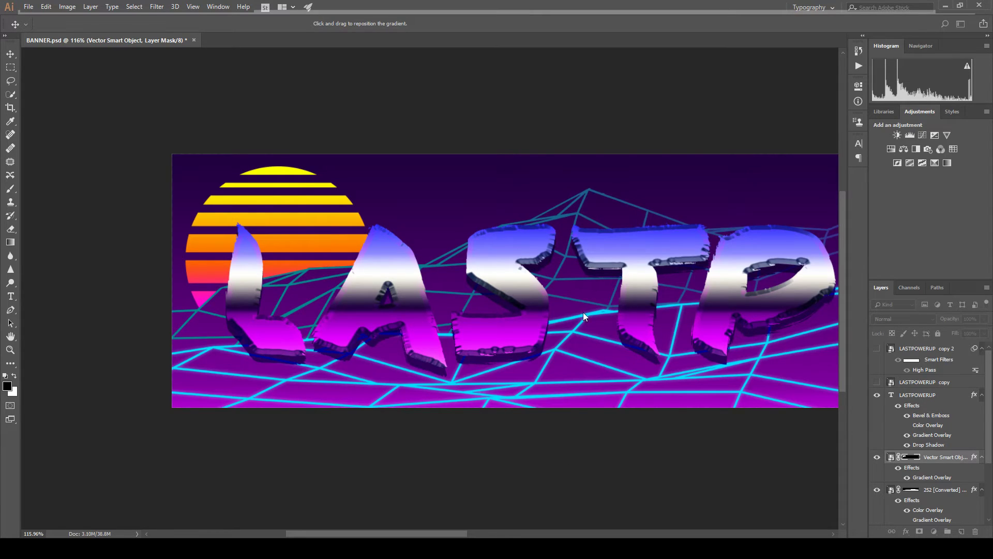
left_click(575, 288)
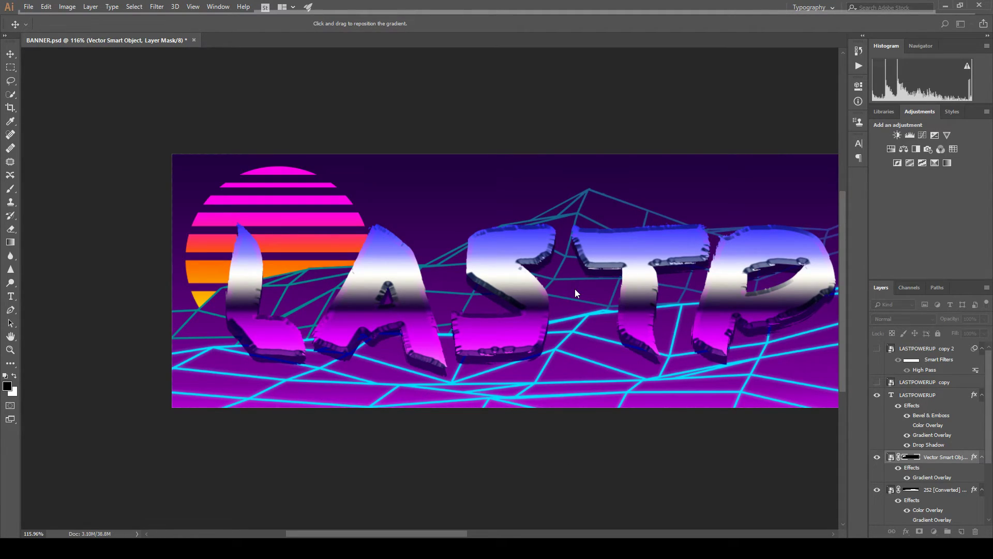
left_click_drag(573, 306, 575, 327)
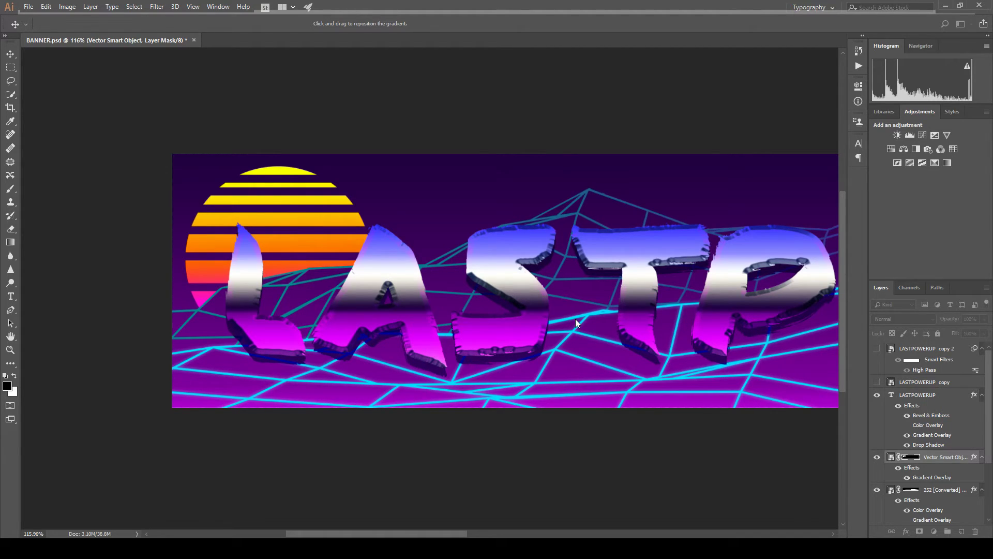
left_click(756, 238)
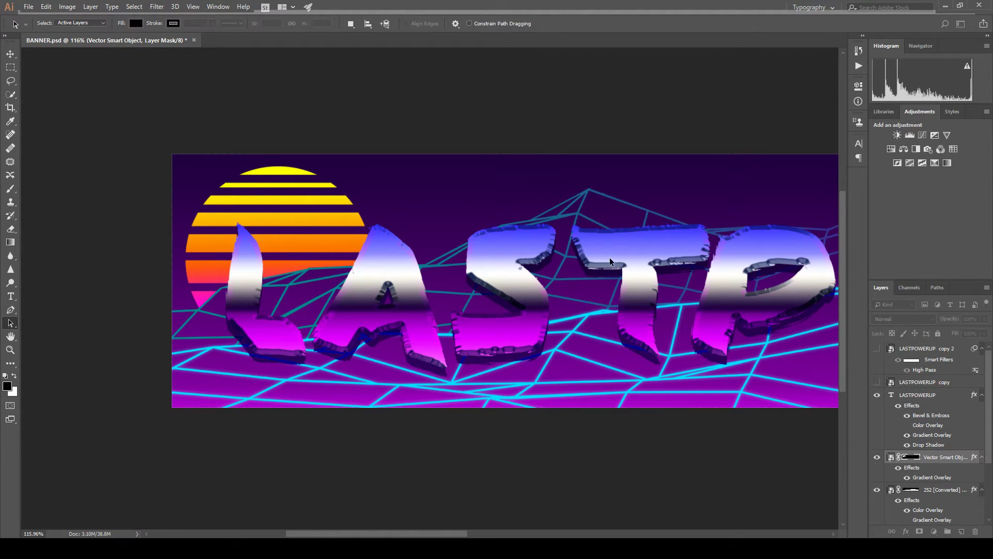
Add an Outer Glow to the sun, change its color to a warm yellow and enlarge it into a wide halo.
scroll(492, 284, "down", 4)
scroll(74, 250, "up", 5)
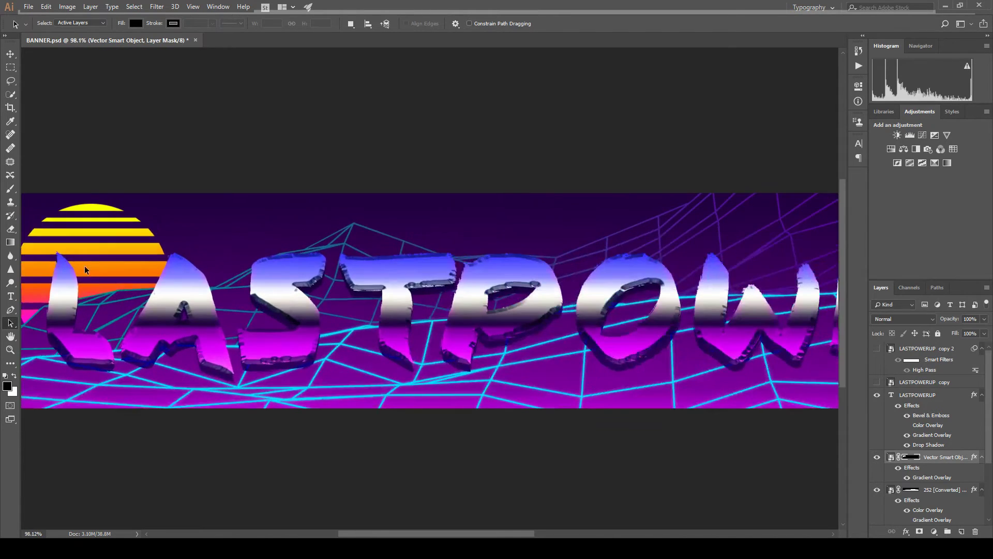
left_click_drag(126, 235, 237, 219)
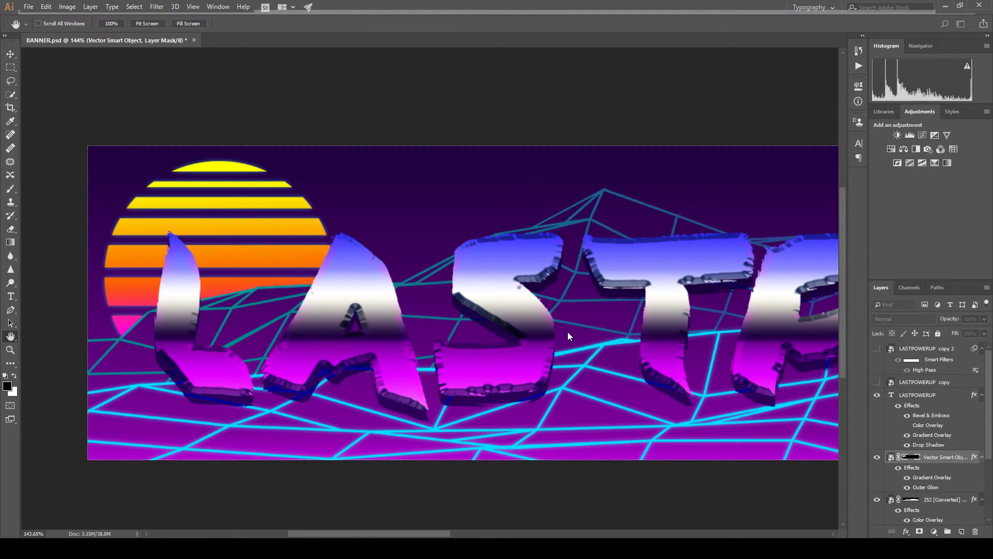
key("i")
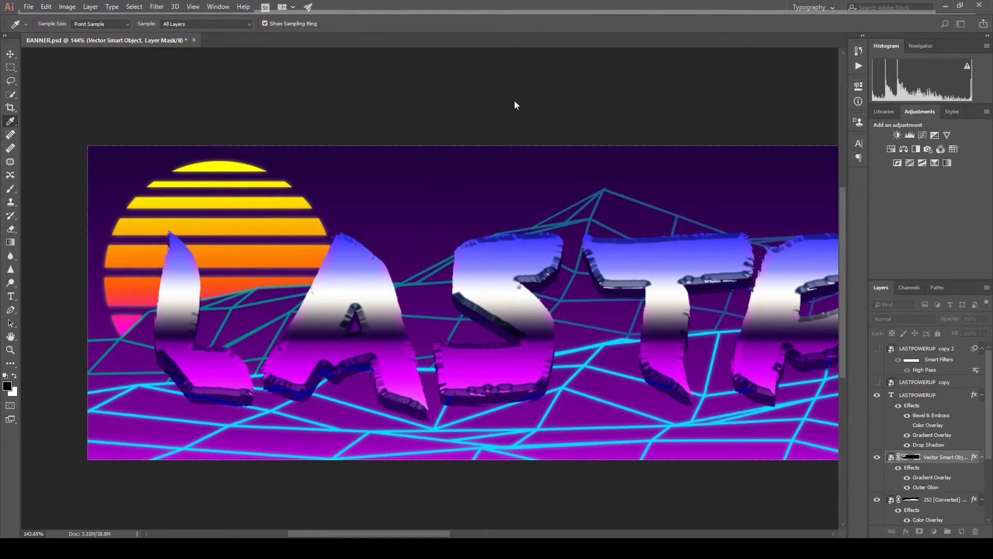
key("h")
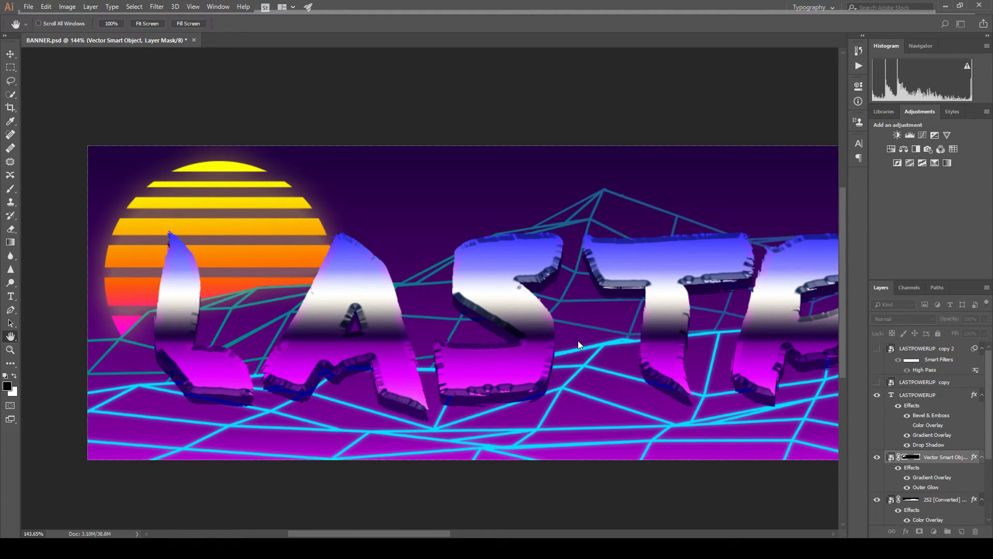
left_click(581, 365)
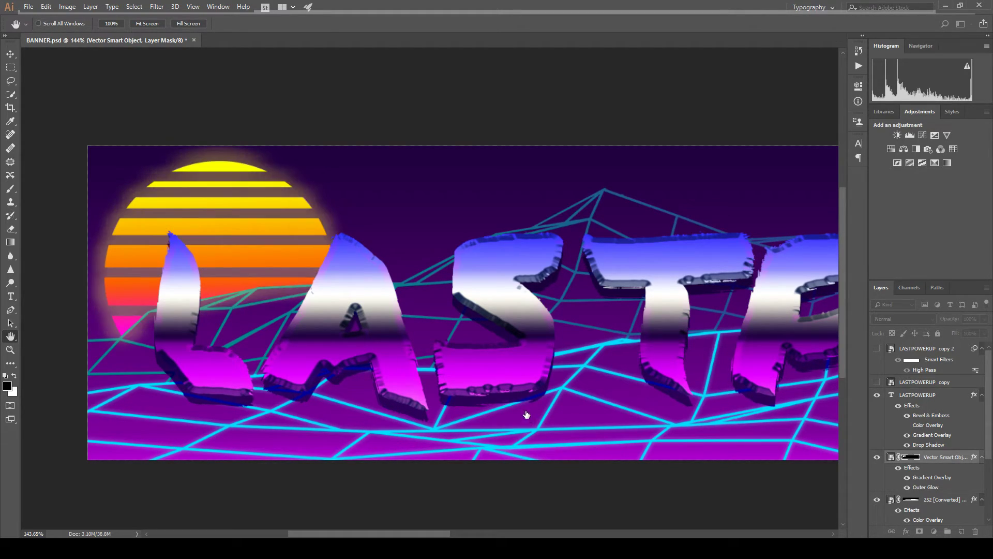
Reopen the sun's layer style and turn off its Outer Glow.
key("a")
scroll(377, 275, "down", 5)
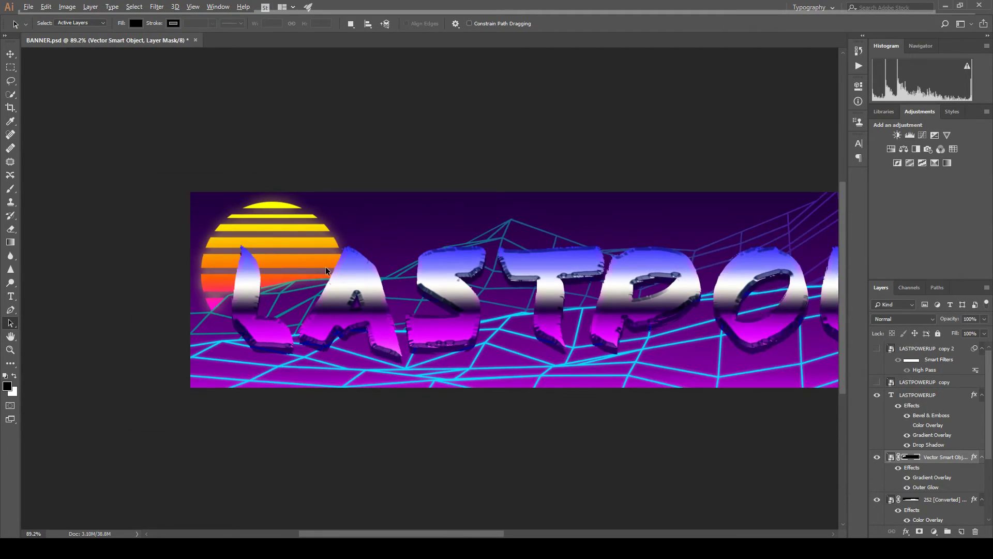
scroll(328, 269, "down", 5)
scroll(192, 270, "up", 5)
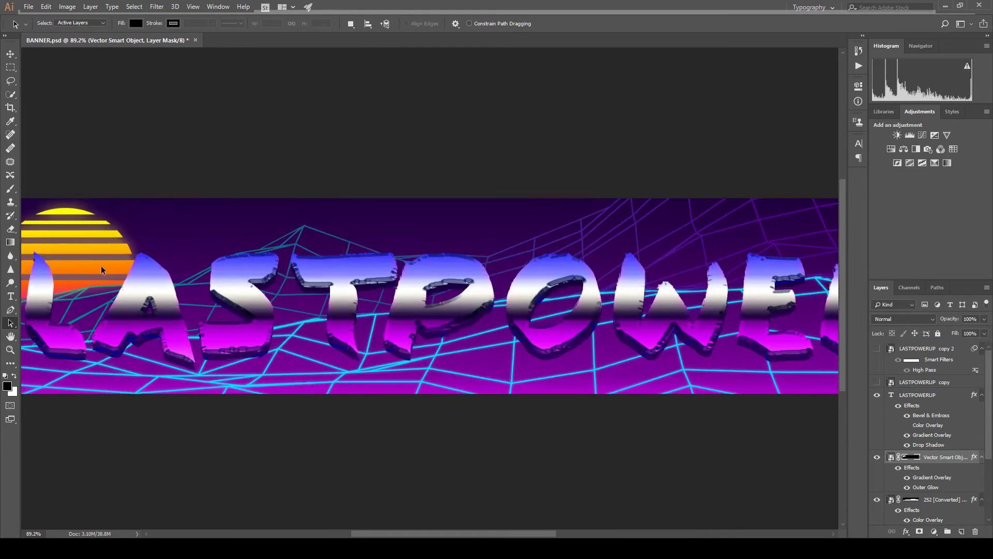
scroll(99, 273, "up", 3)
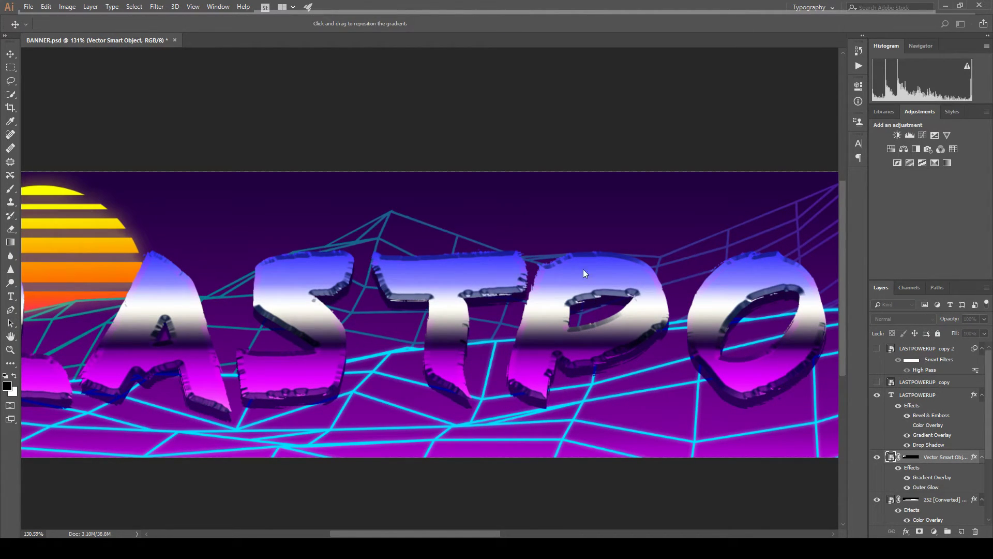
left_click(427, 393)
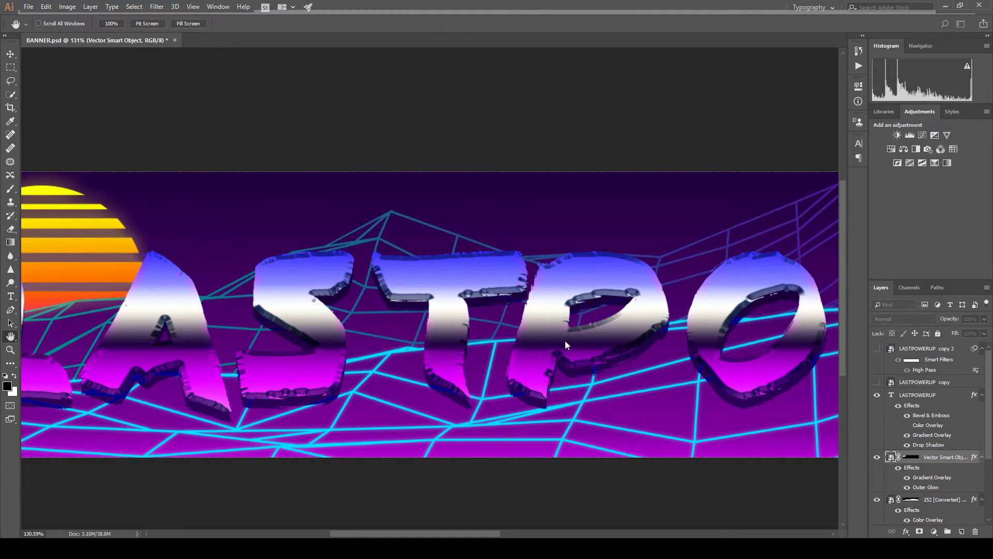
left_click(396, 400)
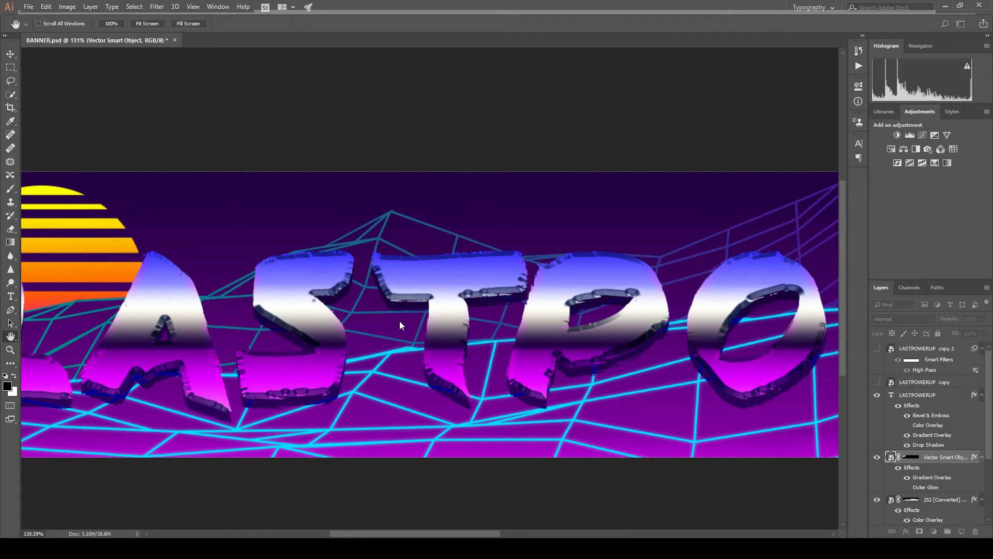
Try an Inner Shadow on the sun, replace it with a recolored Inner Glow, and apply the layer style.
left_click(399, 318)
left_click(399, 318)
left_click(396, 332)
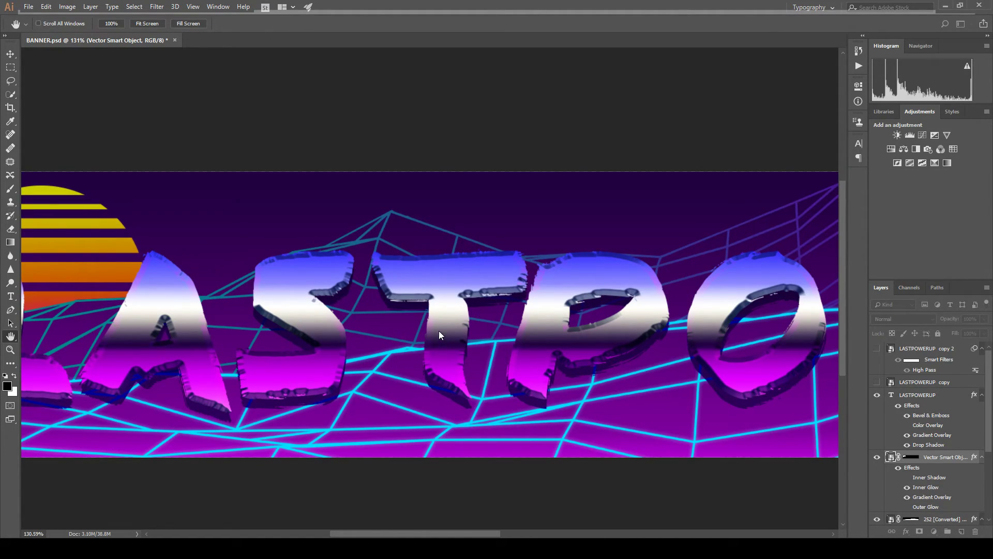
key("i")
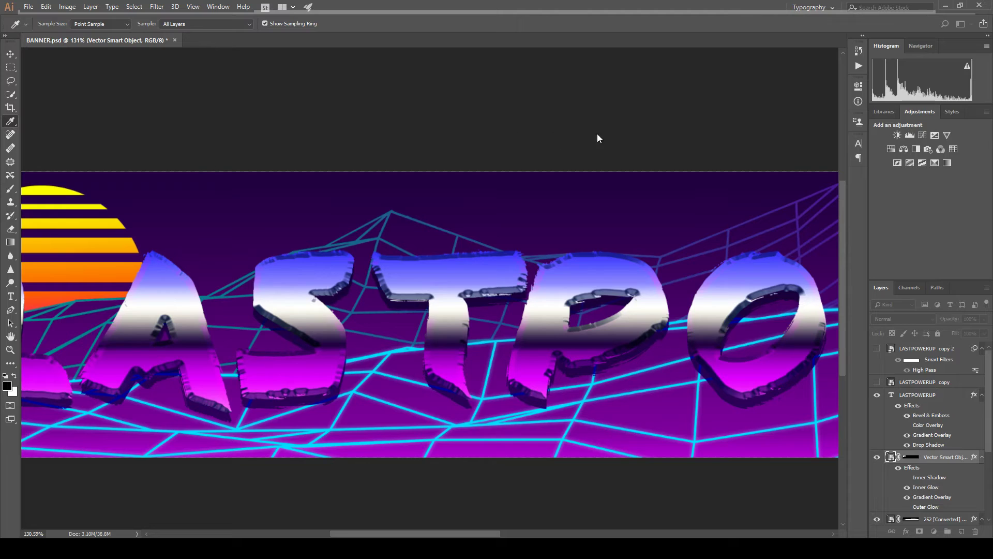
key("h")
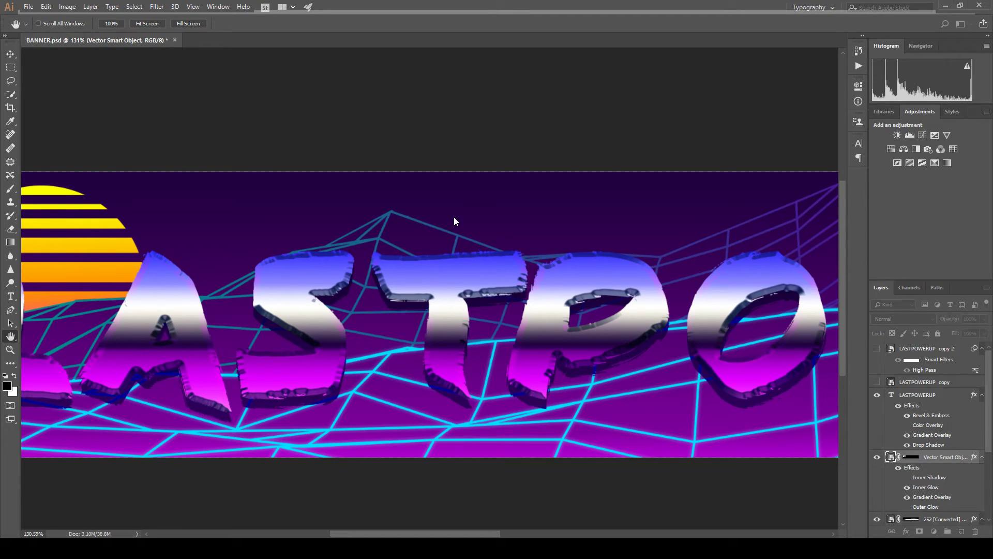
left_click(743, 195)
left_click_drag(275, 266, 575, 247)
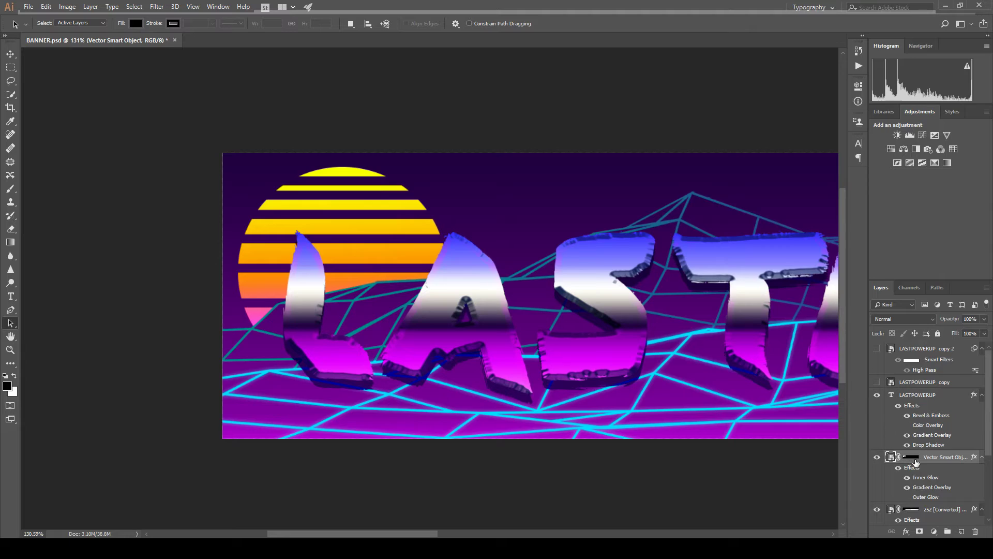
Reopen the sun's layer style, adjust the Inner Glow's color and size, and try a Color Overlay on the sun.
key("space")
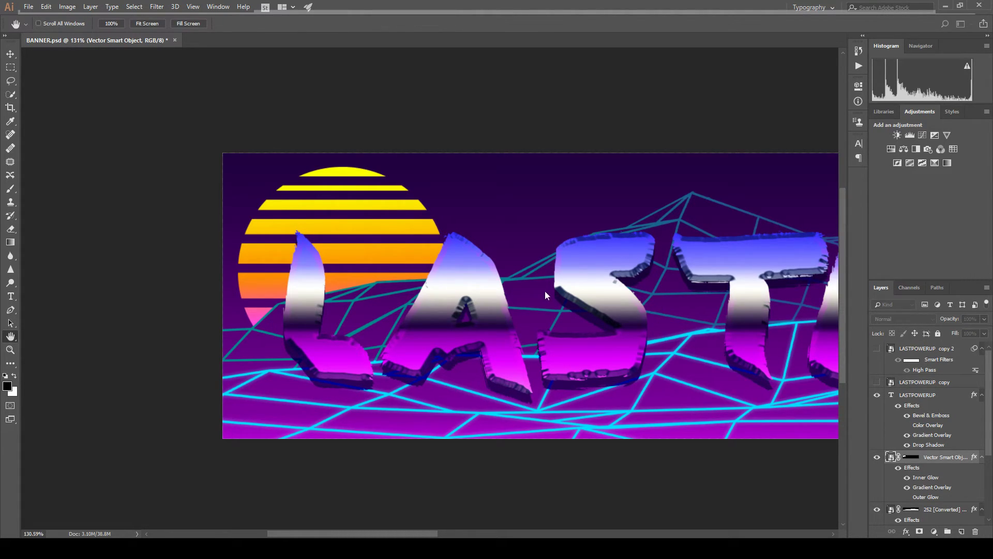
key("i")
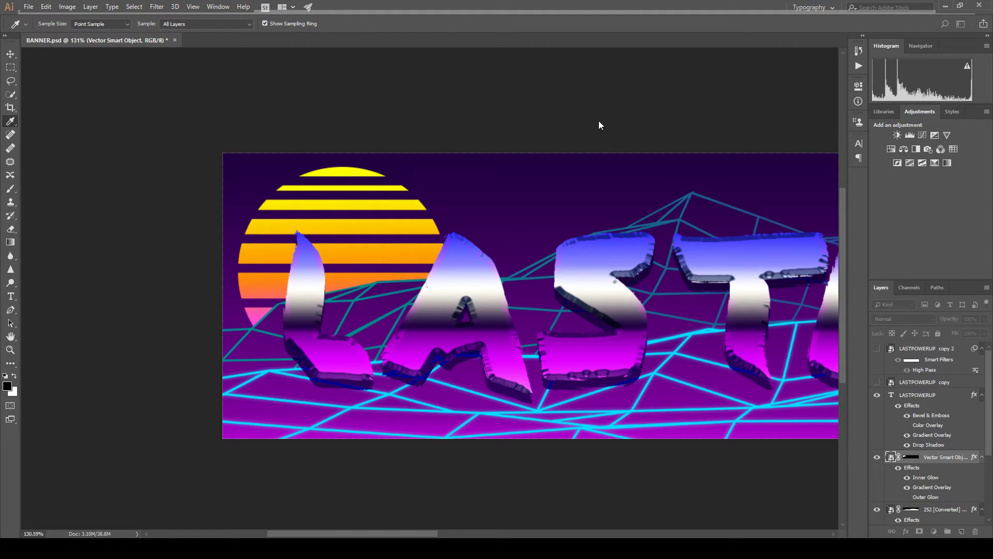
key("h")
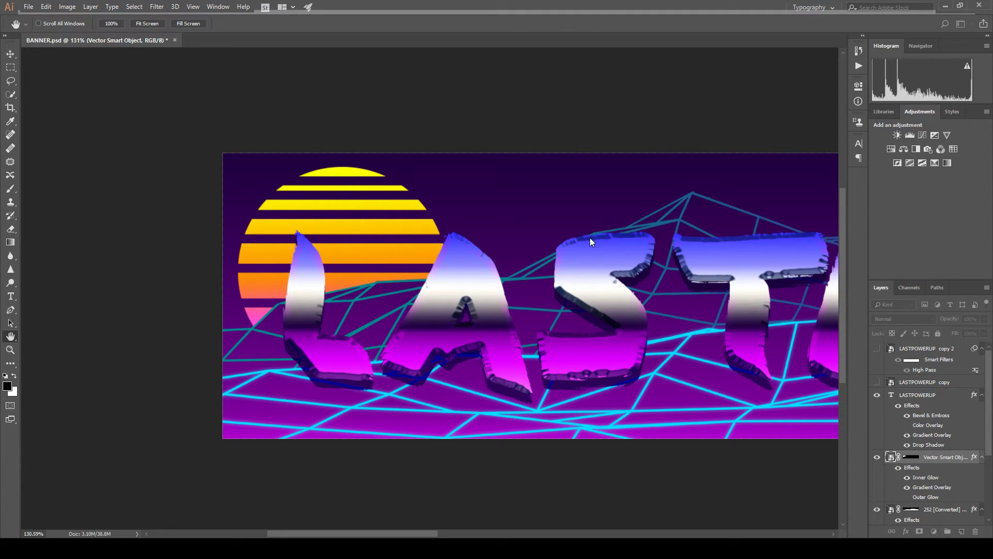
mouse_move(600, 229)
left_mouse_down()
mouse_move(614, 222)
mouse_move(598, 222)
mouse_move(636, 221)
mouse_move(613, 226)
left_mouse_up()
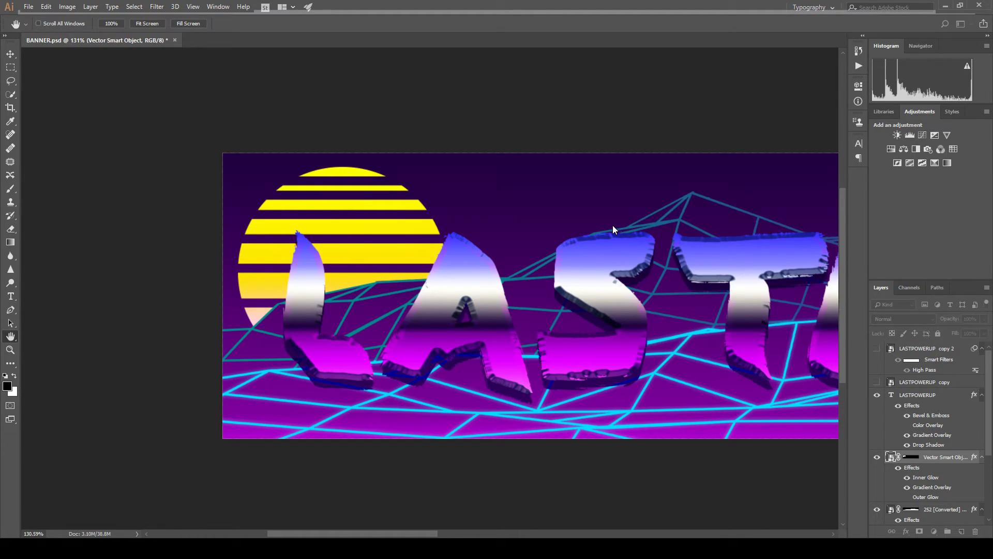
left_click_drag(594, 231, 581, 225)
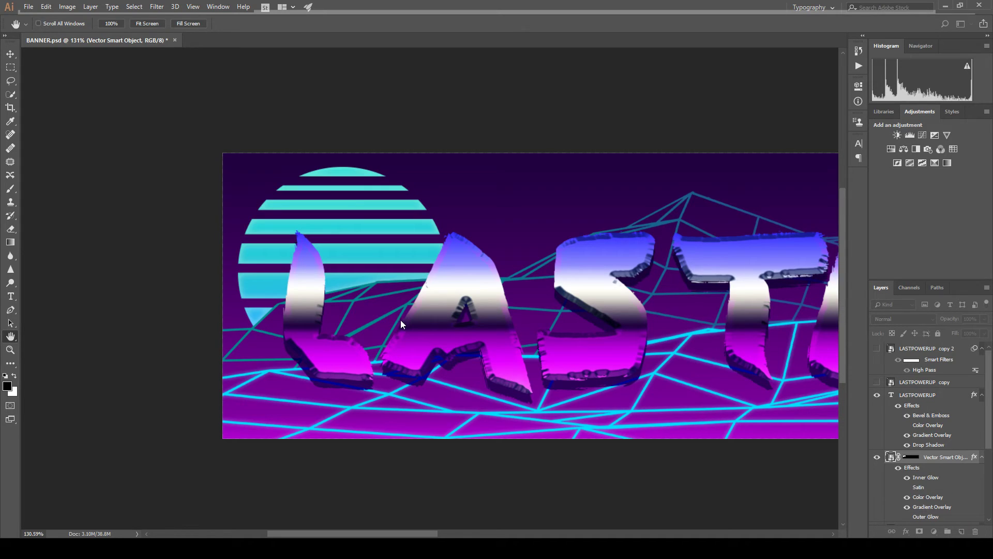
Turn off the sun's Color Overlay, add a narrow Outer Glow around its stripes, and apply the layer style.
key("ctrl+z")
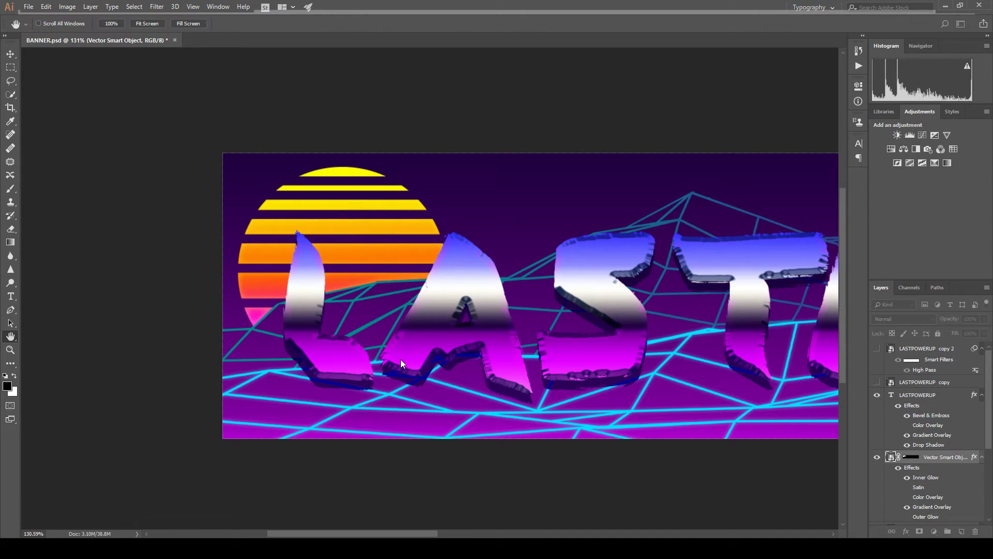
key("ctrl+alt+z")
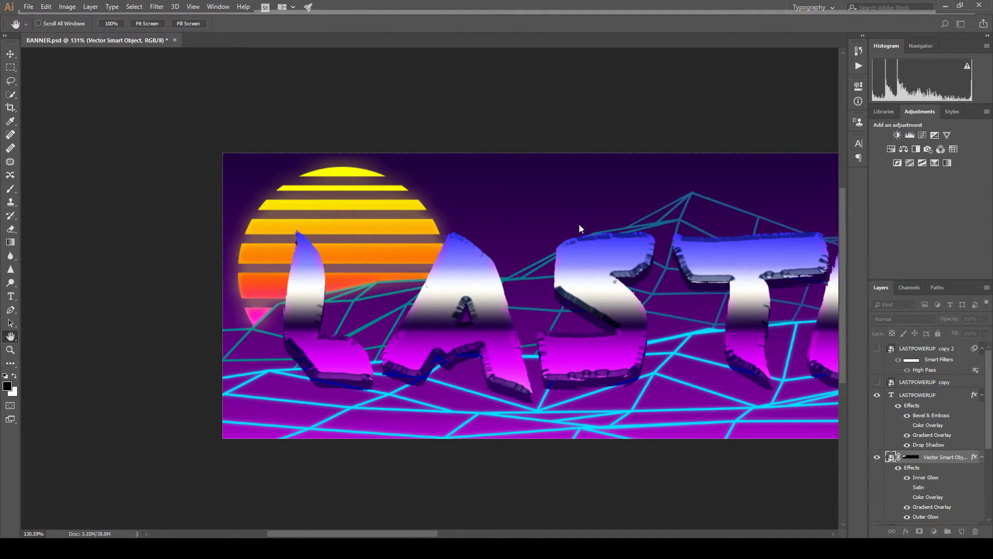
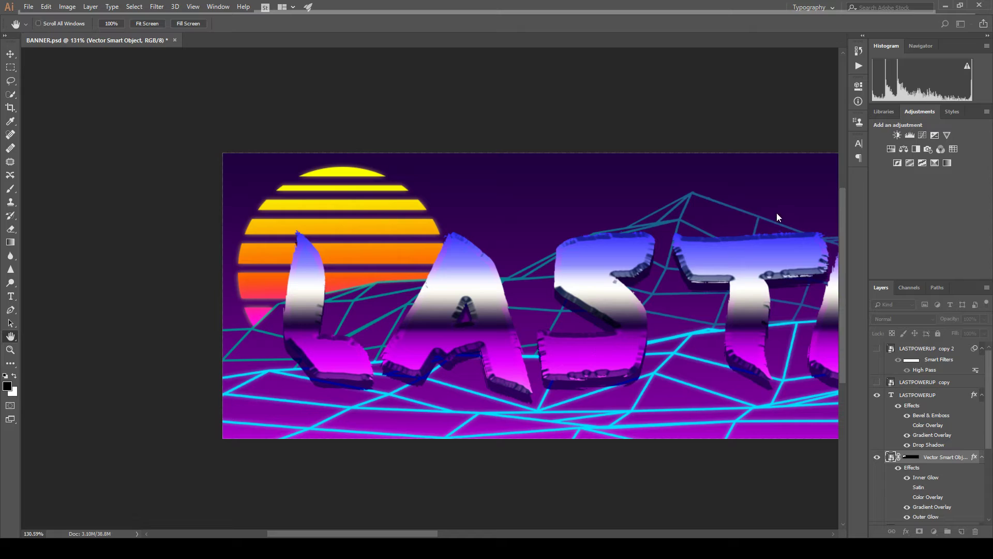
key("a")
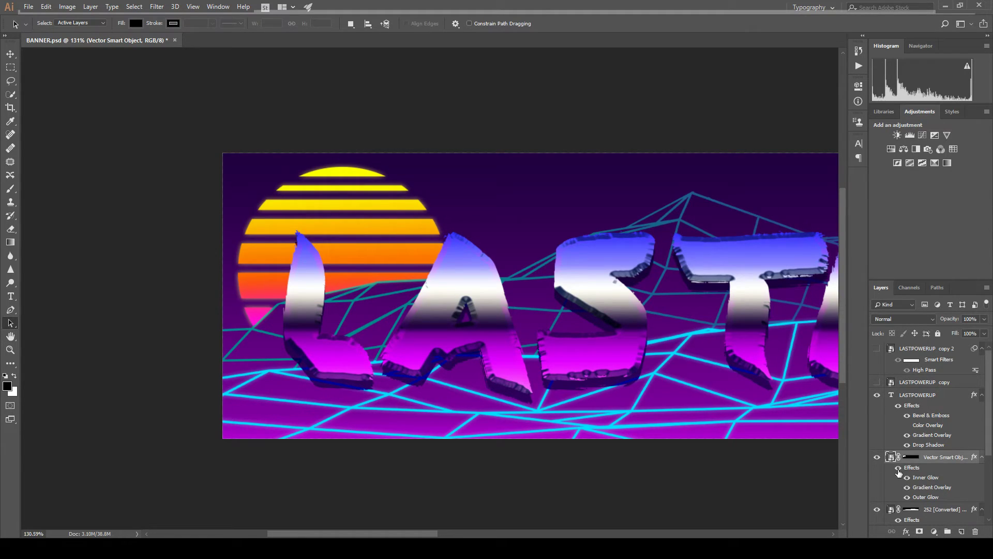
Compare the sun with its layer effects off and on, and examine the whole banner up close and from afar.
left_click(898, 468)
left_click(898, 468)
scroll(469, 259, "down", 5)
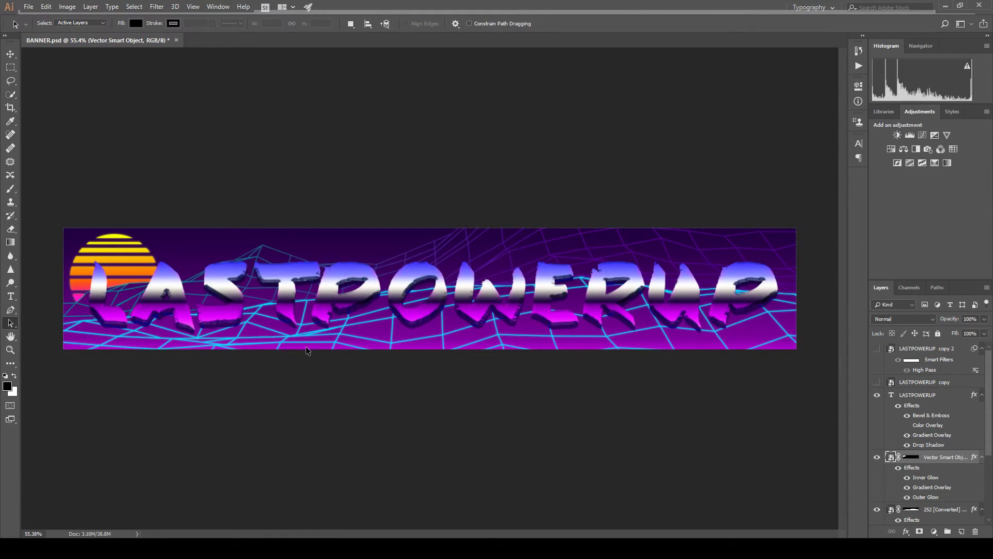
scroll(93, 289, "up", 3)
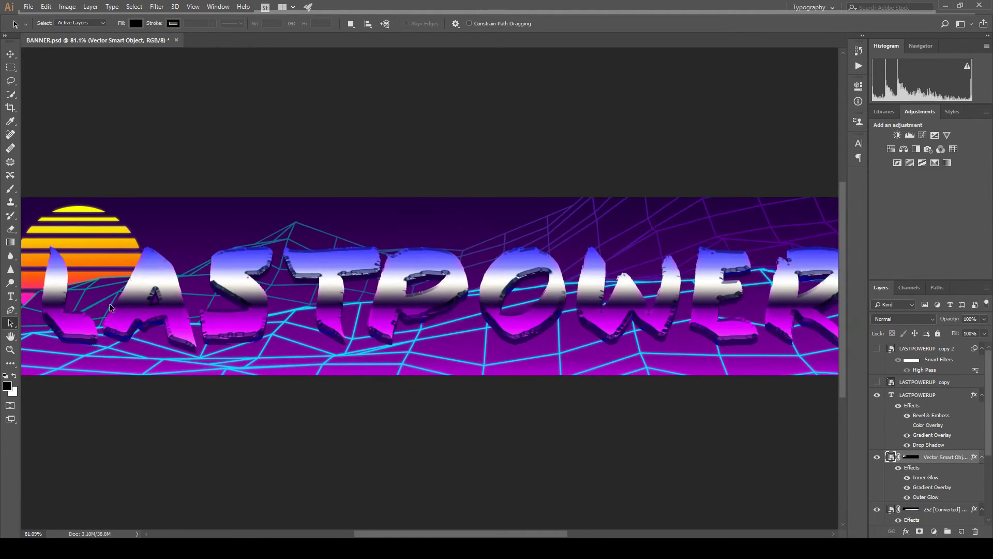
scroll(113, 303, "up", 2)
left_click_drag(216, 280, 379, 288)
scroll(380, 290, "down", 5)
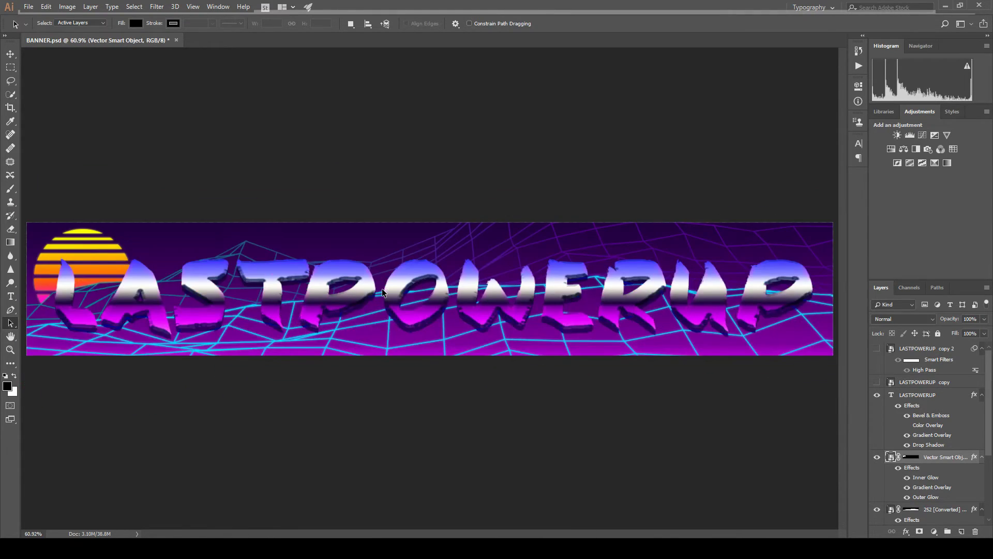
scroll(383, 292, "down", 1)
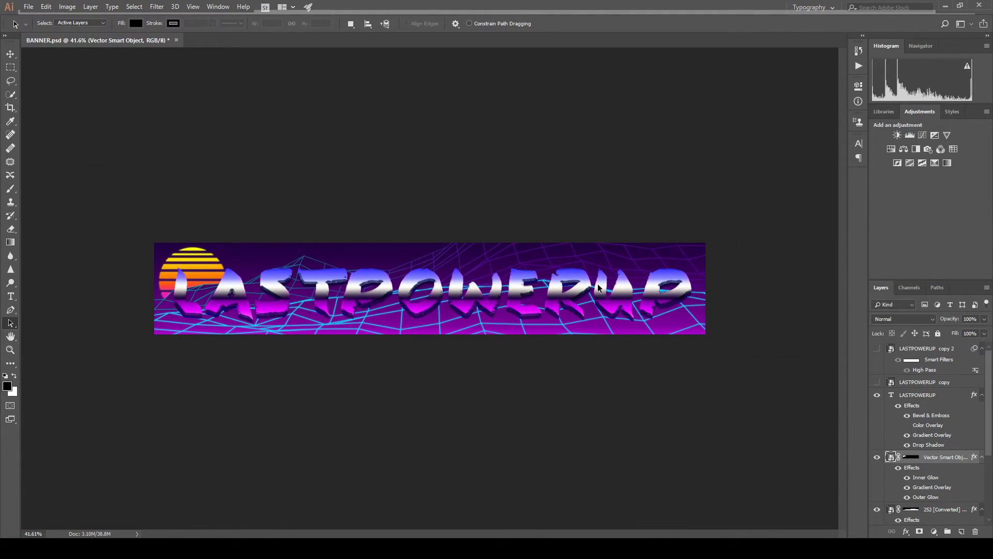
scroll(430, 287, "up", 3)
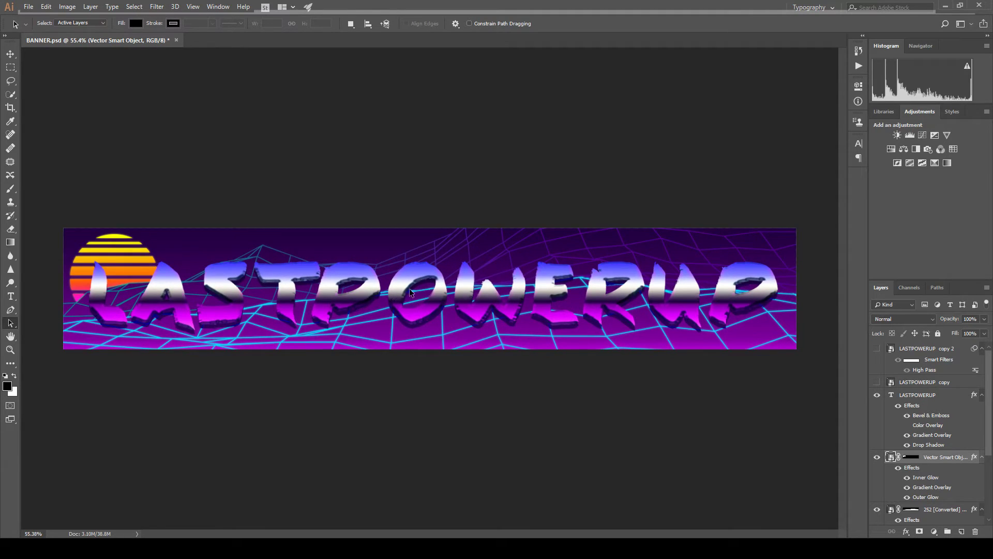
Toggle the visibility of the rear mesh layer 252 [Converted] to identify it, and open its Gradient Overlay settings.
scroll(926, 435, "down", 3)
left_click(881, 466)
left_click(877, 461)
left_click(877, 461)
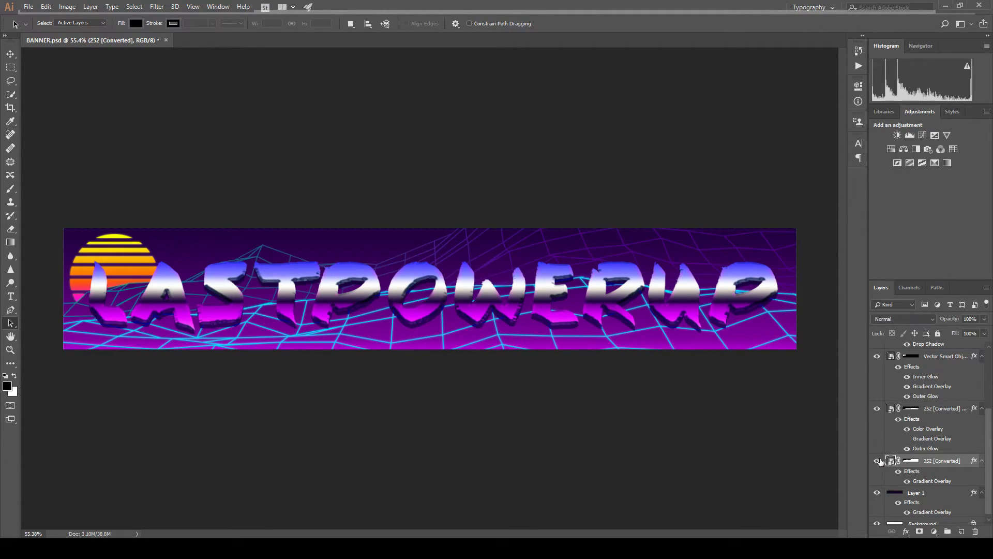
double_click(936, 482)
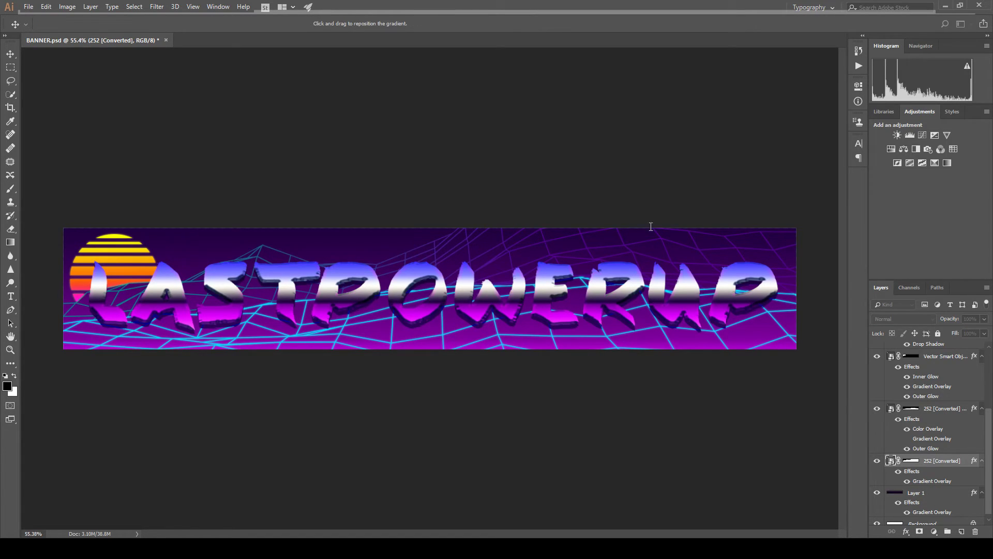
Try blue and cyan colors in the rear mesh's gradient, followed by a cyan-and-magenta blend with its direction flipped.
key("i")
left_click(427, 120)
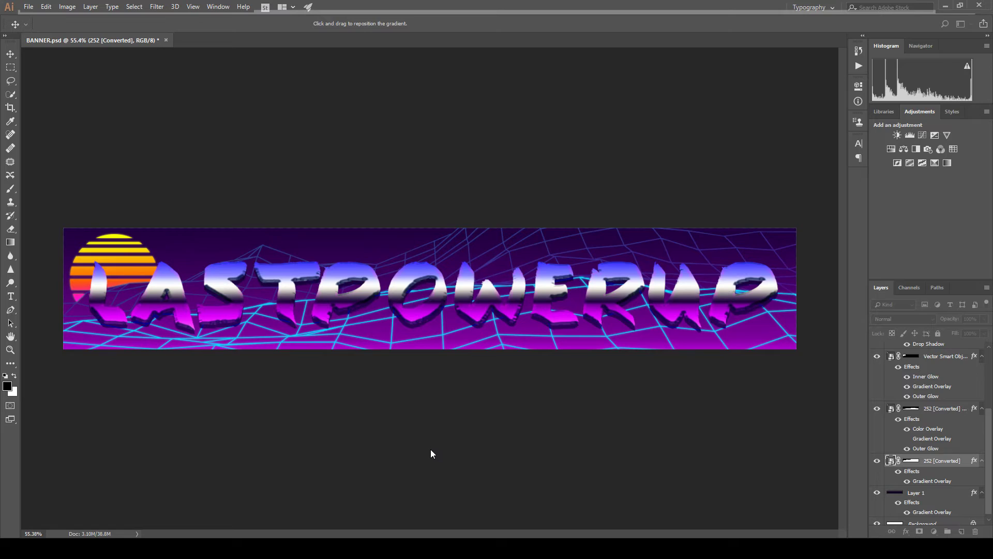
key("i")
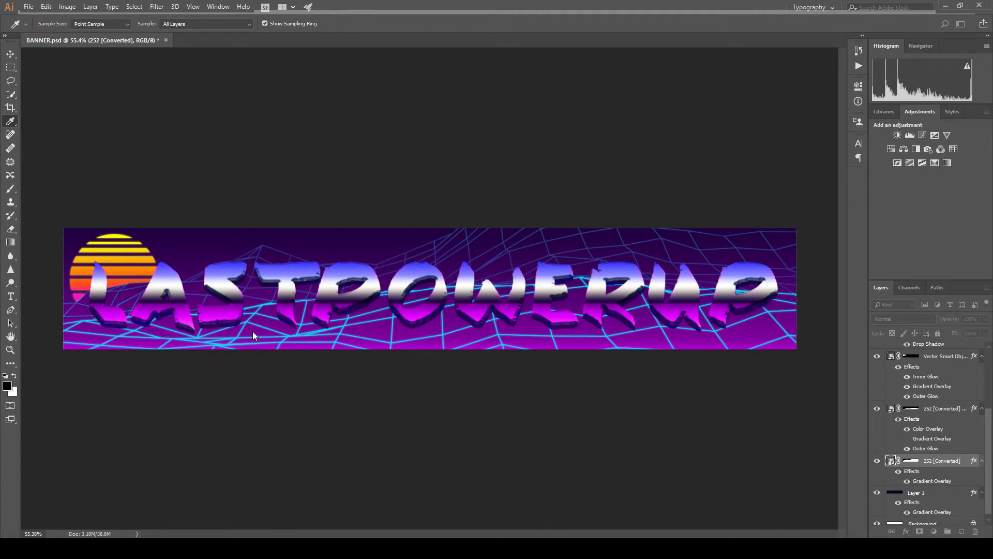
left_click(417, 126)
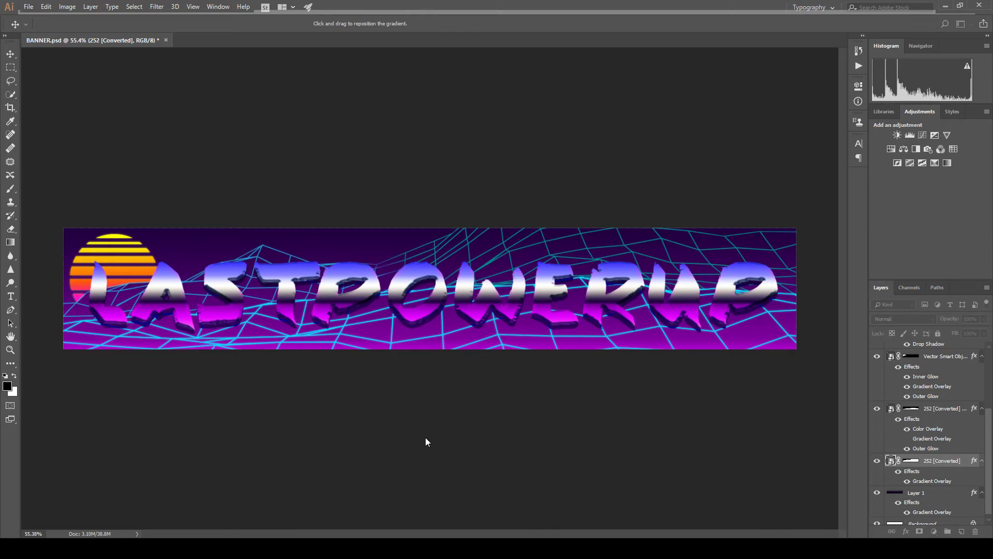
key("i")
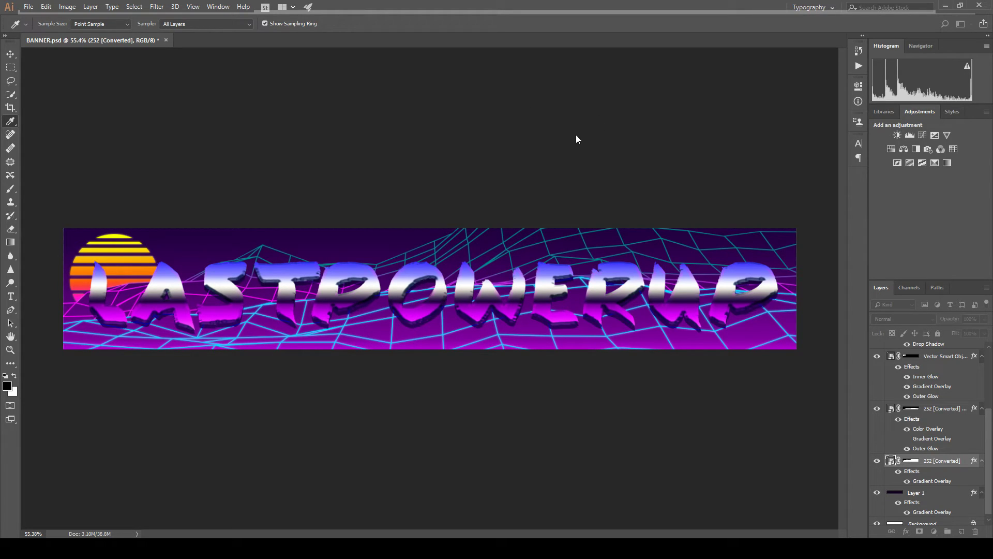
left_click(427, 124)
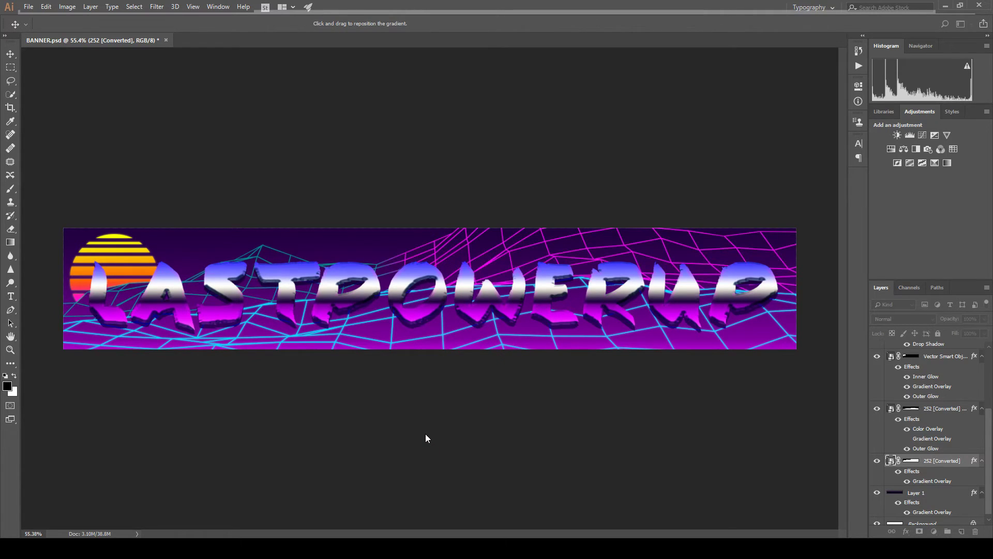
left_click_drag(424, 439, 423, 408)
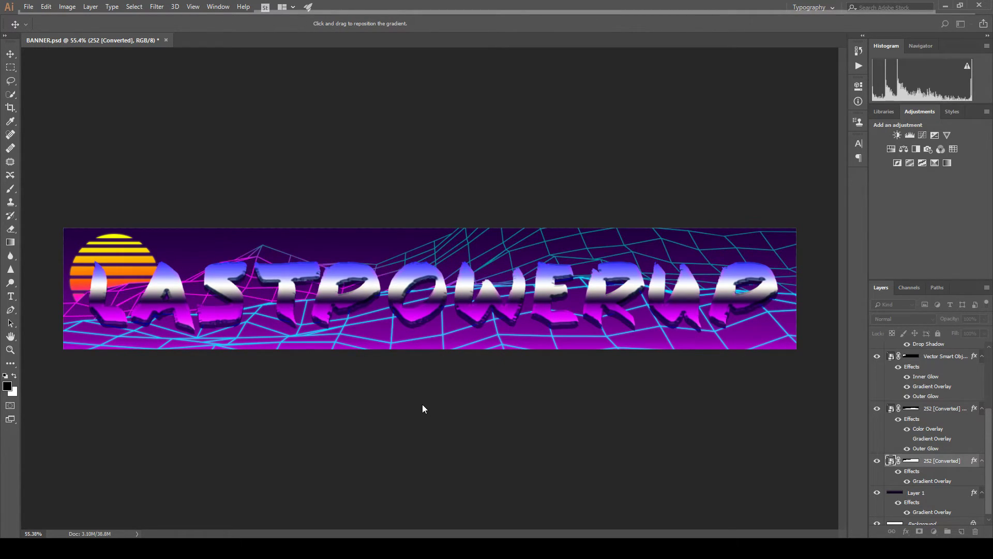
Try a rear mesh gradient running from magenta at the top to purple at the bottom, and check it across the banner.
key("i")
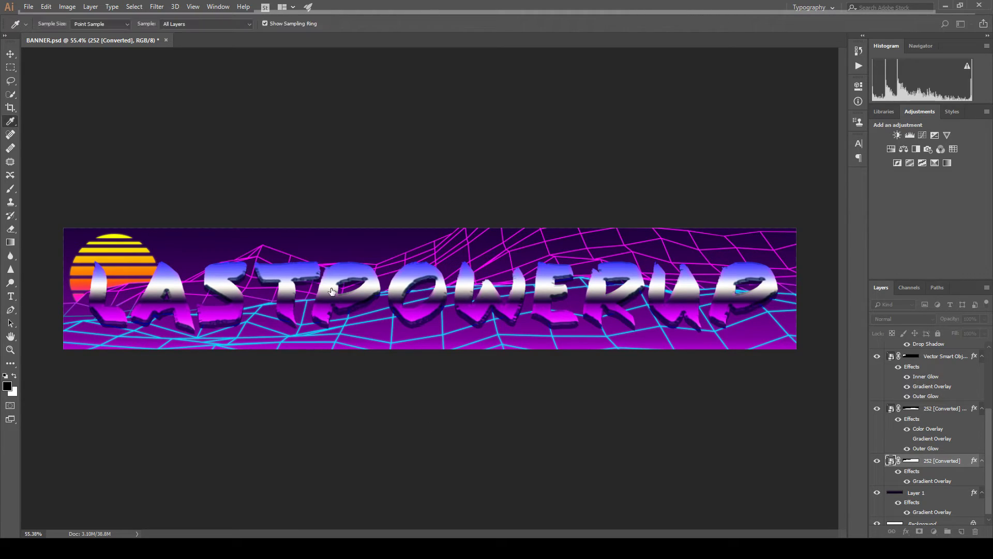
left_click(321, 295)
left_click_drag(225, 296, 228, 296)
left_click(420, 131)
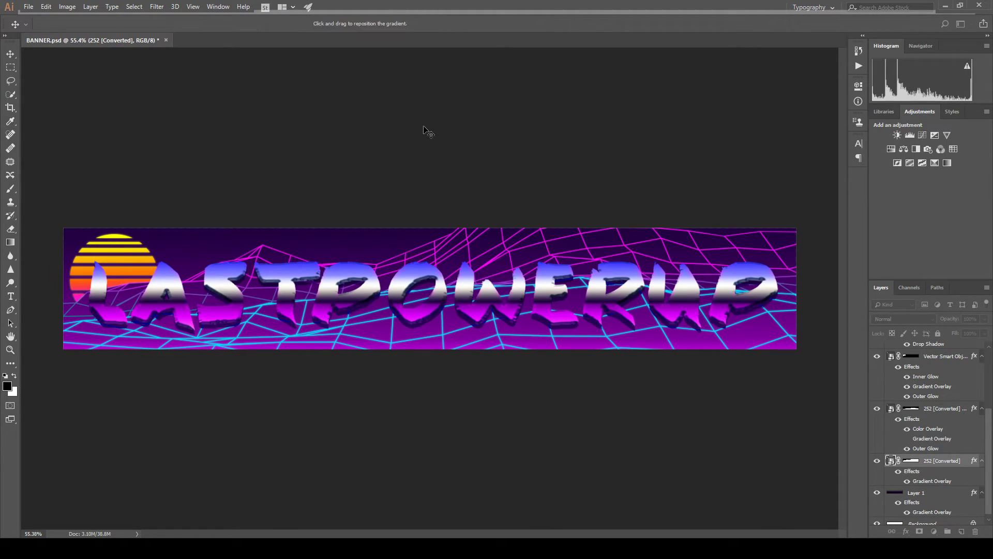
scroll(361, 242, "down", 3)
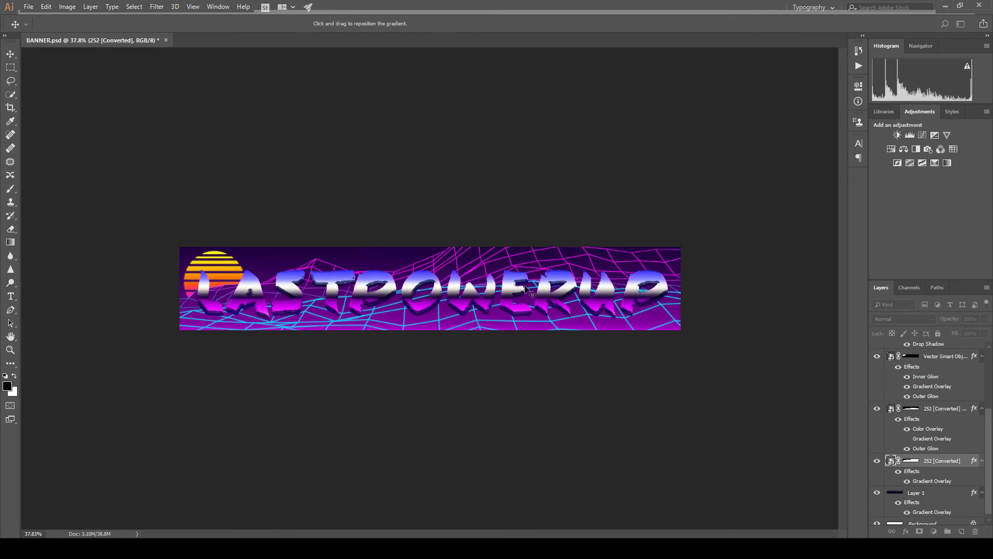
scroll(549, 309, "up", 3)
scroll(541, 295, "down", 2)
scroll(336, 331, "up", 1)
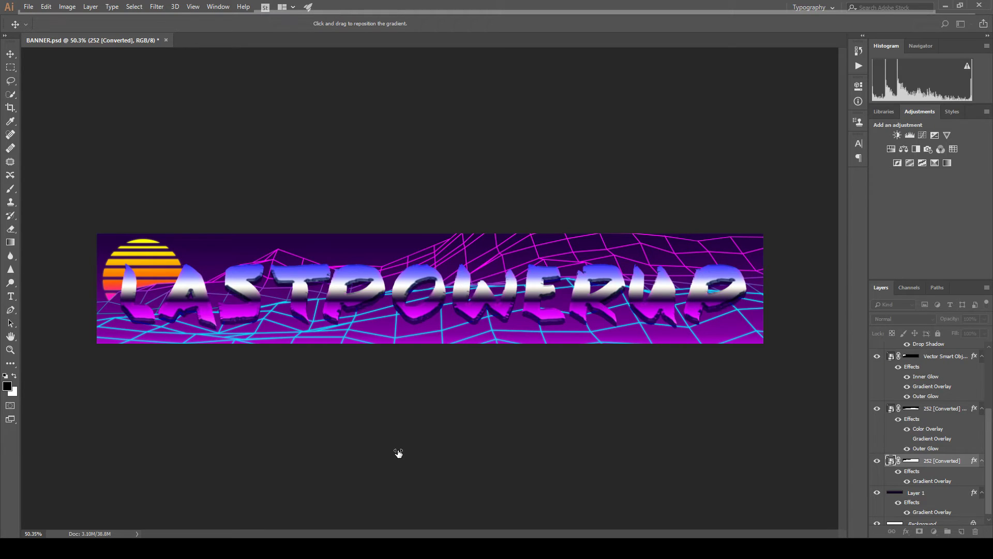
Replace the rear mesh's Gradient Overlay with a Color Overlay and set its color to a bright magenta-purple.
left_click(250, 499)
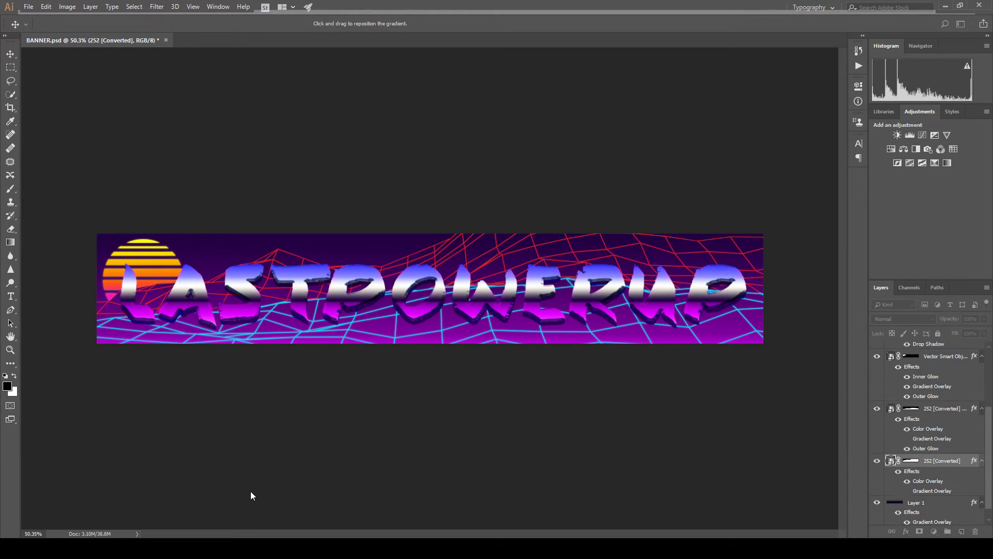
key("i")
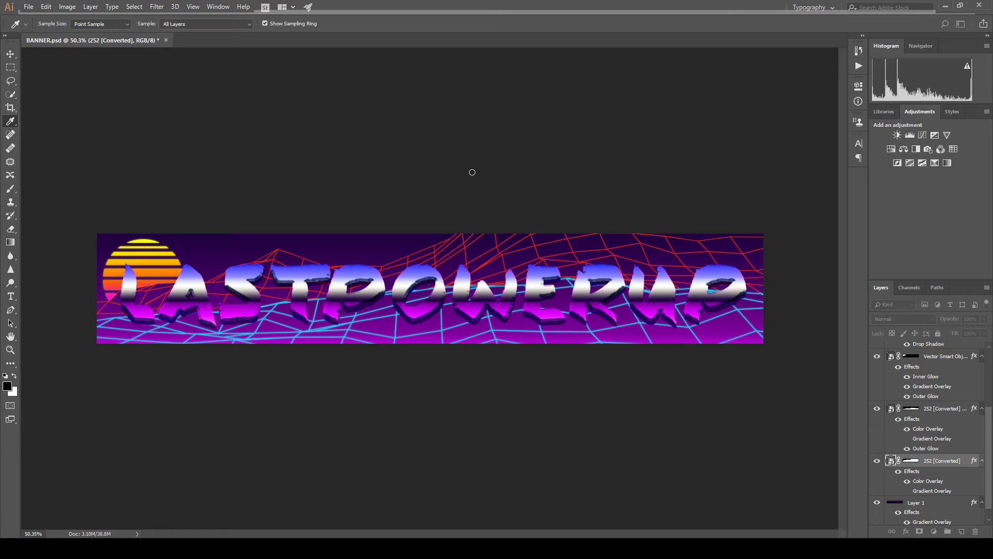
left_click(544, 118)
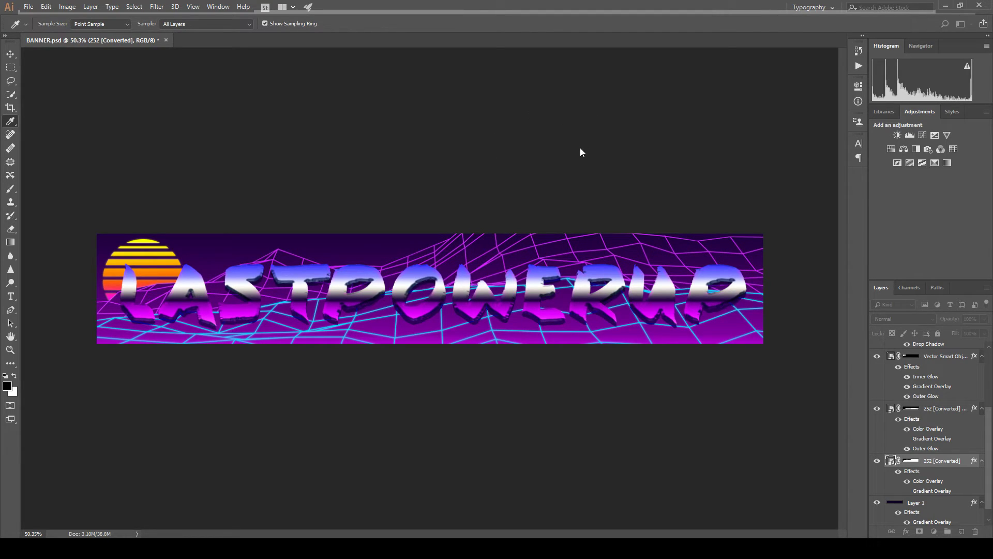
key("h")
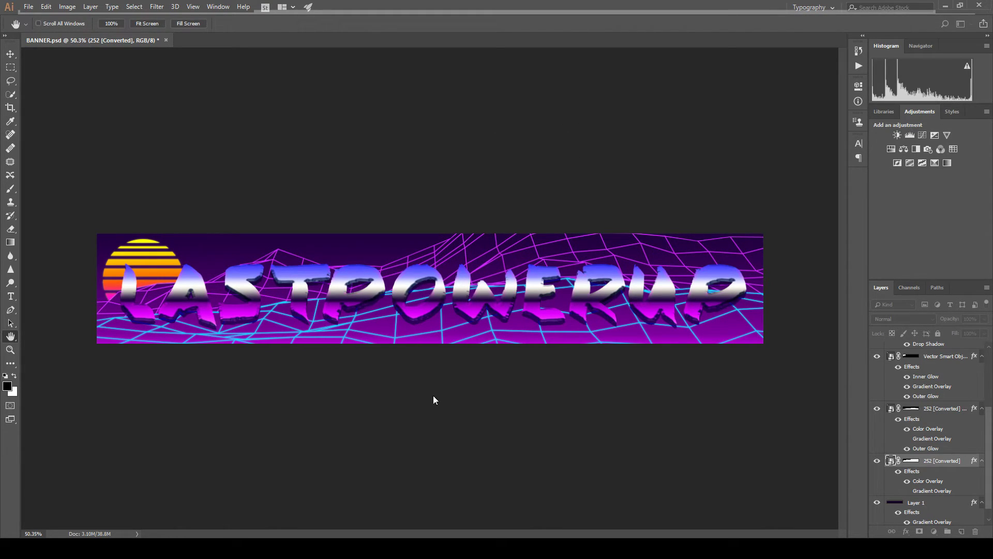
Add a magenta Outer Glow to the rear mesh, apply the layer style, and inspect the glowing lines across the banner.
left_click(275, 486)
key("i")
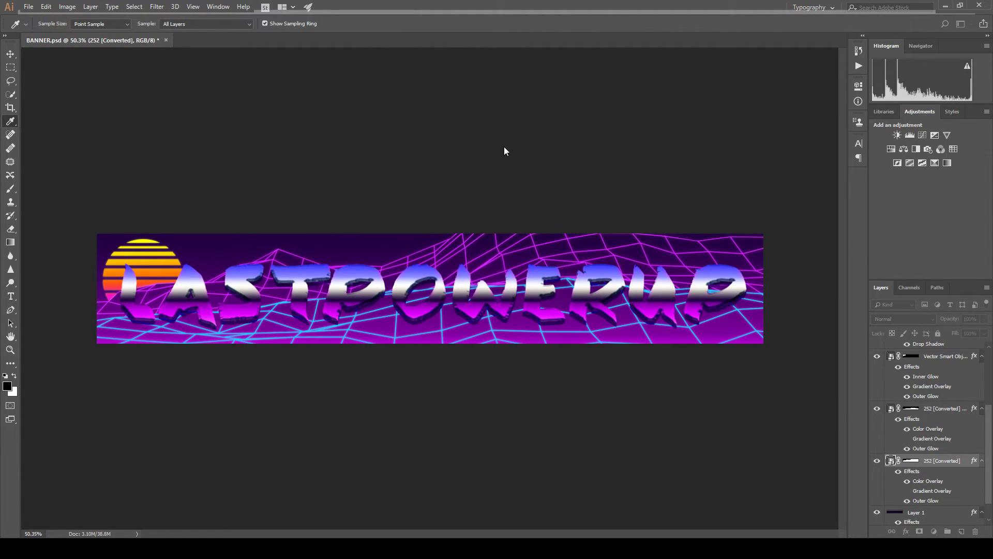
key("h")
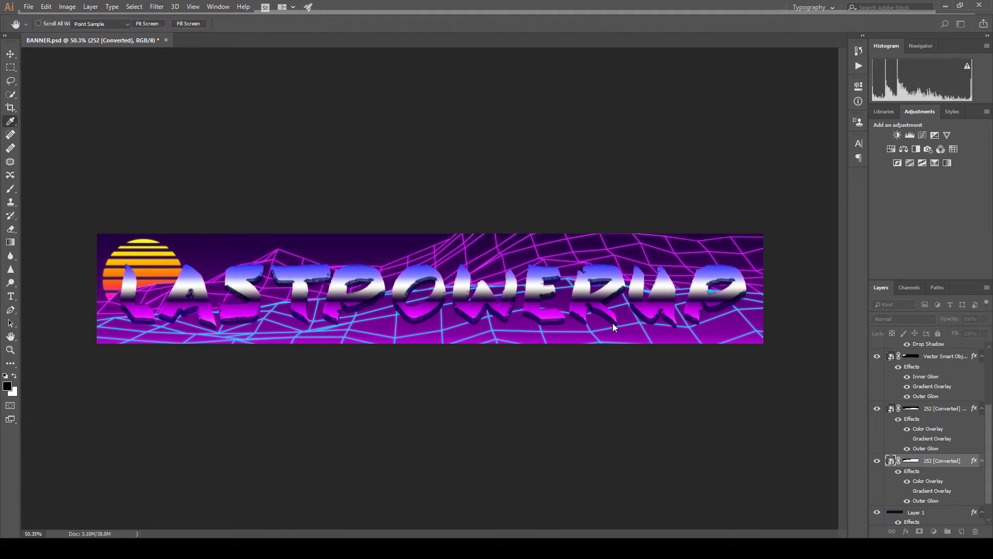
key("a")
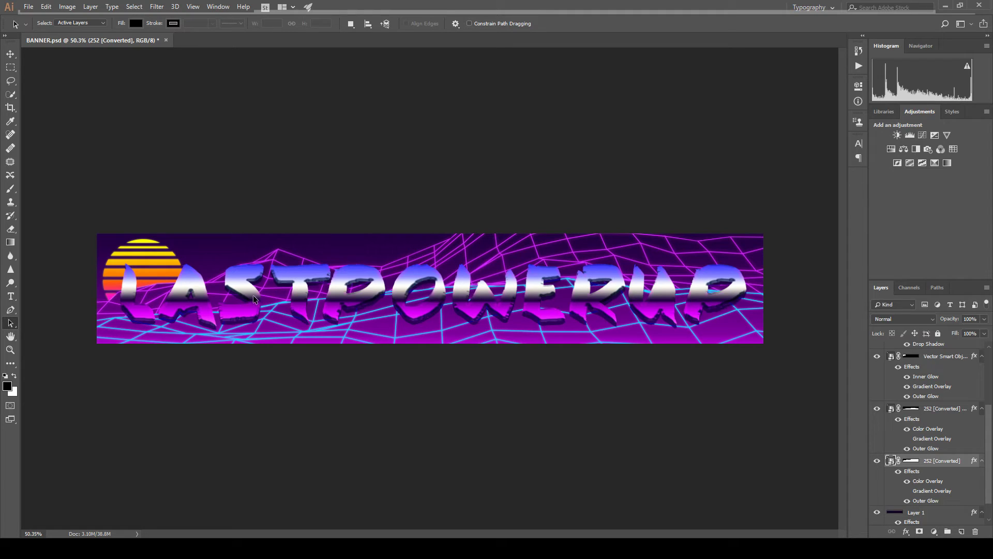
scroll(188, 269, "up", 4)
scroll(187, 270, "down", 2)
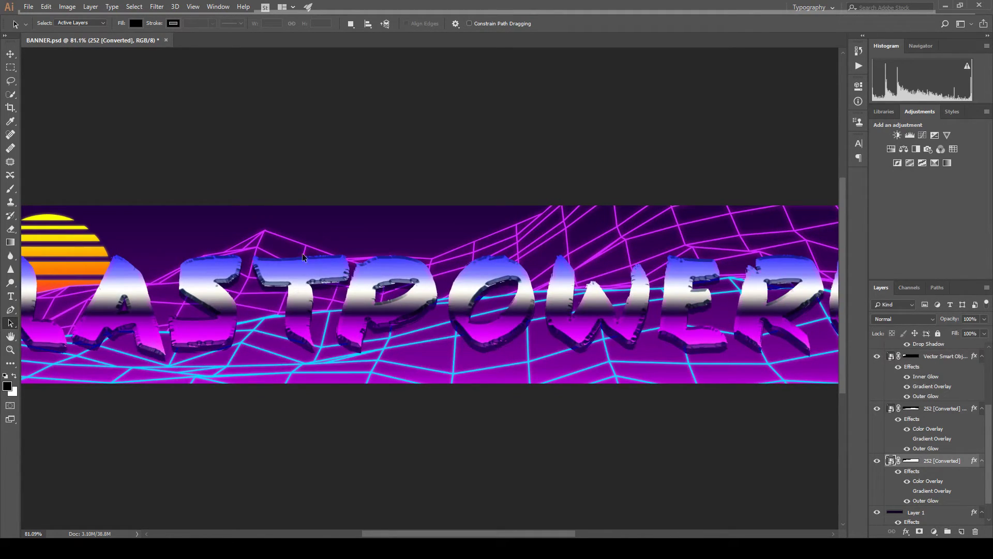
scroll(350, 231, "down", 3)
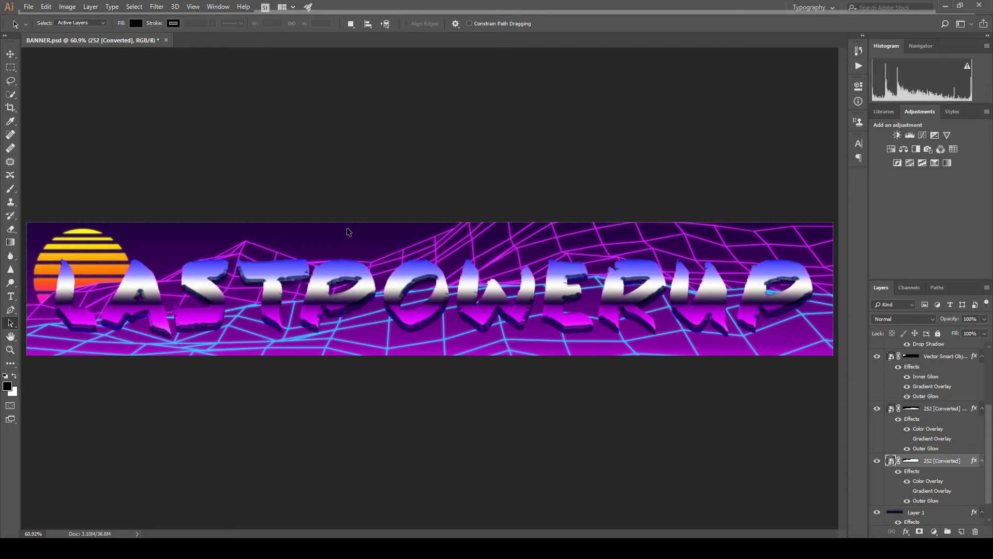
Save the banner file.
key("ctrl+s")
Try pasting the white dots as a smart object, scaling and placing them over the banner's sky, and undo it.
key("ctrl+v")
scroll(360, 265, "up", 5)
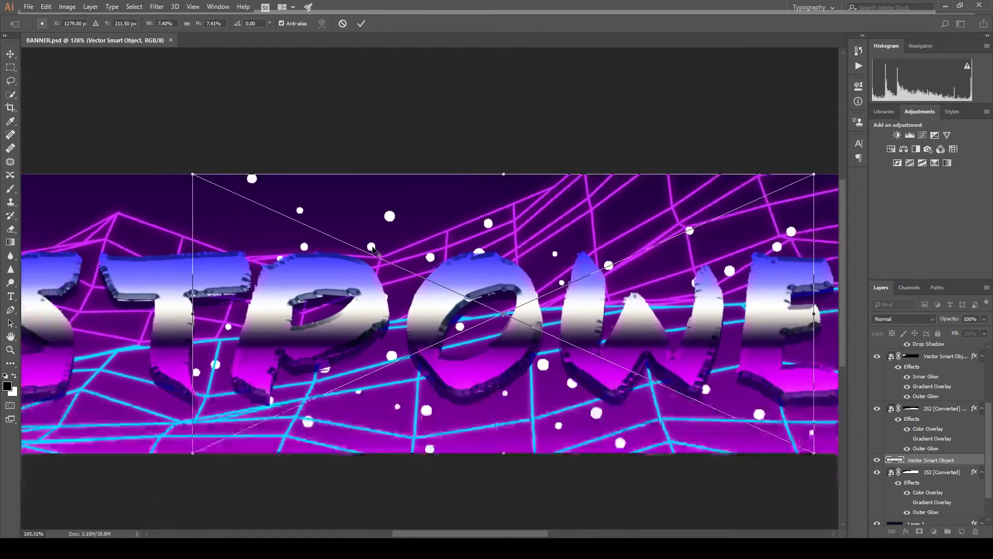
scroll(373, 249, "down", 5)
left_click_drag(390, 253, 173, 243)
left_click_drag(336, 228, 387, 211)
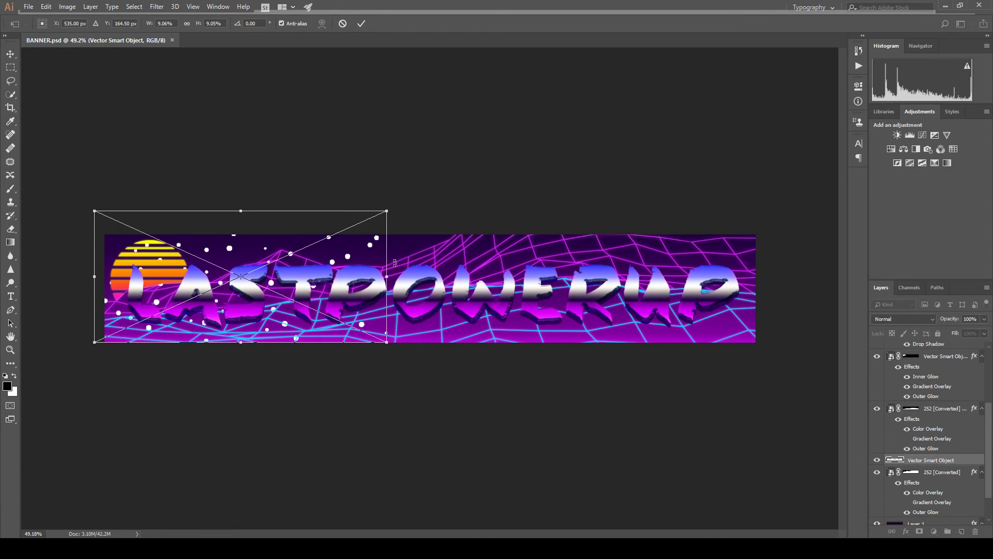
mouse_move(347, 257)
left_mouse_down()
mouse_move(382, 242)
mouse_move(366, 241)
mouse_move(419, 234)
mouse_move(358, 245)
left_mouse_up()
left_click_drag(398, 199, 393, 248)
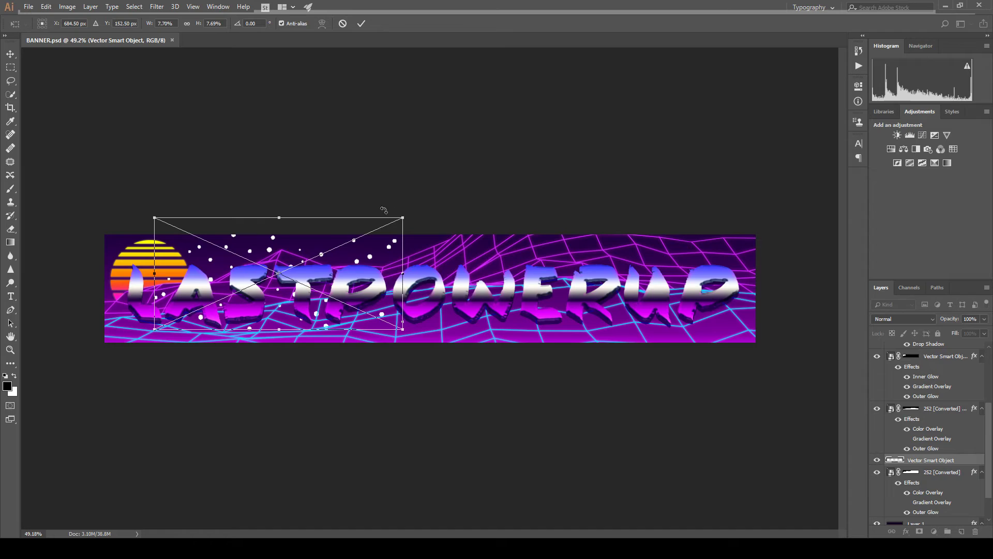
key("a")
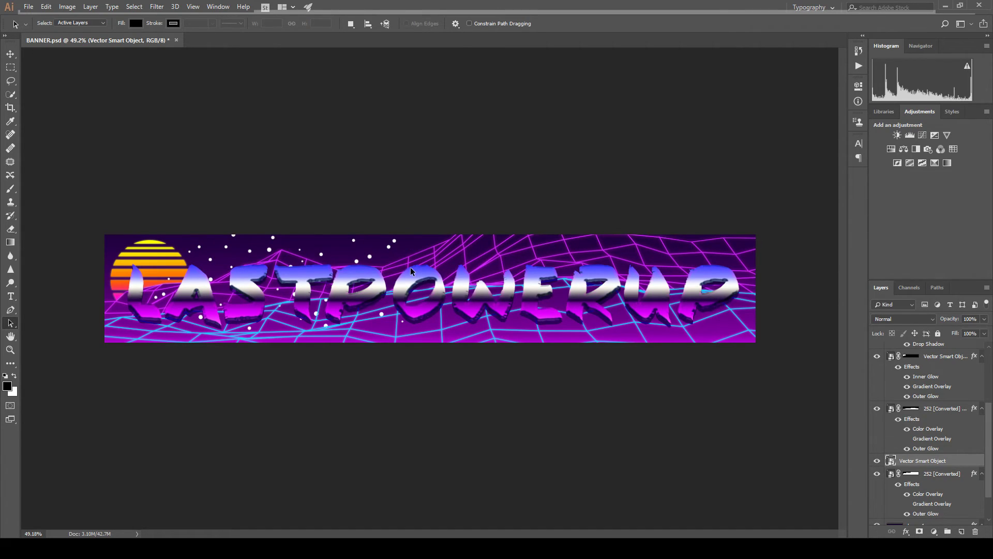
key("ctrl+z")
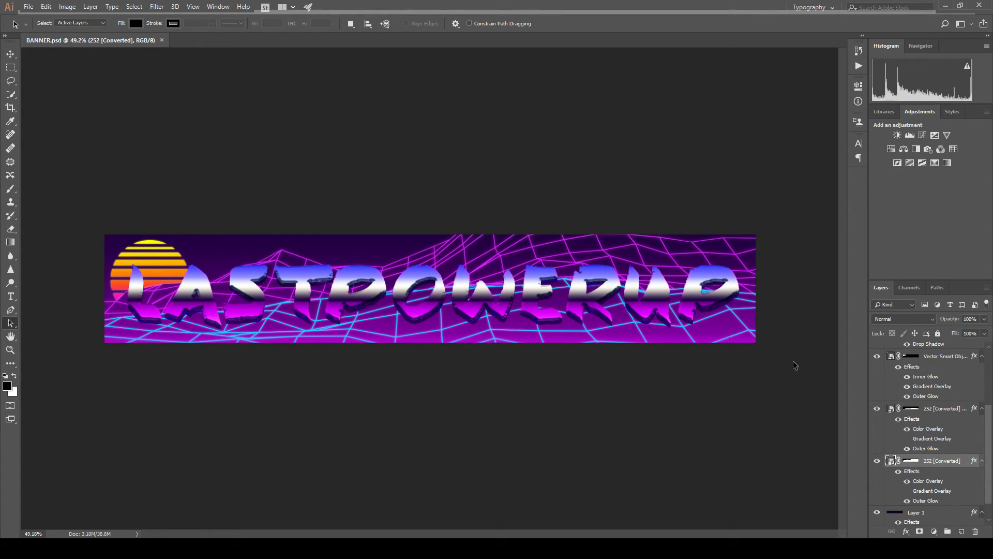
Add a near-black Color Overlay to Layer 1 to darken the purple background gradient.
scroll(962, 490, "down", 1)
left_click(920, 496)
left_click(877, 488)
left_click(877, 489)
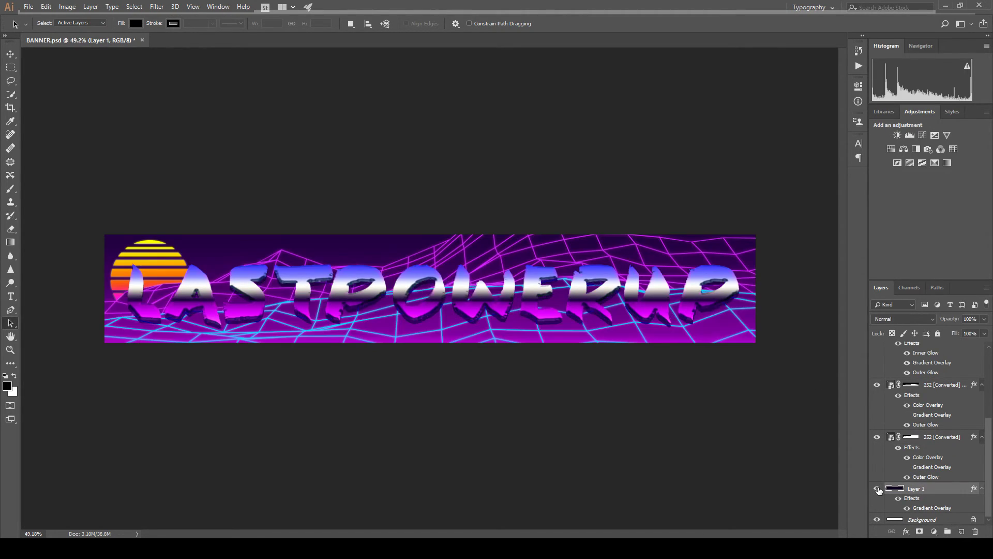
key("h")
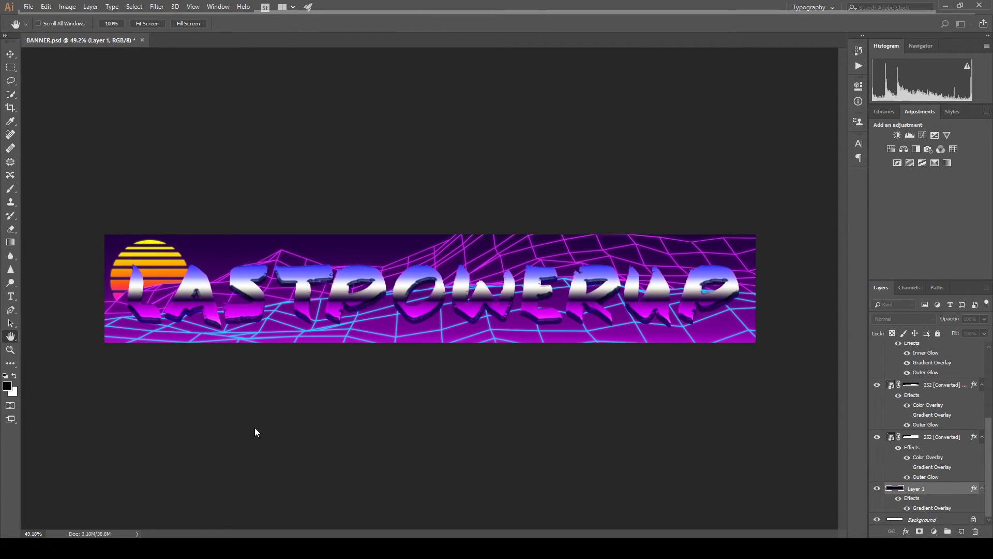
left_click(255, 429)
left_click(495, 332)
left_click_drag(443, 246, 540, 293)
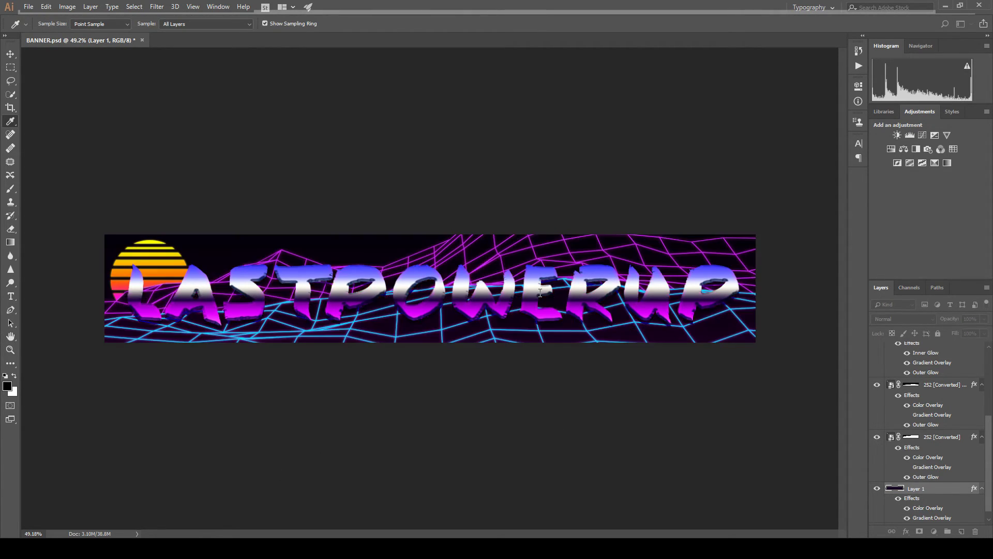
left_click(594, 122)
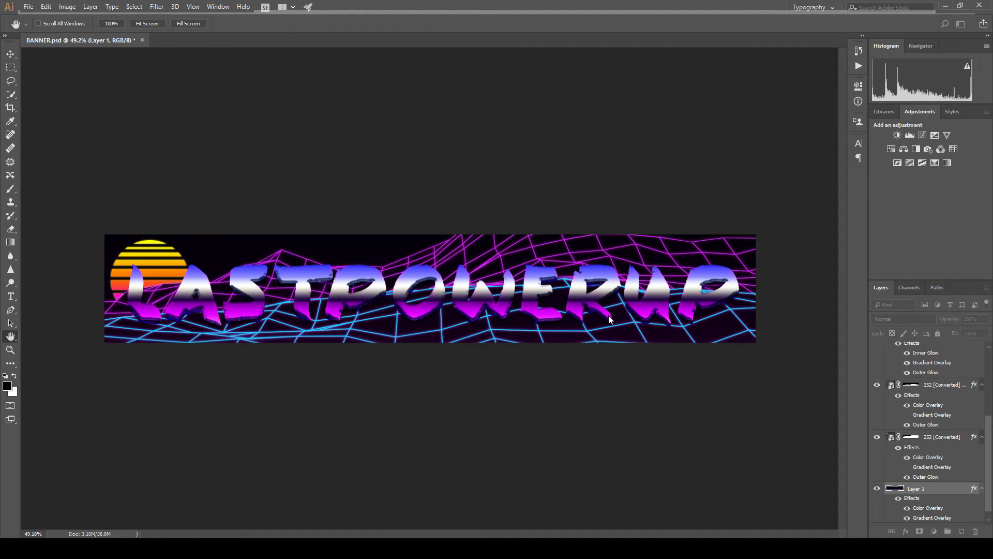
key("a")
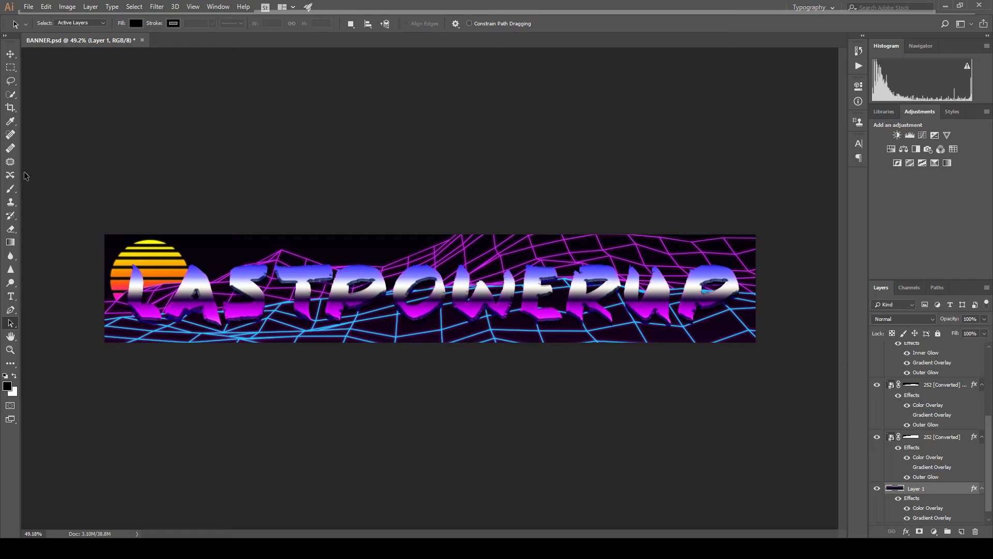
Paste the white horizontal stripes as a smart object above Layer 1 and align them with the banner's left edge.
left_click(13, 242)
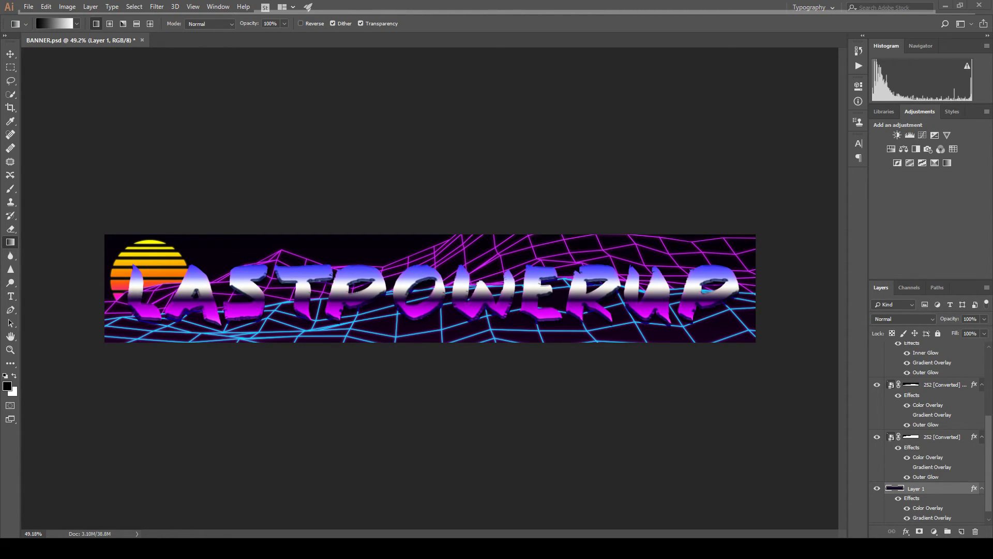
key("ctrl+v")
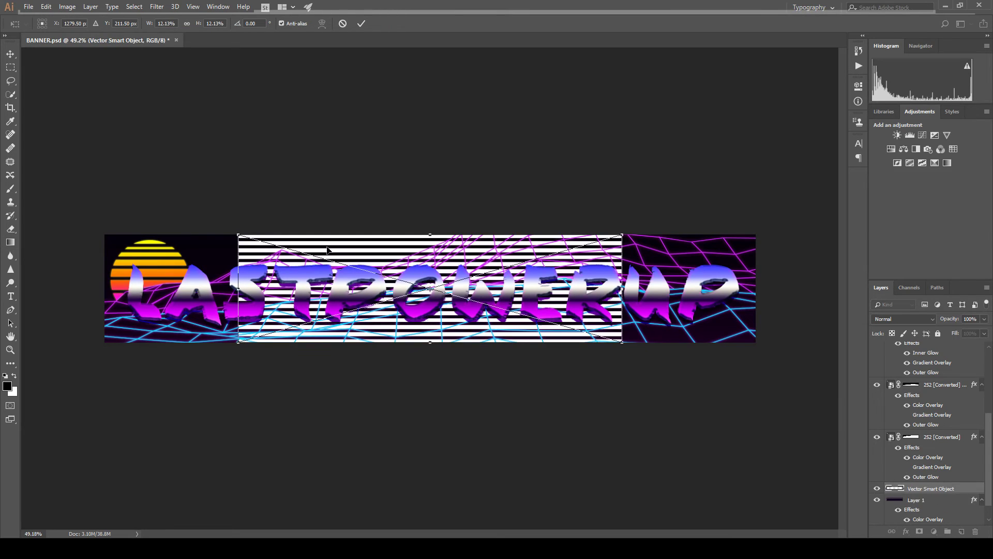
left_click_drag(322, 239, 166, 222)
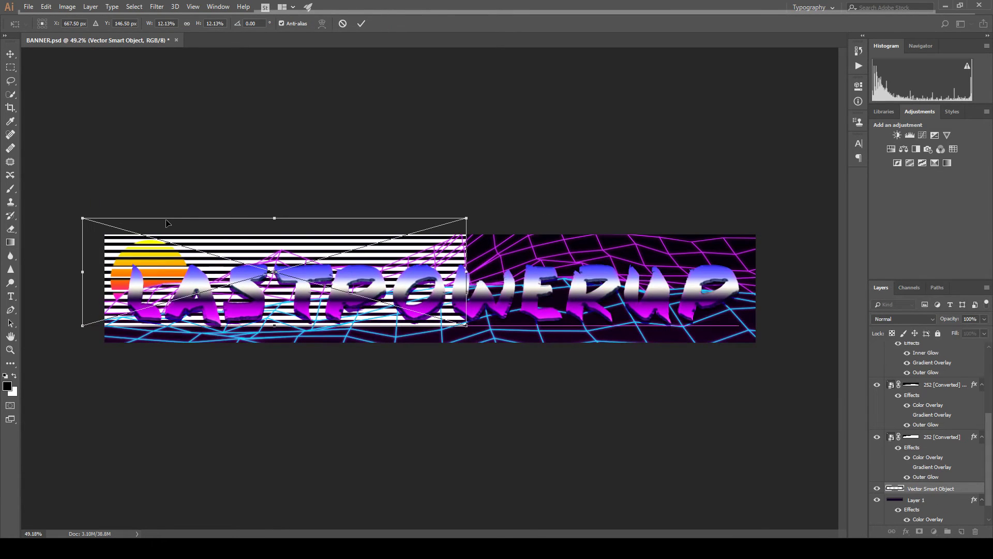
scroll(156, 277, "up", 7)
left_click_drag(119, 242, 269, 232)
left_click_drag(158, 191, 146, 230)
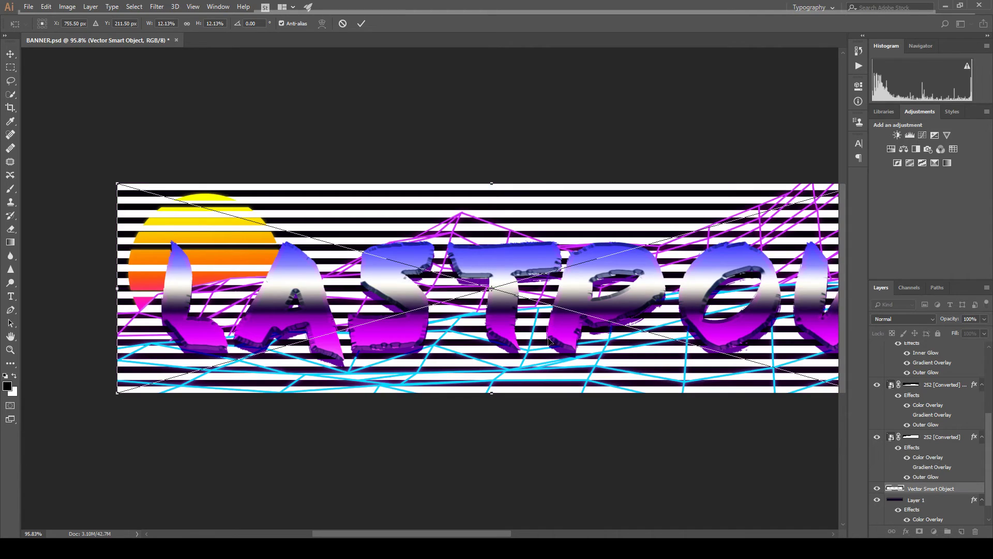
Set the striped smart object's opacity to 5% and commit its placement.
left_click_drag(984, 322, 940, 331)
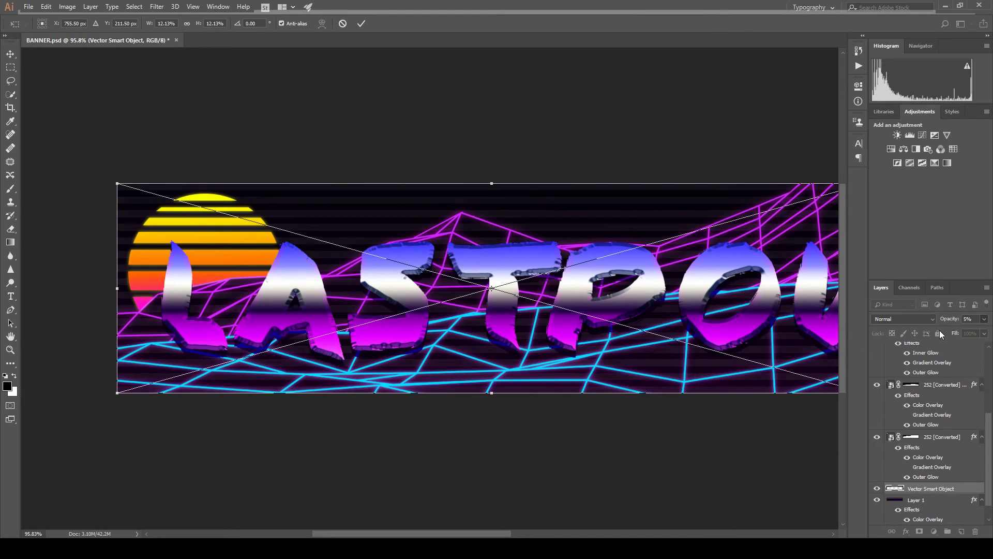
scroll(482, 301, "down", 2)
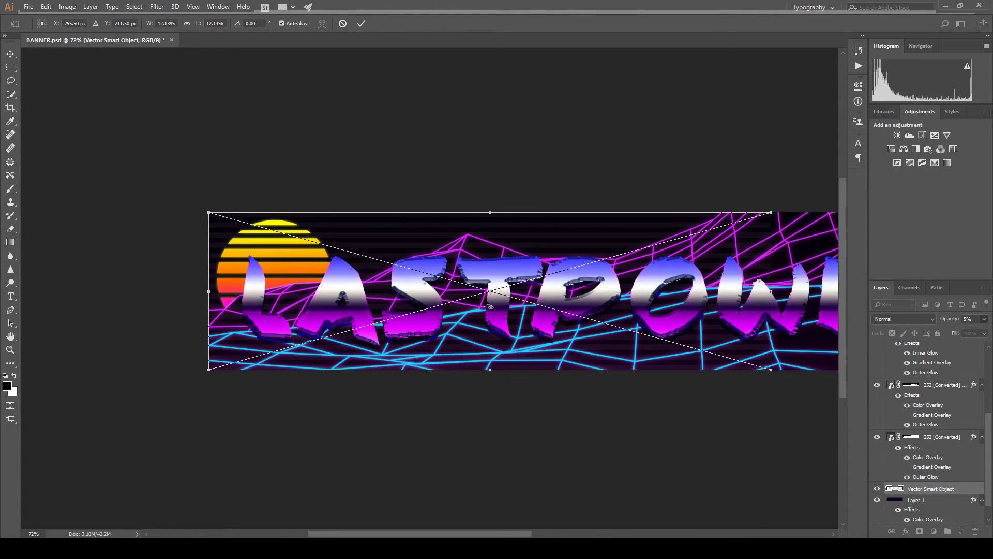
scroll(454, 361, "up", 2)
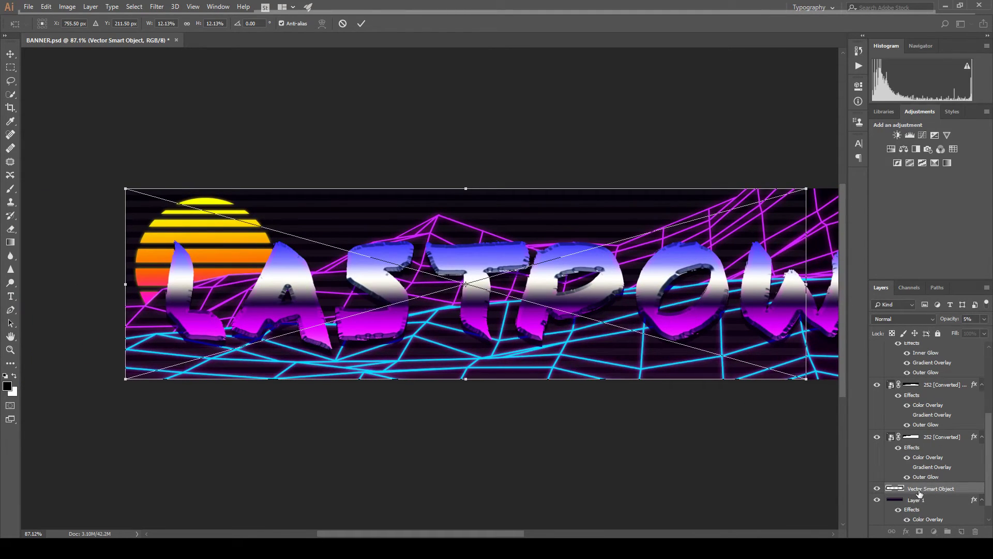
scroll(242, 259, "up", 1)
scroll(180, 226, "up", 1)
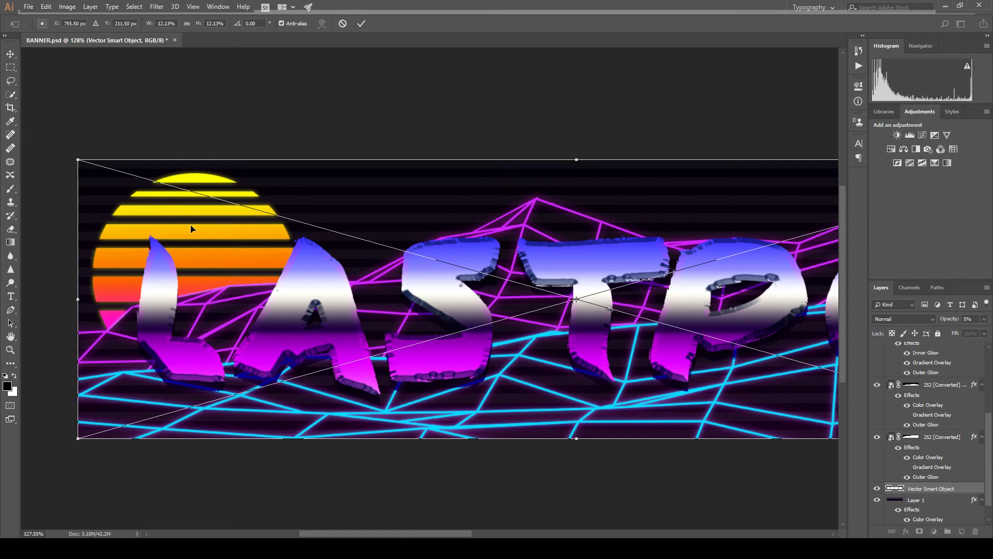
key("Return")
key("g")
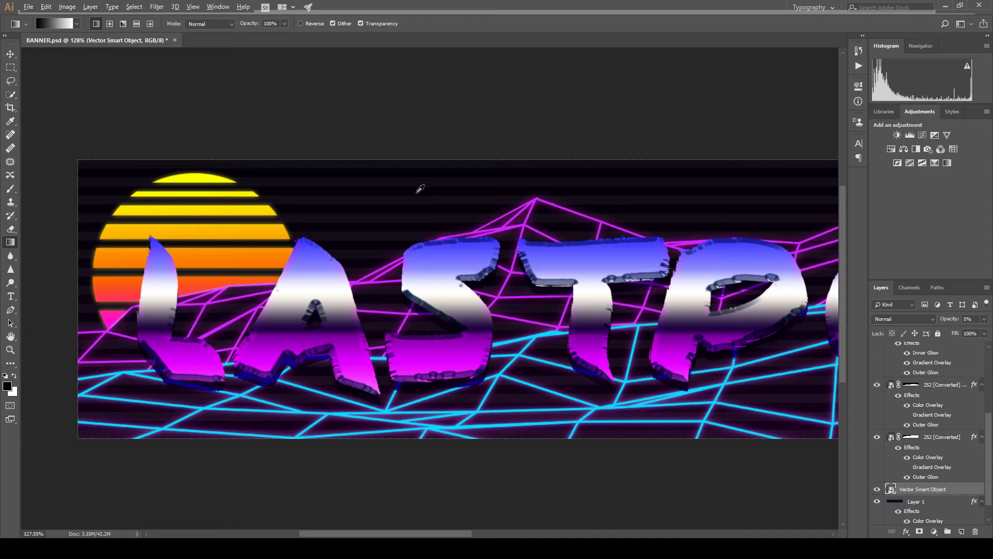
Start a Pen path where the magenta ridge meets the banner's upper edge and trace the ridge down to the P.
scroll(399, 189, "down", 2)
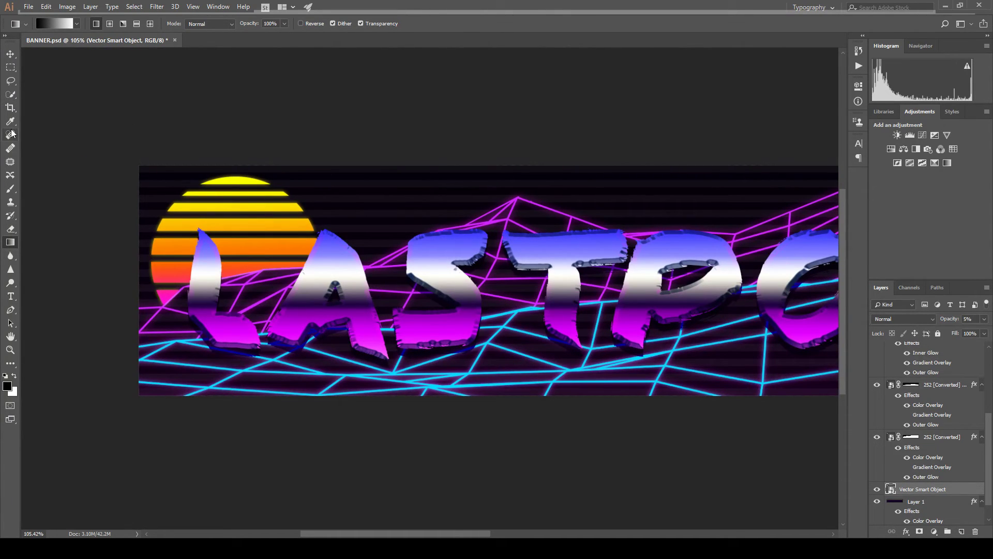
key("p")
scroll(645, 226, "up", 5)
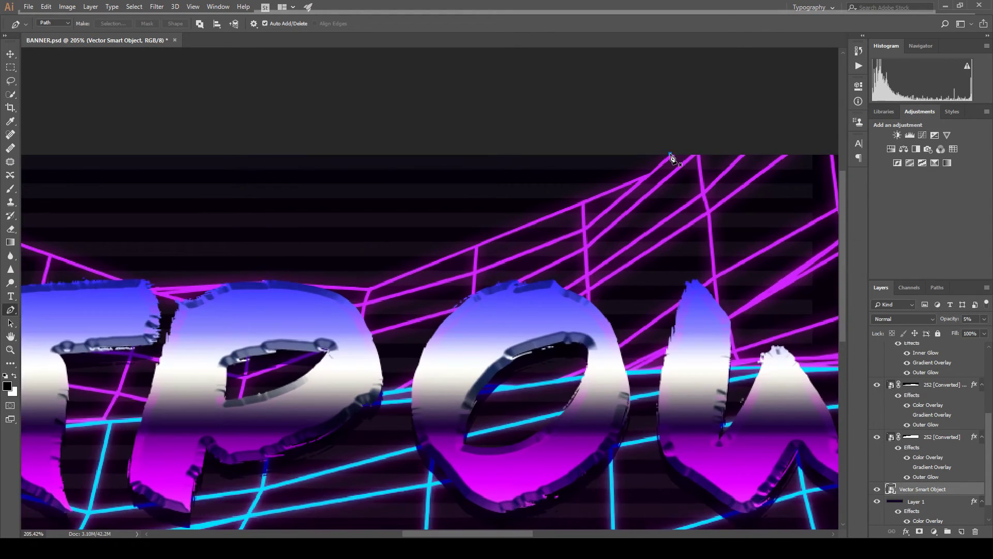
left_click(671, 159)
scroll(671, 157, "up", 2)
left_click(644, 180)
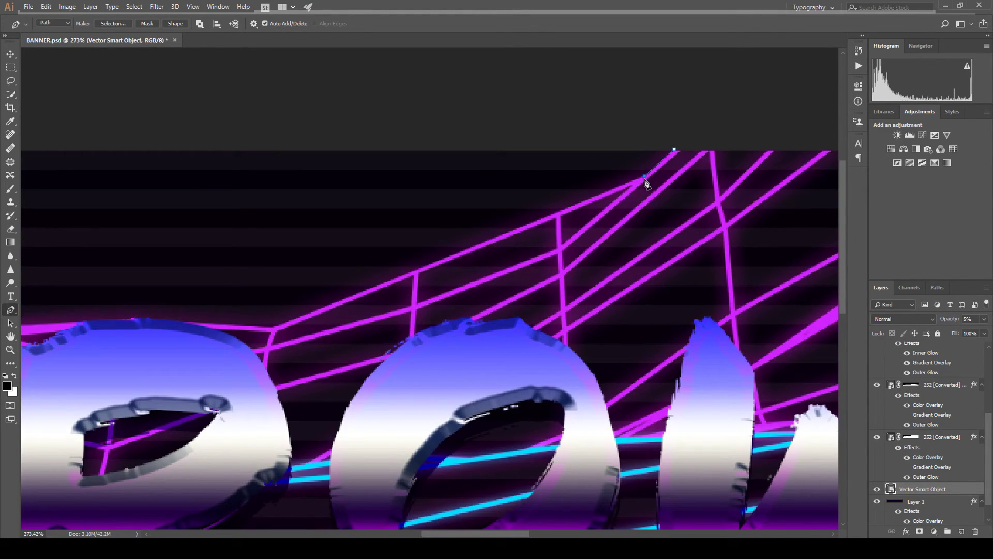
left_click_drag(630, 196, 690, 169)
left_click(473, 244)
left_click_drag(454, 263, 603, 208)
left_click(484, 244)
left_click_drag(429, 258, 541, 240)
left_click(547, 234)
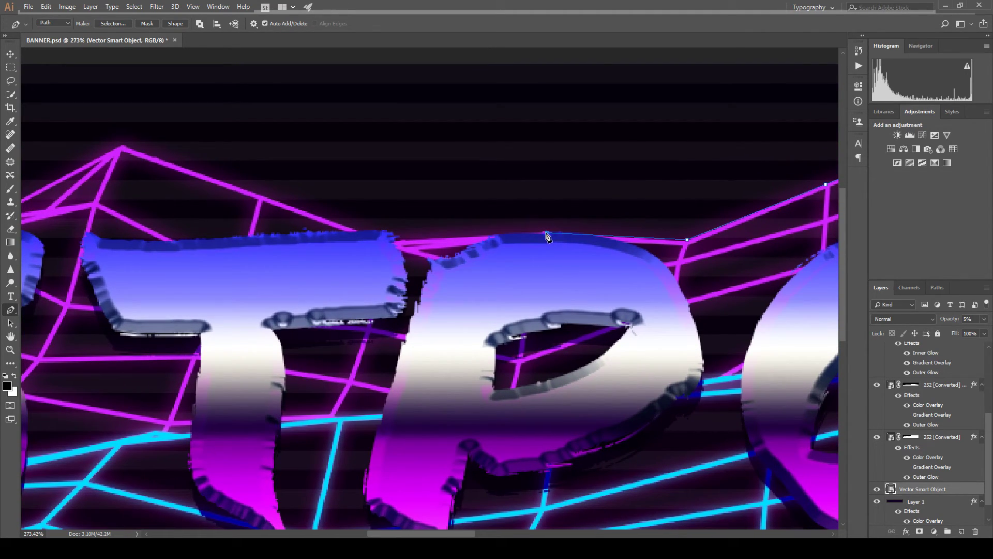
Continue the path from the P along the ridge over the T, around the magenta mountain peak and down its far slope.
left_click(397, 240)
left_click_drag(363, 241, 544, 256)
left_click_drag(399, 201, 440, 200)
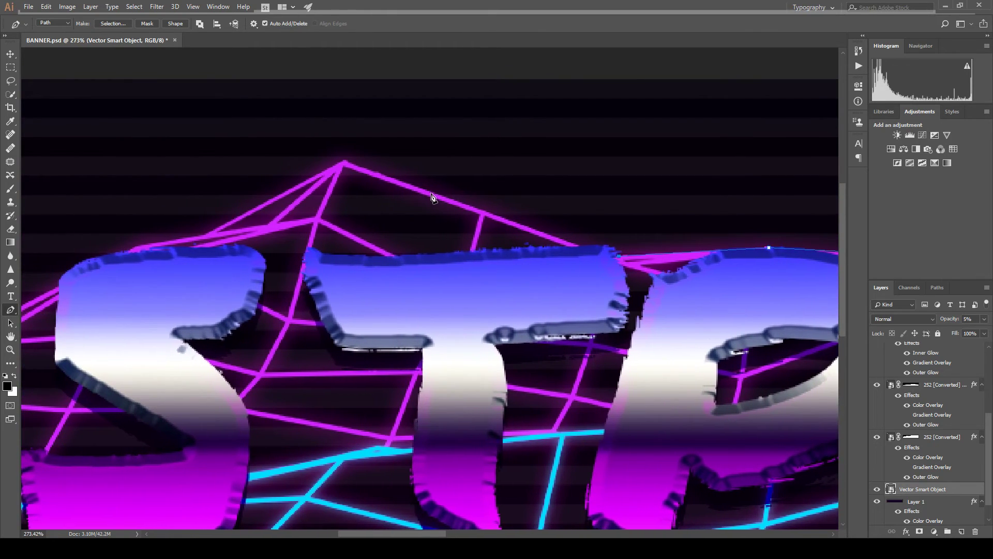
left_click(581, 247)
left_click(408, 184)
left_click_drag(338, 172, 468, 189)
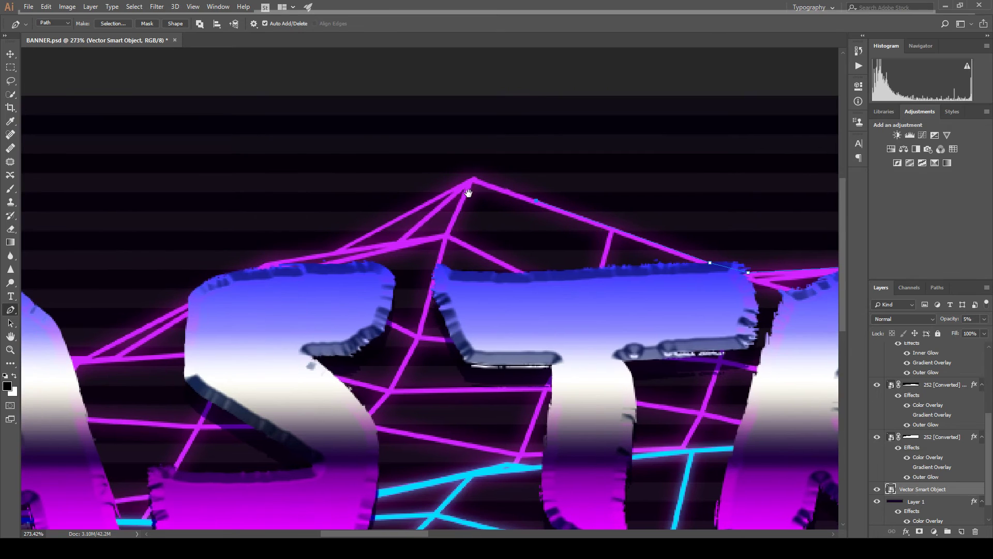
left_click(475, 176)
left_click(389, 222)
Trace the path from the peak's slope along the top of the S and across the letter A.
left_click_drag(390, 224, 583, 166)
left_click(549, 182)
left_click_drag(549, 182, 546, 183)
left_click(483, 193)
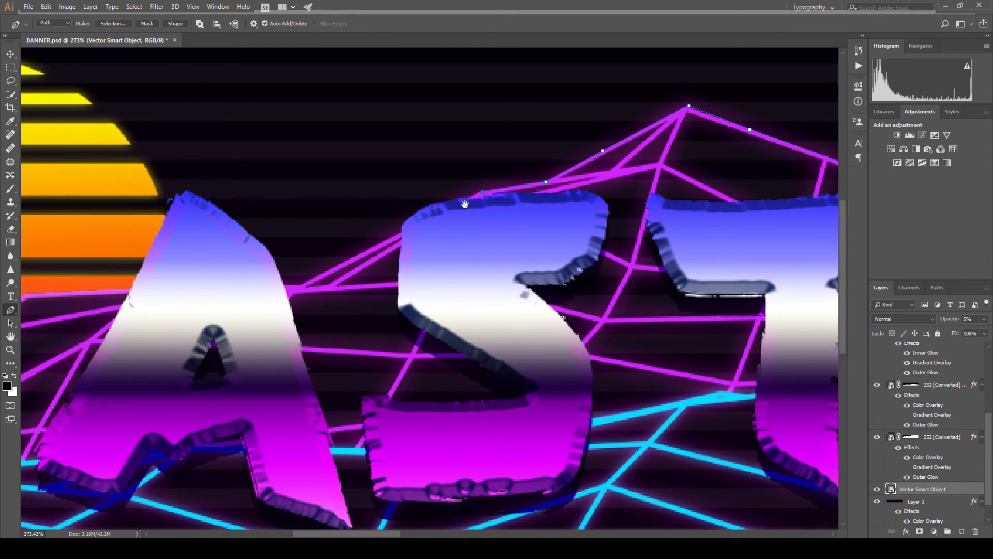
left_click_drag(459, 202, 575, 173)
left_click(415, 257)
left_click_drag(409, 259, 554, 248)
left_click(477, 248)
left_click_drag(379, 253, 565, 240)
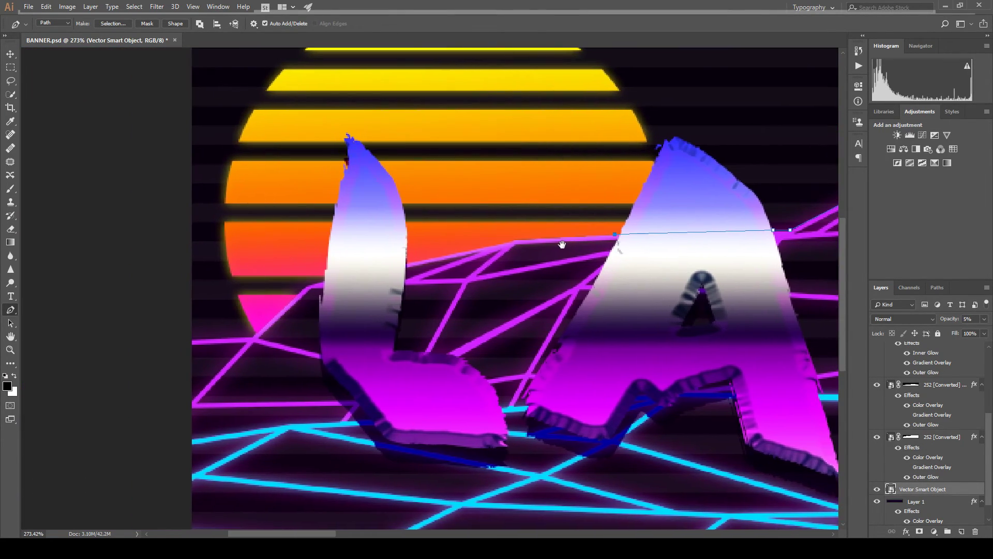
Extend the path along the ridge in front of the sun, behind the L, to the banner's left edge.
left_click(513, 240)
left_click(408, 264)
left_click_drag(409, 264, 564, 204)
left_click(468, 223)
left_click_drag(470, 224, 492, 202)
left_click(434, 252)
left_click_drag(434, 252, 469, 244)
left_click(408, 248)
scroll(488, 169, "down", 5)
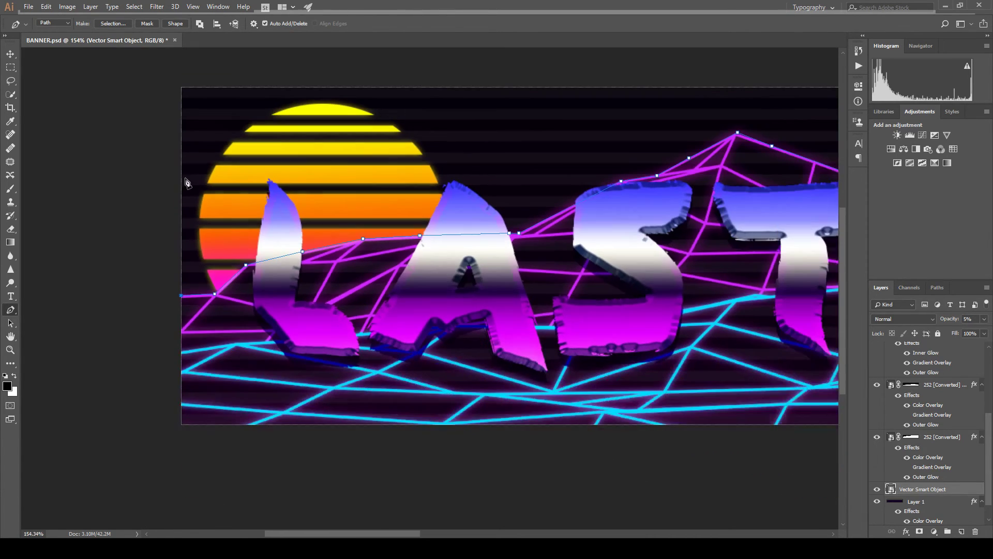
Run the path above the banner's upper edge and close it at its starting point.
left_click(181, 78)
left_click(253, 79)
left_click(450, 78)
left_click_drag(560, 73, 324, 143)
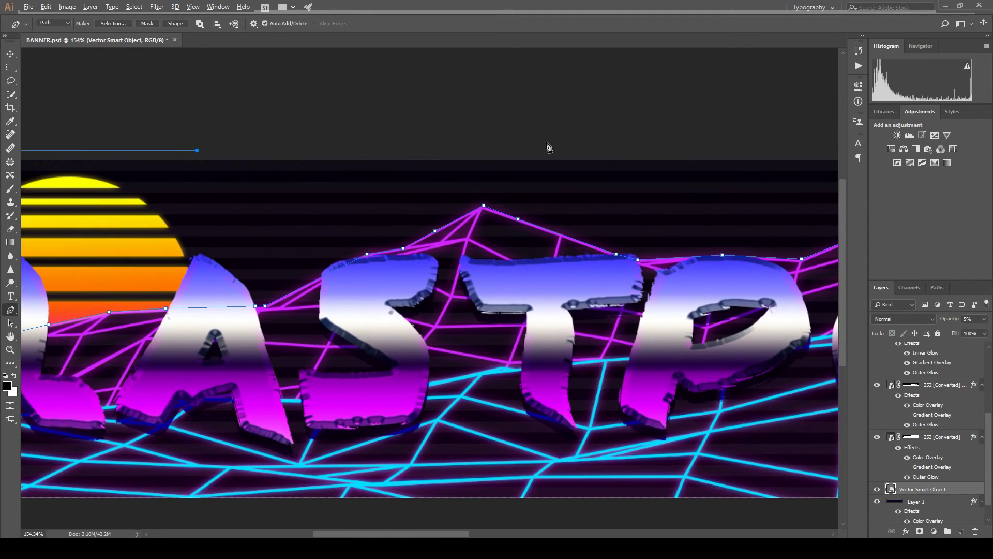
scroll(610, 138, "down", 1)
left_click_drag(610, 137, 311, 149)
left_click(569, 135)
left_click(685, 170)
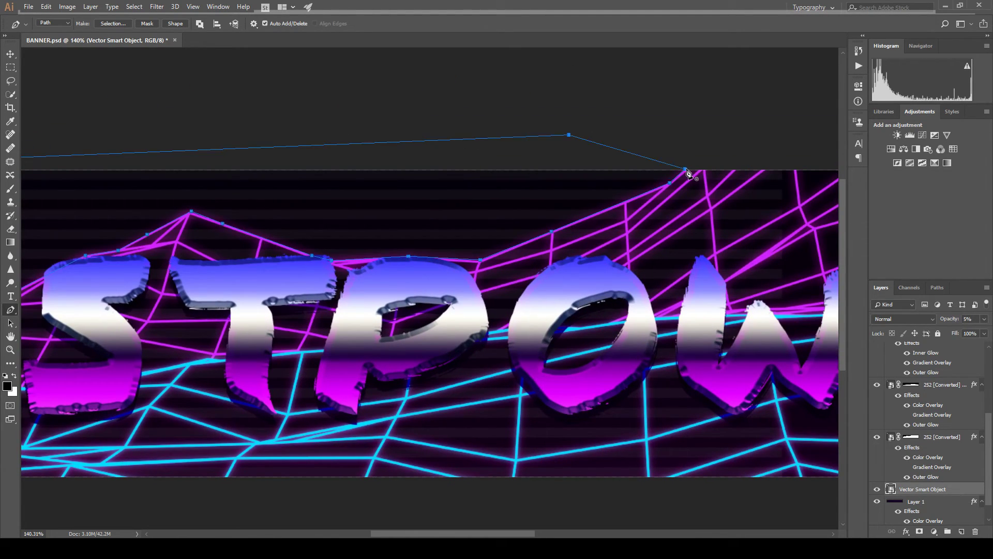
Turn the closed path into a selection, mask the striped smart object with it, and check the sky around the sun.
key("i")
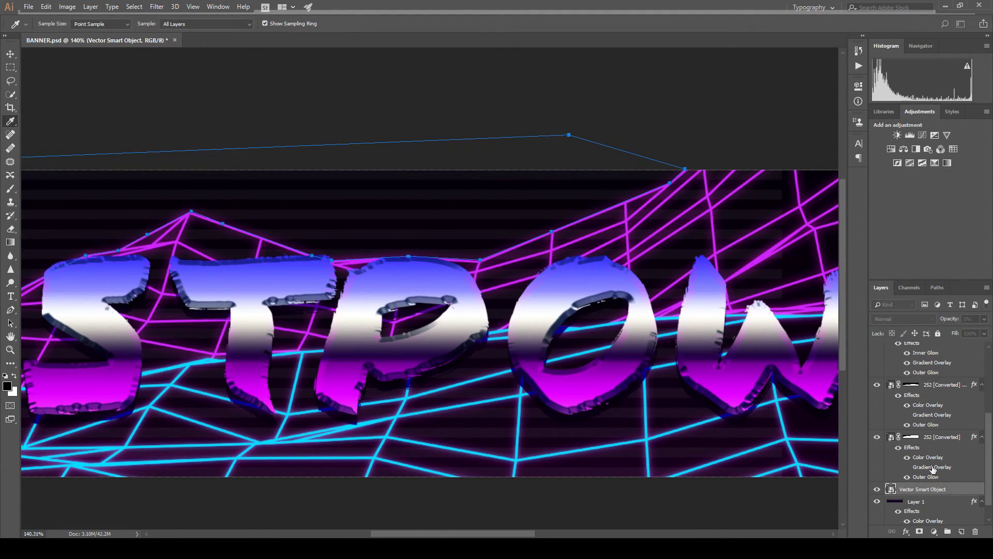
key("p")
key("ctrl+Return")
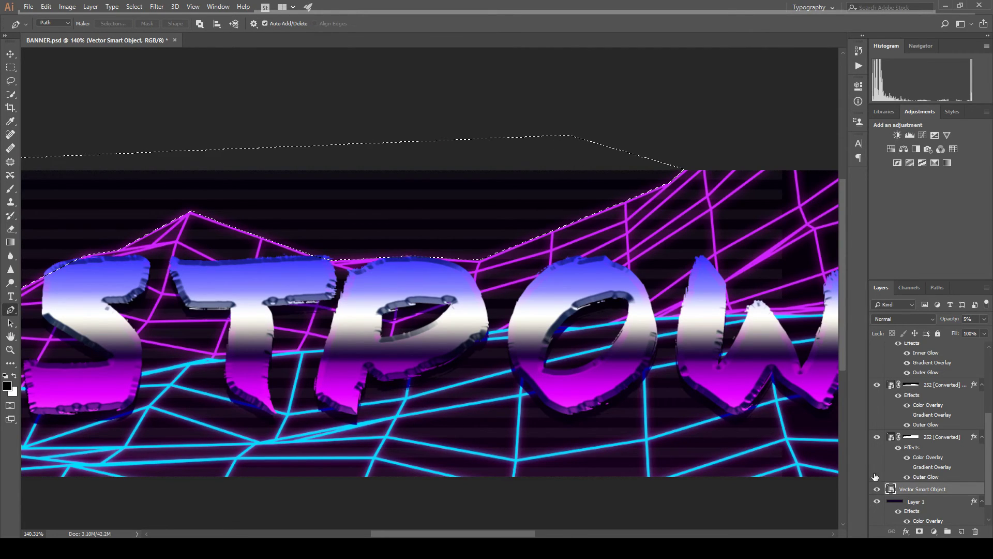
left_click(919, 532)
scroll(454, 259, "down", 4)
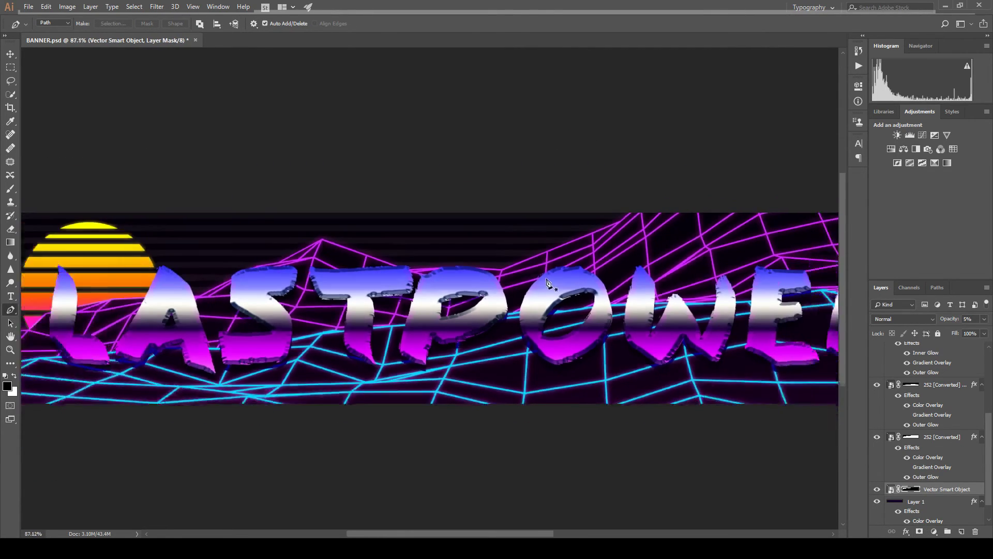
left_click(10, 54)
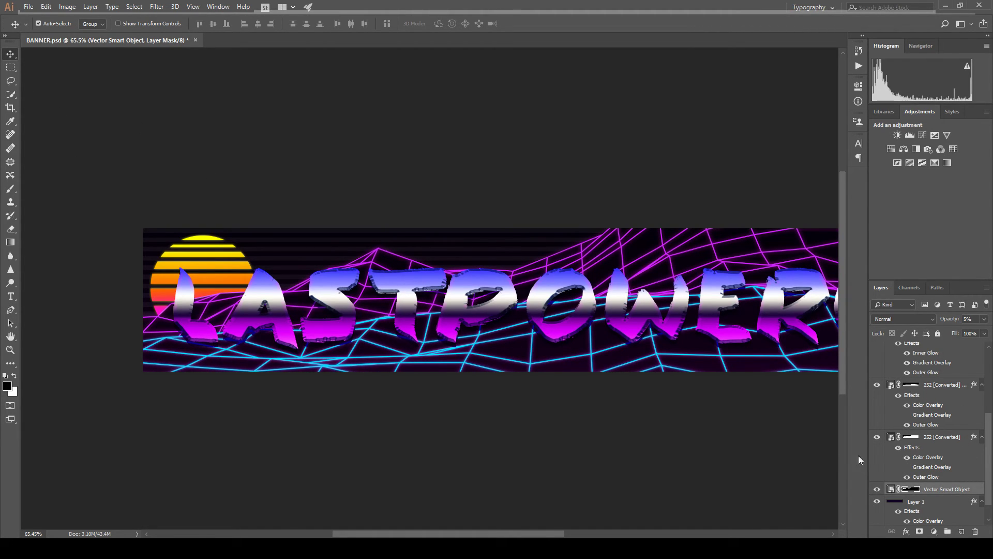
scroll(194, 259, "up", 5)
left_click_drag(128, 264, 251, 254)
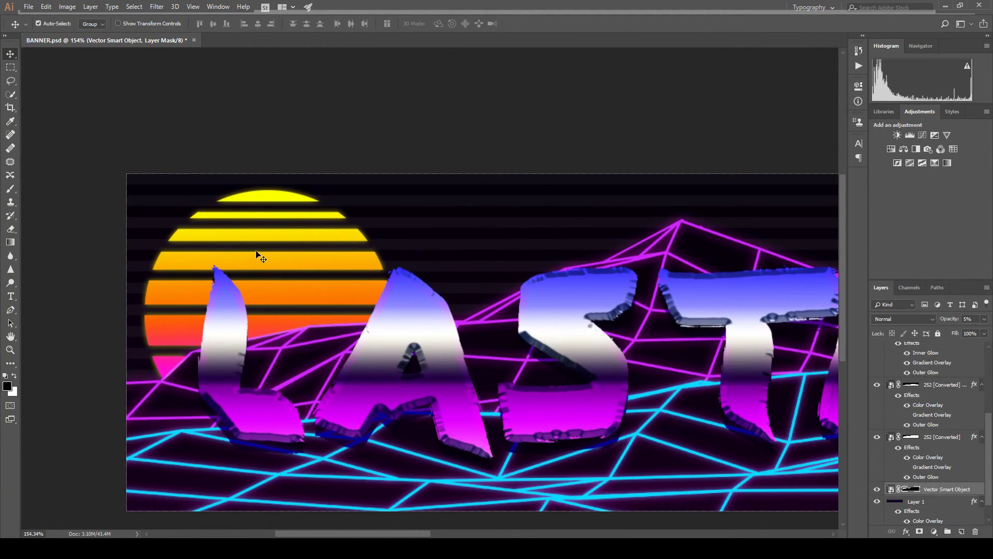
Try an Outer Glow effect on the striped smart object behind the wireframe meshes.
key("b")
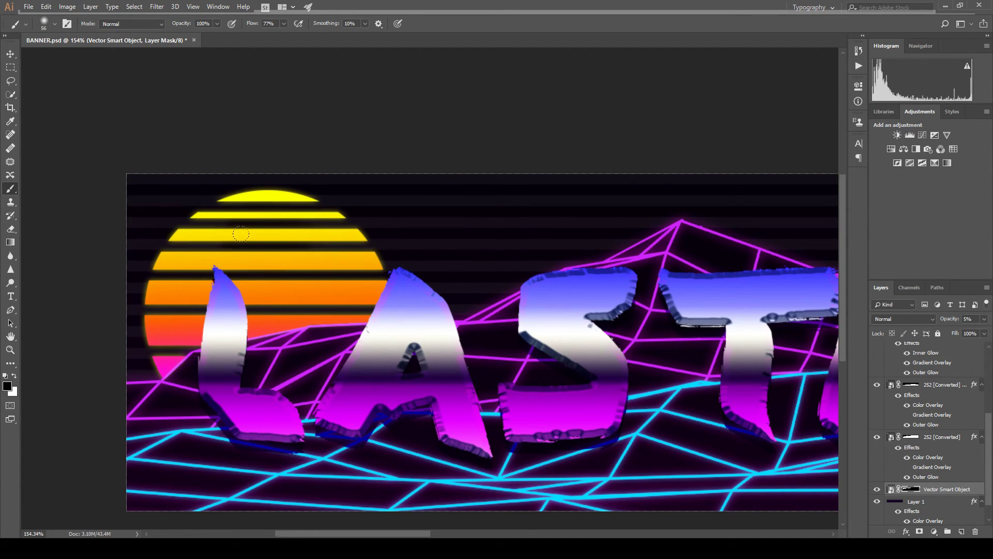
scroll(241, 234, "up", 3)
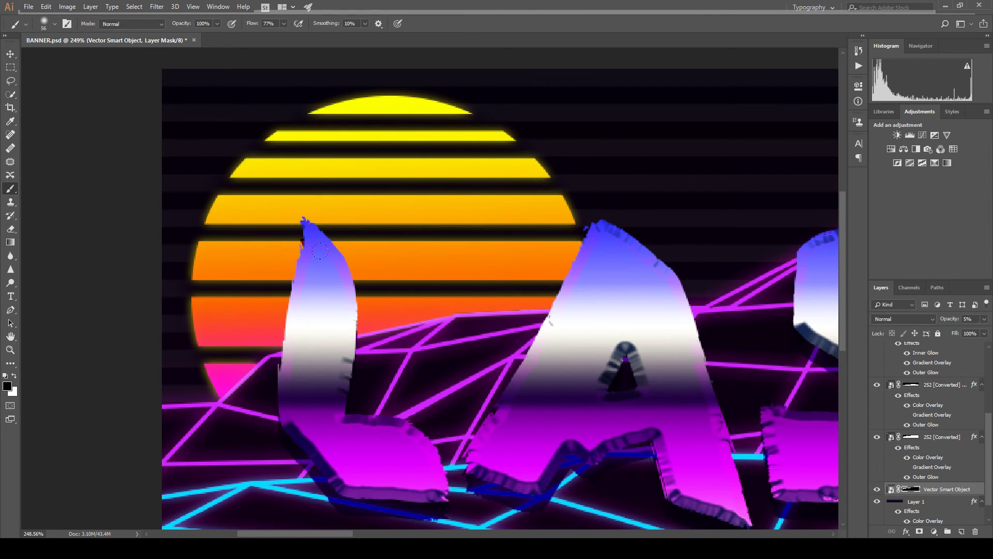
scroll(293, 163, "down", 6)
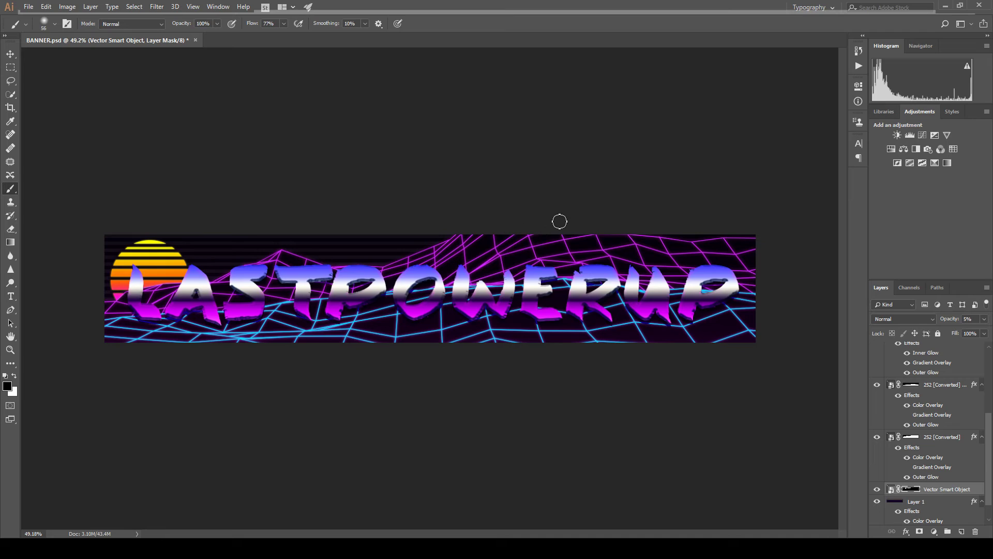
left_click(891, 489)
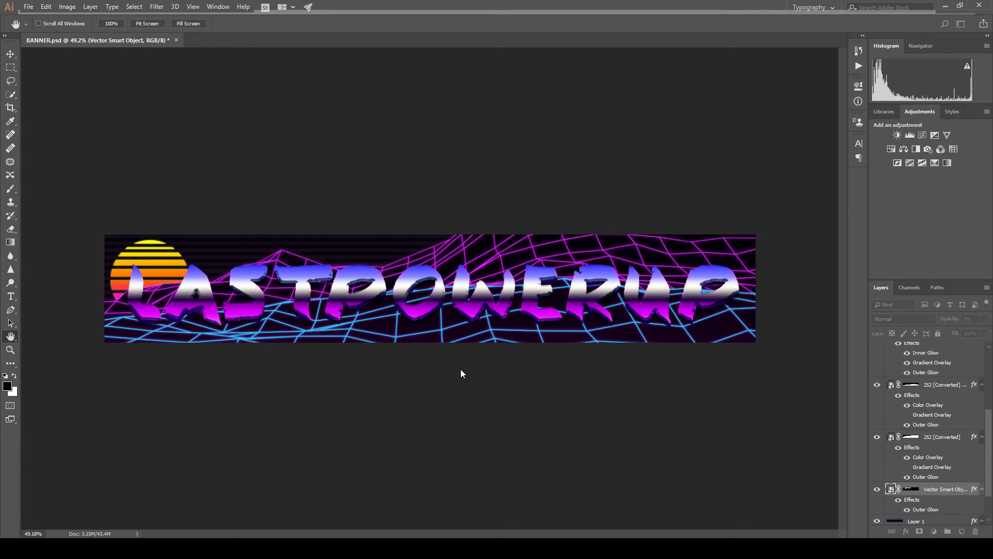
key("i")
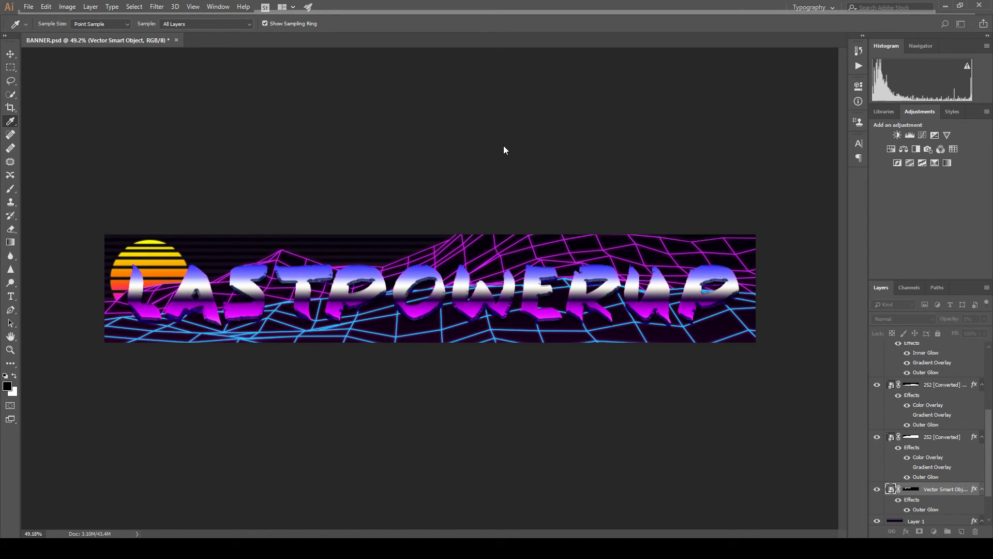
key("h")
key("i")
key("h")
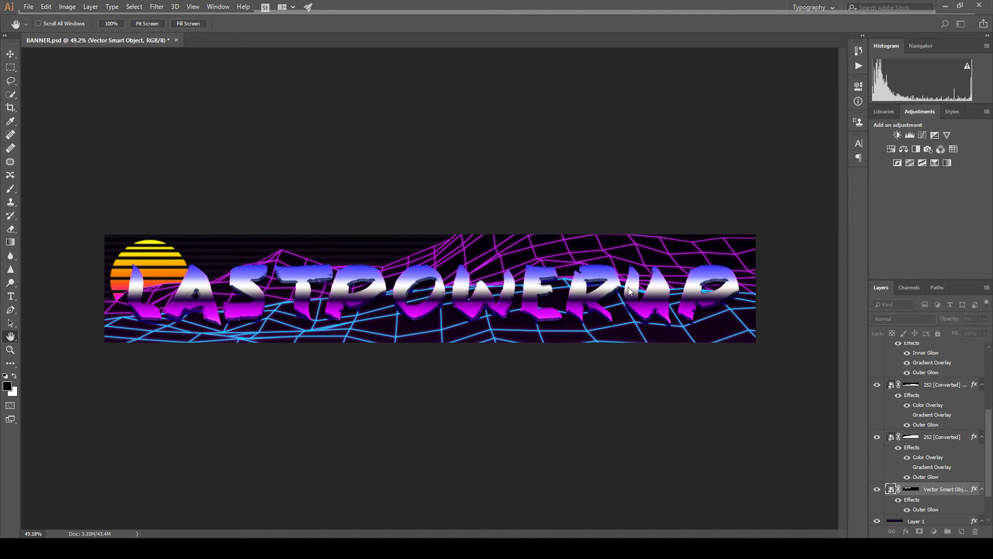
Set the striped smart object's opacity to 8%.
key("b")
left_click_drag(963, 332, 941, 333)
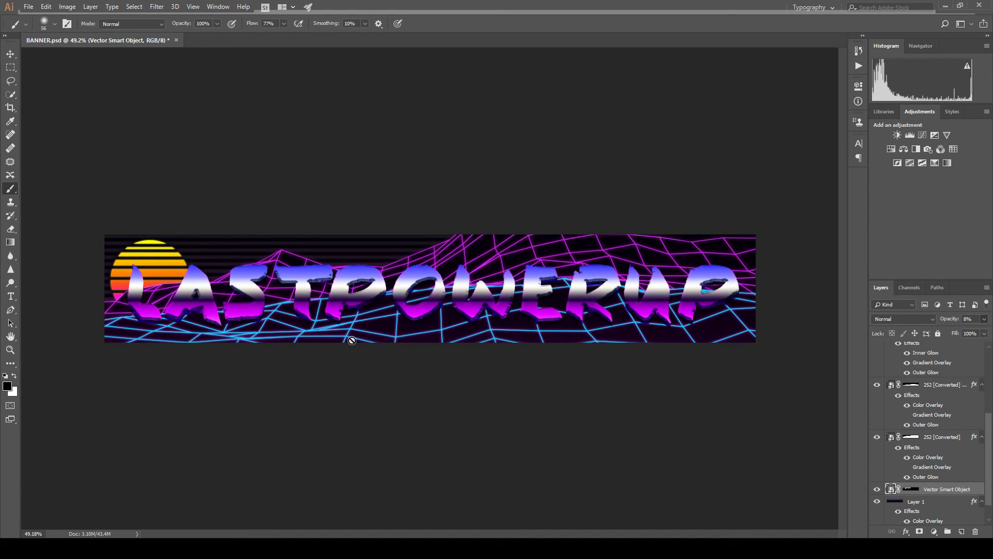
left_click(11, 54)
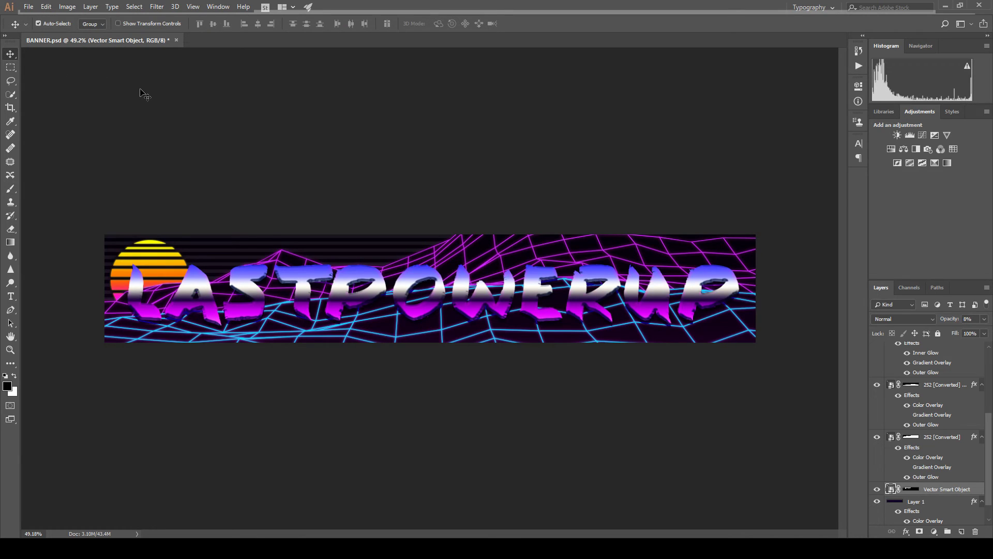
left_click(144, 94)
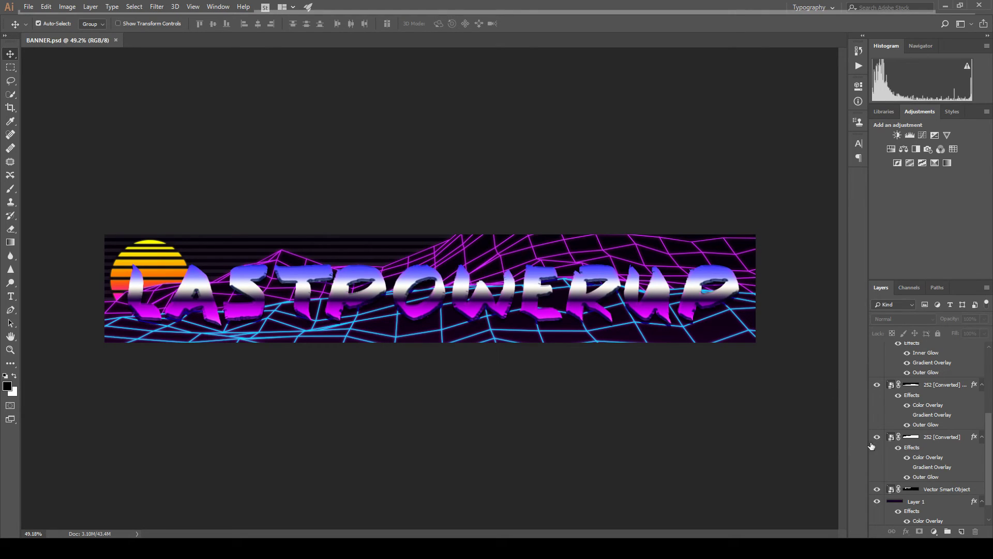
Try a Gradient Overlay effect on the striped smart object.
left_click(932, 444)
left_click(931, 385)
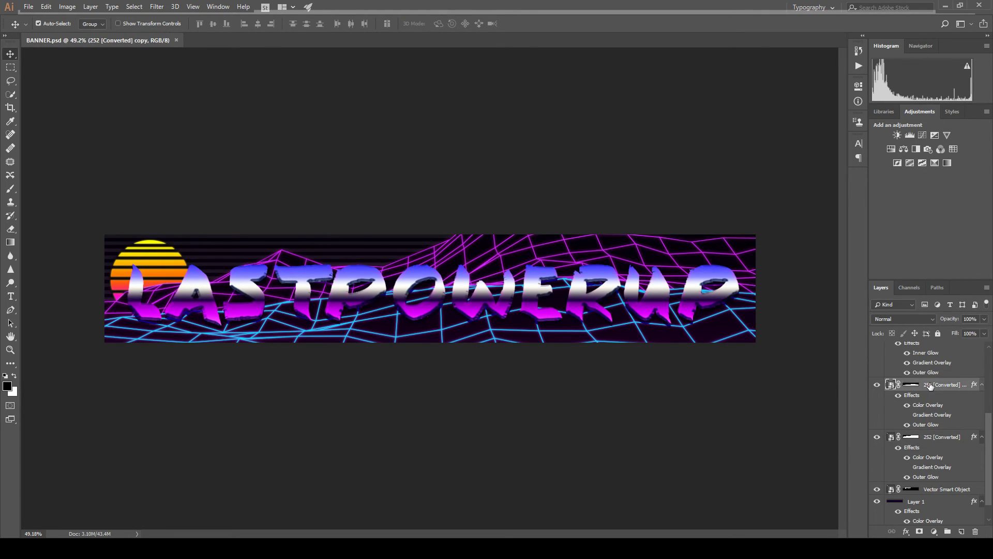
left_click(936, 490)
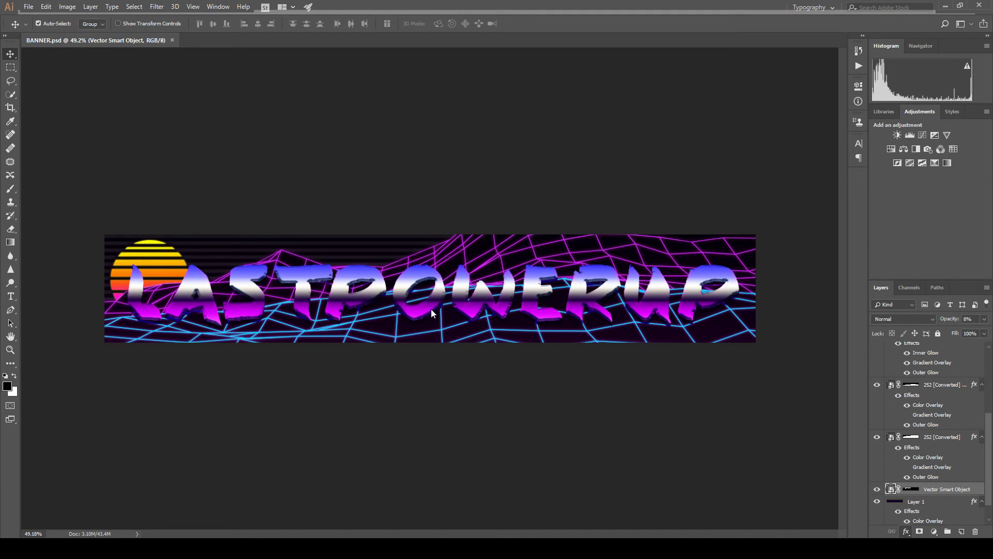
left_click(470, 311)
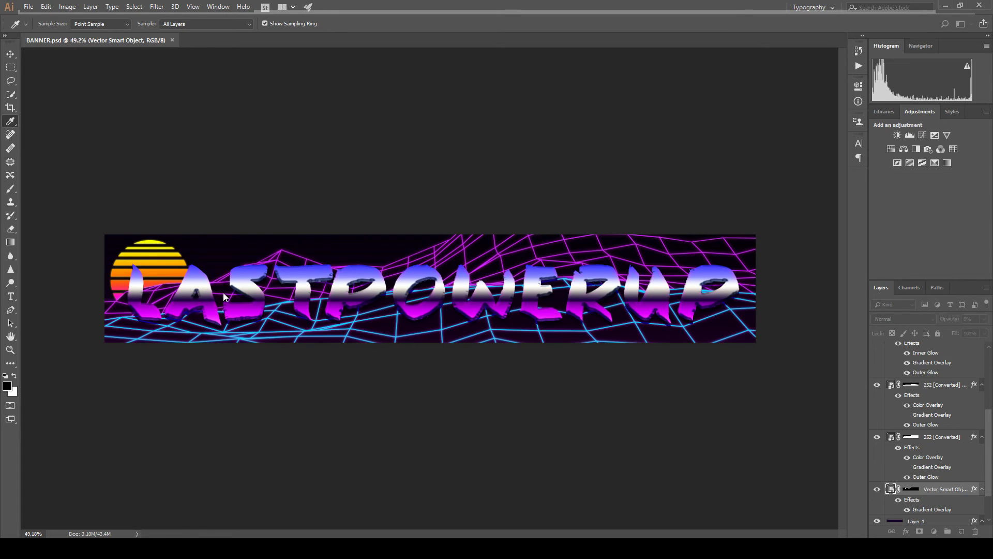
left_click_drag(445, 174, 338, 105)
left_click(571, 125)
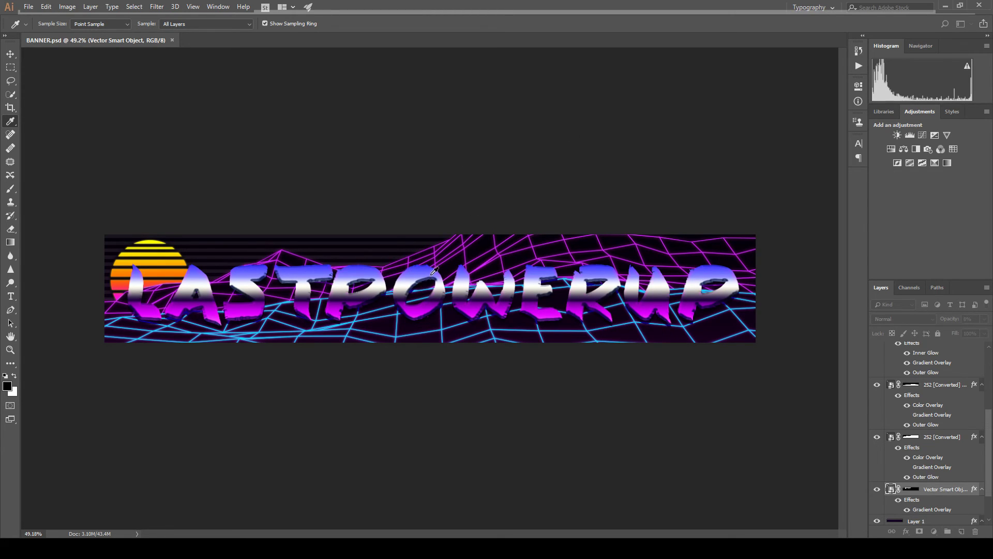
left_click(419, 145)
key("Escape")
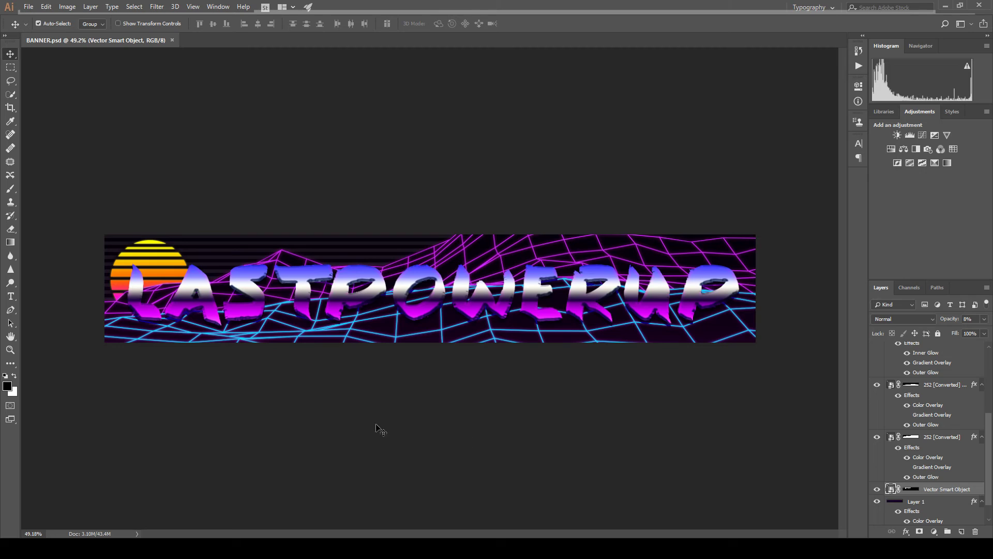
Paint black on the striped smart object's mask with a size 349 brush to fade the sky stripes toward the magenta mesh.
key("b")
left_click(912, 489)
left_click_drag(371, 290, 368, 293)
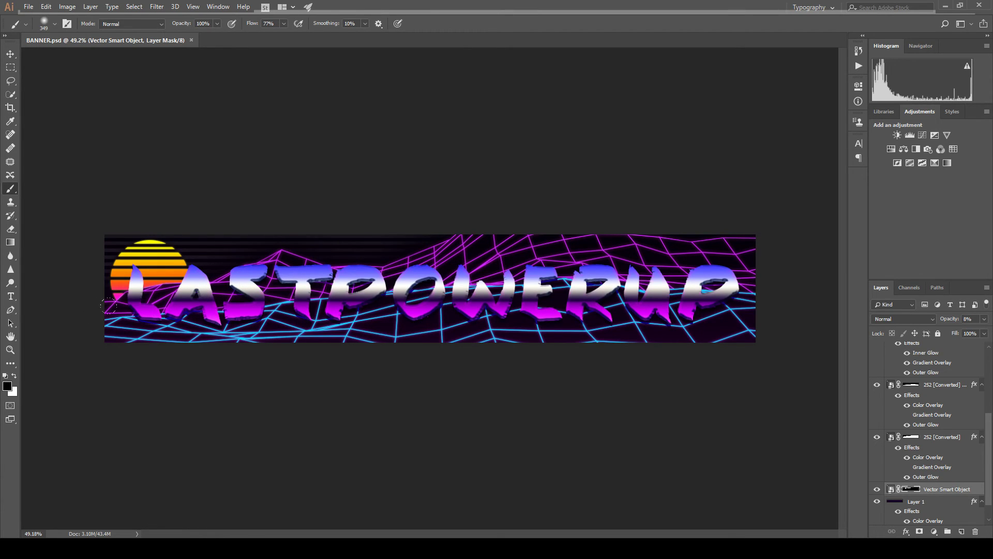
scroll(300, 366, "down", 2)
scroll(289, 316, "up", 3)
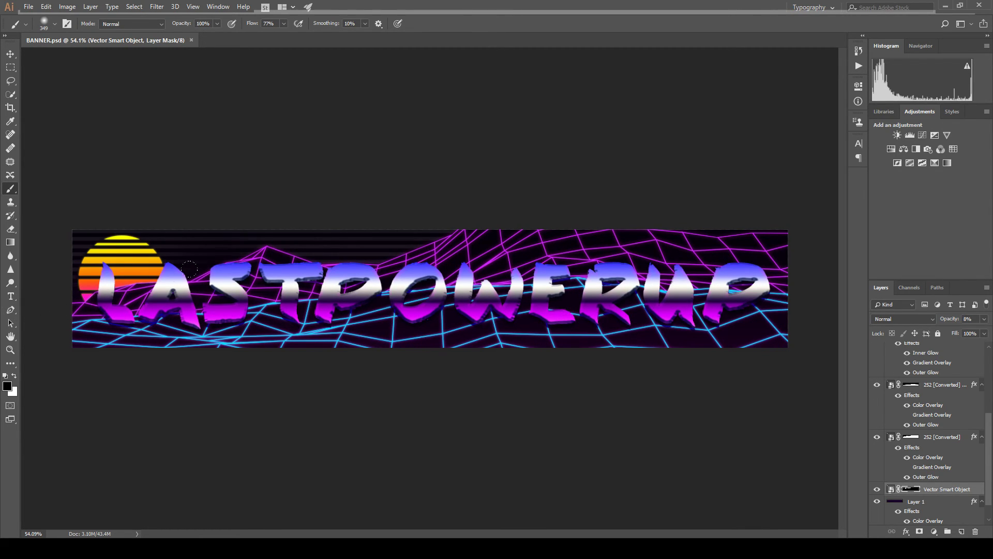
left_click_drag(431, 227, 334, 288)
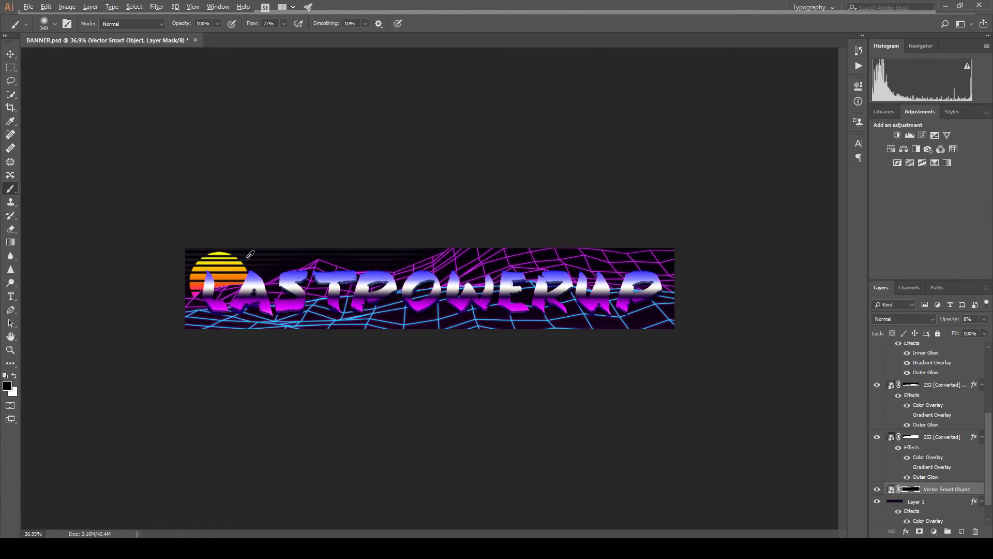
scroll(247, 258, "up", 4)
Delete the hidden layers LASTPOWERUP copy 2 and LASTPOWERUP copy.
scroll(973, 447, "up", 5)
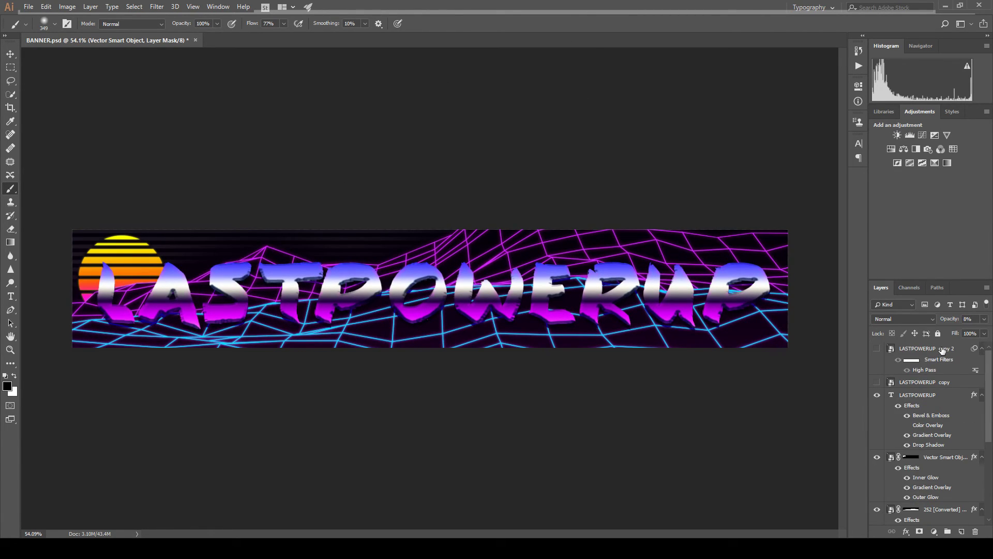
left_click(877, 349)
left_click(936, 350)
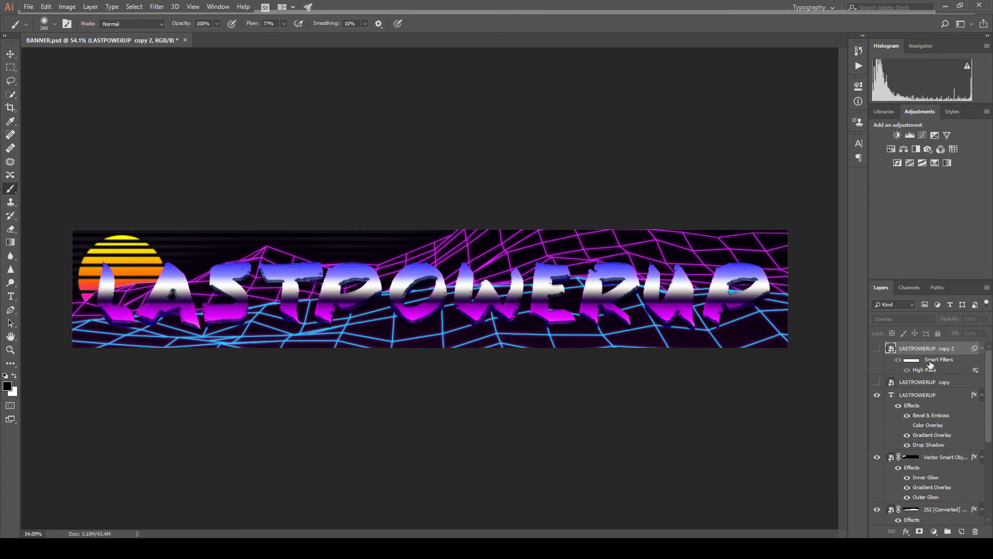
key("Delete")
key("Delete")
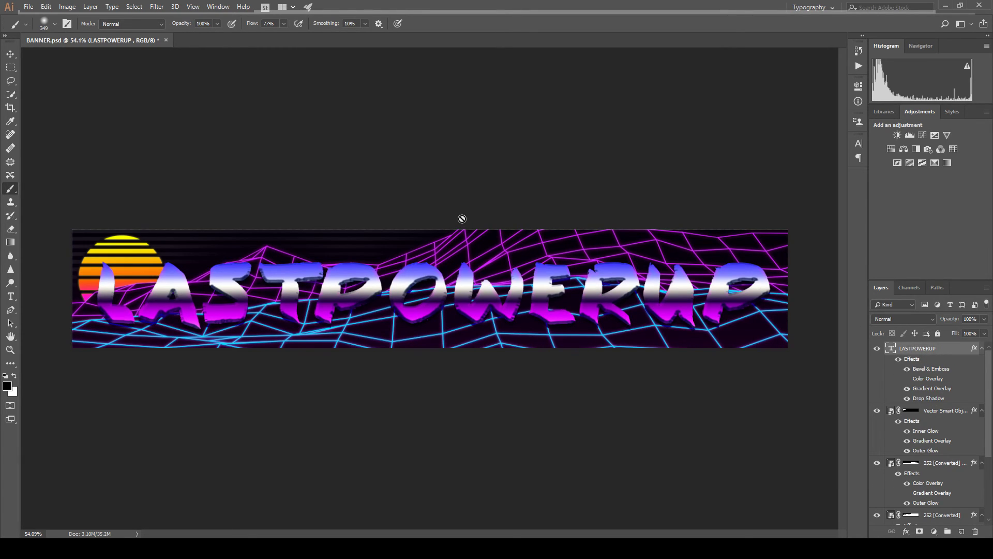
Group all layers from the LASTPOWERUP text down to Layer 1, leaving out the Background.
scroll(890, 458, "down", 3)
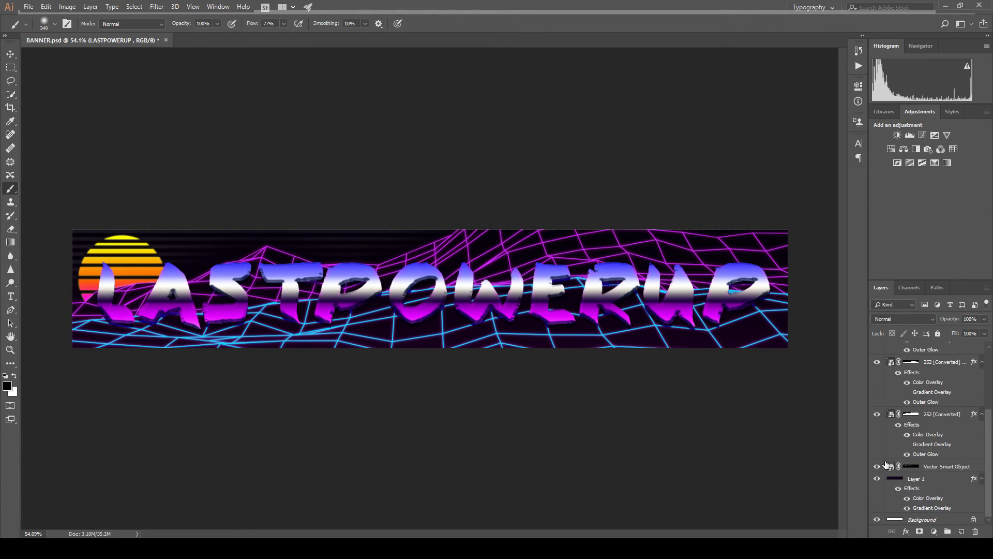
left_click(932, 483, "shift")
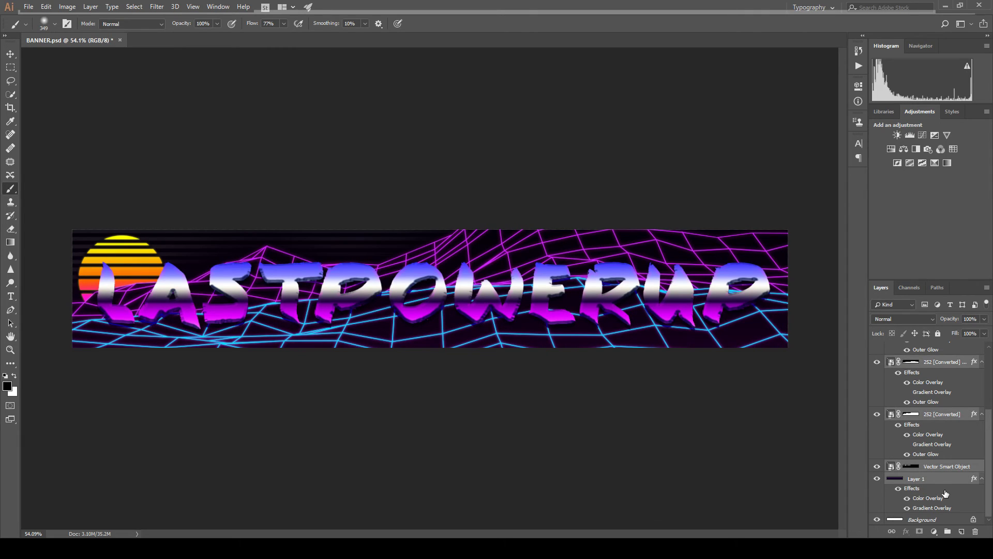
key("ctrl+g")
left_click(917, 391)
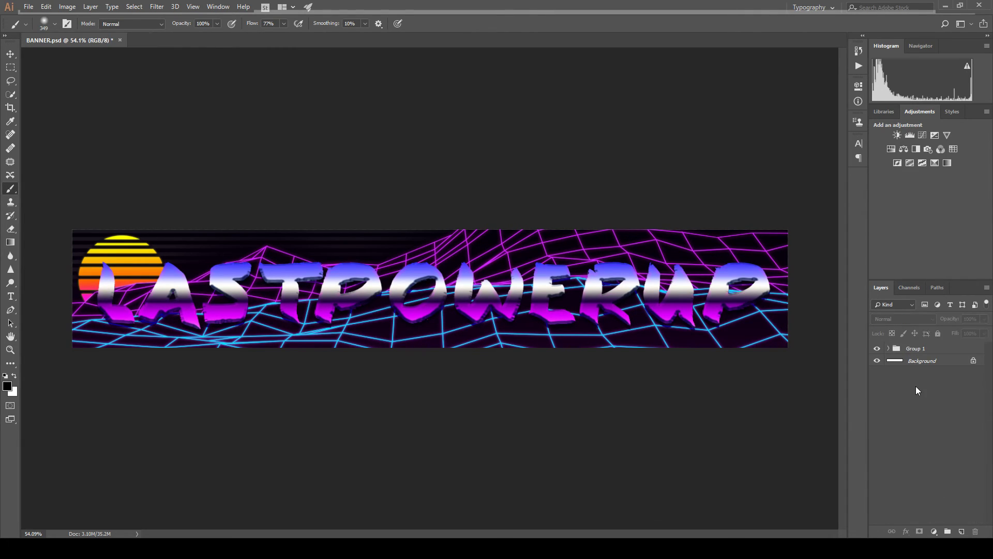
Duplicate Group 1 twice, and duplicate Group 1 copy once more.
left_click(916, 349)
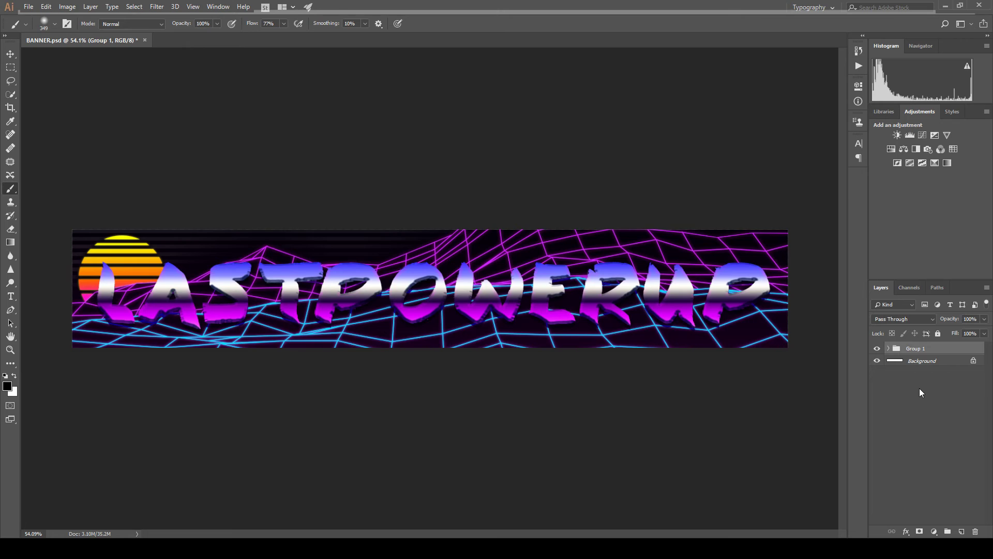
key("ctrl+j")
key("ctrl+j")
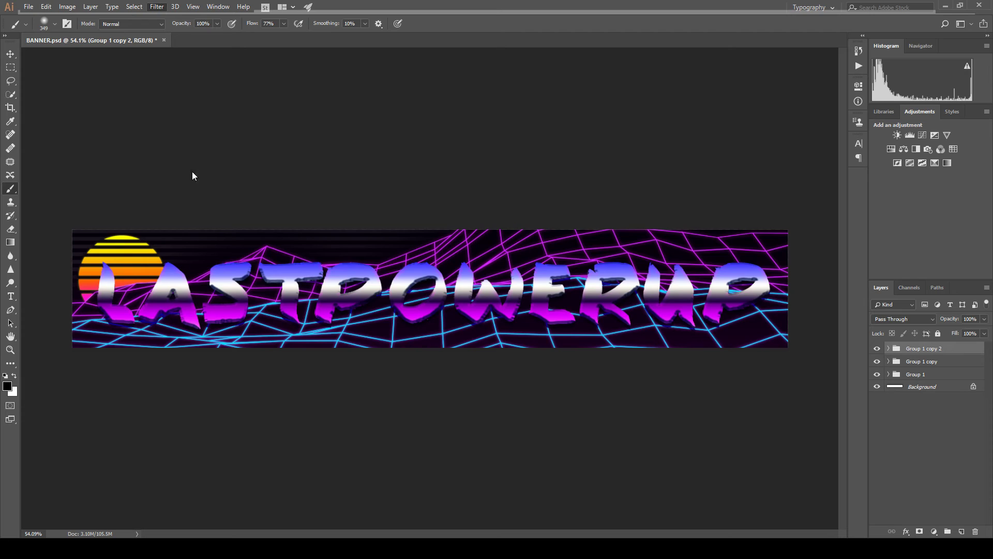
left_click(906, 435)
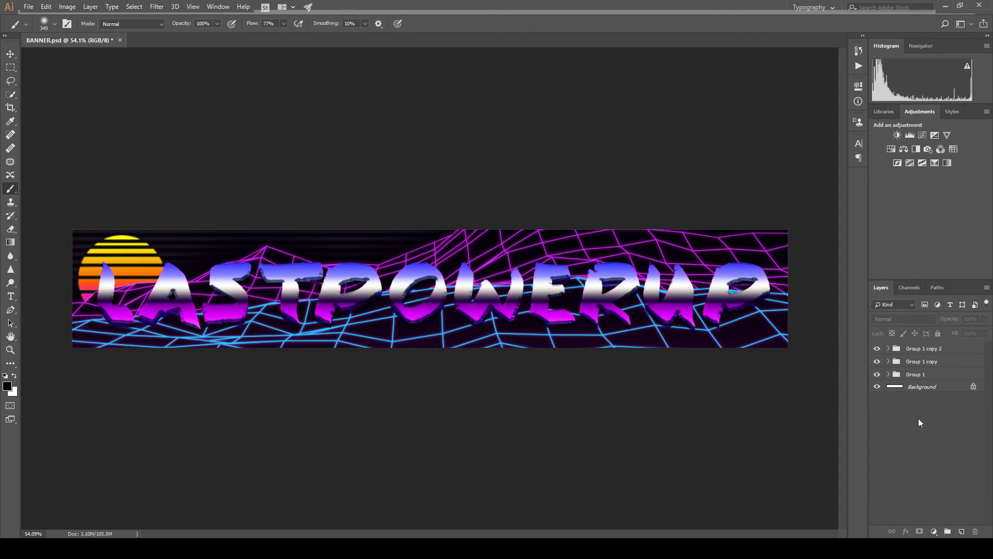
left_click(925, 378)
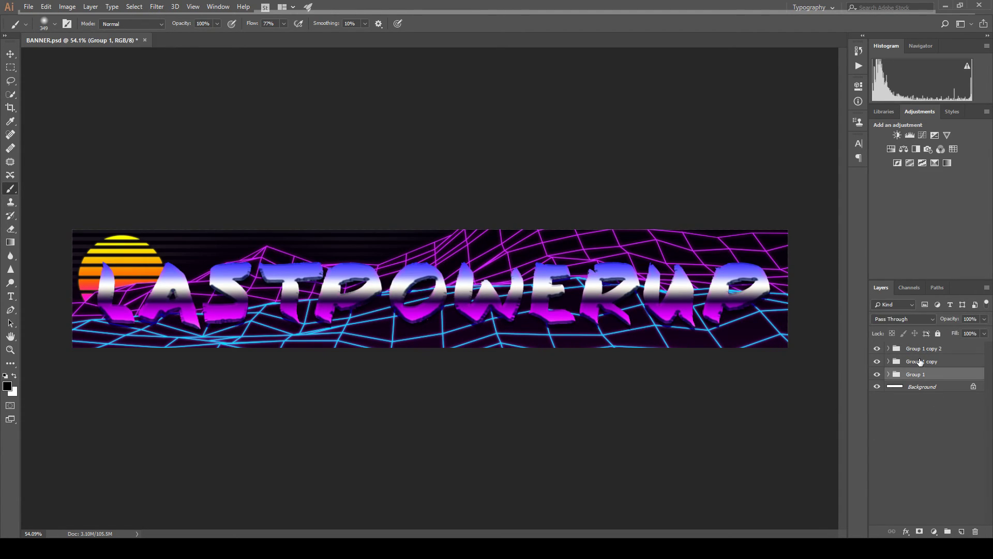
left_click(920, 362)
key("ctrl+j")
Convert Group 1 copy 2 and Group 1 copy 3 into smart objects.
left_click(919, 348, "shift")
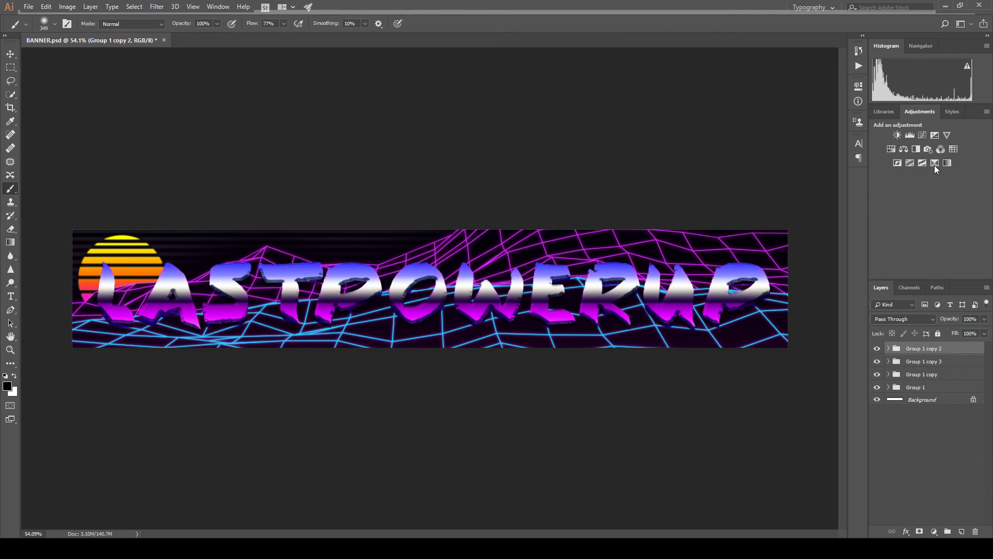
key("ctrl+e")
left_click(920, 361)
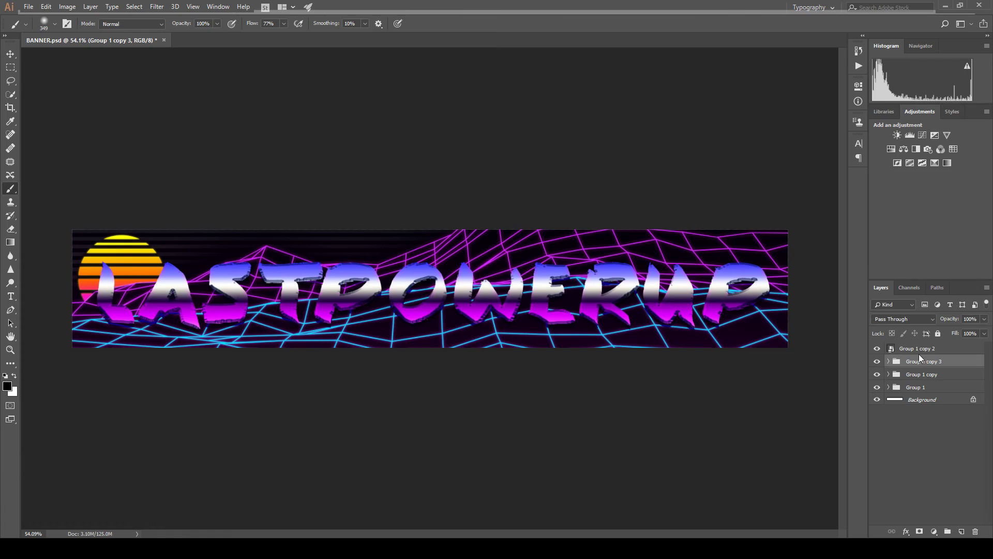
key("ctrl+e")
Apply a High Pass filter with a small radius to Group 1 copy 2 and set its blend mode to Overlay.
key("alt+bracketright")
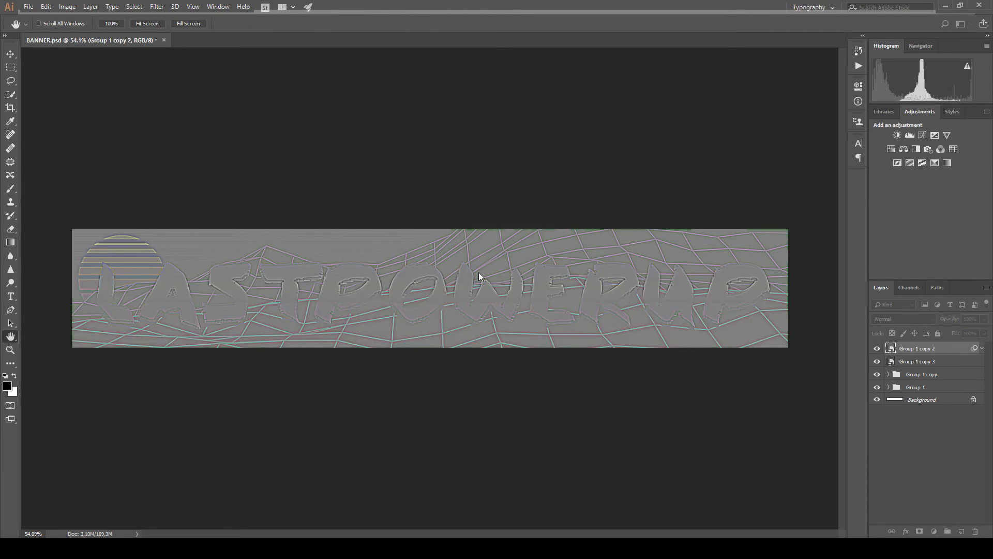
left_click_drag(430, 275, 423, 272)
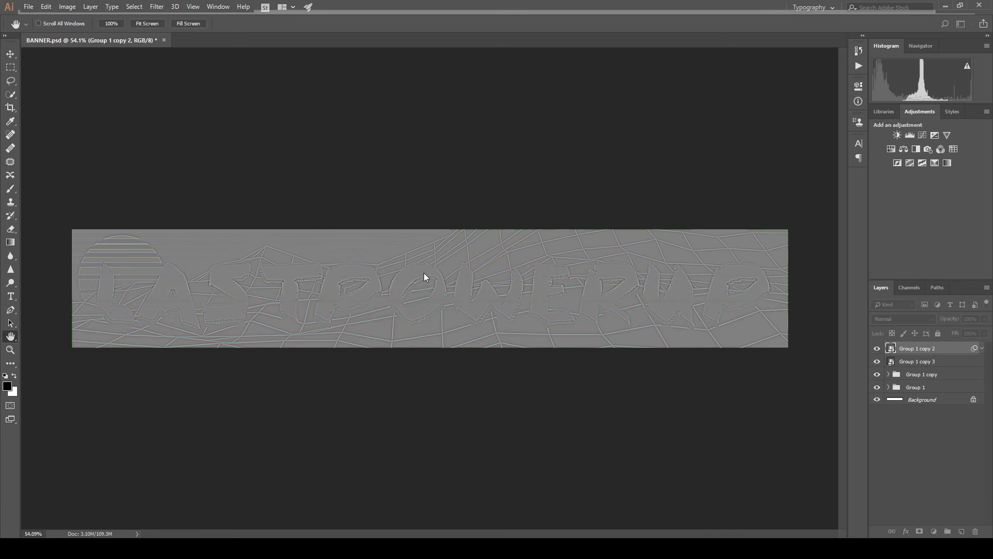
left_click(557, 124)
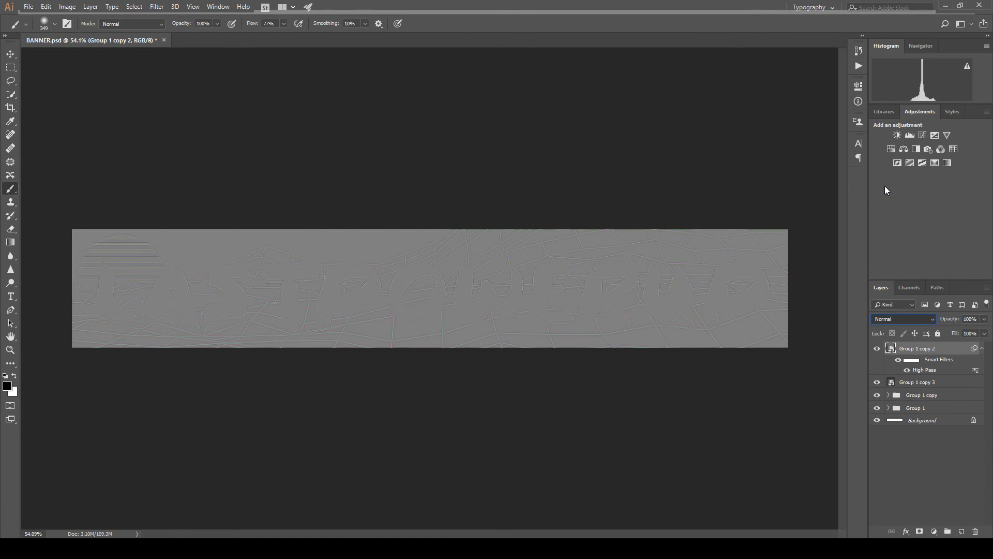
key("shift+alt+o")
Compare the banner with and without the sharpening layer Group 1 copy 2, examining the letters E and R up close.
left_click(876, 349)
left_click(877, 349)
scroll(620, 291, "up", 2)
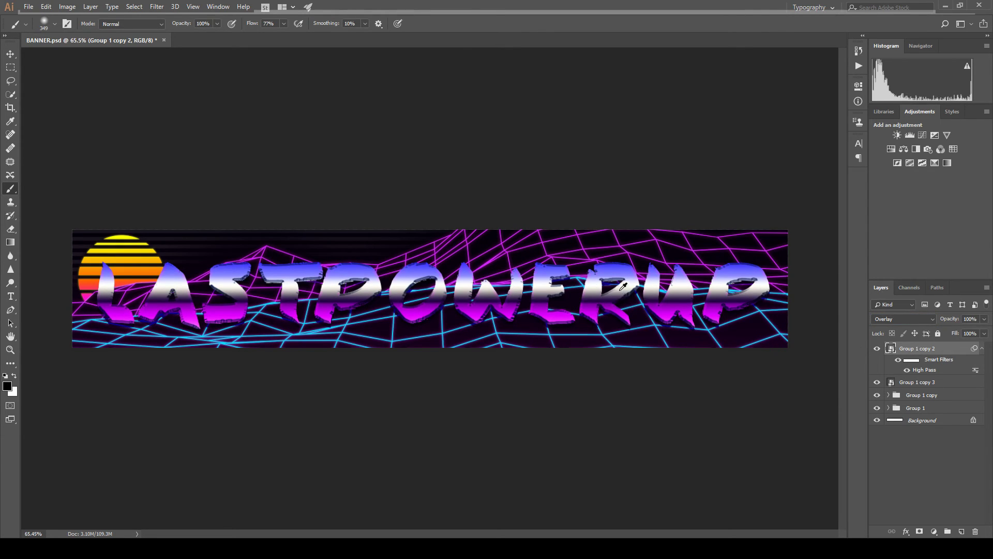
scroll(624, 288, "up", 5)
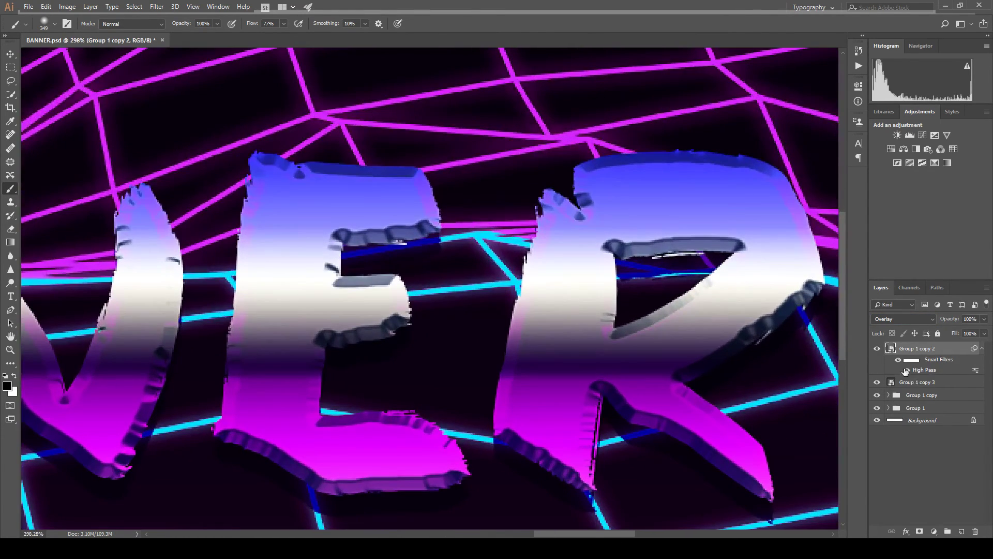
left_click(877, 349)
left_click(877, 348)
left_click(877, 349)
left_click(877, 349)
left_click(877, 349)
left_click(877, 348)
scroll(558, 255, "down", 8)
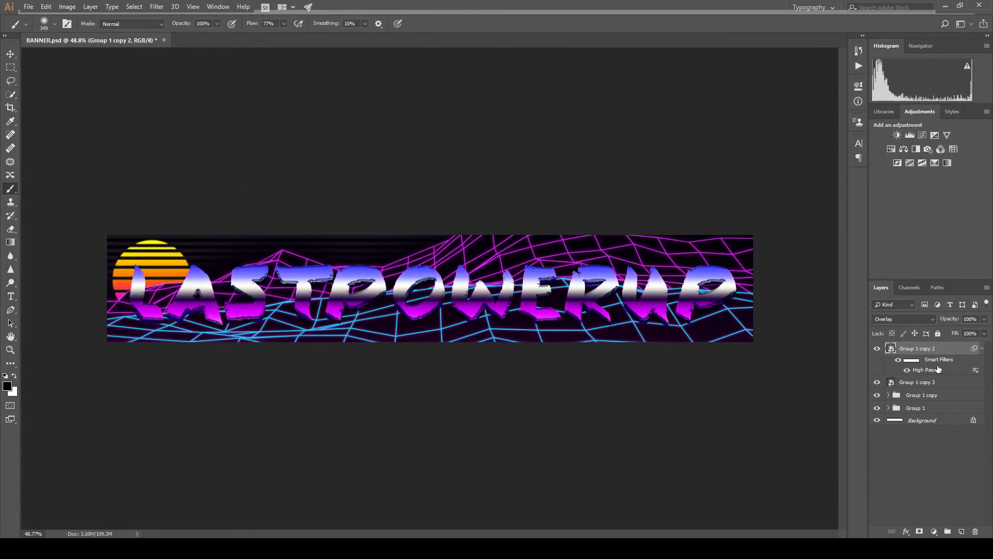
Apply the Reduce Noise filter three times to the smart object Group 1 copy 3.
left_click(934, 385)
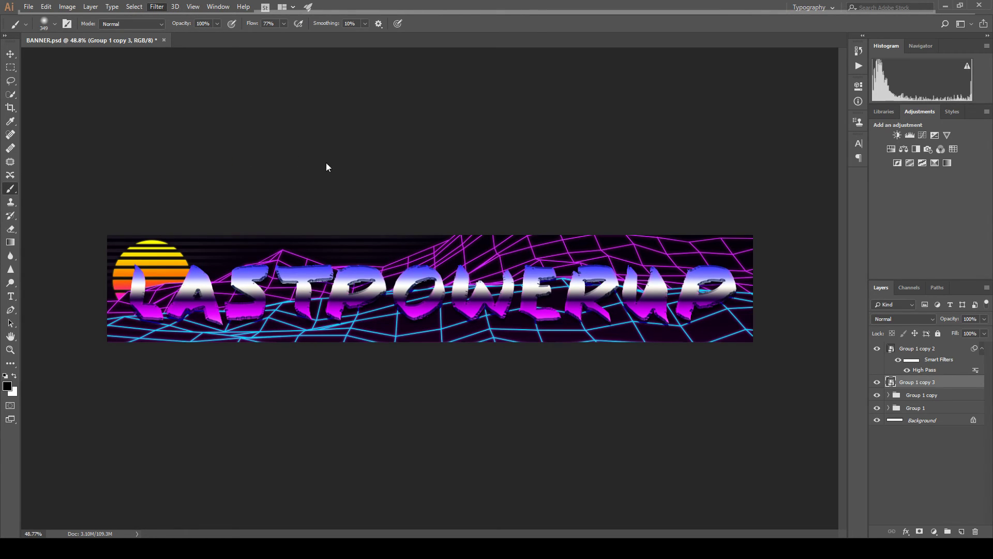
key("h")
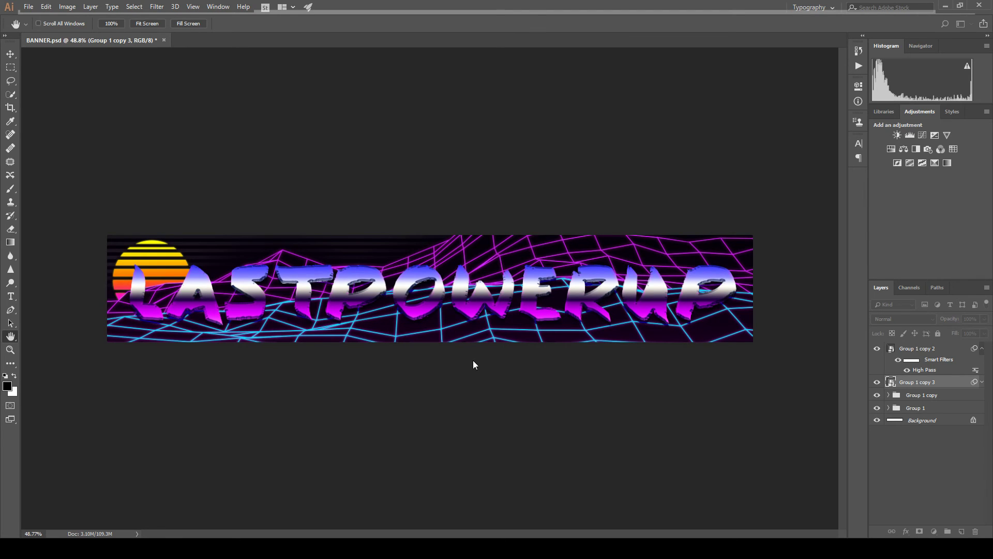
key("b")
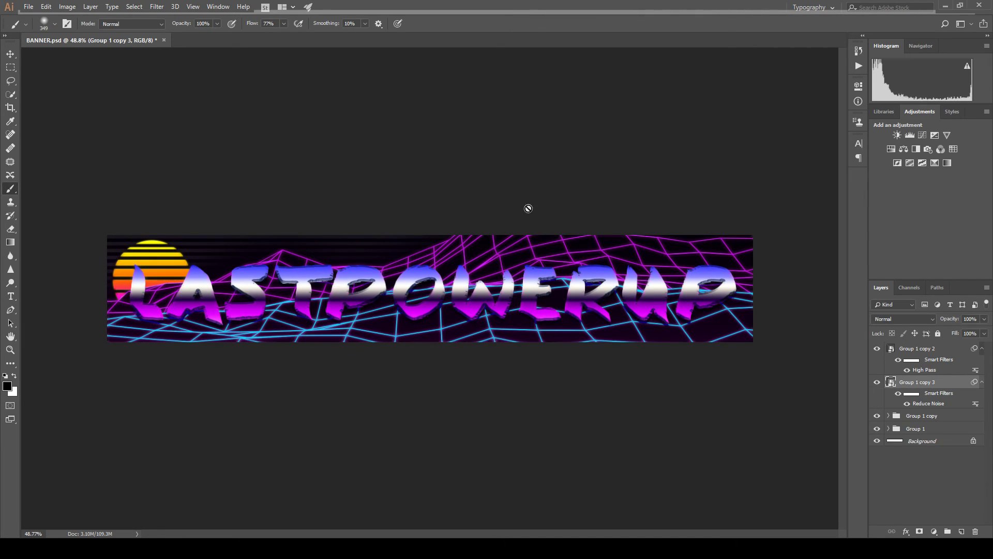
scroll(450, 292, "up", 6)
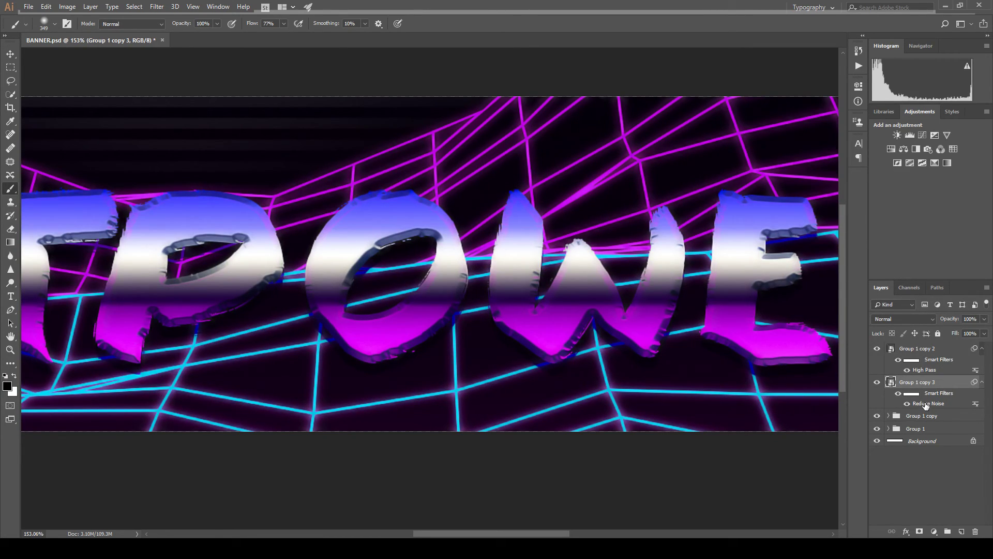
left_click_drag(925, 404, 917, 416)
key("h")
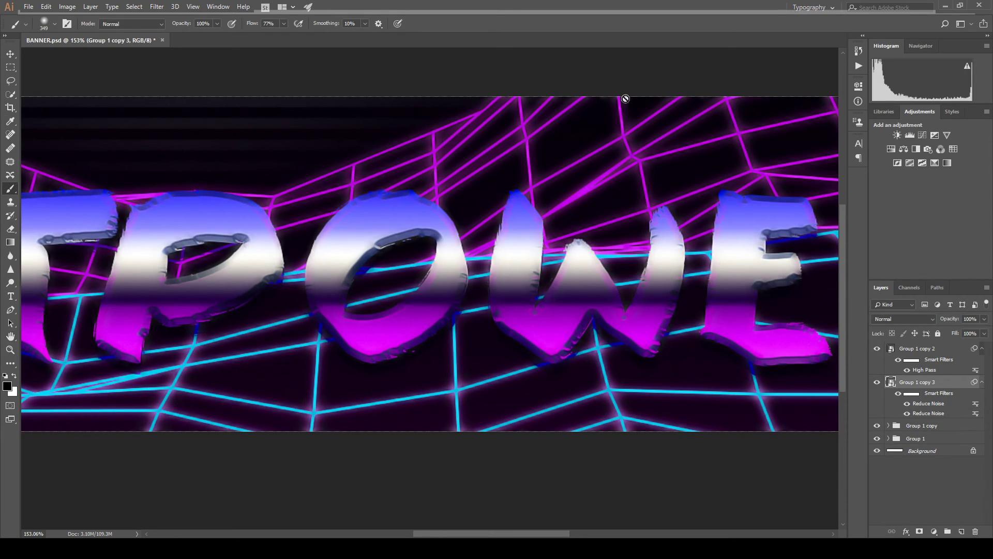
key("space")
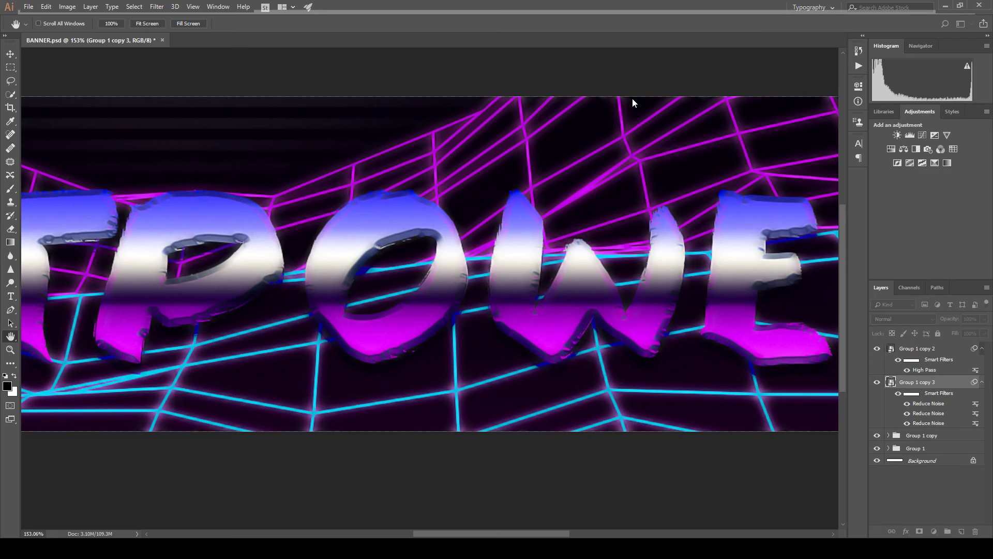
Move Group 1 copy above Group 1 copy 2 in the layer stack and convert it into a smart object.
scroll(437, 207, "down", 3)
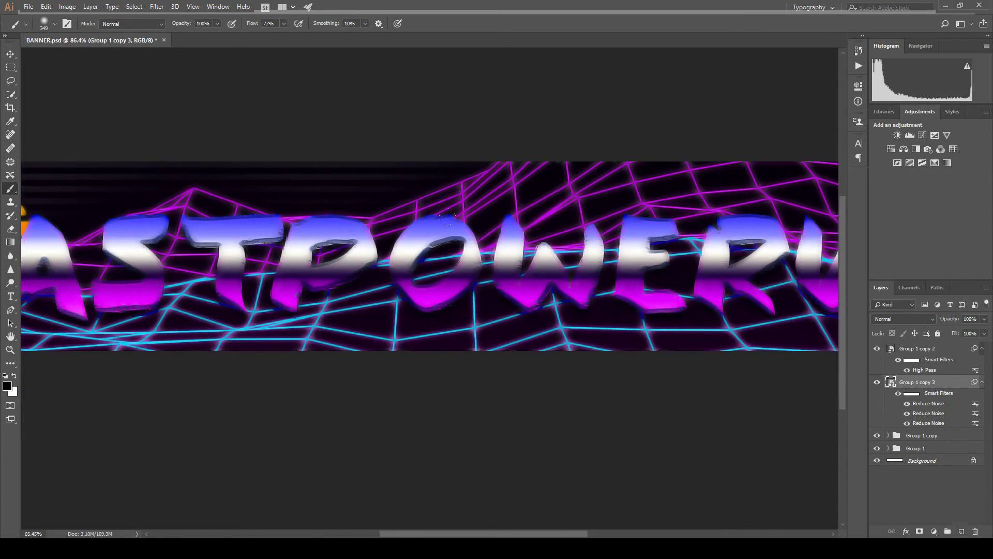
scroll(456, 362, "down", 2)
scroll(621, 347, "up", 1)
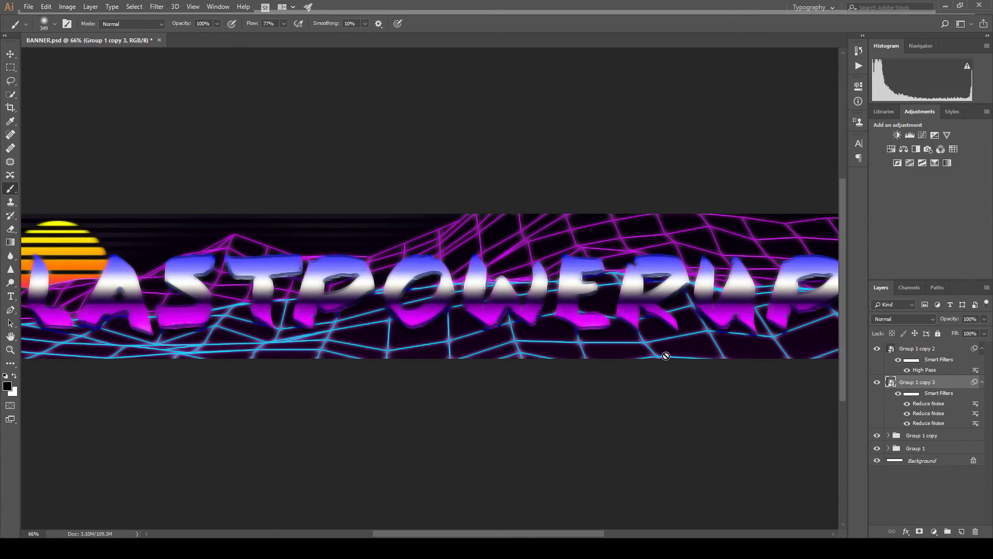
scroll(590, 294, "up", 3)
scroll(589, 294, "up", 2)
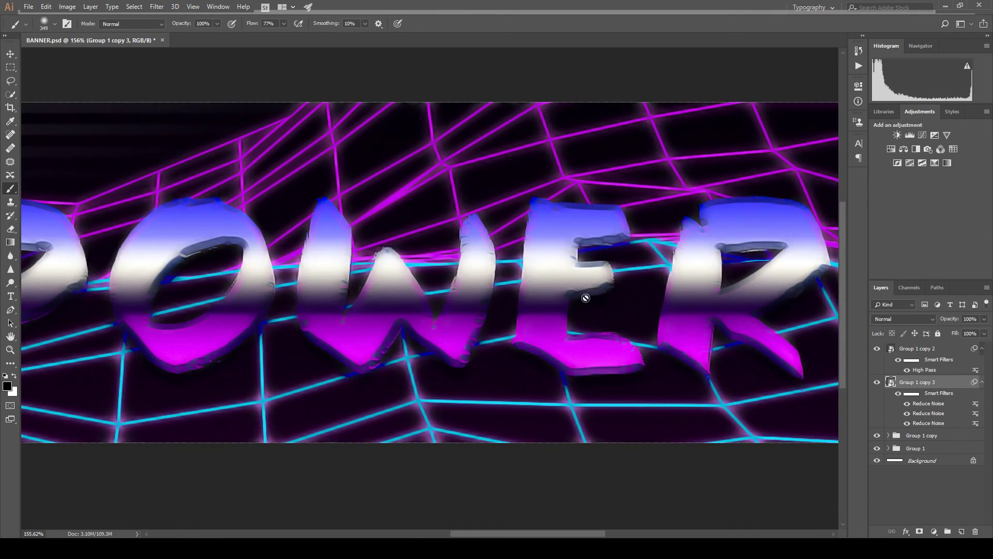
scroll(585, 298, "down", 3)
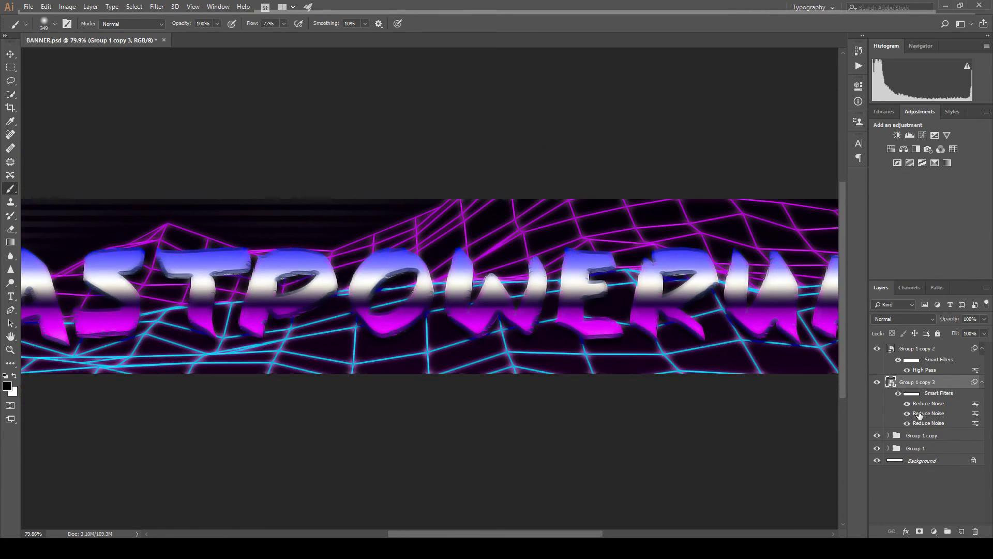
left_click(923, 476)
left_click(930, 440)
left_click_drag(931, 442, 918, 351)
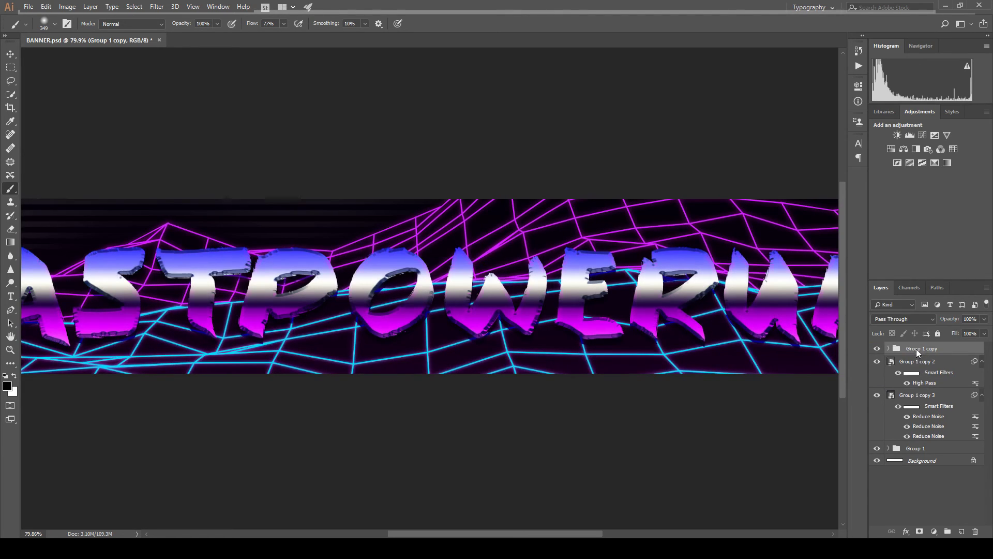
left_click(936, 158)
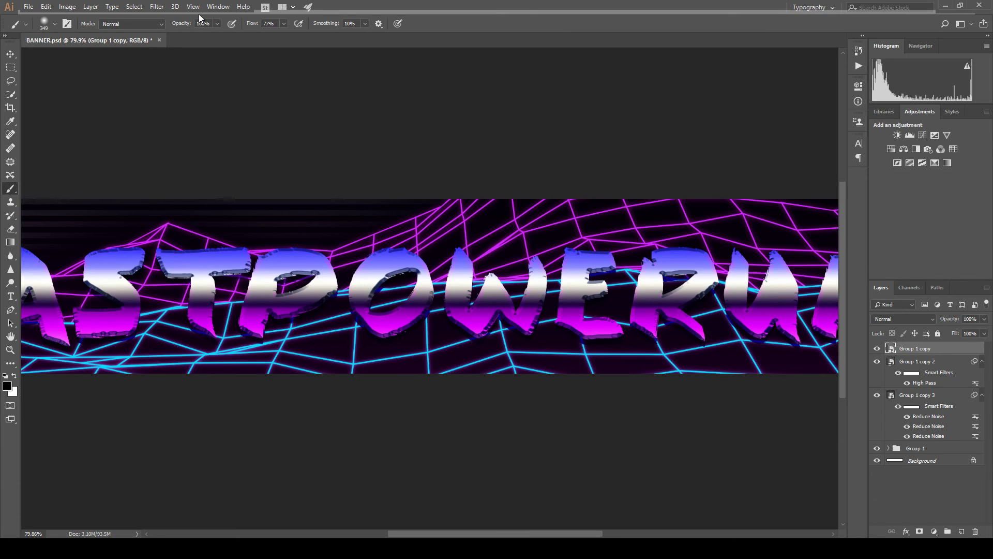
Apply an Add Noise filter and a horizontal Motion Blur filter to Group 1 copy.
left_click(157, 7)
left_click(296, 155)
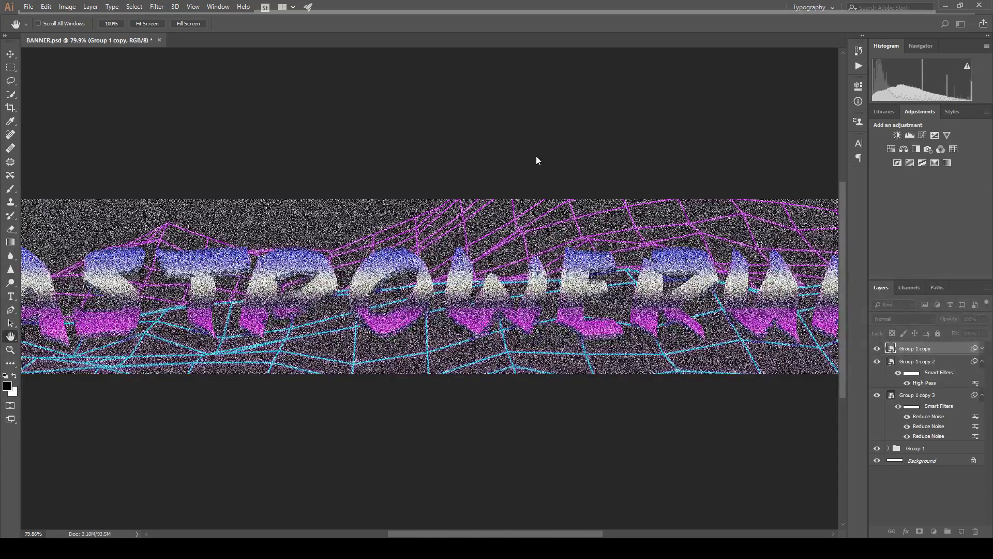
key("Return")
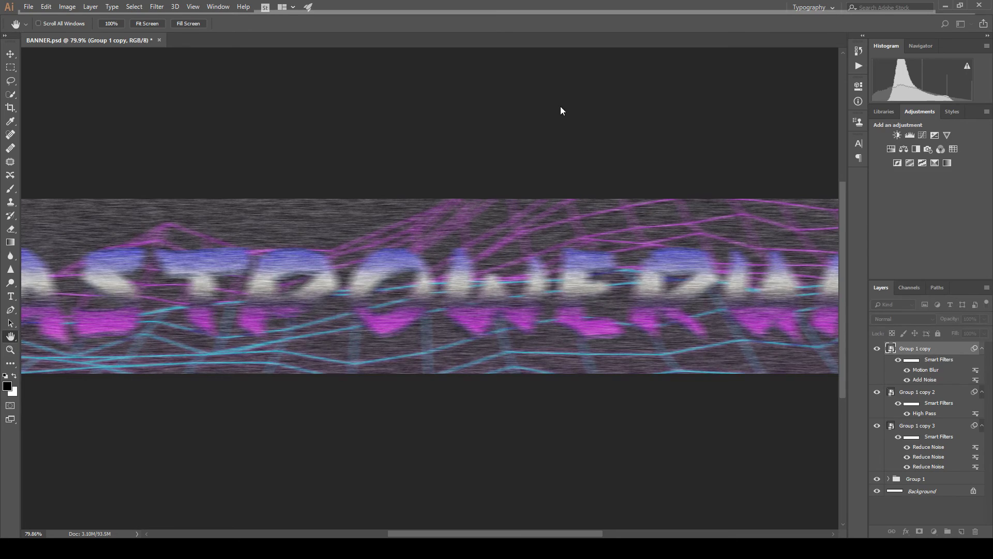
key("b")
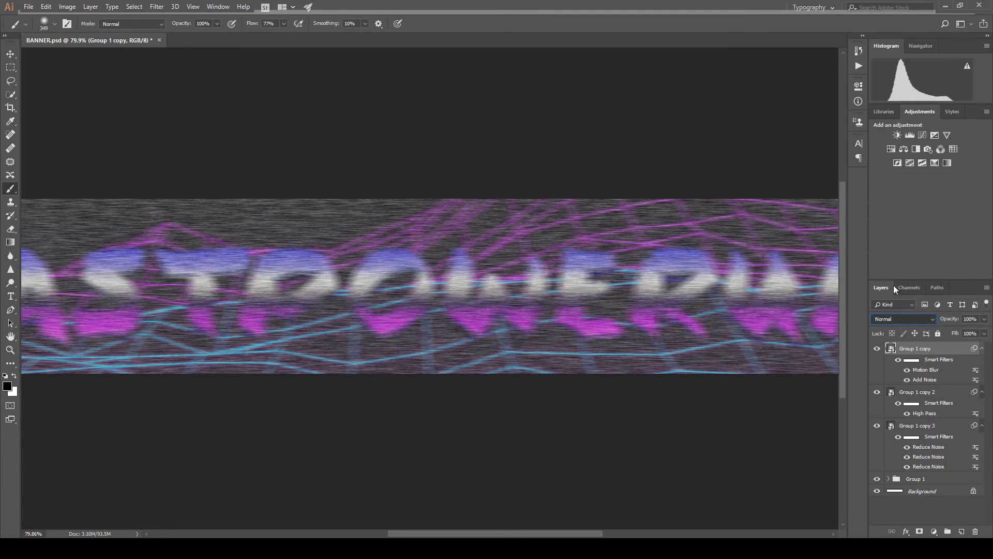
Set the blend mode of Group 1 copy to Multiply and rasterize it with its smart filters.
left_click(877, 98)
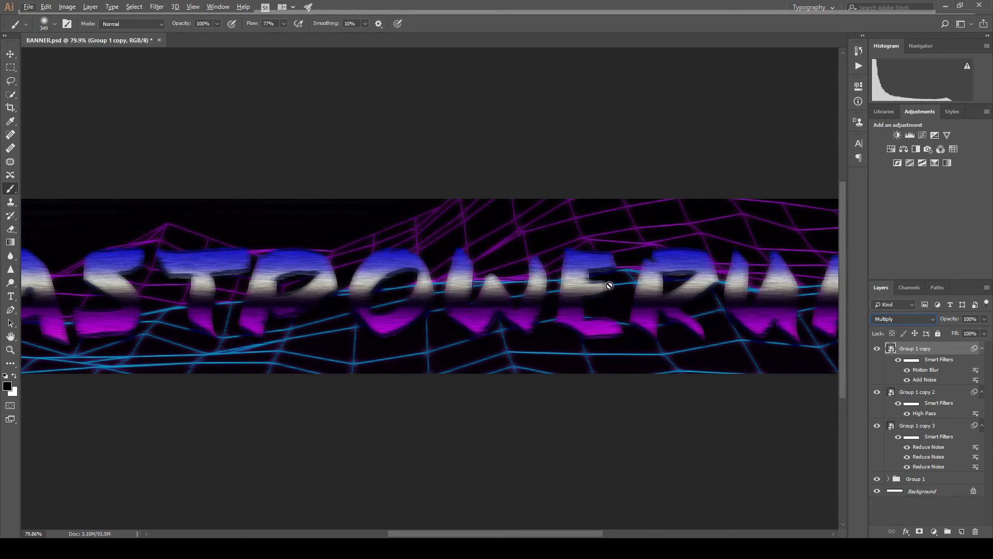
left_click(473, 175)
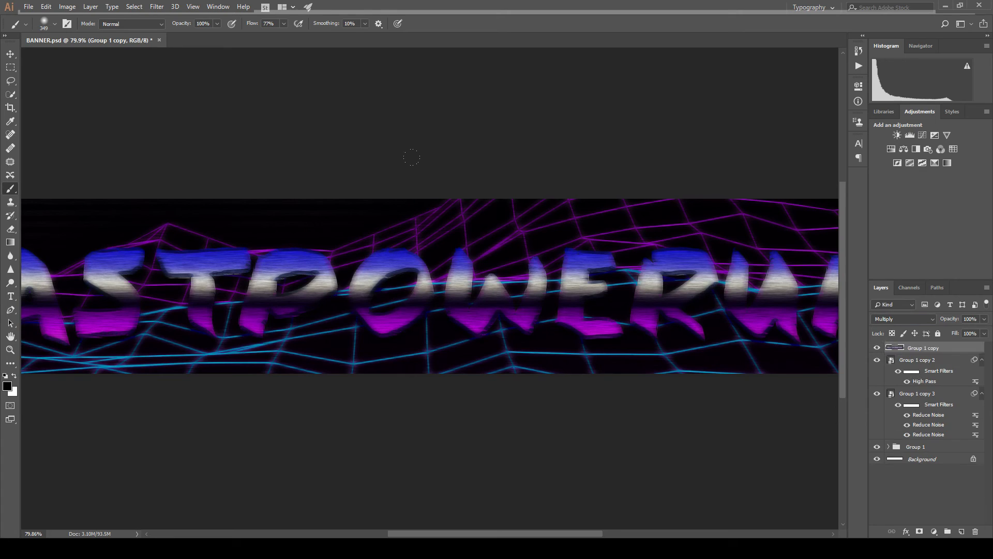
scroll(412, 157, "down", 2)
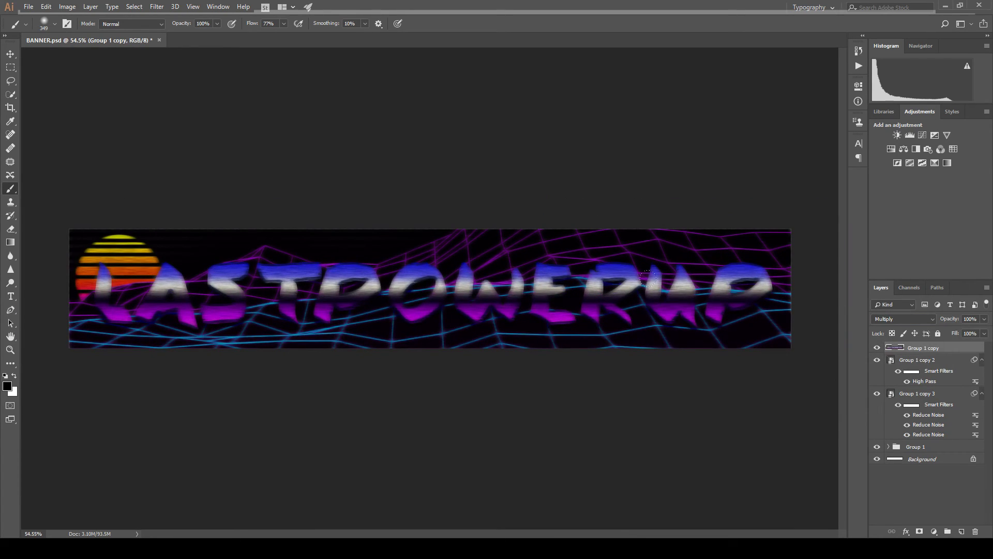
Hide Group 1 copy 2 and Group 1 copy 3, and delete the rasterized Group 1 copy layer.
left_click(877, 360)
left_click(877, 394)
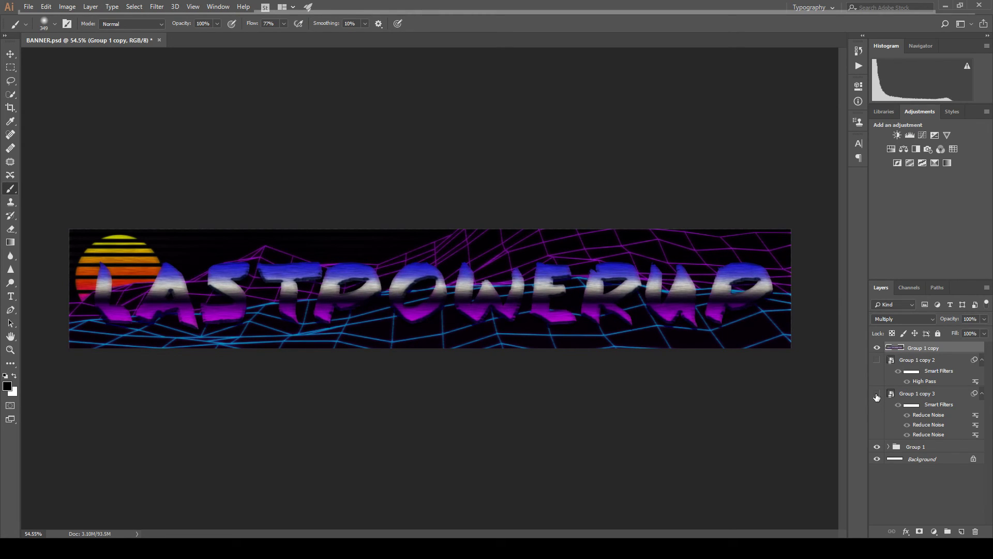
left_click(876, 394)
left_click(877, 394)
key("ctrl+z")
left_click_drag(902, 353, 976, 531)
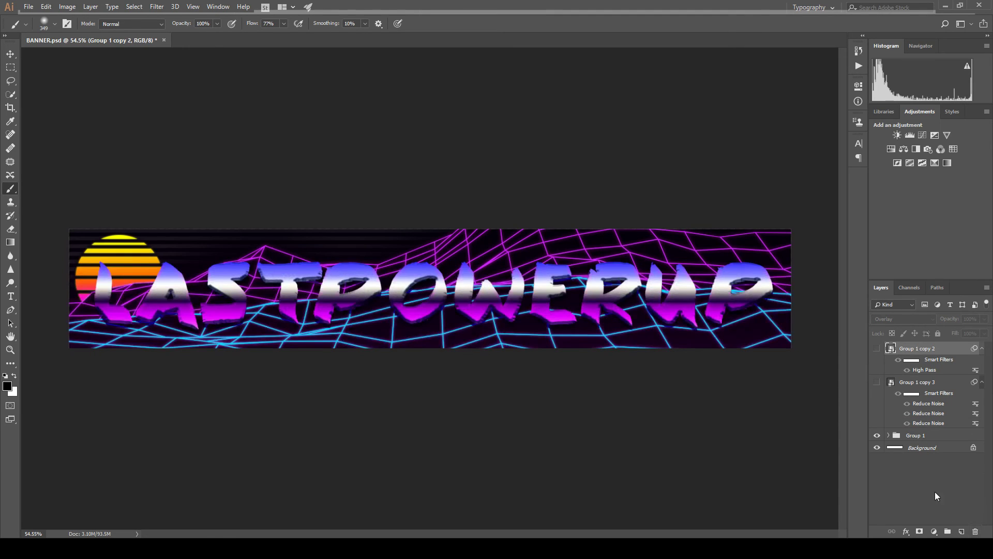
Create a new layer at the top of the layer stack and fill it with white.
left_click(948, 532)
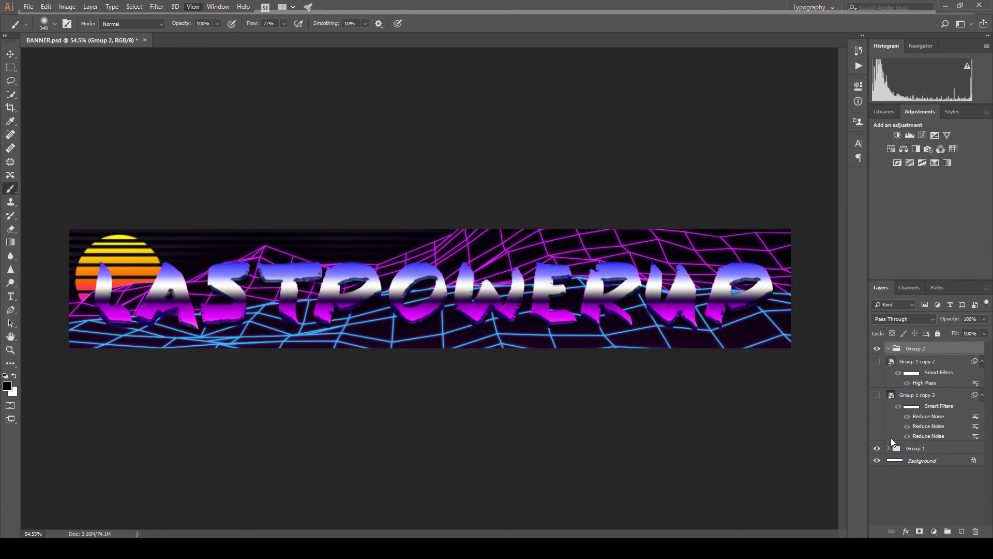
key("ctrl+shift+g")
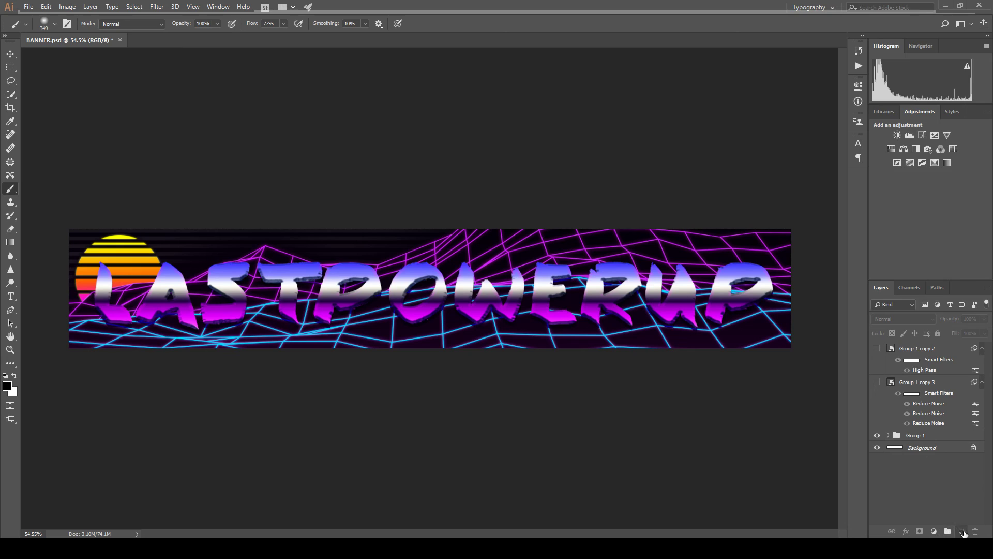
left_click(963, 531)
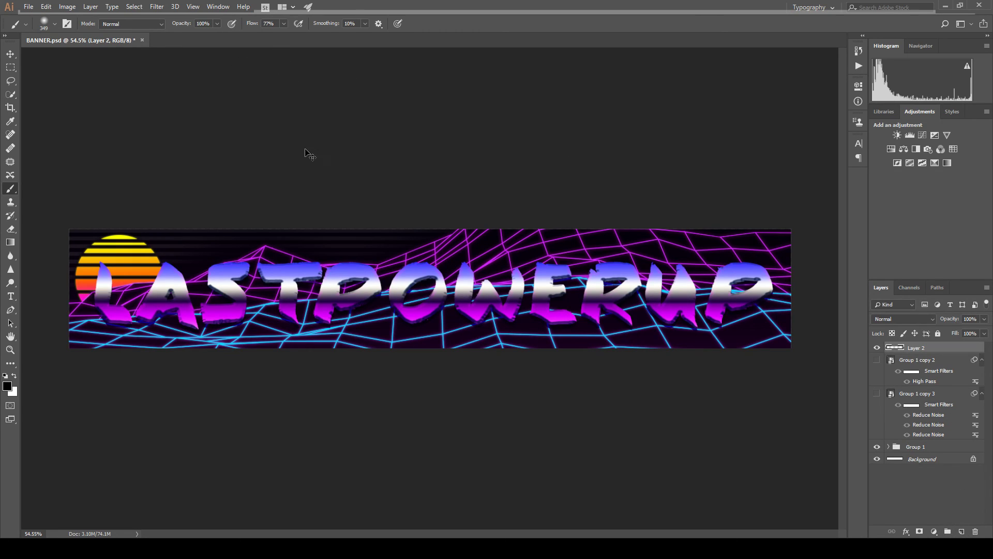
key("ctrl+BackSpace")
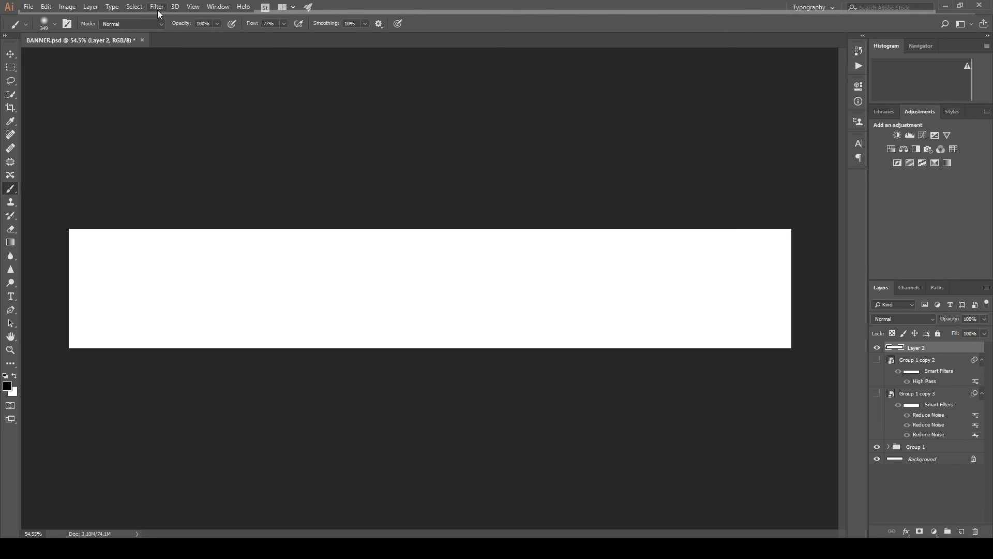
Turn the white Layer 2 into a brushed texture with monochromatic Add Noise and a horizontal Motion Blur.
left_click(311, 153)
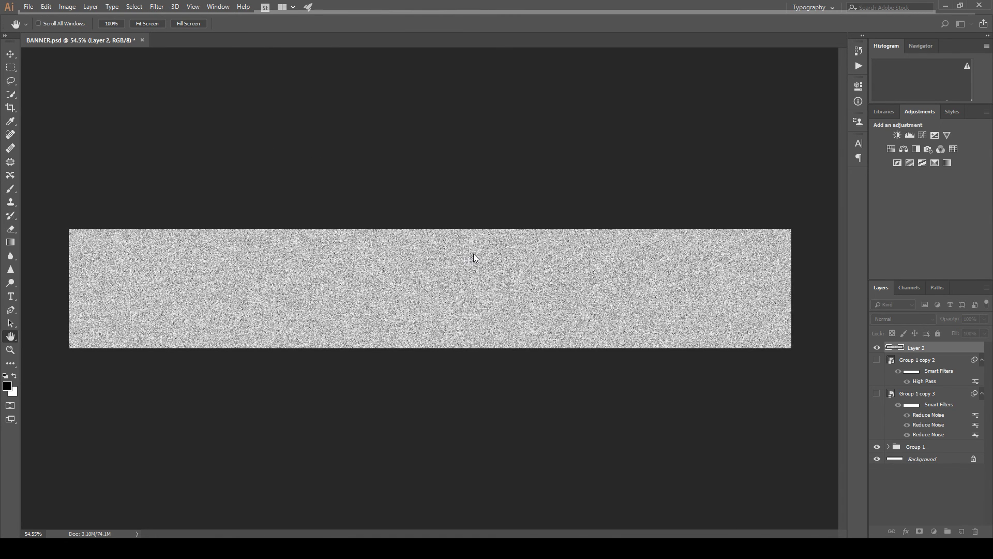
key("b")
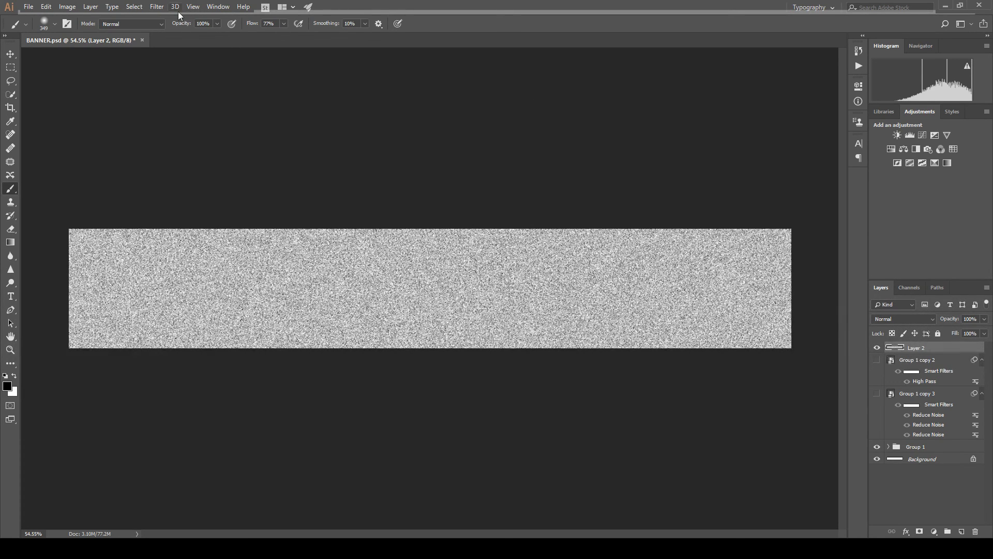
left_click(157, 6)
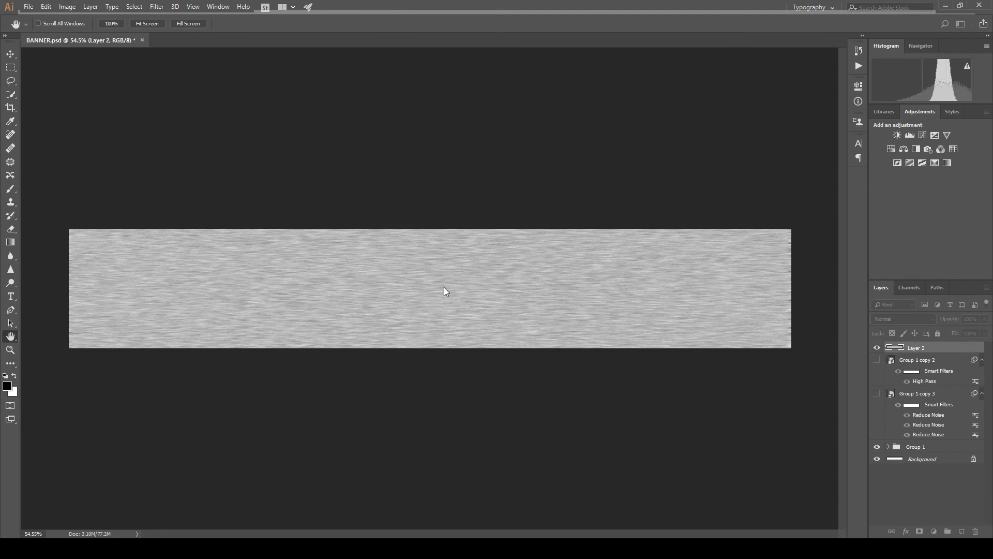
key("b")
Try Multiply and Lighten as the blend mode of Layer 2, comparing the banner with and without the texture.
left_click(883, 318)
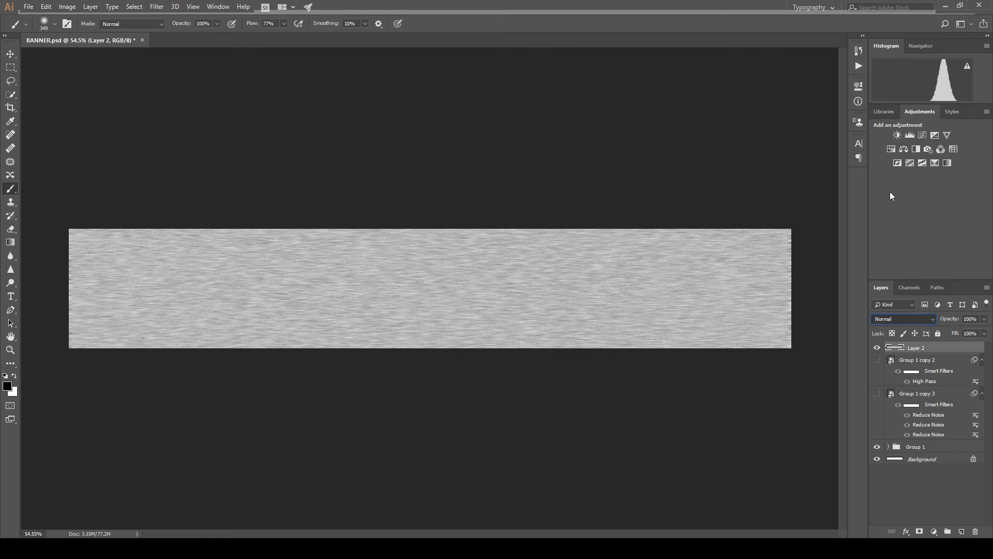
left_click(888, 99)
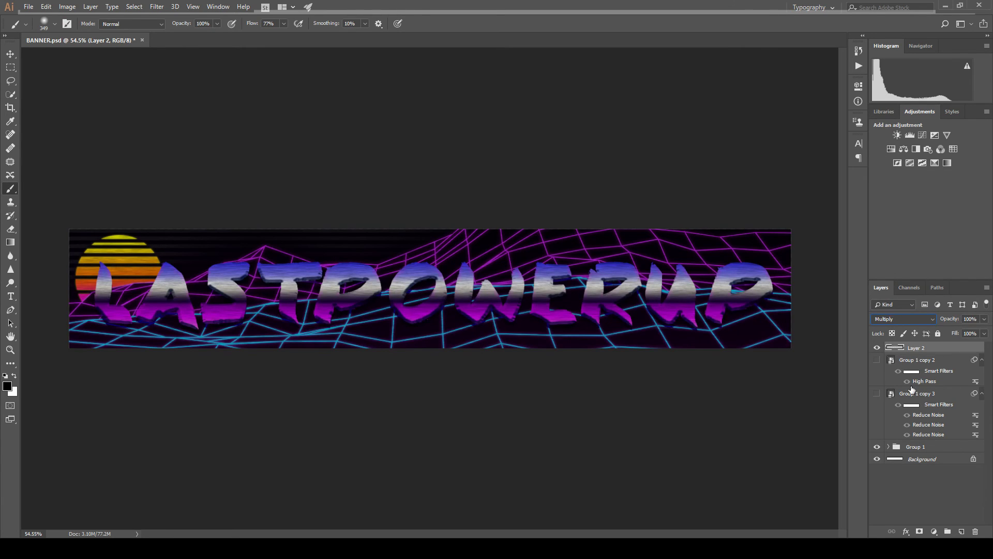
left_click(879, 348)
left_click(878, 348)
left_click(878, 347)
left_click(877, 348)
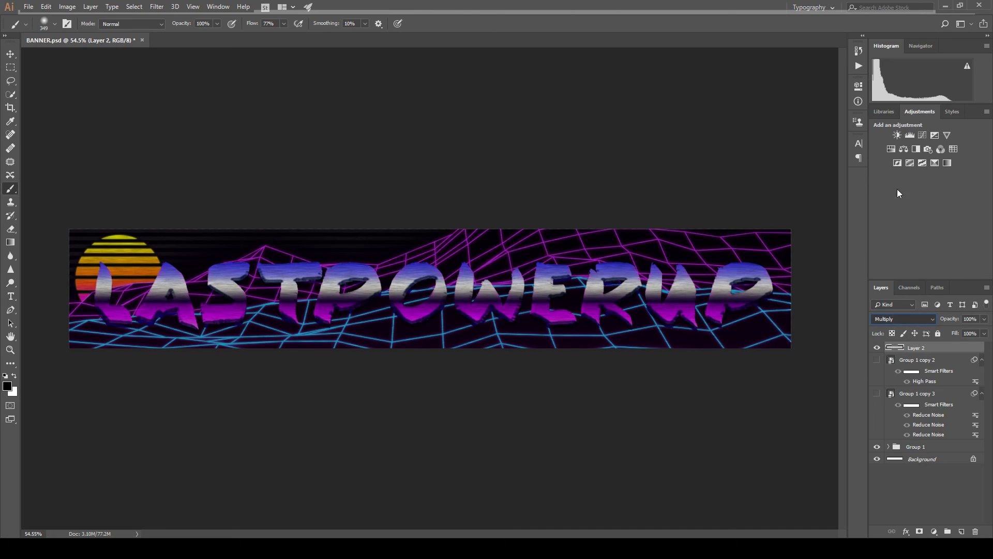
left_click(895, 139)
Set Layer 2's blend mode to Darken and its opacity to 57%, comparing the banner with and without the texture.
left_click(899, 320)
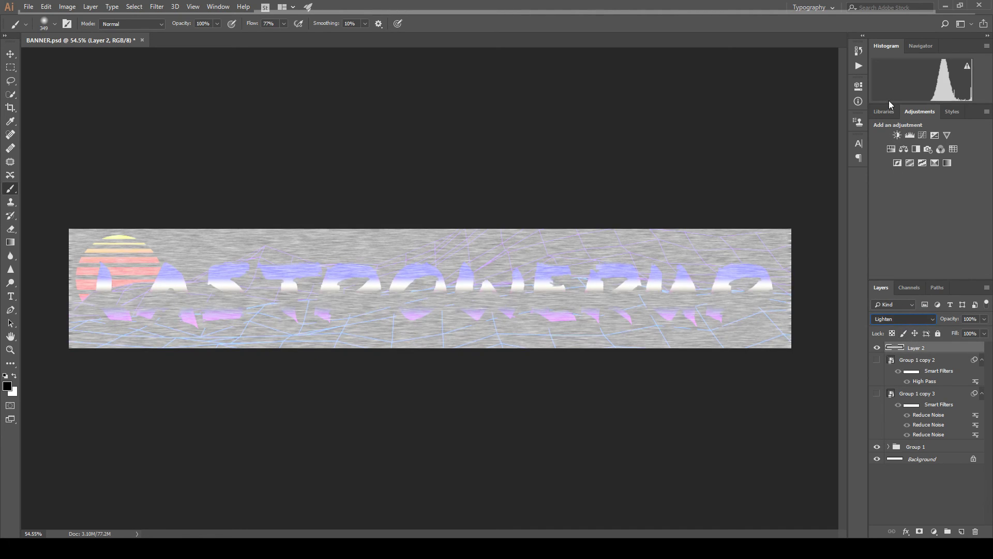
left_click(889, 99)
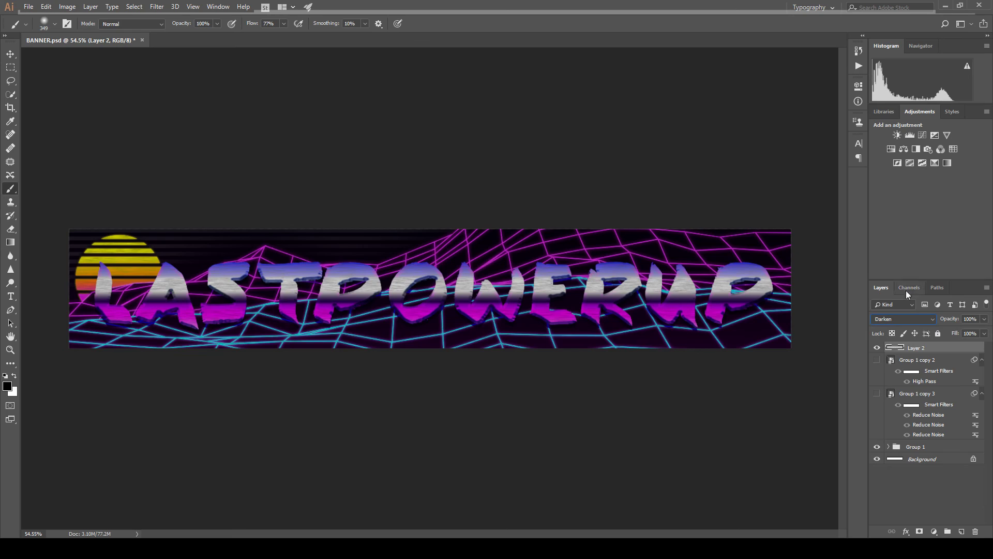
left_click(877, 348)
left_click(879, 348)
left_click(880, 350)
left_click(878, 348)
left_click(878, 349)
left_click(879, 349)
left_click(879, 349)
left_click(878, 349)
left_click(878, 349)
left_click(878, 349)
left_click(879, 349)
left_click(878, 349)
left_click_drag(984, 323, 966, 335)
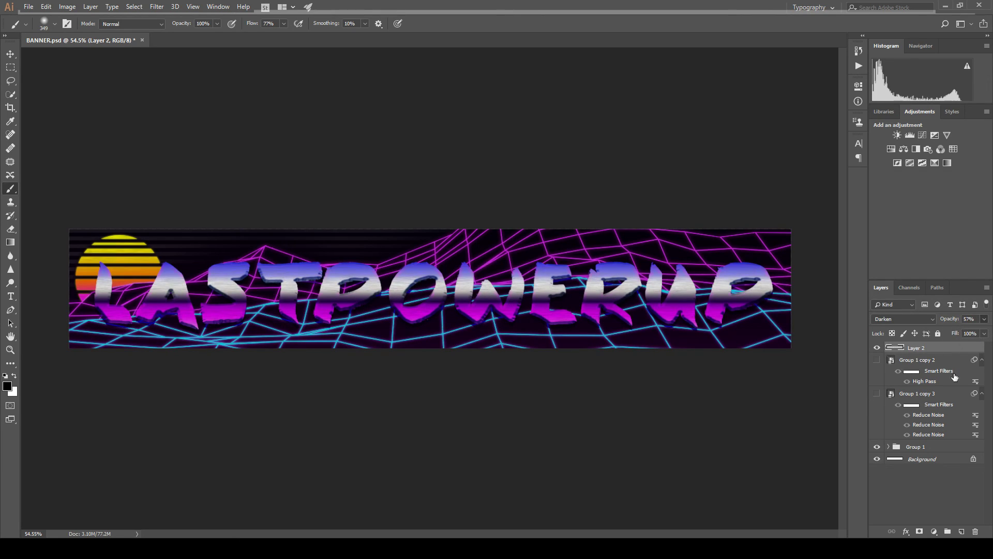
Add a Color Balance adjustment layer above Layer 2, giving the banner warmer yellow highlights and teal-tinted shadows.
left_click(958, 496)
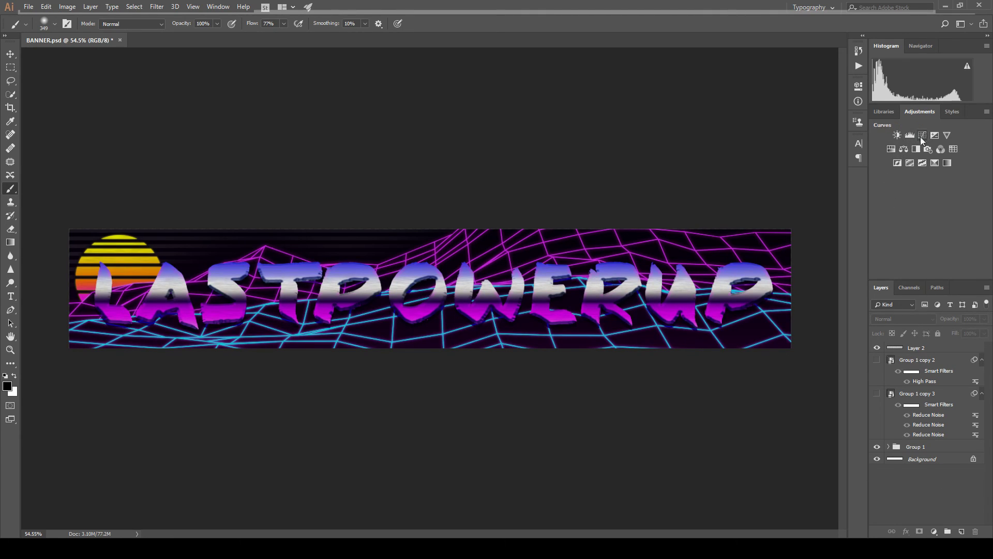
left_click(904, 149)
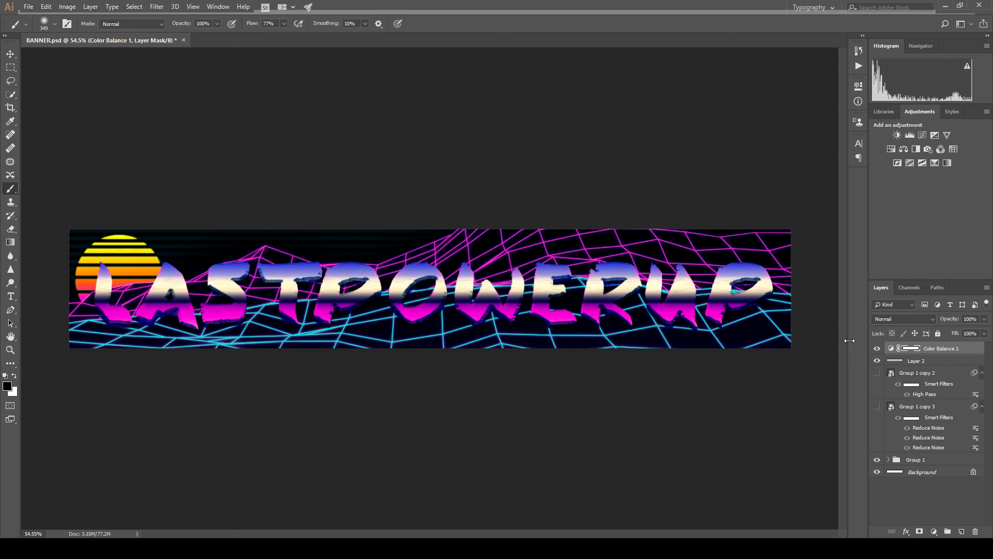
Compare the banner with and without the Color Balance 1 adjustment by toggling its visibility.
left_click(877, 348)
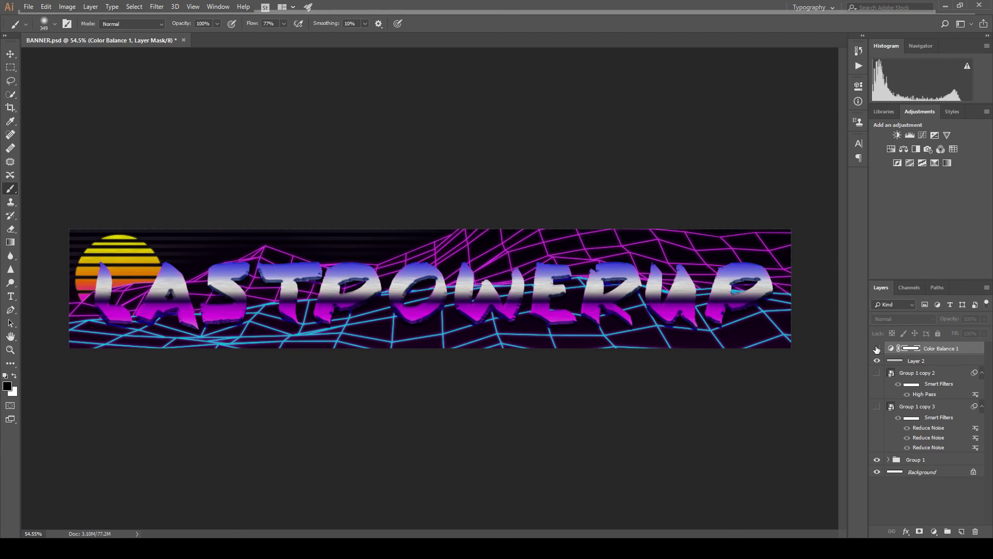
left_click(877, 348)
left_click(877, 349)
left_click(877, 348)
left_click(877, 348)
left_click(877, 348)
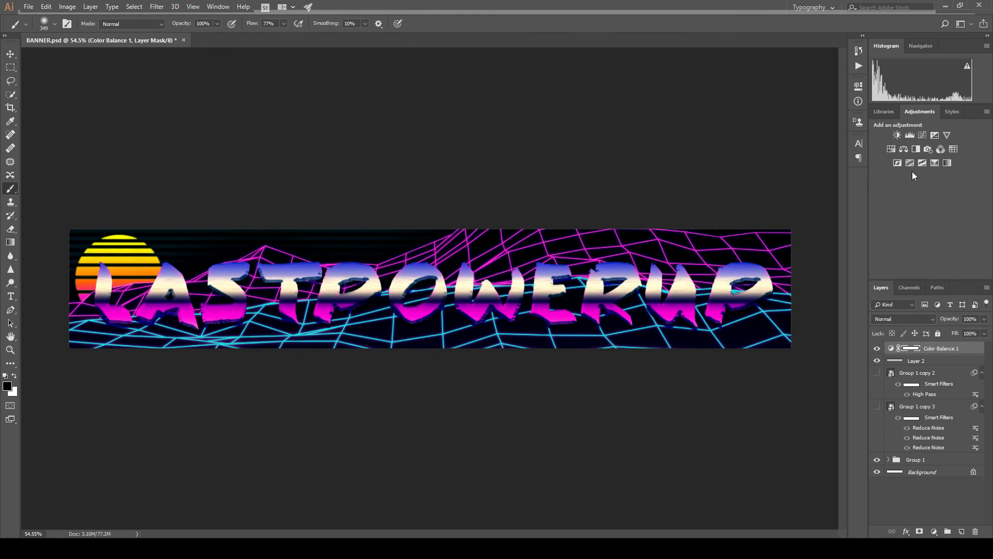
Add a high-contrast Levels adjustment layer above Color Balance 1 and compare the banner with and without it.
left_click(910, 136)
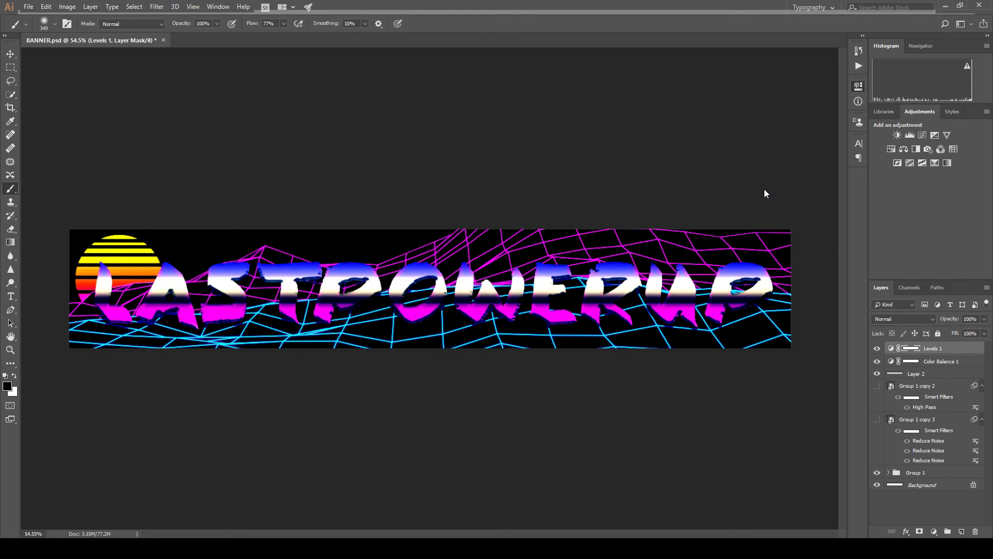
left_click(877, 348)
left_click(876, 348)
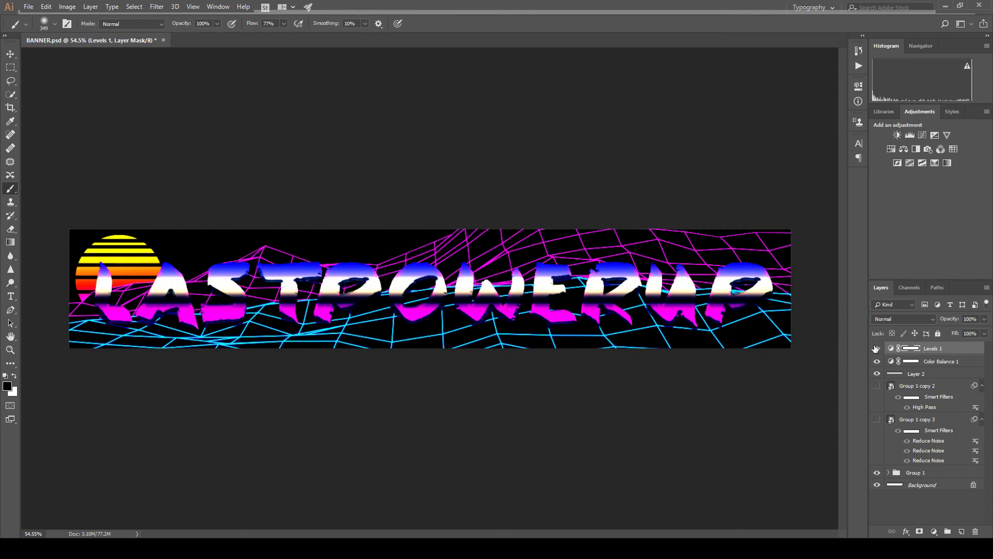
double_click(920, 352)
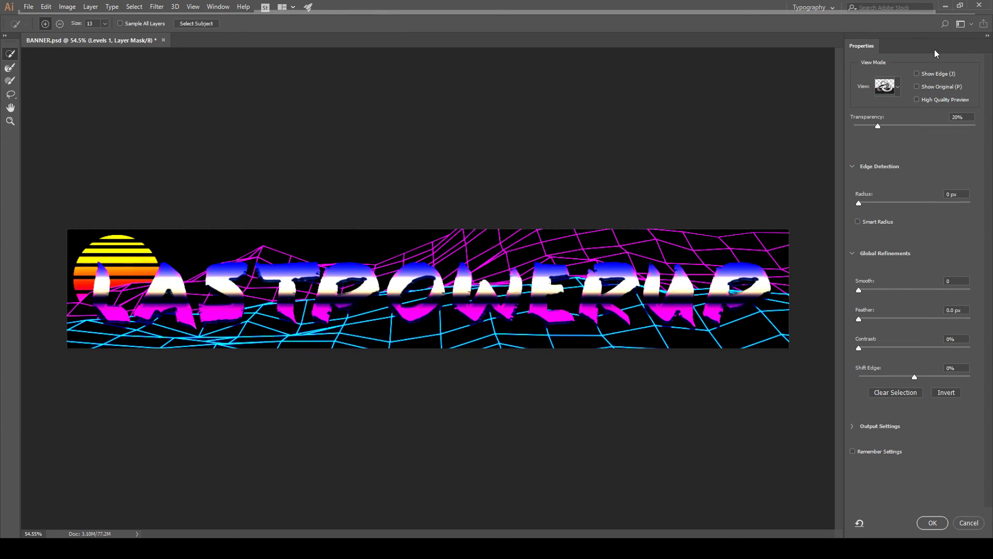
left_click(987, 37)
left_click(988, 37)
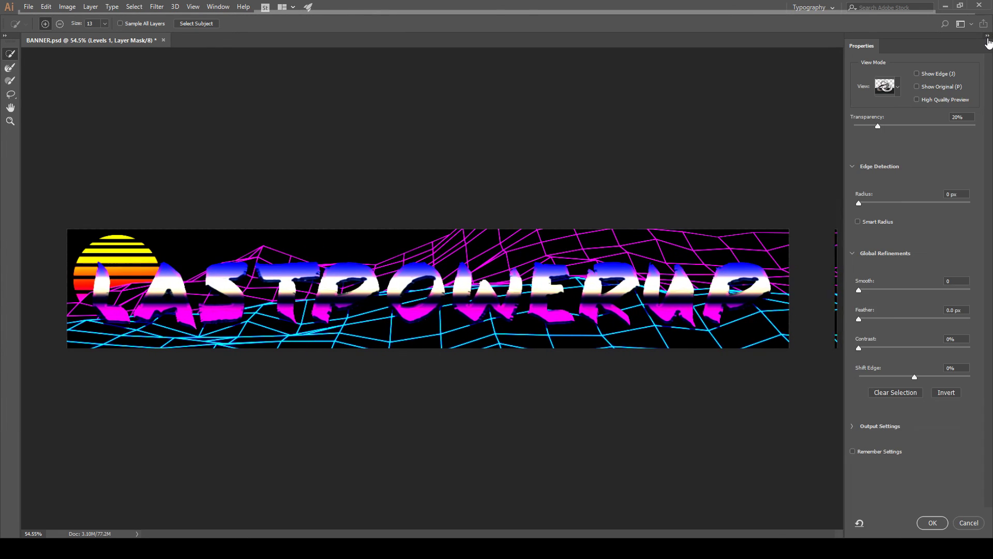
left_click(969, 522)
double_click(914, 350)
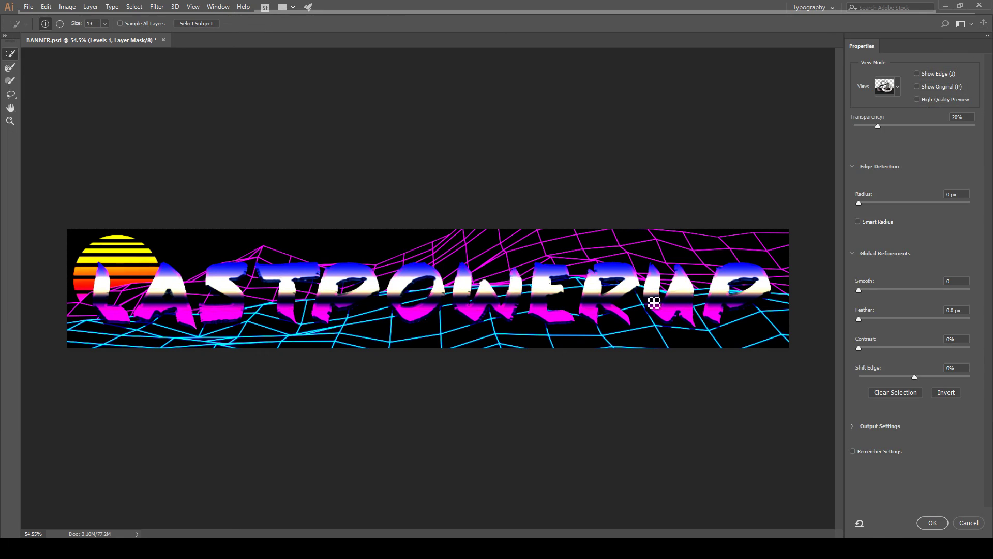
key("Escape")
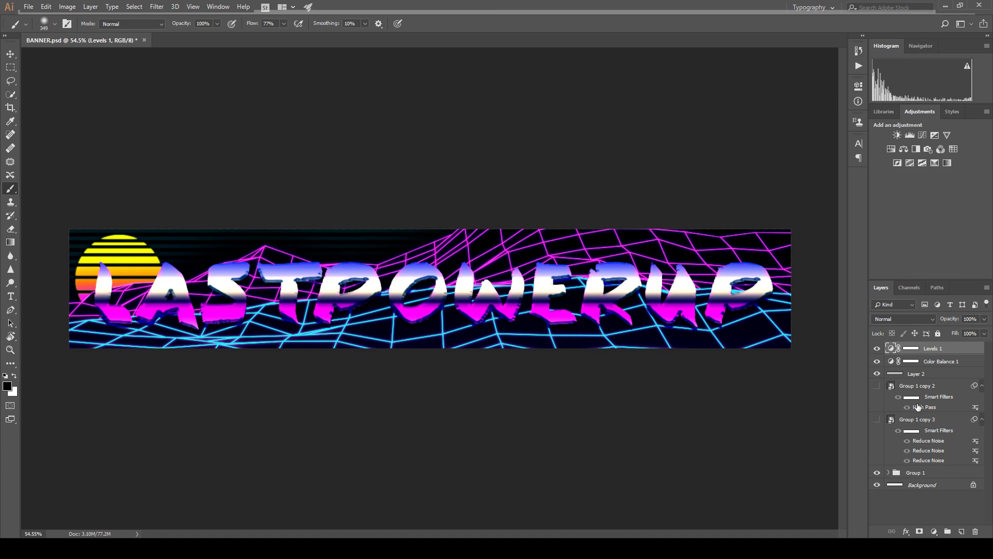
Compare the banner with and without the Levels 1 adjustment by toggling its visibility.
left_click(877, 349)
left_click(877, 348)
left_click(877, 349)
left_click(877, 348)
left_click(877, 349)
left_click(877, 349)
left_click(877, 349)
left_click(877, 349)
Add a Brightness/Contrast adjustment layer on top and group it with Levels 1 and Color Balance 1.
left_click(898, 136)
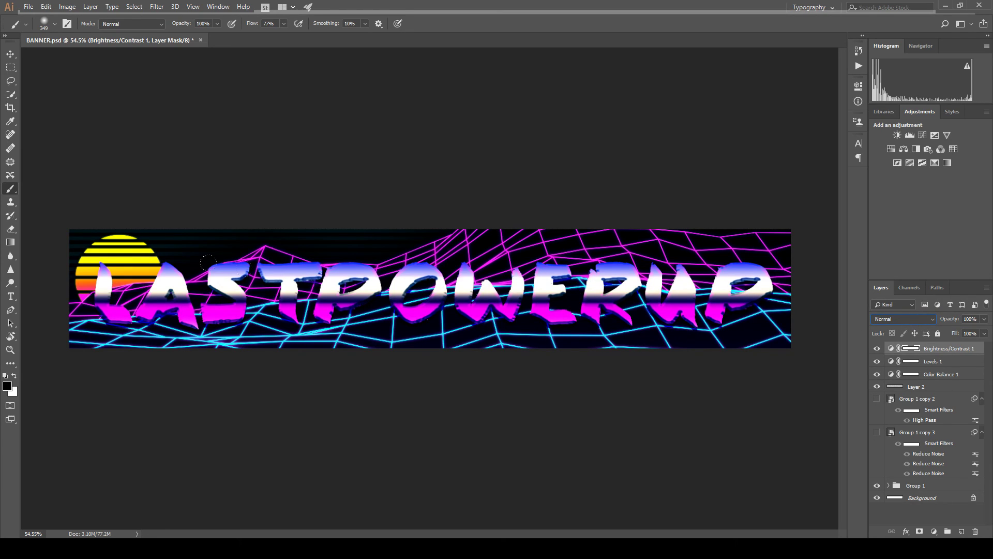
left_click(930, 375, "shift")
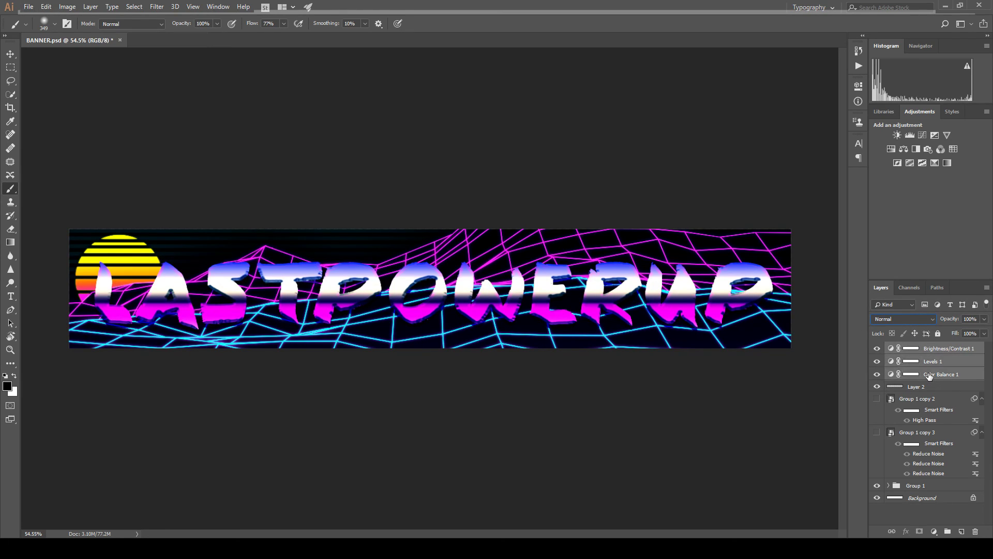
key("ctrl+g")
Compare the banner with and without the grouped adjustments in Group 2, then examine the whole banner at reduced size.
left_click(877, 348)
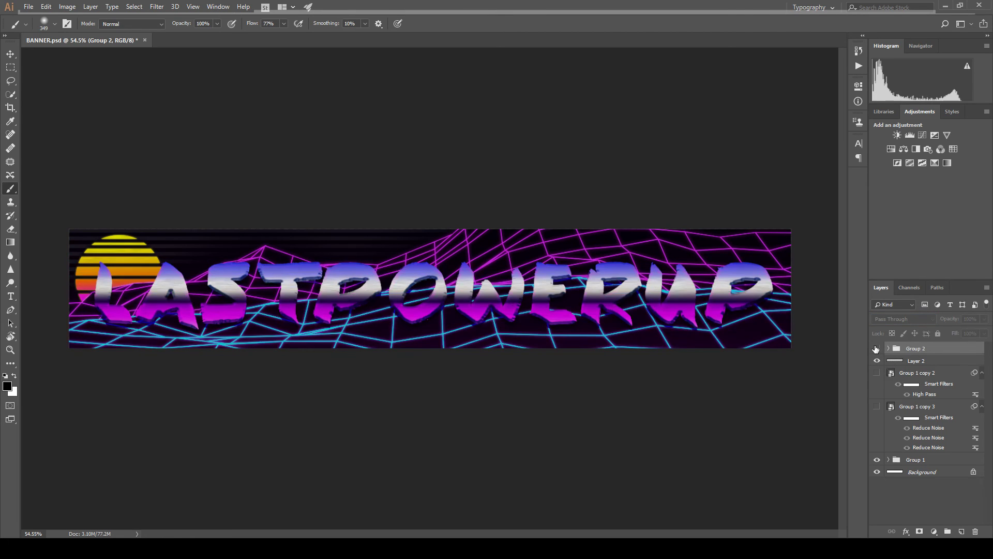
left_click(878, 348)
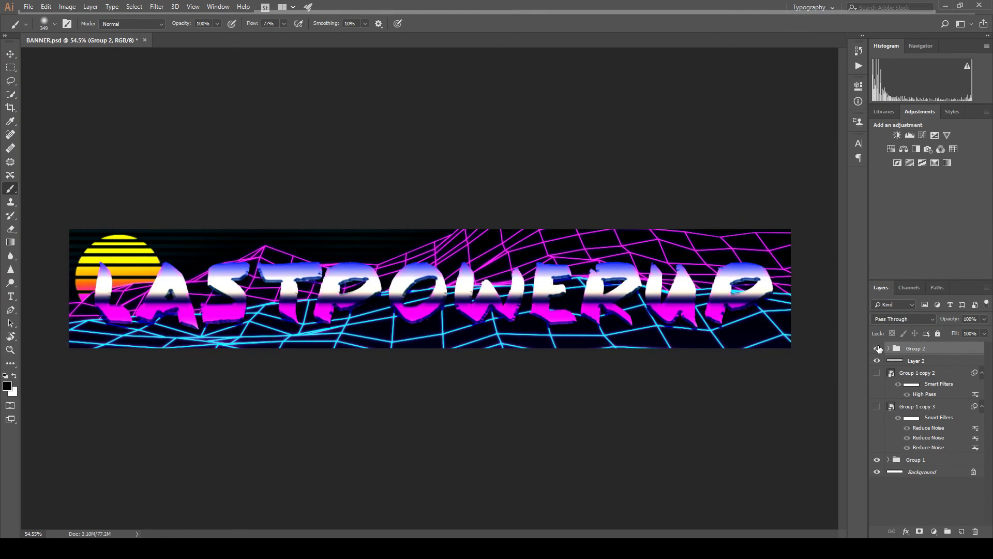
left_click(878, 349)
left_click(878, 349)
left_click(878, 349)
left_click(878, 349)
scroll(427, 299, "down", 3)
scroll(486, 352, "up", 1)
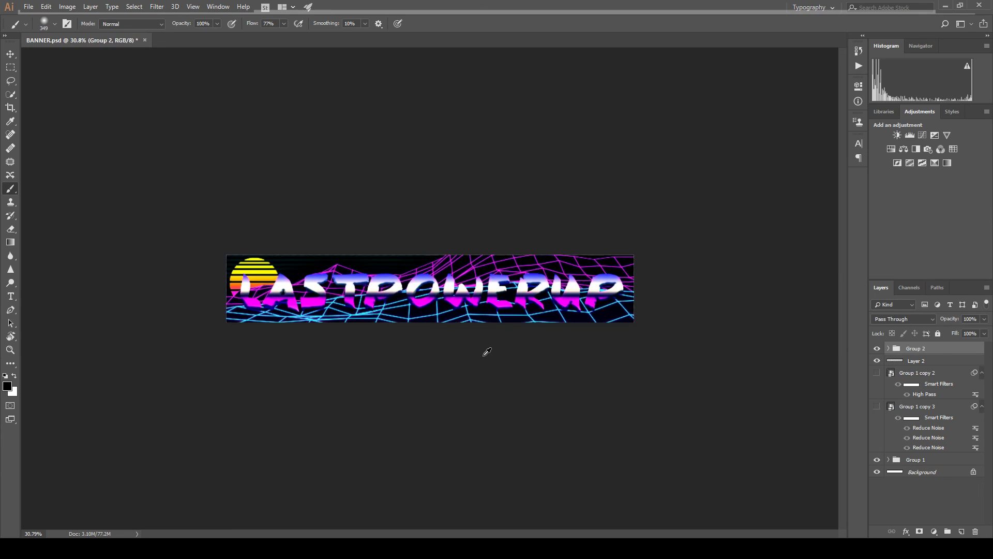
scroll(487, 352, "up", 1)
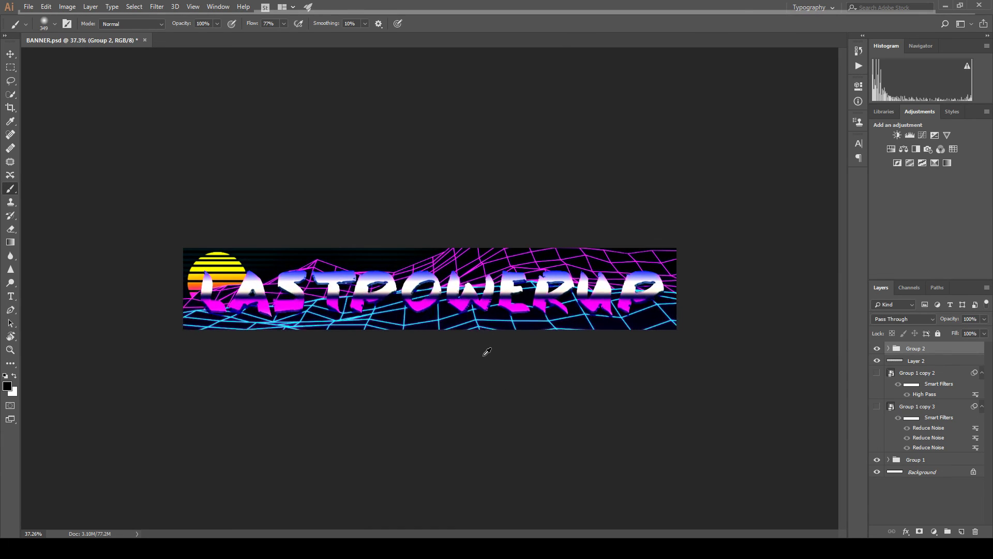
Open the file commands for the banner document.
left_click(28, 7)
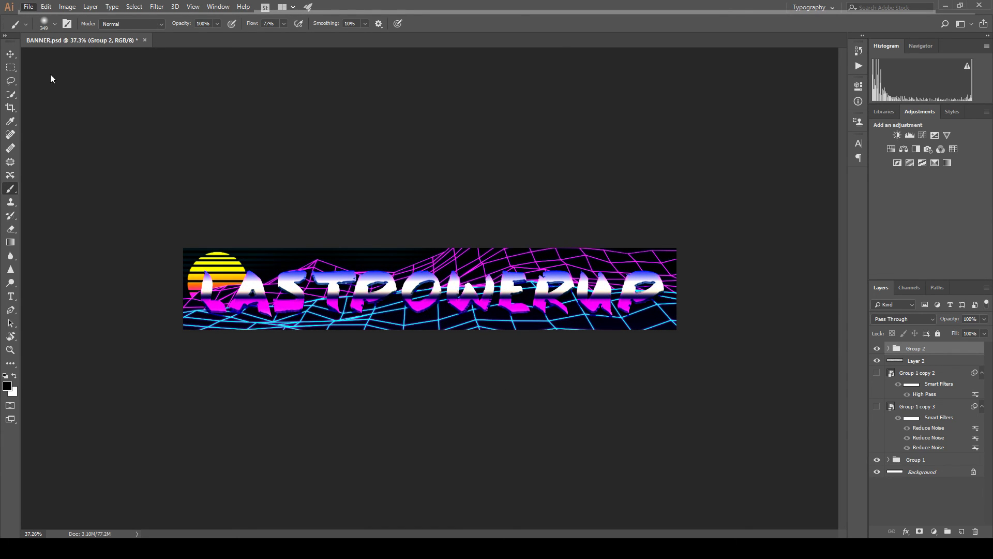